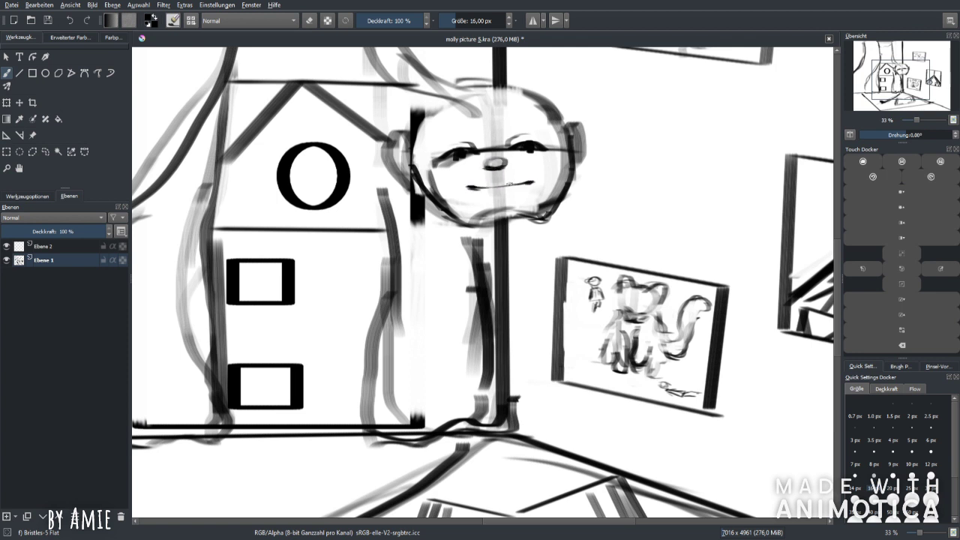
Step: Sketch the eyebrows and the wavy front hairline on the character's face with the 16 px brush
left_click_drag(433, 133, 472, 127)
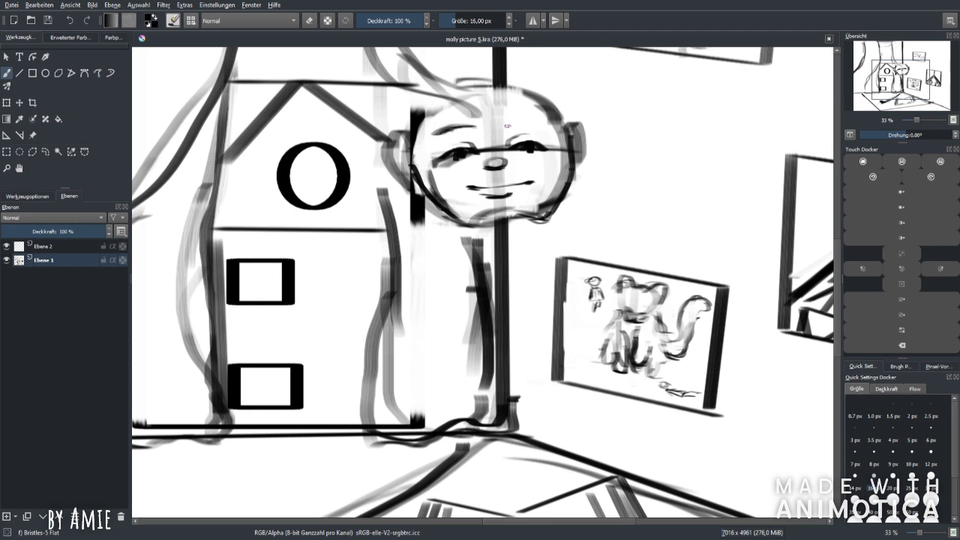
mouse_move(477, 75)
left_mouse_down()
mouse_move(516, 83)
mouse_move(470, 98)
mouse_move(484, 99)
mouse_move(475, 118)
mouse_move(422, 154)
left_mouse_up()
left_click_drag(432, 119, 405, 150)
mouse_move(492, 102)
left_mouse_down()
mouse_move(549, 95)
mouse_move(582, 123)
left_mouse_up()
Step: Sketch the neck and the start of the shoulders below the character's head
left_click(903, 255)
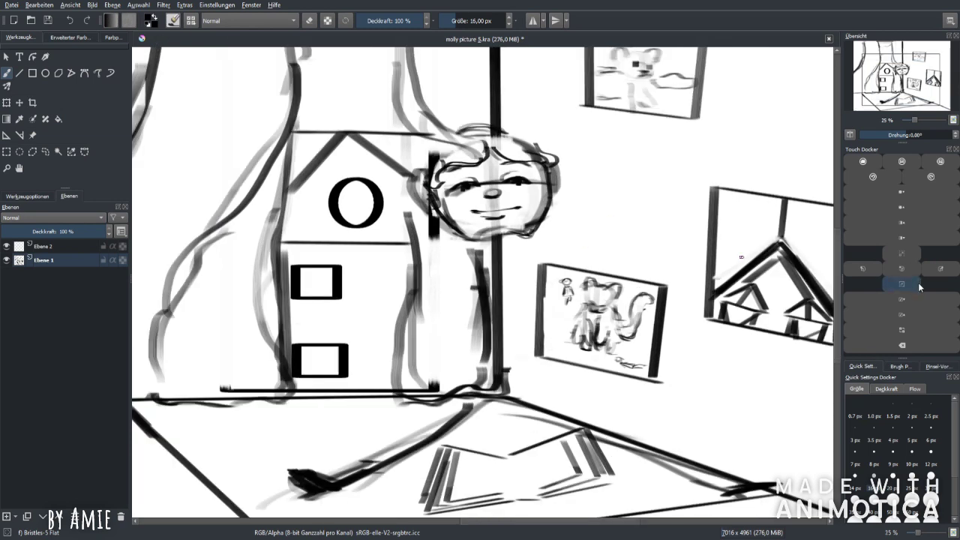
left_click(903, 255)
key("plus")
key("plus")
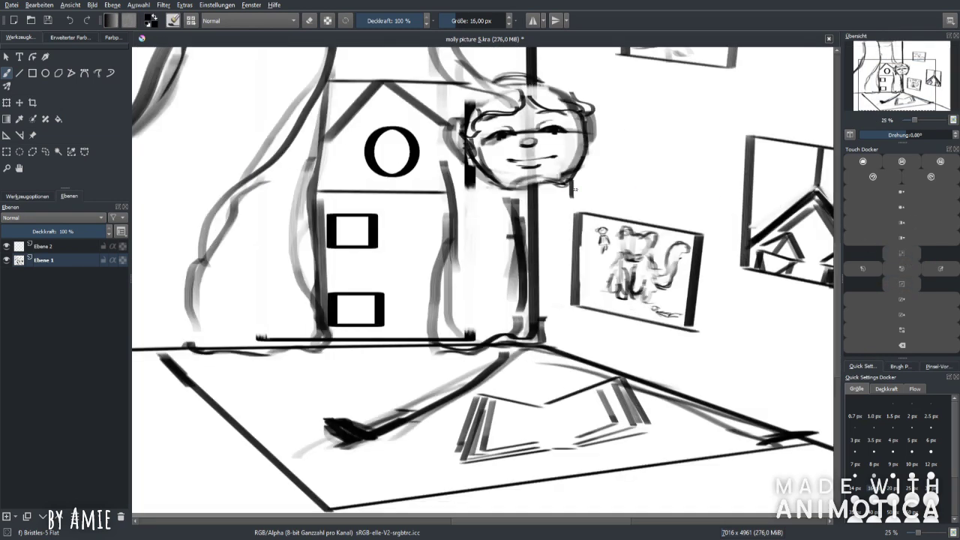
left_click(885, 177)
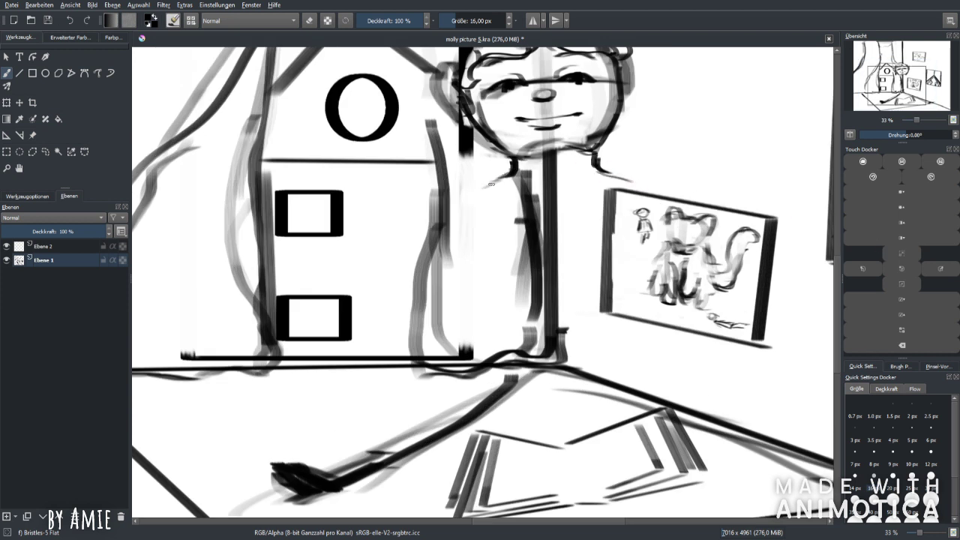
left_click_drag(492, 184, 410, 253)
left_click(868, 178)
Step: Sketch both hands resting on the upper edge of the open book
left_click_drag(612, 377, 625, 265)
mouse_move(602, 295)
left_mouse_down()
mouse_move(571, 330)
mouse_move(637, 324)
left_mouse_up()
mouse_move(602, 297)
left_mouse_down()
mouse_move(636, 297)
mouse_move(624, 330)
left_mouse_up()
left_click_drag(531, 286, 555, 332)
mouse_move(564, 342)
left_mouse_down()
mouse_move(520, 345)
mouse_move(497, 308)
left_mouse_up()
left_click_drag(598, 297, 567, 334)
left_click_drag(567, 334, 624, 332)
left_click_drag(598, 294, 637, 301)
left_click_drag(634, 303, 622, 333)
mouse_move(830, 296)
left_mouse_down()
mouse_move(775, 333)
mouse_move(775, 344)
left_mouse_up()
Step: Draw the sloping shoulders and rough in the arms reaching down to the hands on the book
mouse_move(564, 109)
left_mouse_down()
mouse_move(597, 117)
mouse_move(578, 307)
mouse_move(564, 344)
left_mouse_up()
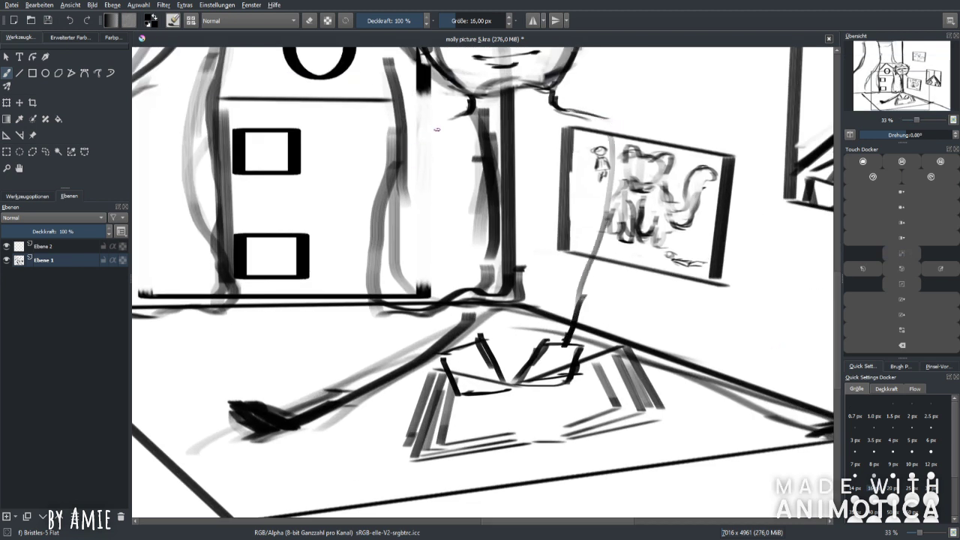
left_click_drag(423, 132, 457, 352)
left_click_drag(466, 111, 395, 168)
mouse_move(592, 118)
left_mouse_down()
mouse_move(618, 122)
mouse_move(613, 206)
left_mouse_up()
left_click_drag(395, 171, 442, 354)
left_click_drag(437, 309, 452, 357)
Step: Complete the inner arm lines and the torso sides, and add a curved neckline
left_click_drag(449, 198, 474, 338)
left_click_drag(619, 172, 575, 347)
left_click_drag(573, 177, 555, 342)
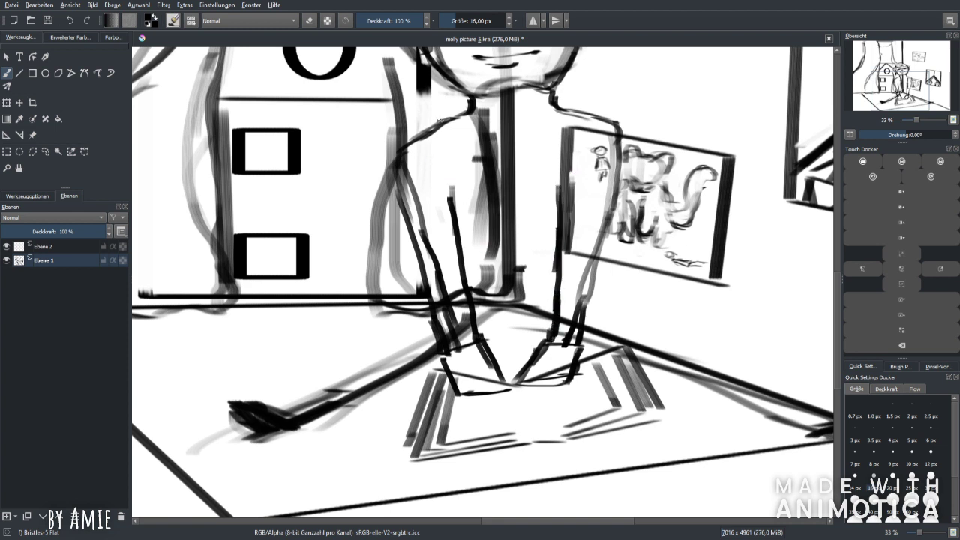
left_click_drag(439, 120, 450, 200)
mouse_move(471, 111)
left_mouse_down()
mouse_move(588, 144)
mouse_move(567, 211)
left_mouse_up()
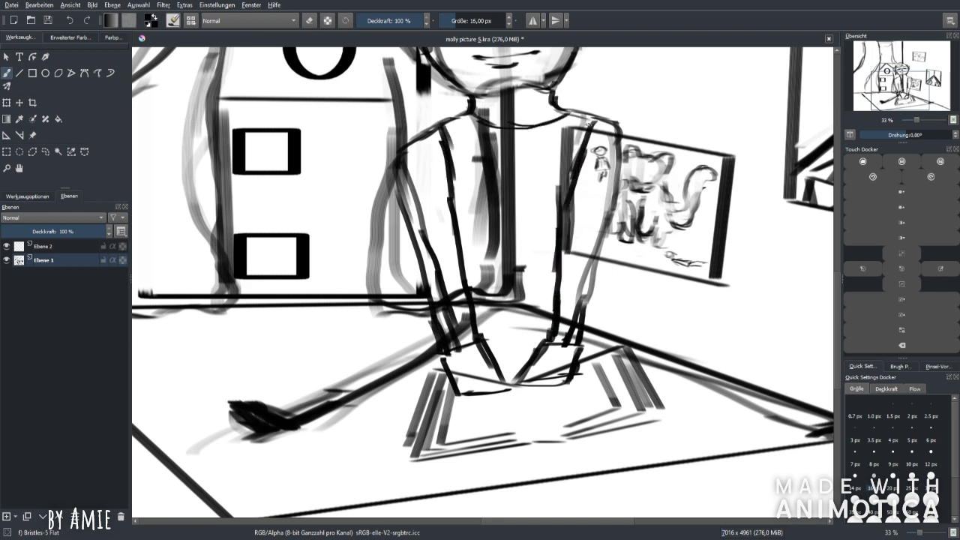
mouse_move(591, 297)
left_mouse_down()
mouse_move(711, 360)
mouse_move(669, 404)
left_mouse_up()
mouse_move(432, 317)
left_mouse_down()
mouse_move(366, 367)
mouse_move(424, 396)
left_mouse_up()
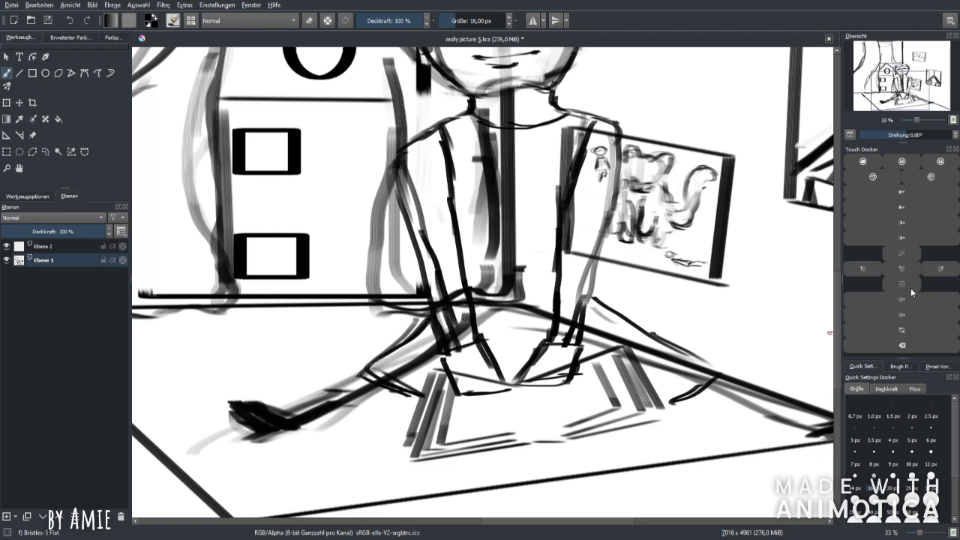
scroll(480, 285, "down", 5)
scroll(480, 285, "up", 4)
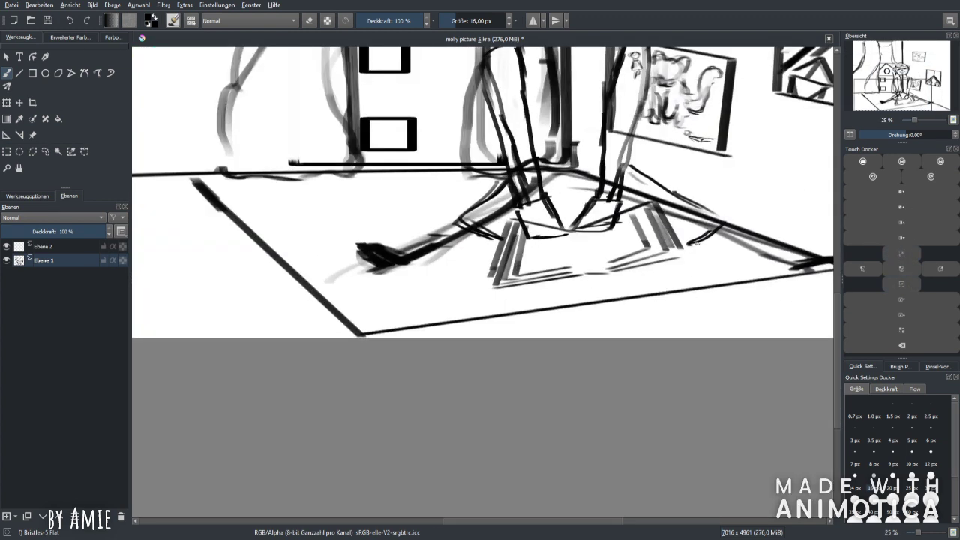
left_click(873, 177)
left_click(873, 177)
left_click(872, 176)
left_click(872, 176)
Step: Sketch a wide skirt outline spreading over the floor on both sides of the arms
left_click_drag(507, 172, 449, 196)
left_click_drag(428, 207, 496, 252)
left_click_drag(624, 168, 722, 208)
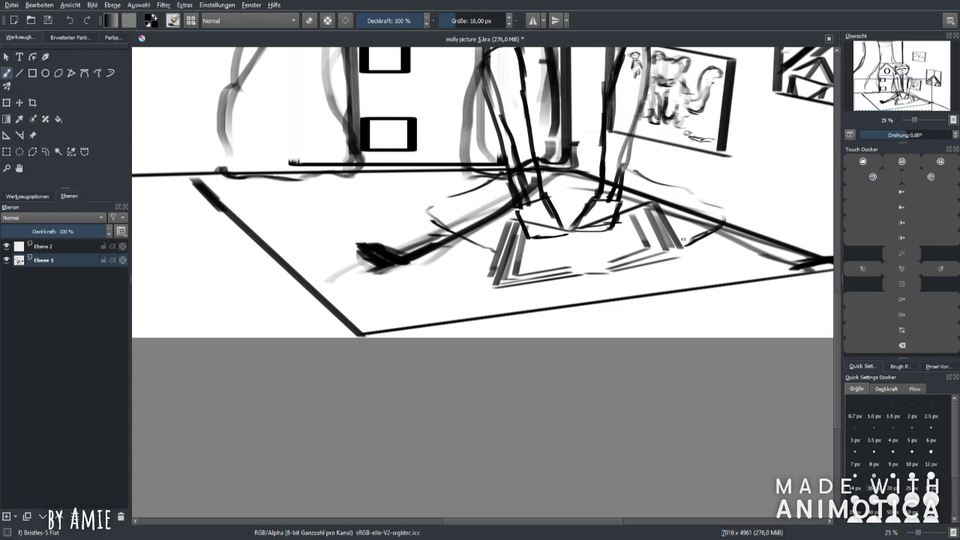
Step: Erase the background and guide lines crossing the skirt and arms with a 50 px eraser
key("e")
left_click(893, 503)
mouse_move(495, 210)
left_mouse_down()
mouse_move(474, 228)
mouse_move(460, 219)
mouse_move(482, 233)
mouse_move(520, 182)
mouse_move(500, 73)
mouse_move(525, 146)
left_mouse_up()
left_click_drag(622, 103, 615, 154)
left_click_drag(498, 183, 510, 209)
Step: Erase the room corner and curtain lines running through the torso and neck with a 60 px eraser
scroll(327, 283, "down", 3)
scroll(318, 307, "up", 3)
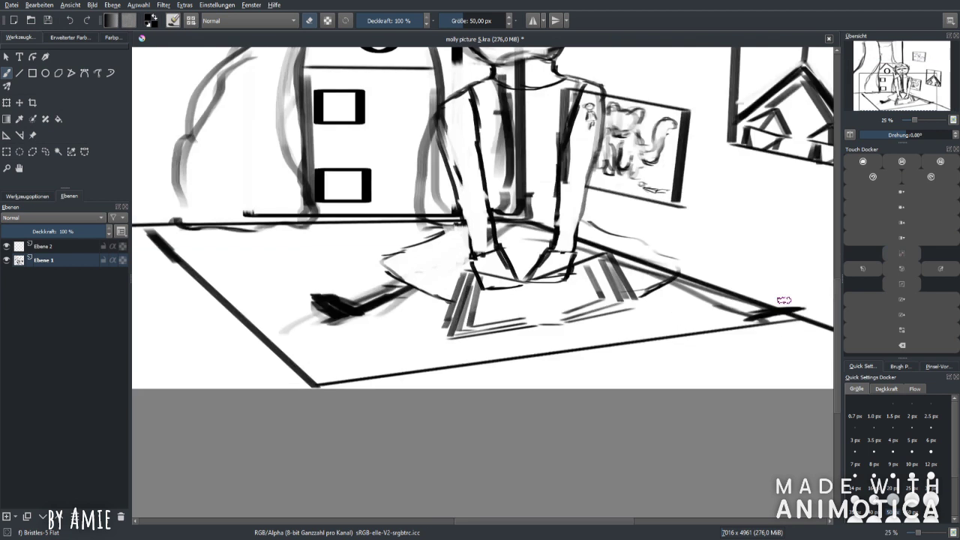
key("bracketright")
mouse_move(500, 99)
left_mouse_down()
mouse_move(521, 167)
mouse_move(500, 93)
mouse_move(519, 163)
mouse_move(502, 184)
mouse_move(510, 207)
mouse_move(527, 214)
mouse_move(508, 218)
mouse_move(547, 225)
left_mouse_up()
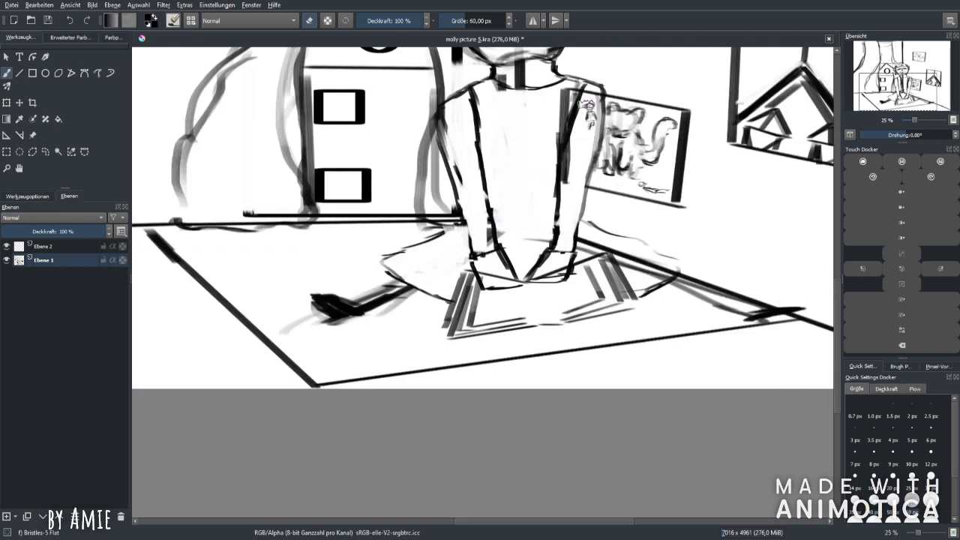
left_click_drag(510, 73, 469, 184)
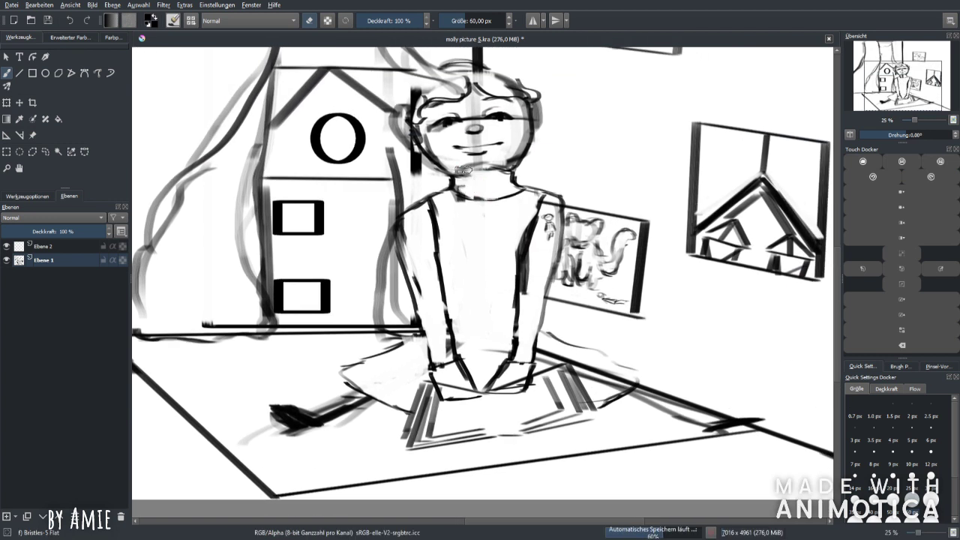
Step: Redraw the outlines of both ears with a 20 px brush
key("bracketleft")
key("bracketleft")
key("bracketleft")
key("bracketleft")
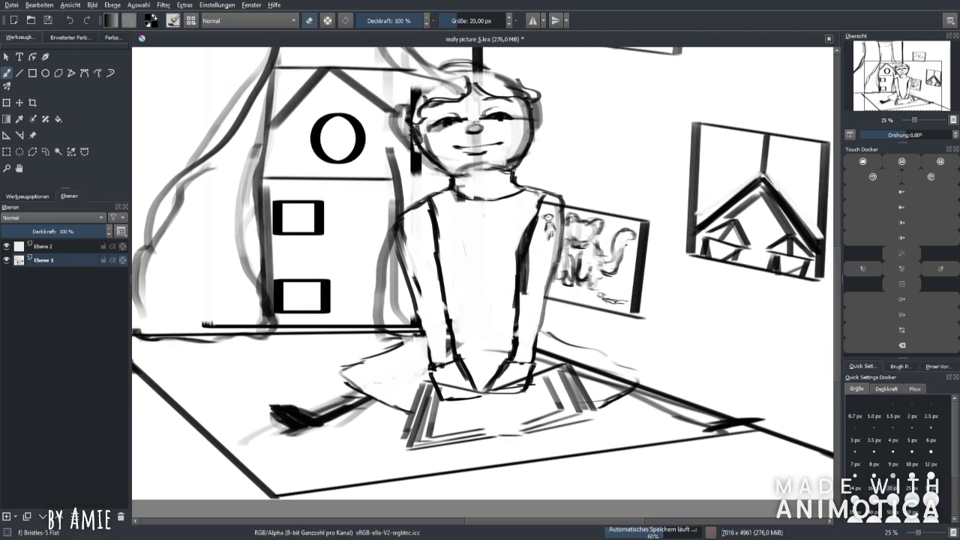
key("bracketright")
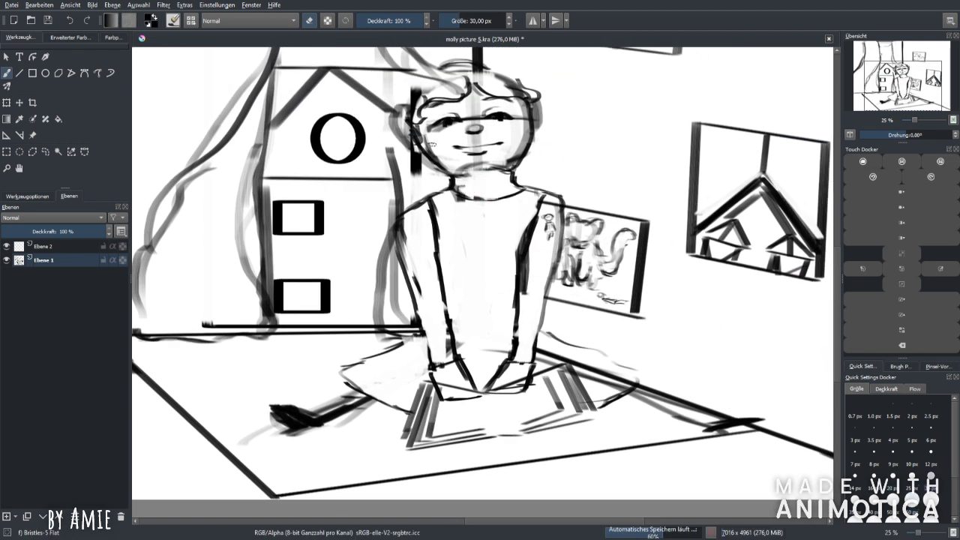
scroll(691, 108, "up", 2)
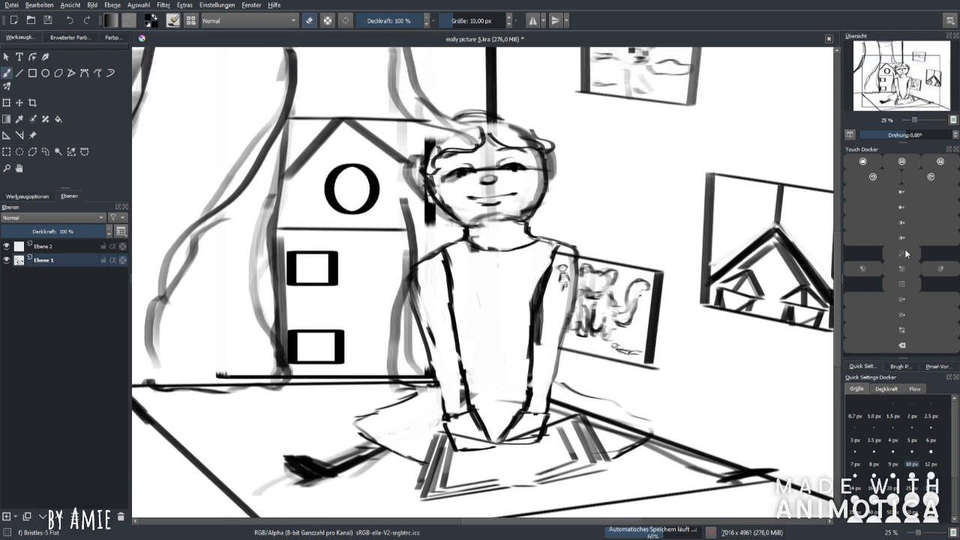
left_click(908, 252)
mouse_move(566, 111)
left_mouse_down()
mouse_move(591, 139)
mouse_move(576, 159)
left_mouse_up()
left_click_drag(404, 109, 389, 157)
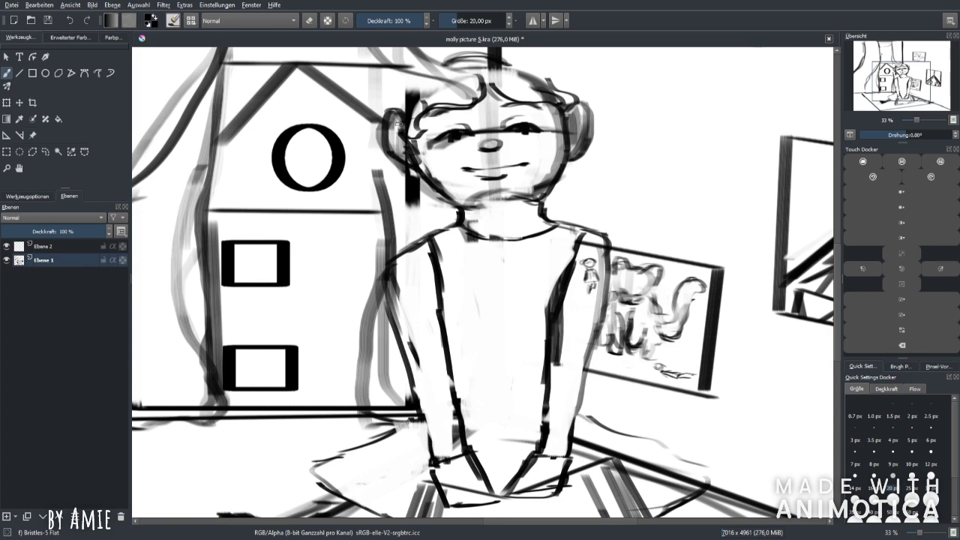
Step: Add more hair strokes along the forehead, side and crown of the character's head
left_click_drag(465, 116, 414, 143)
mouse_move(449, 71)
left_mouse_down()
mouse_move(425, 81)
mouse_move(414, 101)
left_mouse_up()
mouse_move(432, 73)
left_mouse_down()
mouse_move(498, 64)
mouse_move(520, 75)
left_mouse_up()
key("minus")
key("minus")
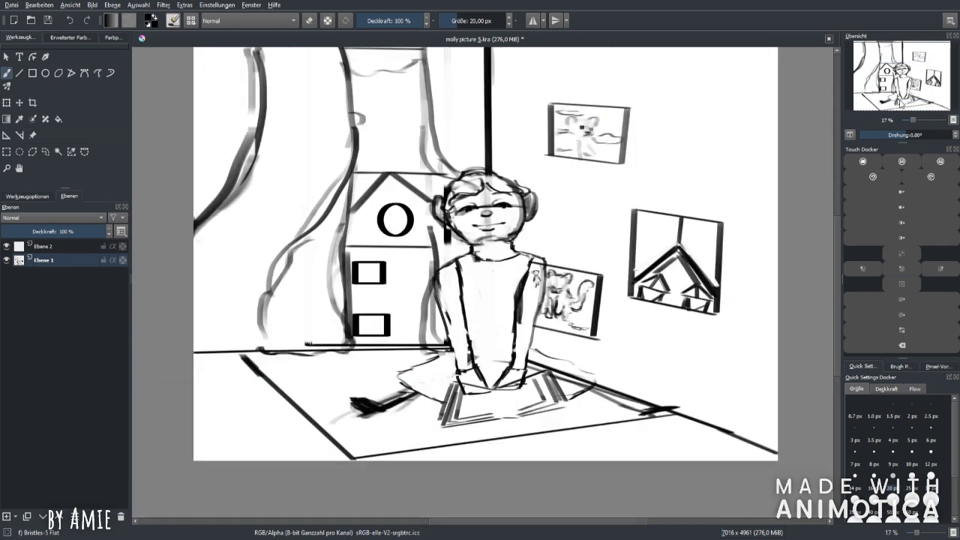
Step: Select the dark foot at the end of the leg on the rug freehand and shift it slightly downward
scroll(480, 285, "down", 3)
left_click(45, 152)
left_click_drag(348, 258, 347, 262)
key("ctrl+t")
key("b")
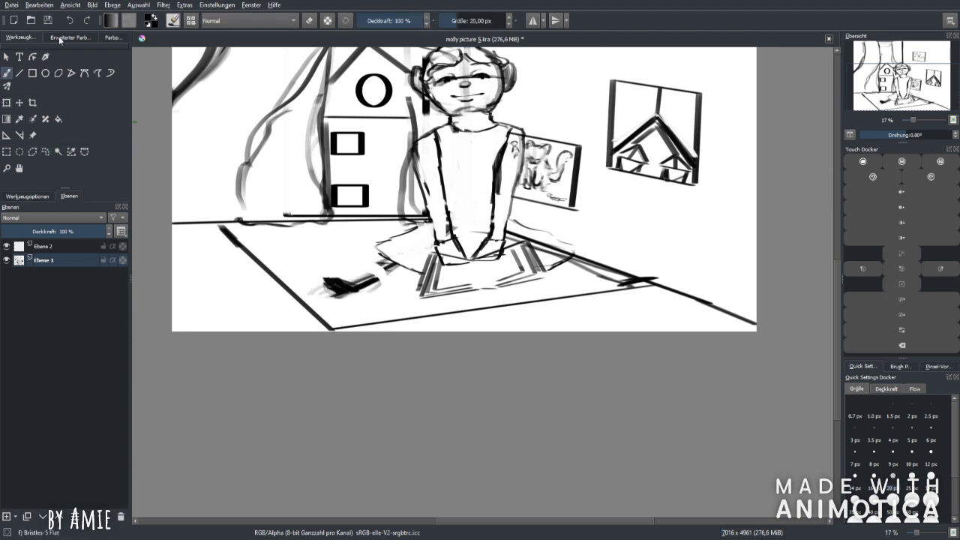
Step: Sketch the outstretched leg and foot on the side of the wall pictures with the 20 px brush
key("plus")
key("plus")
mouse_move(450, 146)
left_mouse_down()
mouse_move(390, 182)
mouse_move(334, 191)
left_mouse_up()
left_click_drag(899, 115, 906, 114)
mouse_move(528, 159)
left_mouse_down()
mouse_move(608, 196)
mouse_move(622, 224)
left_mouse_up()
left_click_drag(491, 182, 596, 223)
mouse_move(543, 204)
left_mouse_down()
mouse_move(604, 219)
mouse_move(605, 198)
mouse_move(650, 204)
mouse_move(705, 190)
mouse_move(696, 221)
left_mouse_up()
mouse_move(600, 223)
left_mouse_down()
mouse_move(675, 239)
mouse_move(720, 191)
mouse_move(637, 240)
left_mouse_up()
left_click(903, 255)
left_click(905, 84)
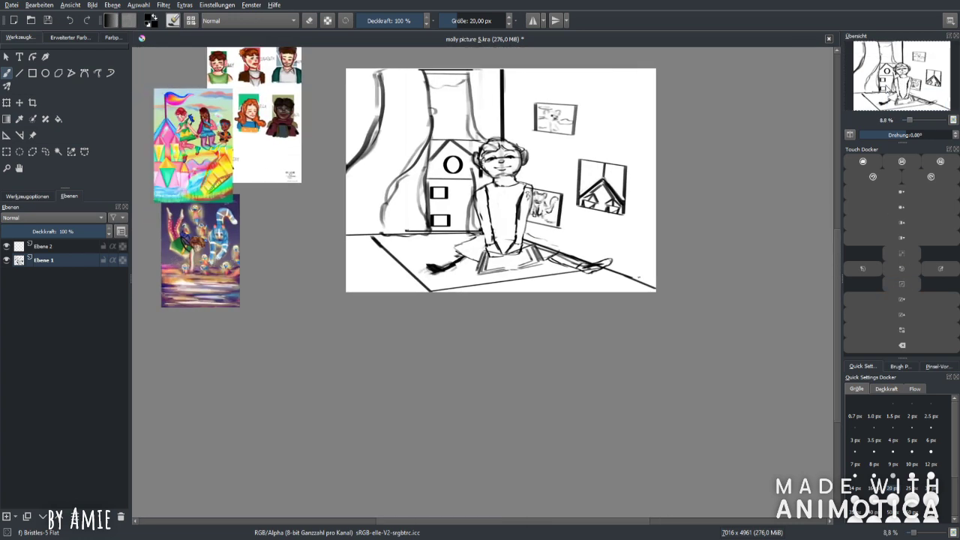
Step: Draw the outline of the other leg and its upturned foot on the dollhouse side of the rug
left_click(901, 259)
left_click_drag(396, 171, 323, 225)
left_click_drag(438, 195, 360, 249)
left_click_drag(317, 223, 242, 166)
left_click(887, 174)
mouse_move(289, 207)
left_mouse_down()
mouse_move(246, 177)
mouse_move(279, 242)
mouse_move(344, 246)
mouse_move(265, 239)
mouse_move(277, 196)
mouse_move(255, 218)
mouse_move(297, 262)
left_mouse_up()
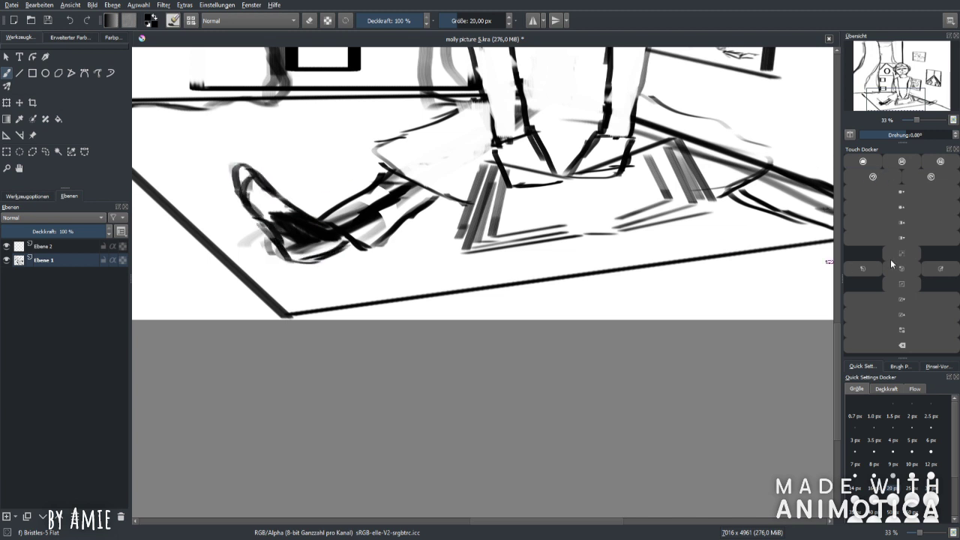
Step: Erase the dark scribble inside the foot on the dollhouse side with a 30 px eraser
left_click(855, 267)
left_click(931, 489)
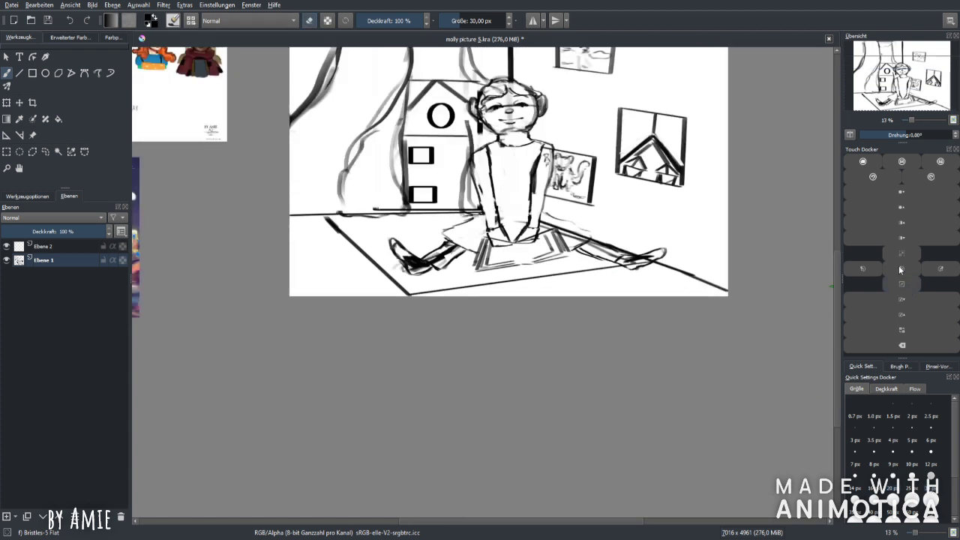
key("plus")
key("plus")
key("plus")
mouse_move(271, 207)
left_mouse_down()
mouse_move(307, 228)
mouse_move(300, 237)
left_mouse_up()
Step: Enlarge the eraser and clear the rough guide strokes inside both legs
key("bracketright")
key("bracketright")
key("bracketright")
key("bracketright")
key("bracketright")
mouse_move(364, 194)
left_mouse_down()
mouse_move(398, 210)
mouse_move(343, 215)
mouse_move(409, 192)
left_mouse_up()
mouse_move(825, 186)
left_mouse_down()
mouse_move(667, 144)
mouse_move(593, 165)
left_mouse_up()
left_click_drag(652, 169, 600, 162)
Step: Redraw the outline of the leg on the wall-picture side with a 12 px brush
left_click(930, 464)
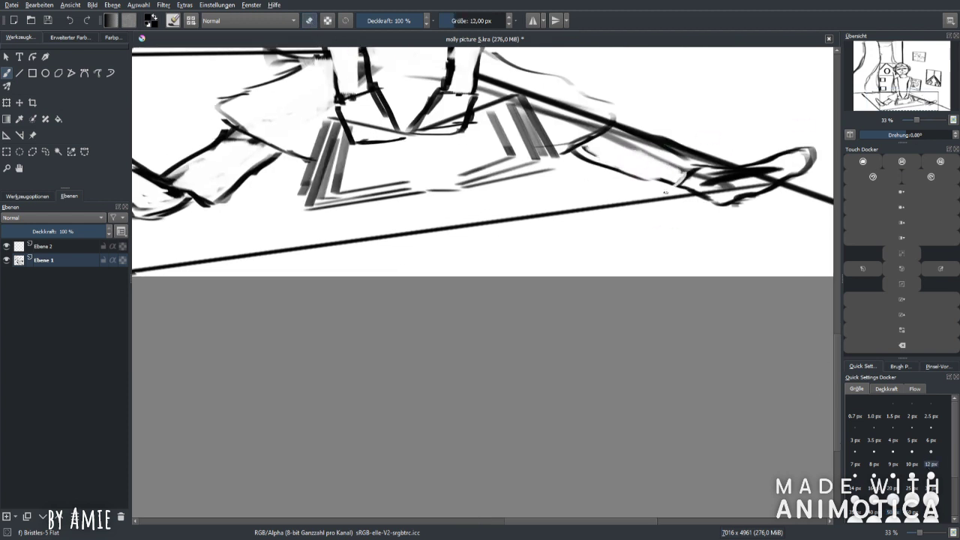
left_click_drag(572, 156, 672, 186)
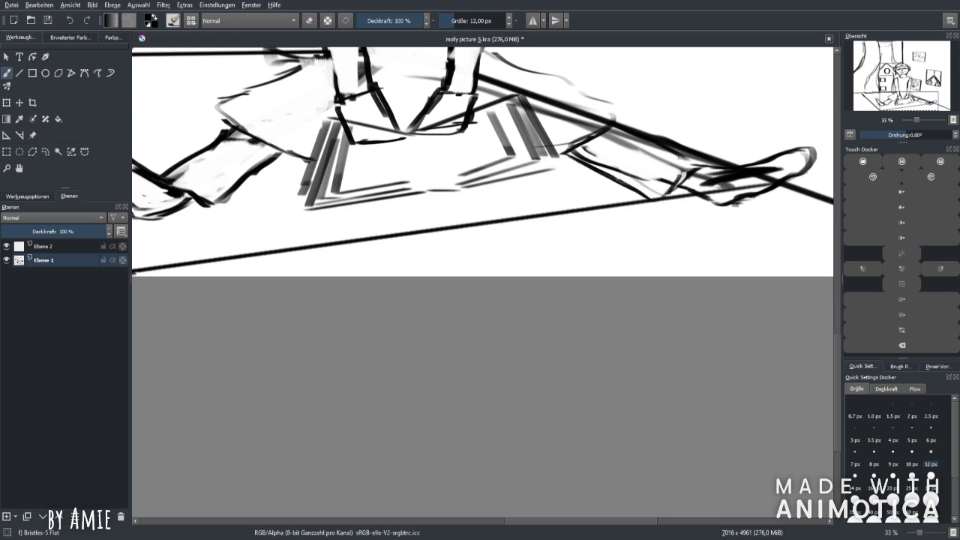
key("minus")
key("minus")
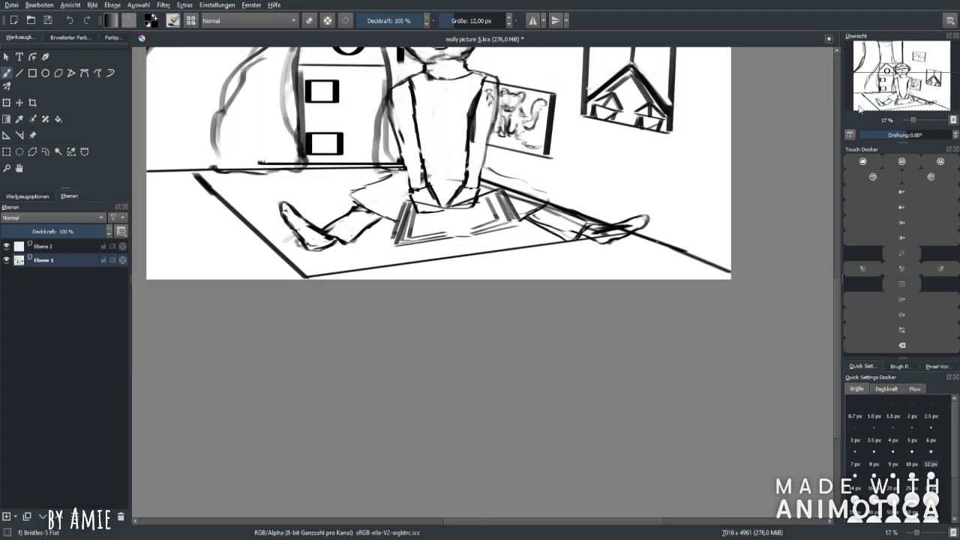
Step: Draw a V-shaped waistline on the dress and a peaked line below it between the arms
key("plus")
key("plus")
key("plus")
left_click_drag(435, 138, 491, 112)
left_click_drag(489, 209, 442, 194)
left_click_drag(410, 142, 357, 110)
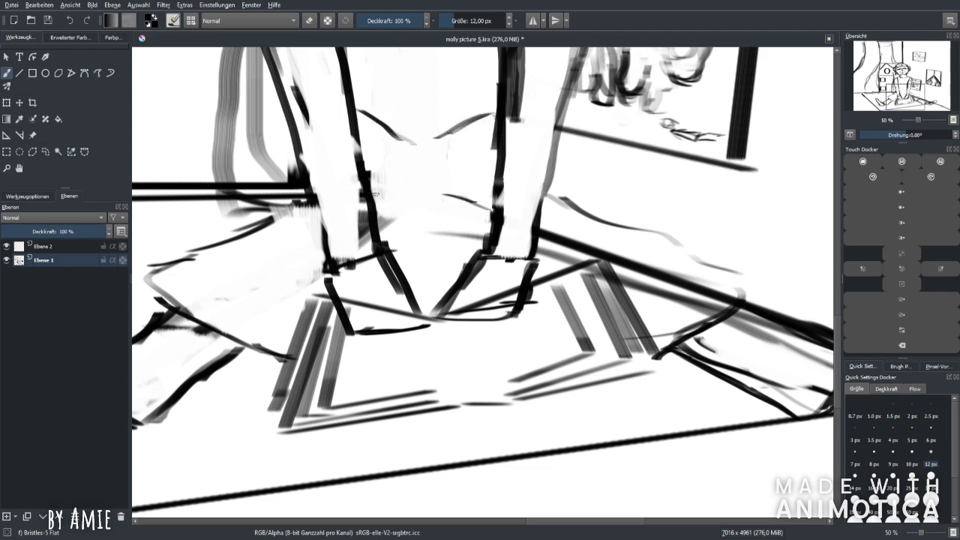
left_click_drag(432, 187, 454, 200)
left_click_drag(425, 150, 381, 123)
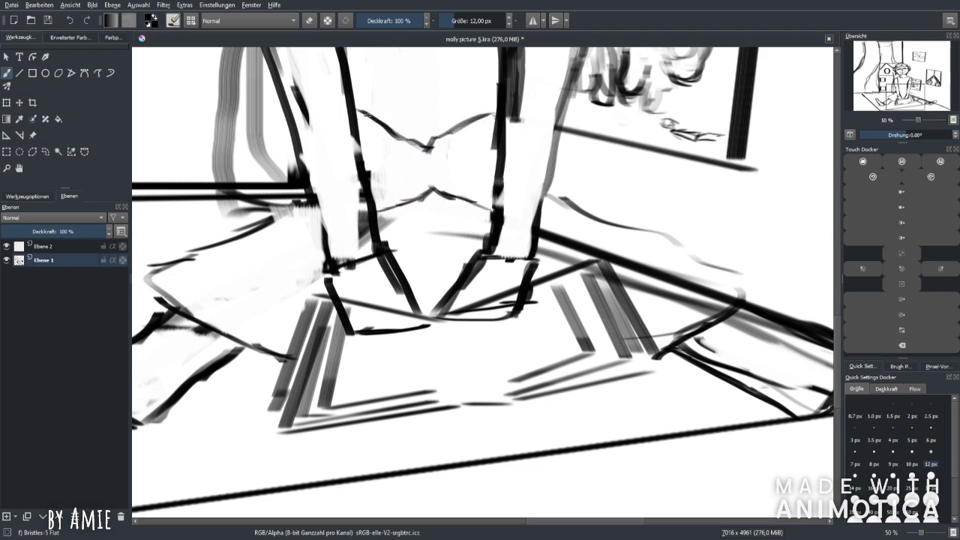
left_click_drag(918, 120, 903, 119)
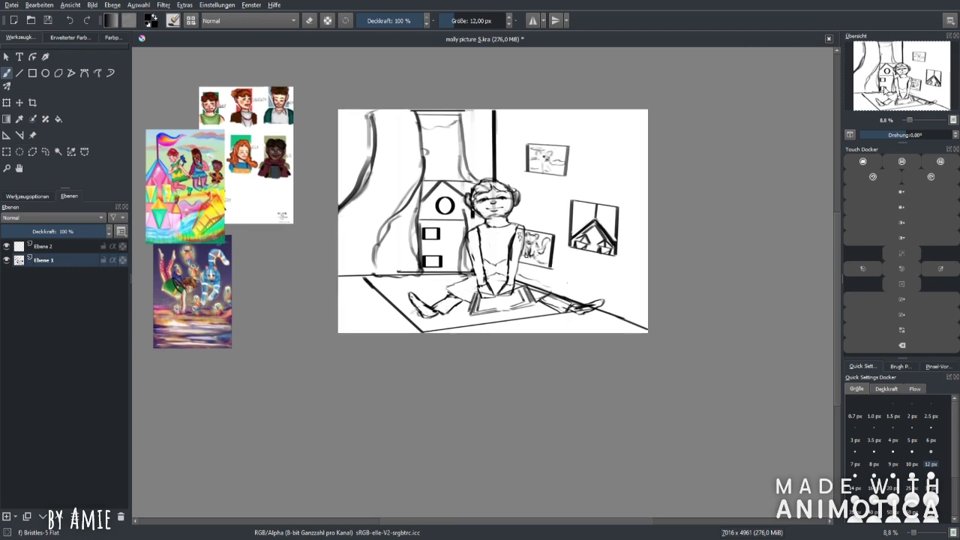
Step: Select the waist lines freehand, enlarge them slightly to meet the arms, and clear the selection
left_click(902, 254)
key("plus")
key("plus")
key("plus")
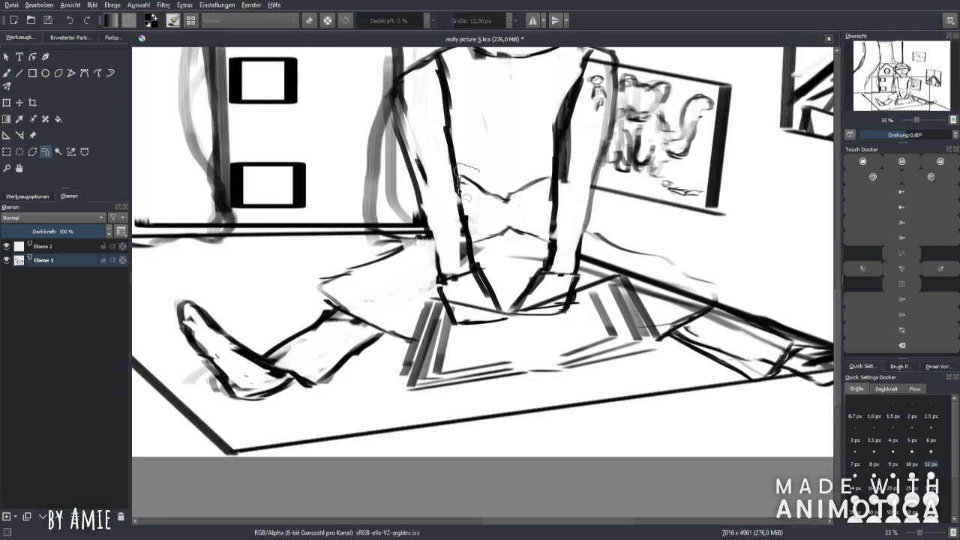
key("ctrl+t")
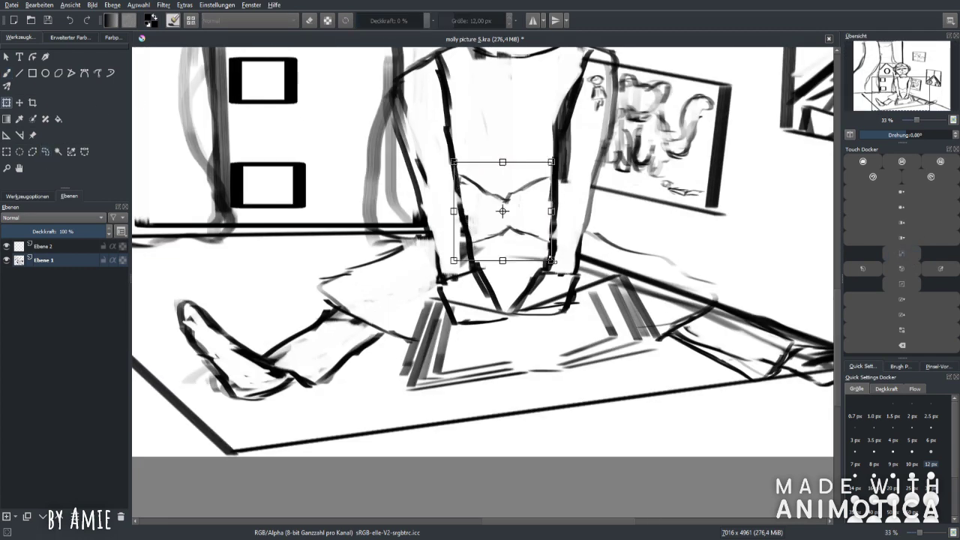
left_click_drag(526, 260, 521, 243)
key("b")
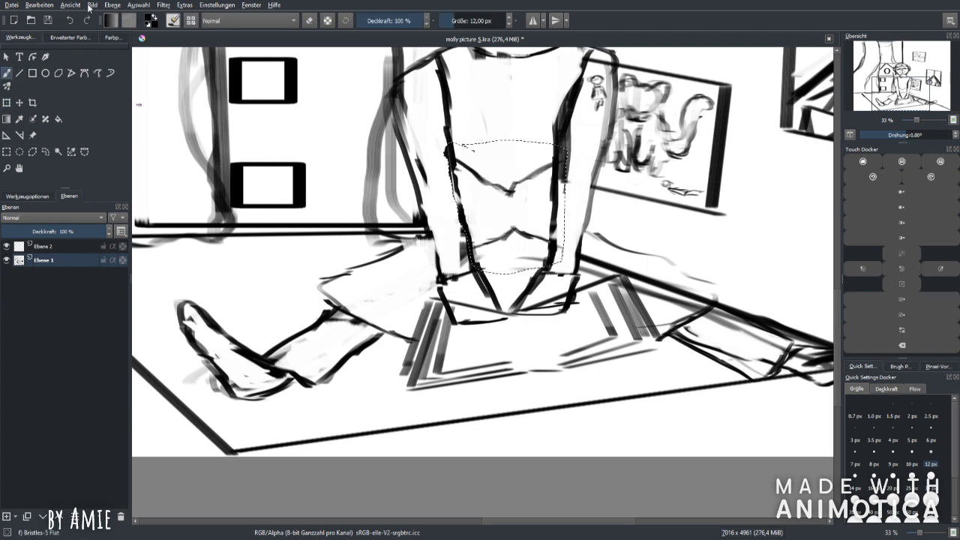
left_click(909, 282)
left_click(910, 282)
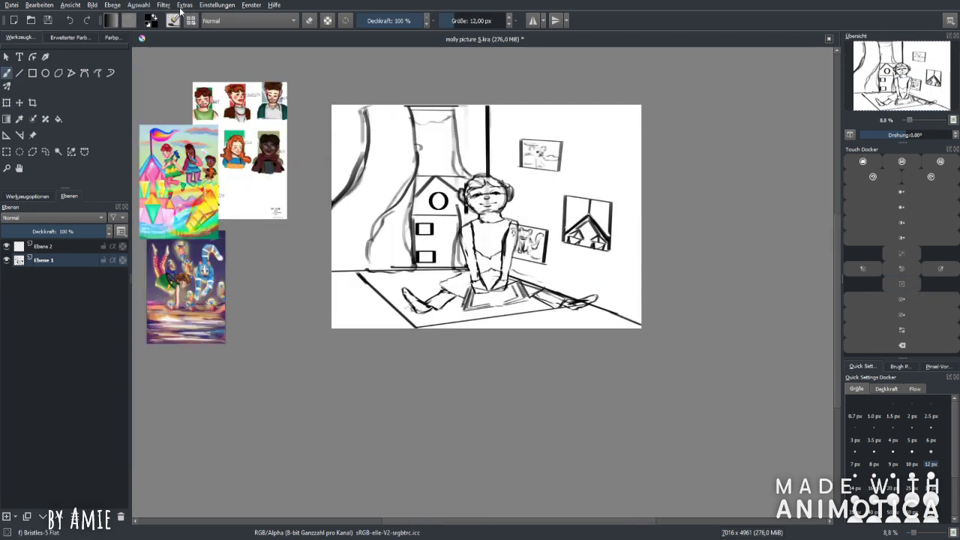
Step: Check the waist area up close and save the drawing
left_click(909, 251)
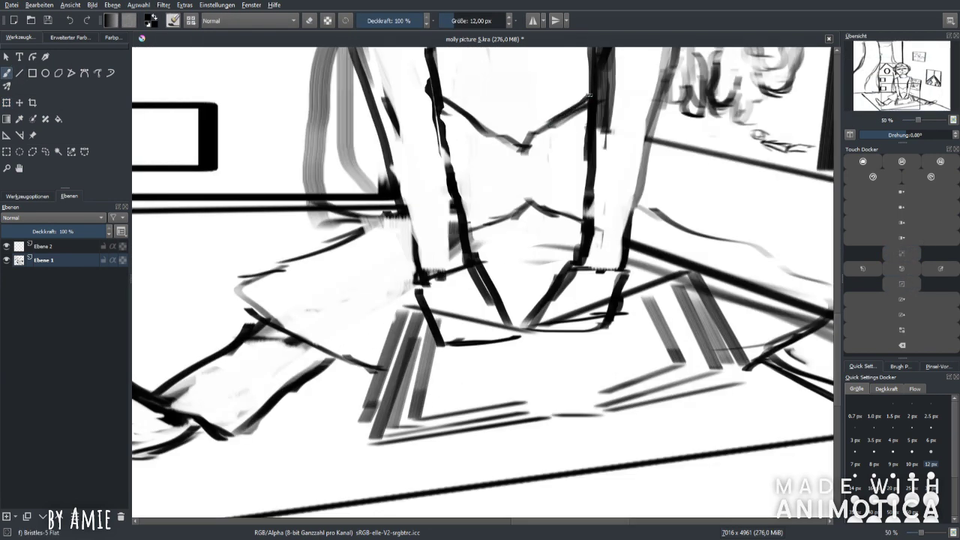
left_click(907, 282)
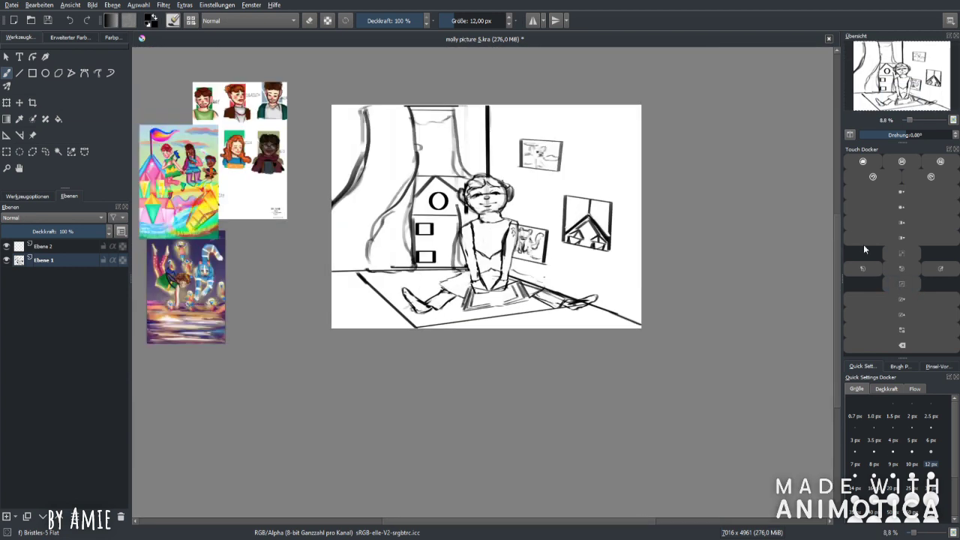
left_click(46, 20)
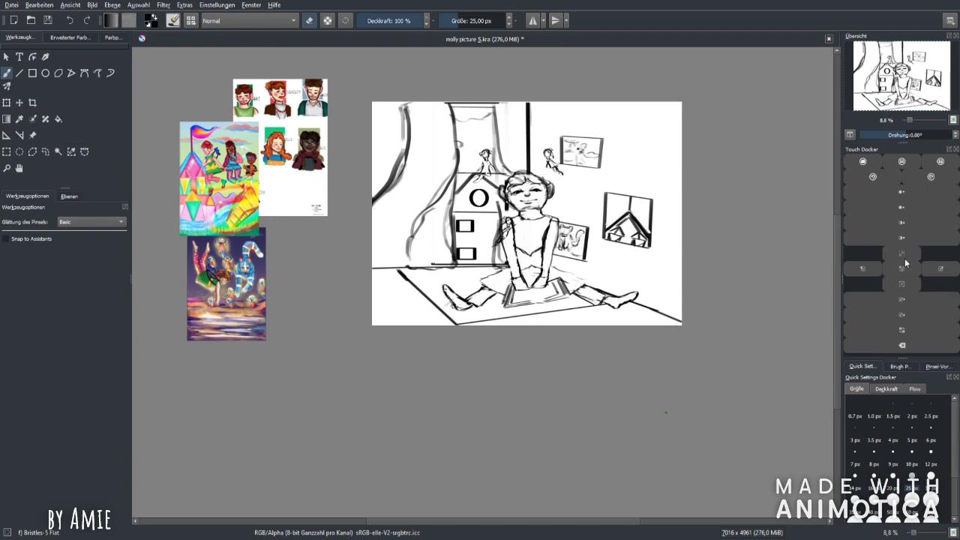
Step: Move the empty paint layer Ebene 2 beneath the sketch layer Ebene 1
left_click(902, 268)
left_click(113, 37)
left_click(69, 196)
left_click_drag(60, 247, 60, 264)
scroll(421, 174, "up", 2)
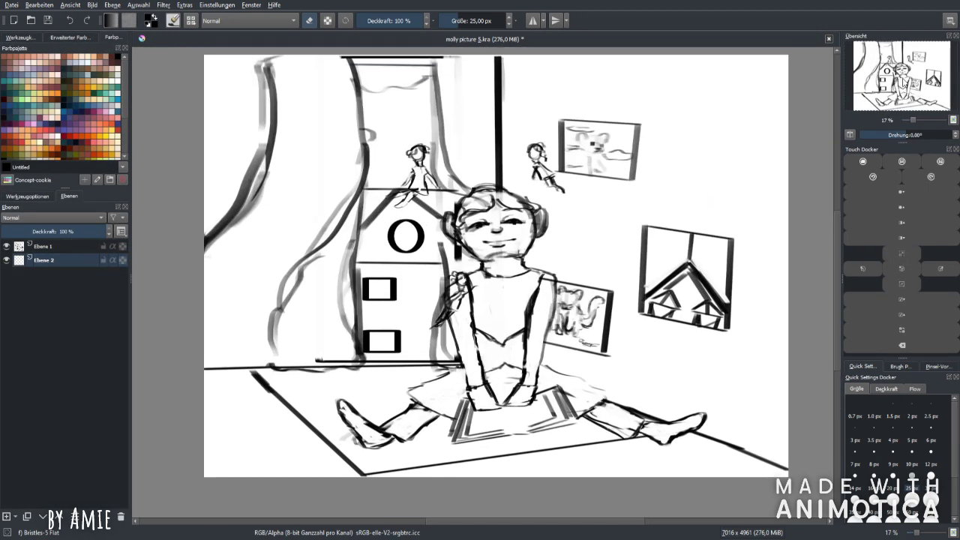
Step: Paint the picture wall and the wall beside the outer curtain mint green with a 200 px brush on Ebene 2
left_click(69, 37)
left_click_drag(78, 102, 50, 121)
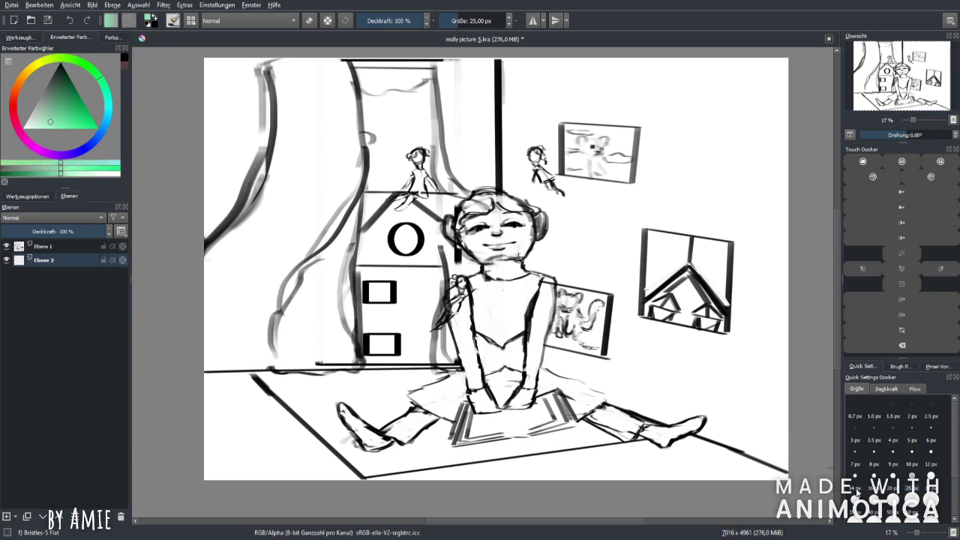
scroll(858, 492, "down", 2)
left_click(912, 489)
key("bracketright")
key("bracketright")
key("bracketright")
key("bracketright")
left_click_drag(540, 120, 622, 195)
mouse_move(545, 98)
left_mouse_down()
mouse_move(525, 68)
mouse_move(634, 208)
mouse_move(525, 150)
mouse_move(582, 338)
mouse_move(645, 390)
mouse_move(780, 405)
mouse_move(761, 82)
mouse_move(570, 90)
mouse_move(705, 180)
mouse_move(727, 85)
mouse_move(652, 263)
mouse_move(653, 352)
mouse_move(735, 420)
mouse_move(561, 357)
left_mouse_up()
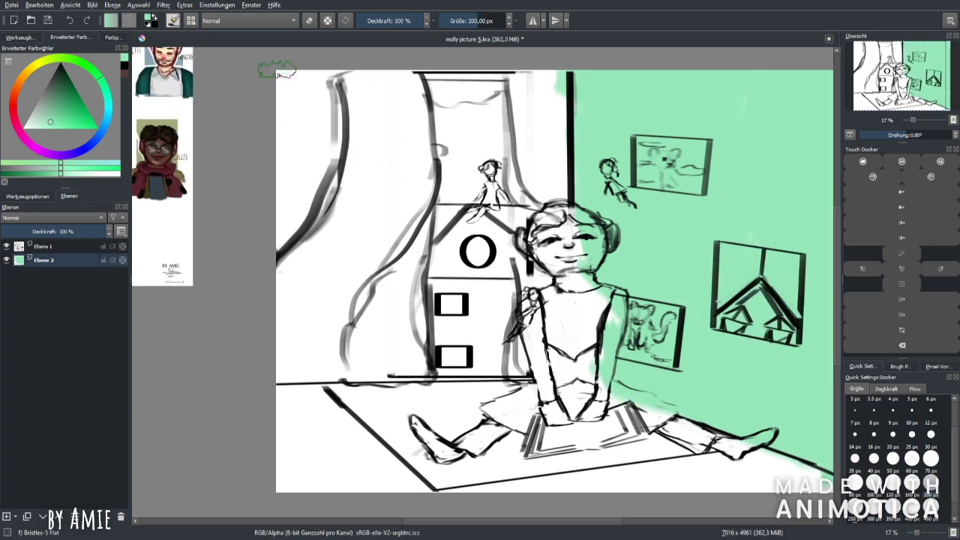
mouse_move(277, 71)
left_mouse_down()
mouse_move(330, 75)
mouse_move(278, 247)
left_mouse_up()
left_click(56, 123)
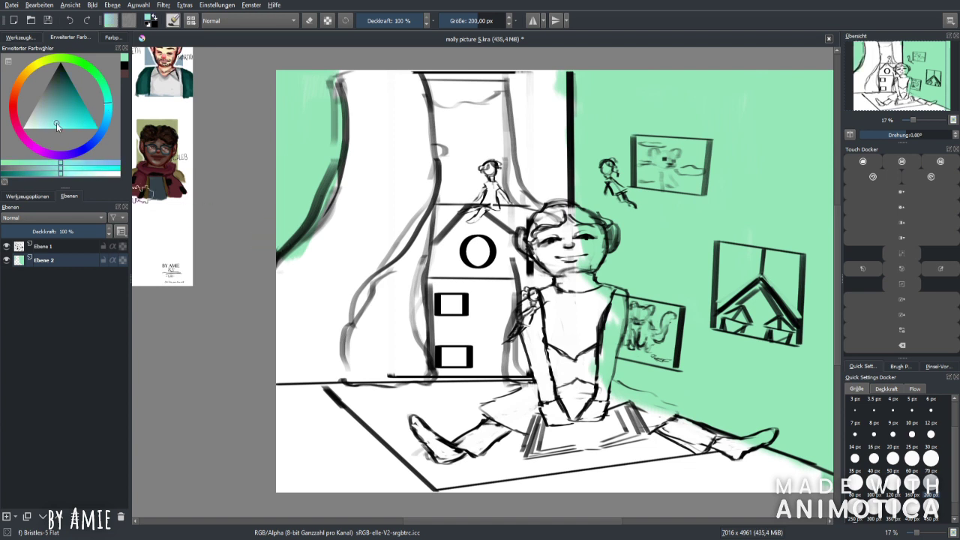
left_click(57, 123)
mouse_move(337, 75)
left_mouse_down()
mouse_move(357, 150)
mouse_move(405, 180)
mouse_move(383, 298)
mouse_move(399, 293)
left_mouse_up()
key("minus")
key("minus")
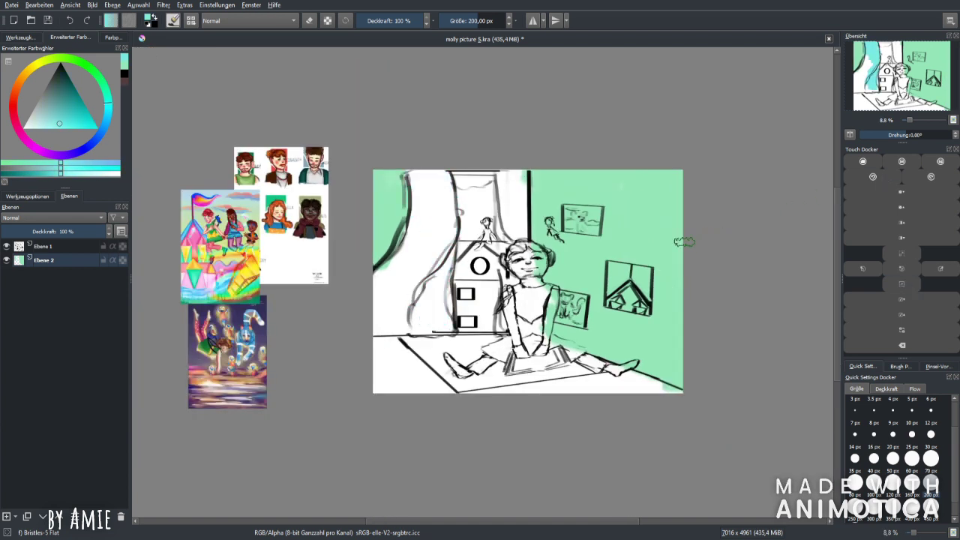
Step: Paint the floor around the rug reddish brown with the 200 px brush
left_click(16, 97)
mouse_move(26, 98)
left_mouse_down()
mouse_move(47, 116)
mouse_move(53, 99)
left_mouse_up()
mouse_move(383, 346)
left_mouse_down()
mouse_move(384, 359)
mouse_move(370, 347)
mouse_move(409, 379)
mouse_move(450, 386)
left_mouse_up()
left_click(73, 171)
left_click_drag(390, 375, 398, 385)
mouse_move(482, 393)
left_mouse_down()
mouse_move(634, 378)
mouse_move(644, 388)
left_mouse_up()
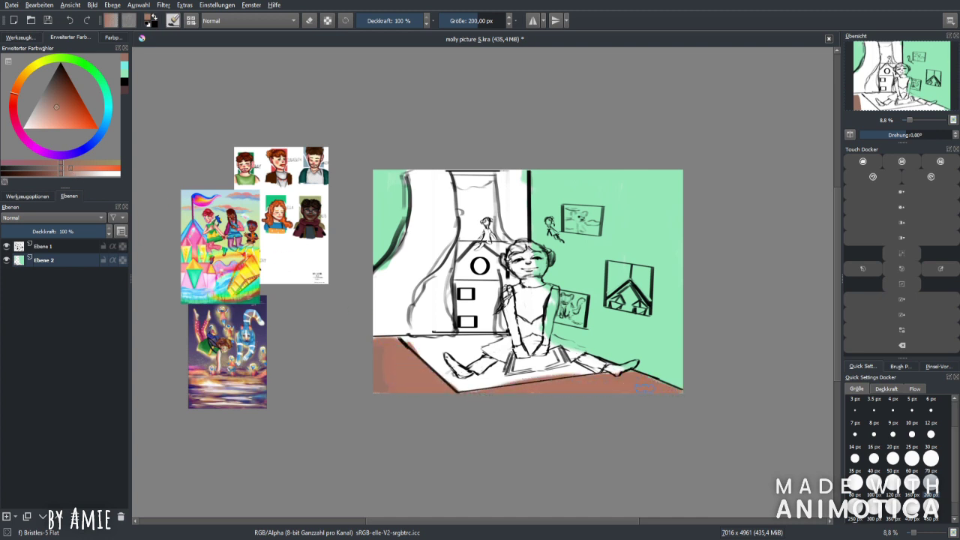
Step: Touch up the brown floor with a 120 px brush and save the drawing
left_click(125, 74)
key("plus")
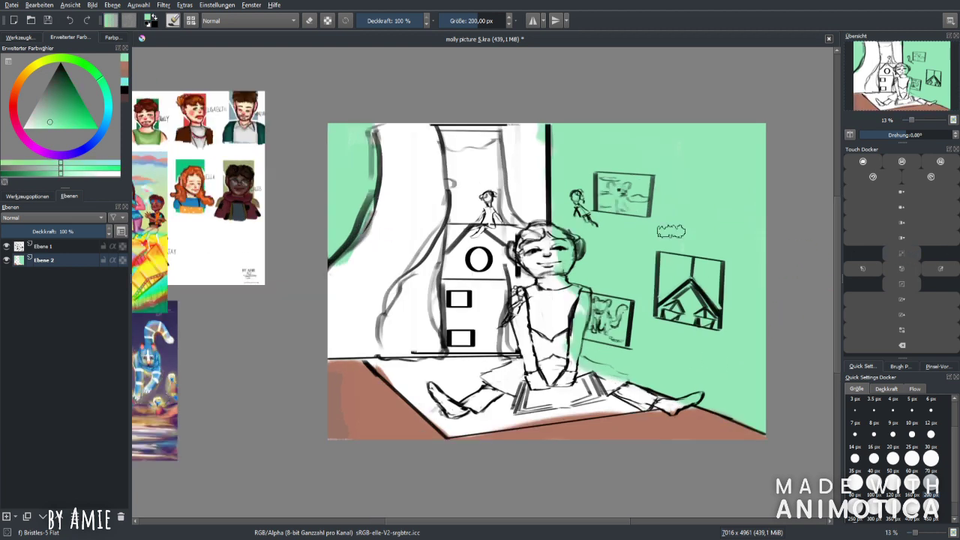
left_click(125, 66)
left_click(892, 483)
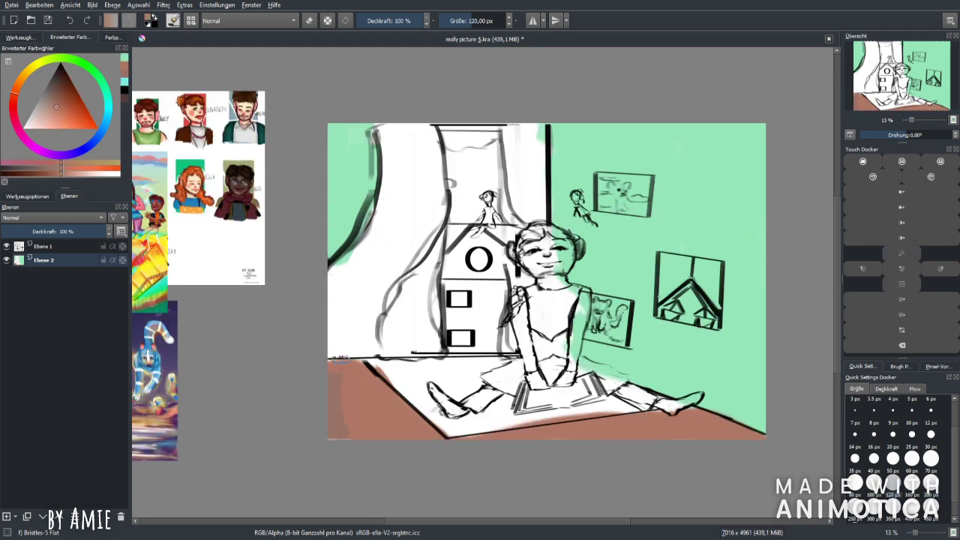
left_click_drag(234, 300, 258, 245)
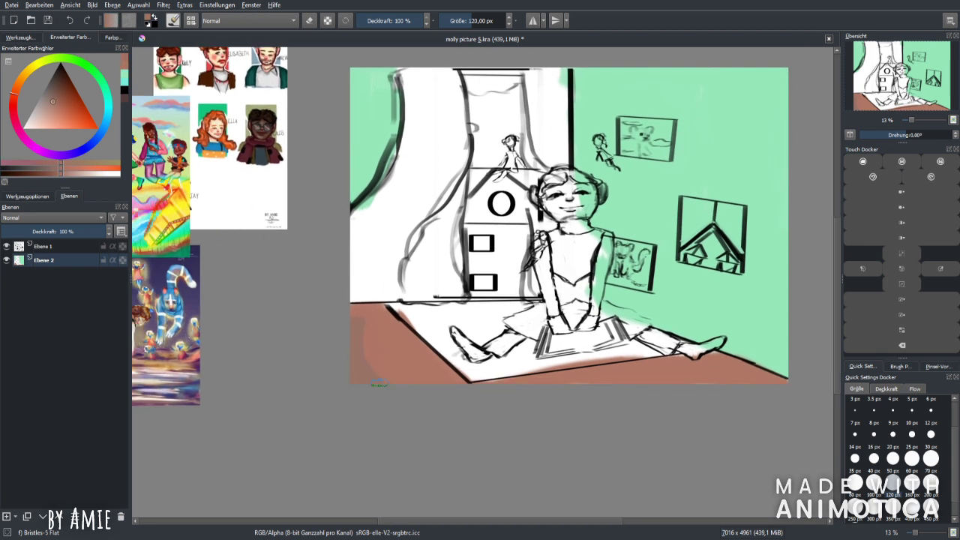
key("minus")
left_click(47, 20)
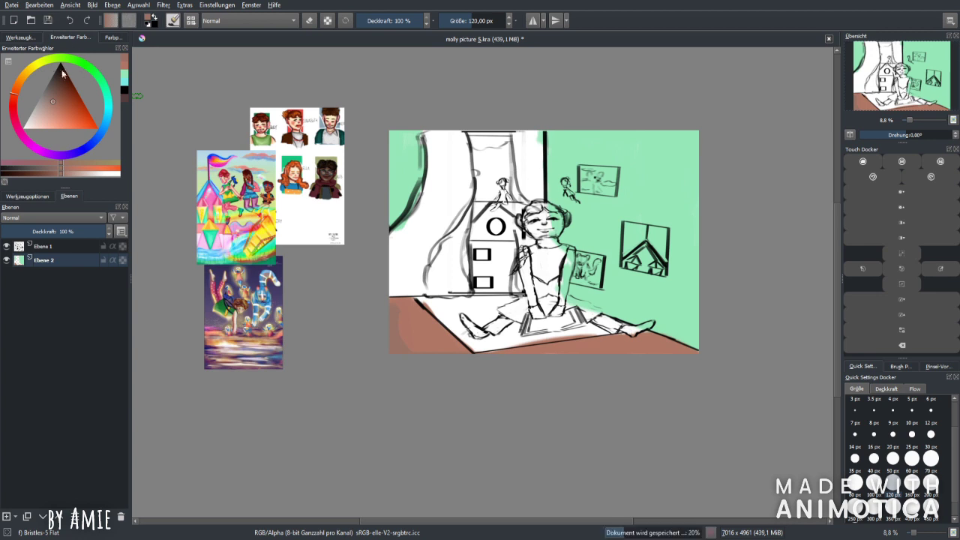
Step: Paint both curtains warm yellow with a 160 px brush
left_click(26, 77)
left_click(69, 125)
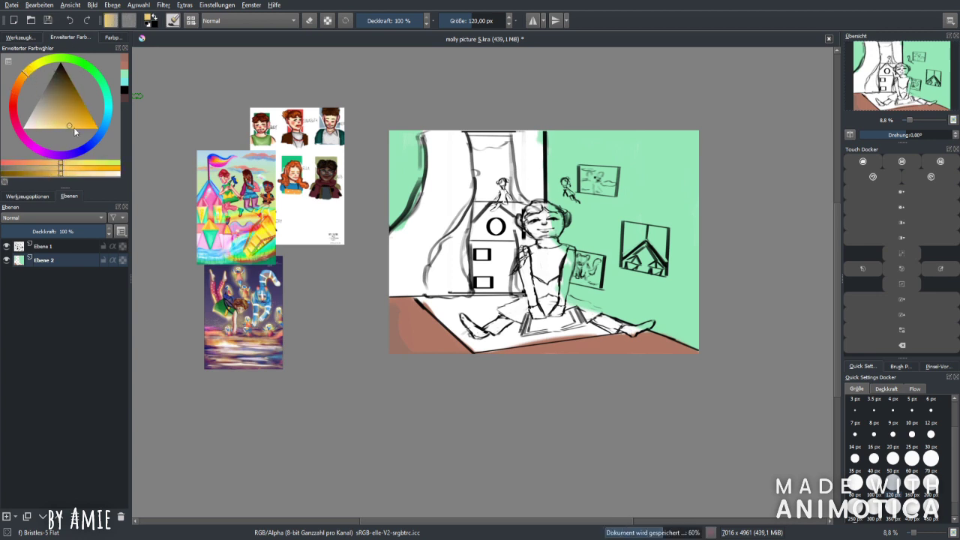
left_click(911, 483)
key("plus")
mouse_move(420, 112)
left_mouse_down()
mouse_move(446, 154)
mouse_move(469, 139)
mouse_move(454, 236)
mouse_move(435, 146)
mouse_move(387, 274)
mouse_move(428, 259)
left_mouse_up()
mouse_move(460, 298)
left_mouse_down()
mouse_move(472, 333)
mouse_move(374, 334)
mouse_move(437, 267)
mouse_move(410, 328)
left_mouse_up()
mouse_move(540, 113)
left_mouse_down()
mouse_move(574, 112)
mouse_move(567, 196)
left_mouse_up()
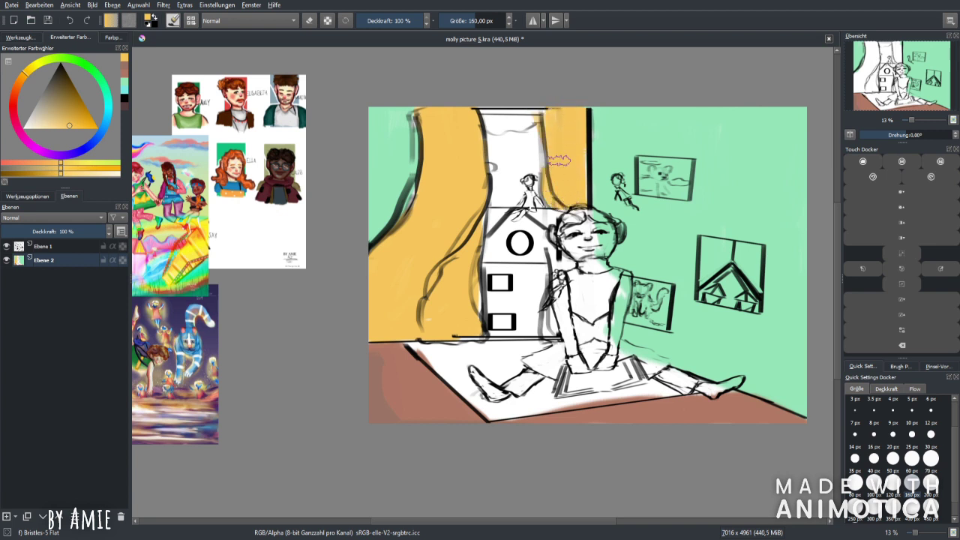
Step: Fill the window between the curtains with sky blue
left_click(139, 139, "ctrl")
mouse_move(484, 180)
left_mouse_down()
mouse_move(521, 127)
mouse_move(499, 138)
mouse_move(510, 184)
mouse_move(531, 136)
mouse_move(517, 179)
left_mouse_up()
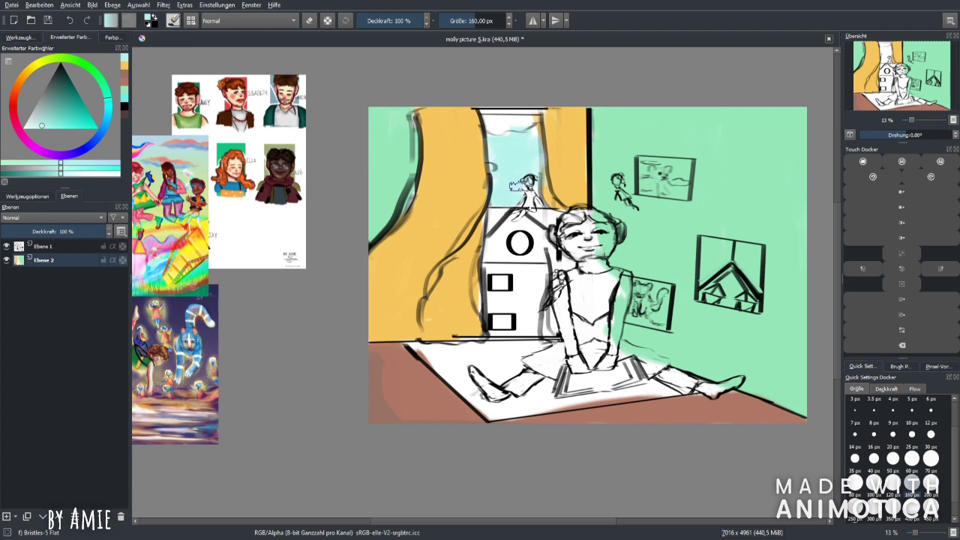
left_click(55, 124)
mouse_move(489, 146)
left_mouse_down()
mouse_move(525, 135)
mouse_move(514, 202)
mouse_move(538, 201)
left_mouse_up()
left_click_drag(525, 162, 529, 206)
Step: Add light orange cloud strokes to the sky in the window
left_click_drag(15, 102, 17, 81)
left_click(62, 122)
left_click(68, 125)
mouse_move(487, 138)
left_mouse_down()
mouse_move(508, 123)
mouse_move(529, 129)
mouse_move(502, 142)
mouse_move(498, 166)
left_mouse_up()
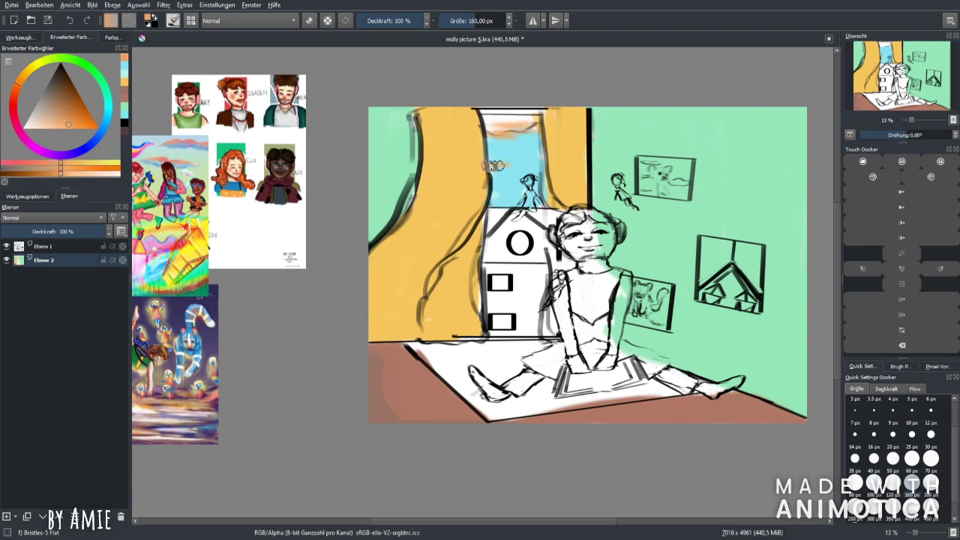
left_click(516, 180, "ctrl")
key("minus")
key("minus")
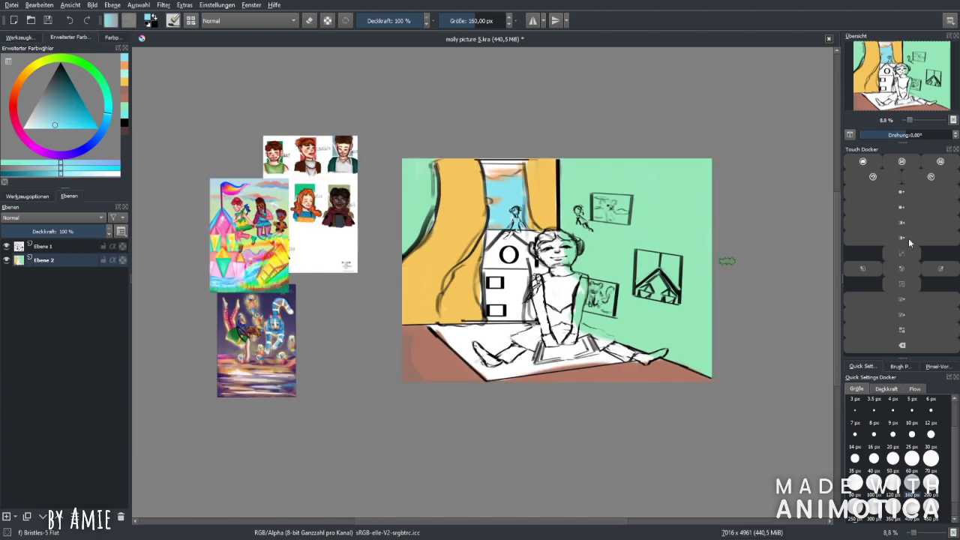
key("plus")
key("plus")
left_click(56, 95)
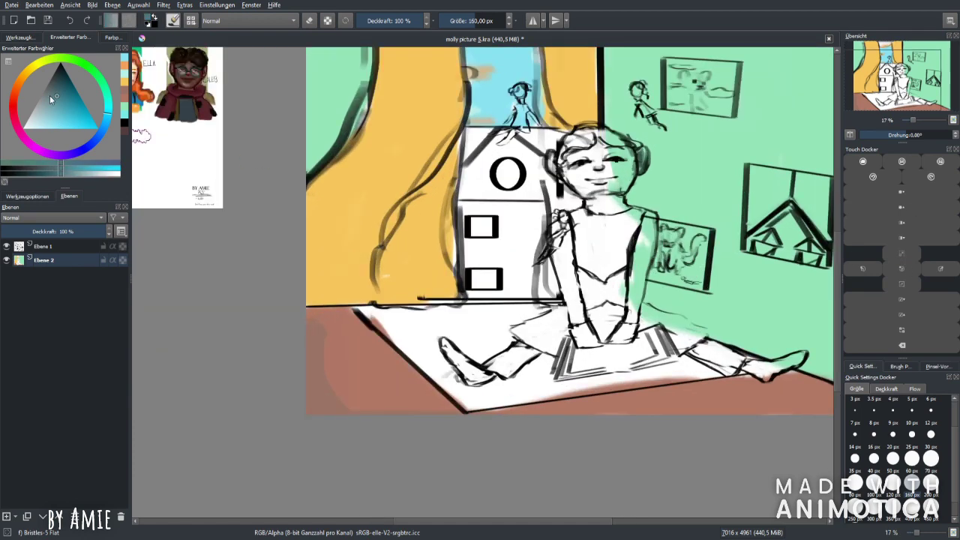
left_click(66, 154)
key("minus")
key("plus")
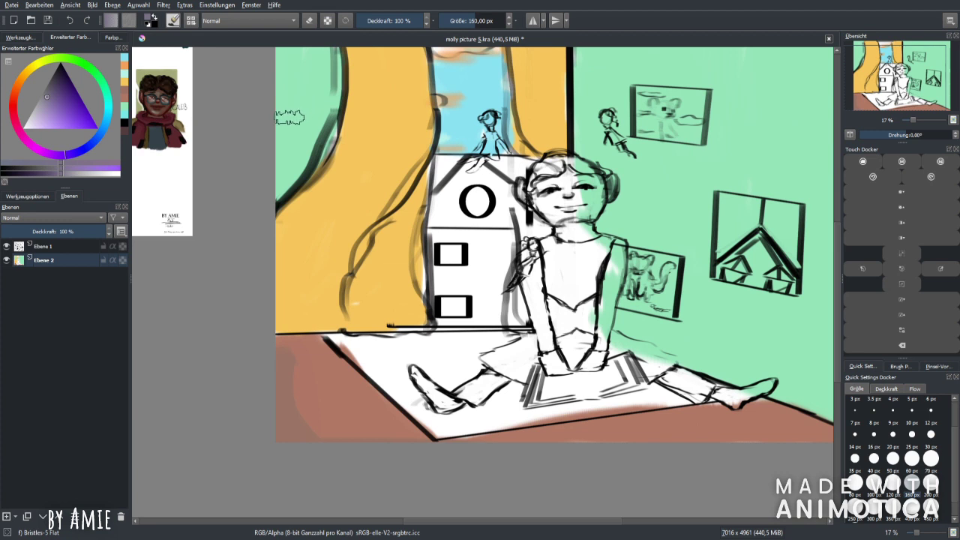
Step: Paint the dollhouse's roof storey dark reddish brown with a 100 px brush and fill the curtain beside it yellow
left_click(15, 87)
left_click(58, 90)
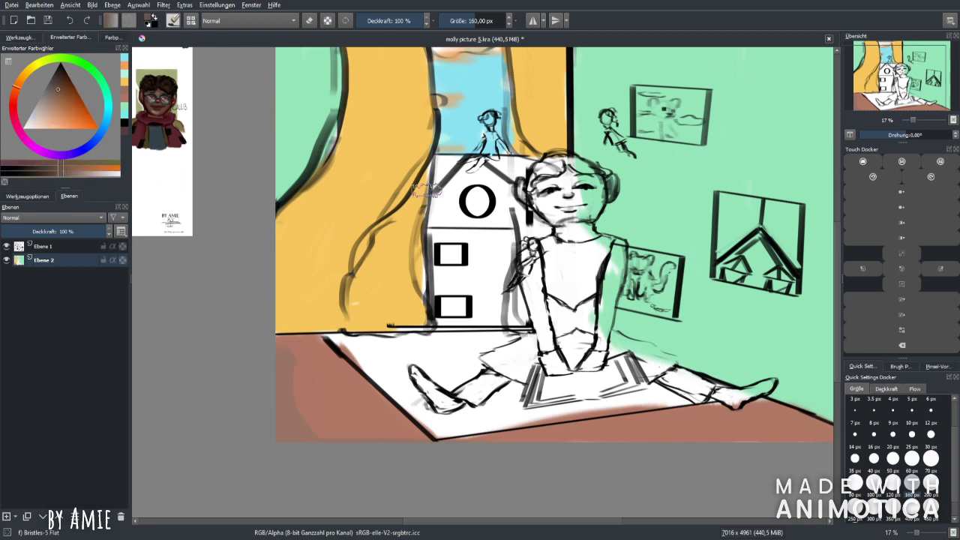
left_click(874, 484)
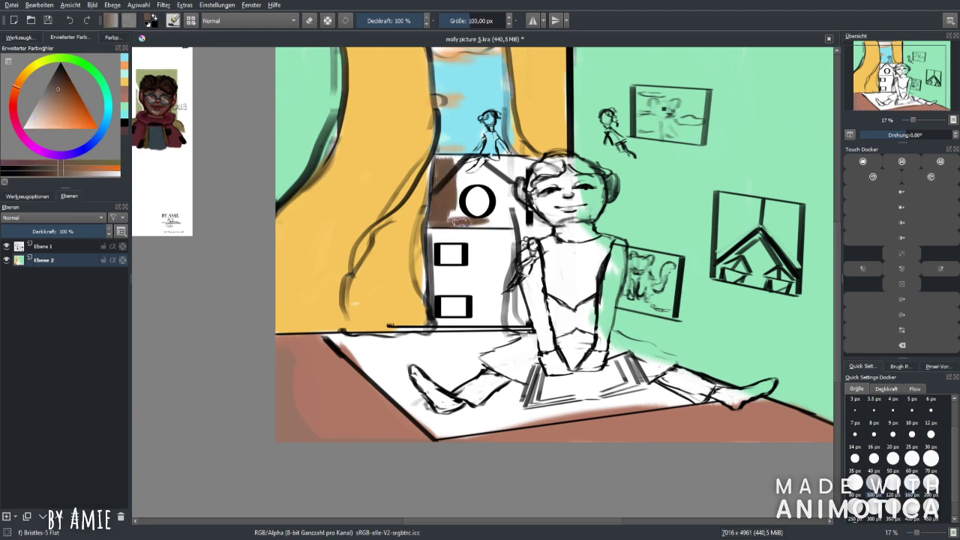
left_click(15, 98)
left_click(63, 93)
mouse_move(457, 168)
left_mouse_down()
mouse_move(439, 195)
mouse_move(452, 157)
mouse_move(496, 172)
mouse_move(510, 159)
mouse_move(495, 160)
mouse_move(513, 168)
mouse_move(501, 177)
mouse_move(507, 199)
mouse_move(444, 197)
mouse_move(437, 222)
mouse_move(448, 202)
mouse_move(444, 222)
mouse_move(457, 202)
mouse_move(482, 196)
mouse_move(507, 225)
left_mouse_up()
left_click(525, 221, "ctrl")
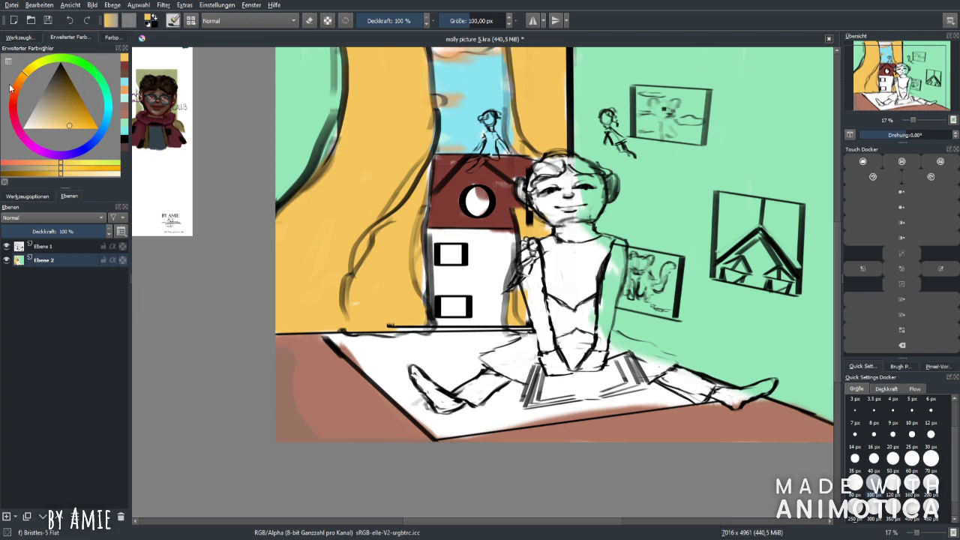
left_click_drag(69, 126, 79, 122)
left_click_drag(476, 201, 470, 192)
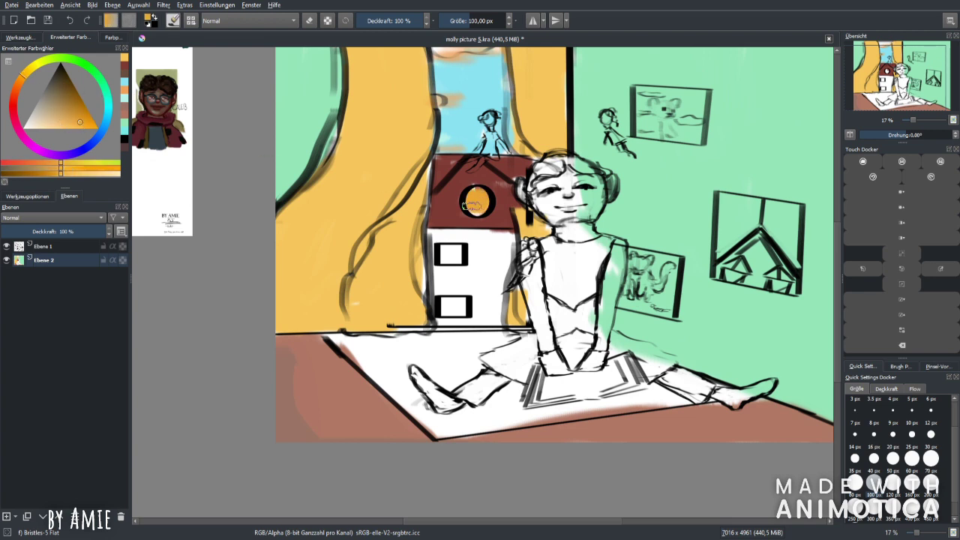
left_click(901, 284)
left_click(902, 269)
left_click(873, 176)
left_click(125, 80)
left_click(49, 99)
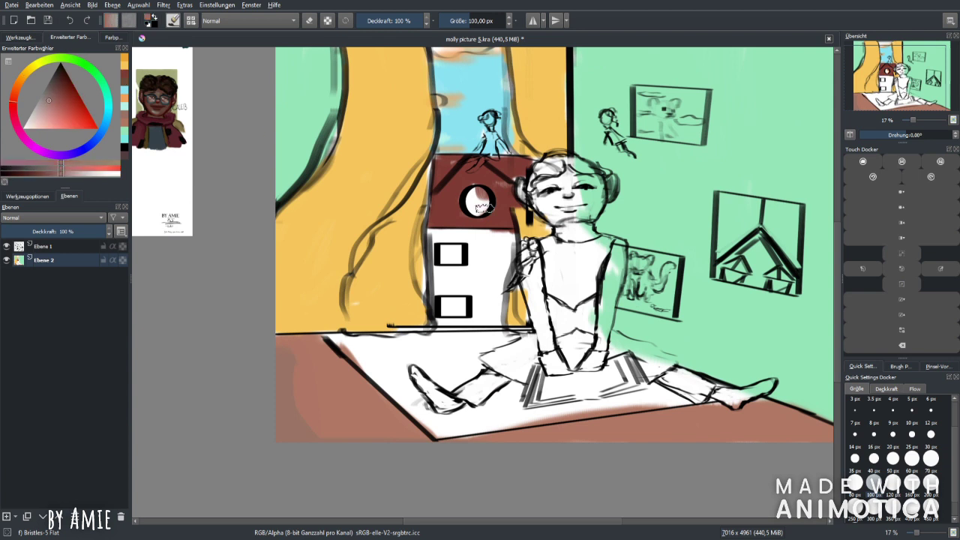
left_click(477, 201)
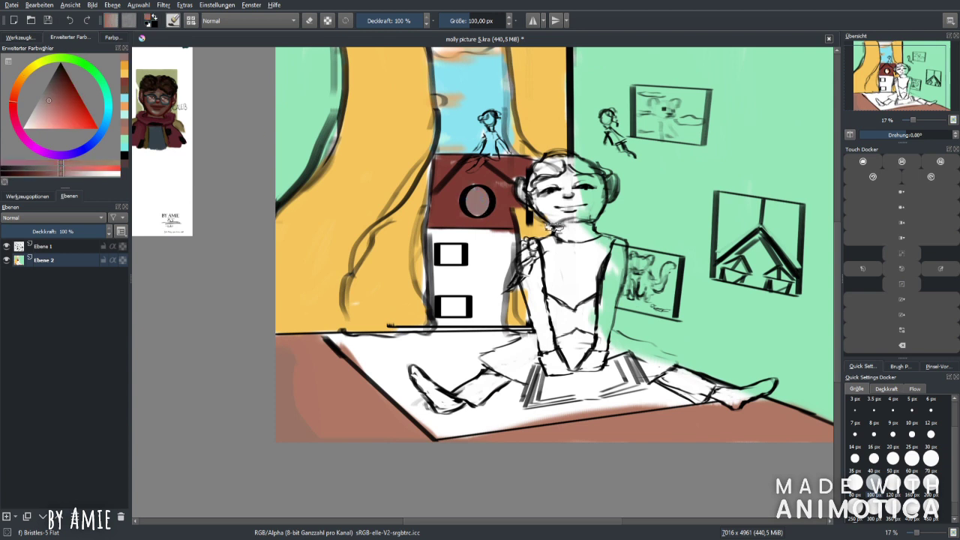
key("ctrl+z")
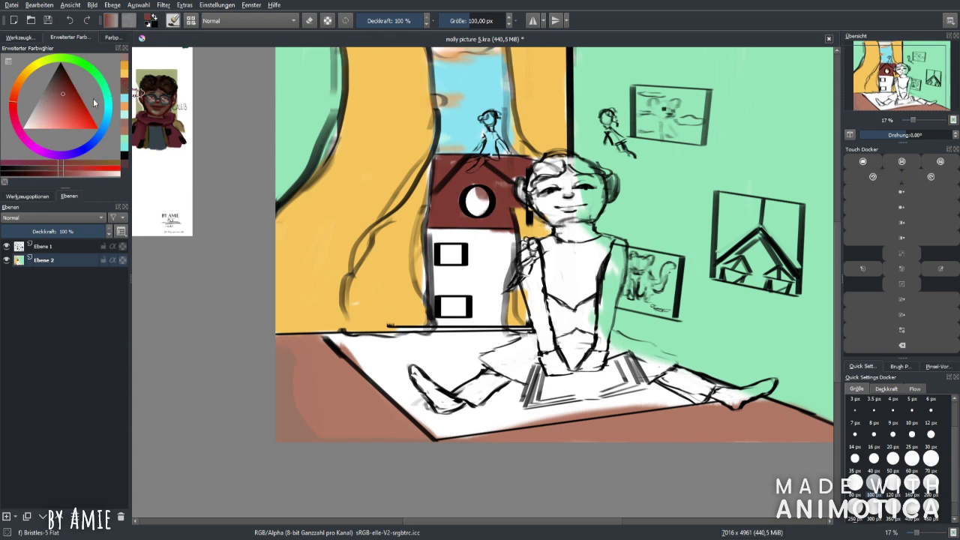
Step: Paint the dollhouse's round window and upper square window pale yellow
left_click(55, 96)
left_click(25, 71)
left_click(50, 126)
left_click_drag(469, 197, 486, 208)
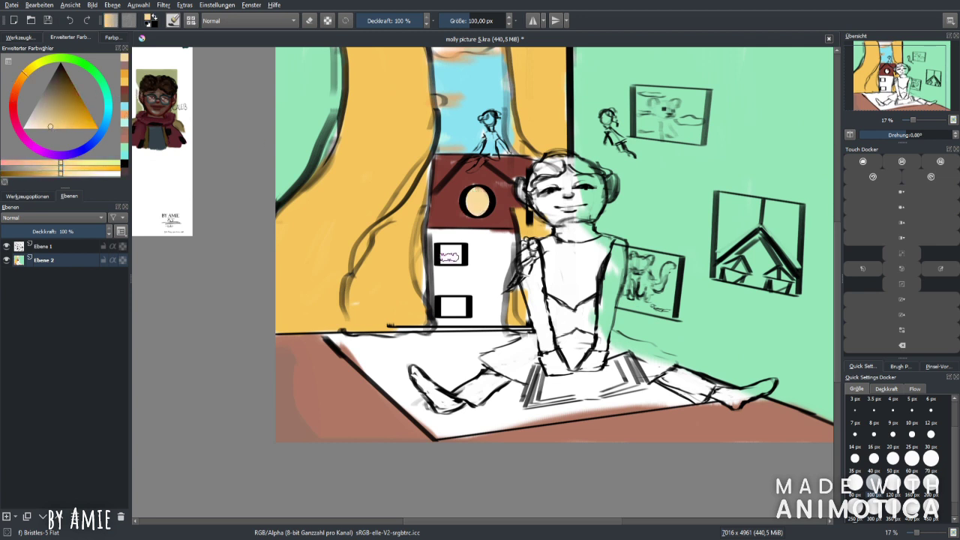
Step: Paint the dollhouse's lower walls in a lighter shade of the roof's reddish brown
left_click(124, 93)
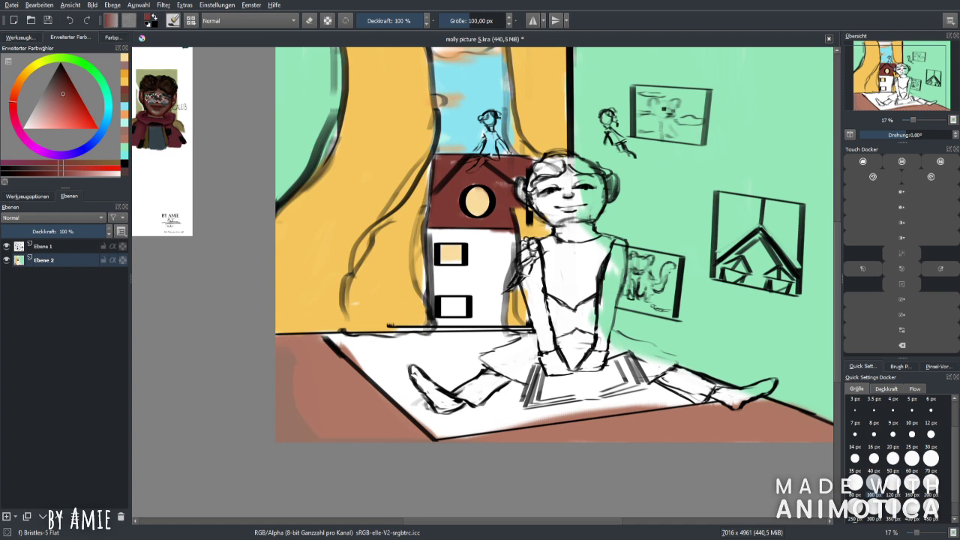
left_click(72, 173)
mouse_move(492, 242)
left_mouse_down()
mouse_move(438, 236)
mouse_move(484, 231)
mouse_move(492, 323)
mouse_move(480, 262)
mouse_move(486, 240)
left_mouse_up()
mouse_move(426, 229)
left_mouse_down()
mouse_move(477, 264)
mouse_move(433, 269)
mouse_move(443, 291)
mouse_move(476, 277)
mouse_move(459, 289)
mouse_move(480, 309)
mouse_move(459, 322)
mouse_move(503, 323)
left_mouse_up()
left_click(909, 284)
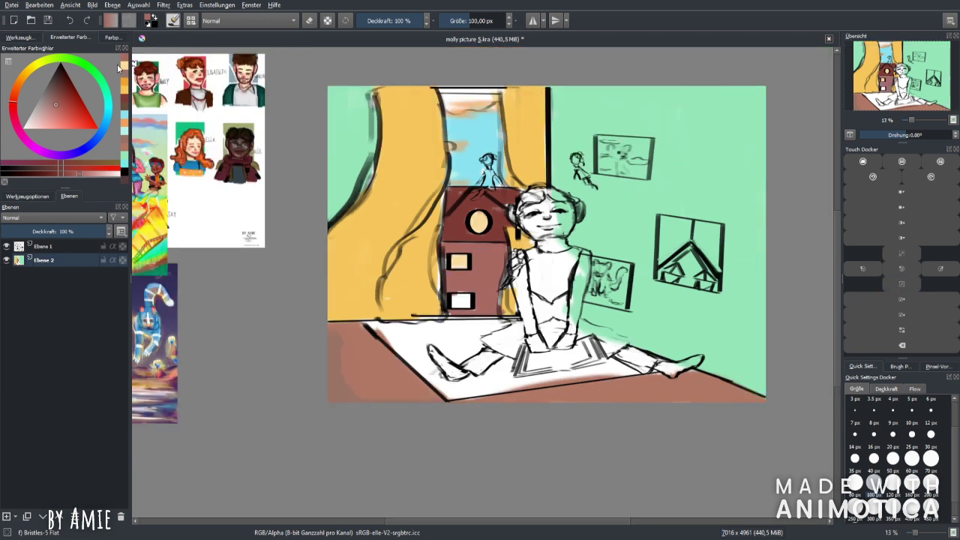
Step: Fill the dollhouse's lowest square window with the same pale yellow as the other windows
left_click(122, 67)
left_click_drag(895, 88, 891, 103)
left_click(900, 275)
left_click(899, 274)
left_click(900, 275)
mouse_move(491, 171)
left_mouse_down()
mouse_move(488, 196)
mouse_move(441, 143)
left_mouse_up()
left_click(124, 69)
left_click(906, 280)
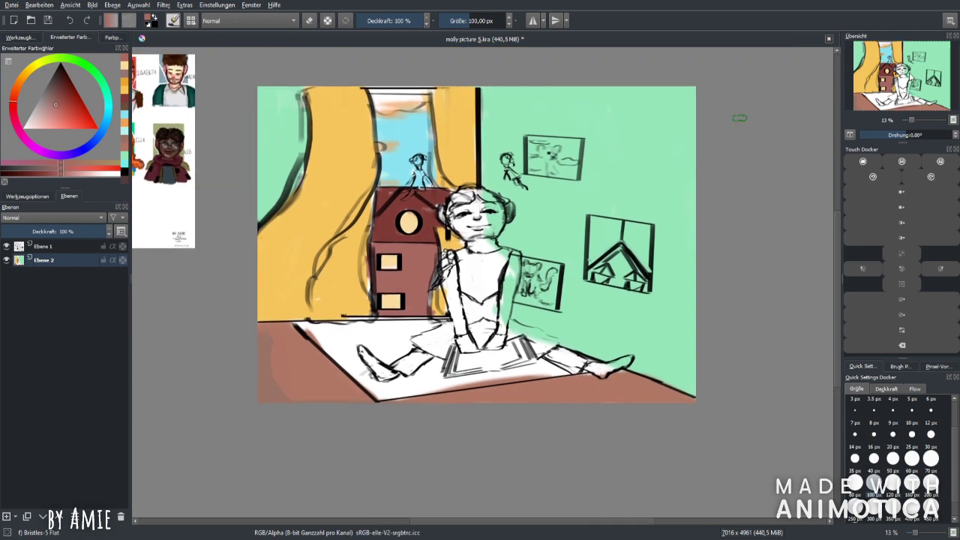
Step: Paint the character's face, neck, arms and hands in a pale cream skin tone from the colour palette
left_click(901, 268)
left_click(902, 268)
left_click(901, 268)
left_click(112, 38)
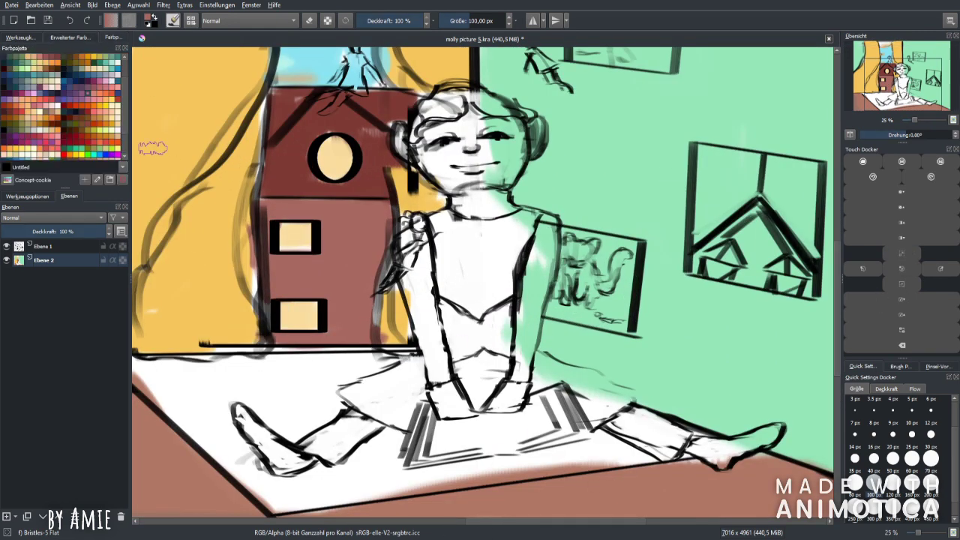
left_click(118, 114)
mouse_move(409, 146)
left_mouse_down()
mouse_move(450, 173)
mouse_move(472, 142)
mouse_move(510, 160)
mouse_move(462, 199)
mouse_move(499, 161)
left_mouse_up()
mouse_move(514, 201)
left_mouse_down()
mouse_move(536, 300)
mouse_move(535, 259)
mouse_move(488, 405)
mouse_move(503, 401)
left_mouse_up()
mouse_move(420, 255)
left_mouse_down()
mouse_move(424, 315)
mouse_move(452, 409)
left_mouse_up()
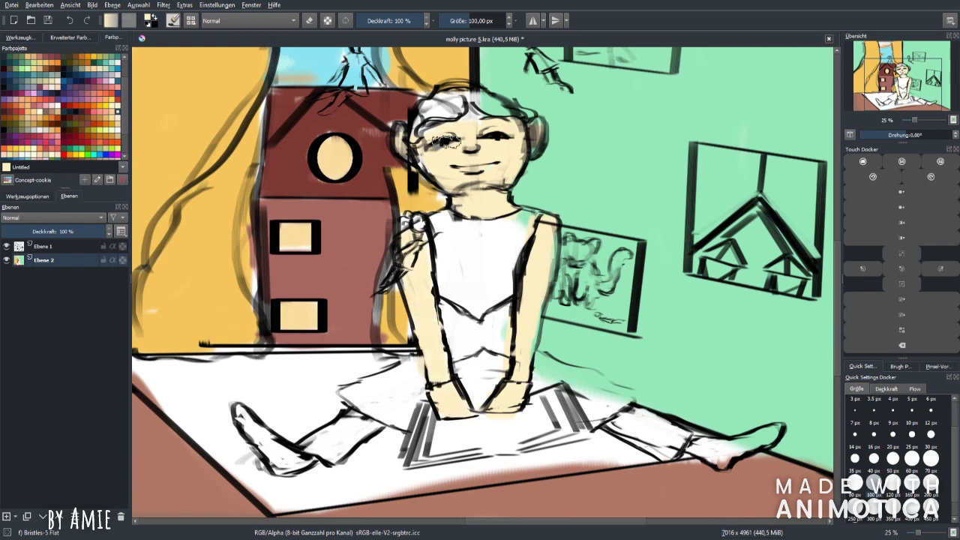
Step: Paint the character's hair dark reddish brown with an 80 px brush
left_click(931, 434)
left_click(70, 36)
left_click(903, 257)
left_click(903, 256)
left_click(904, 257)
left_click(21, 108)
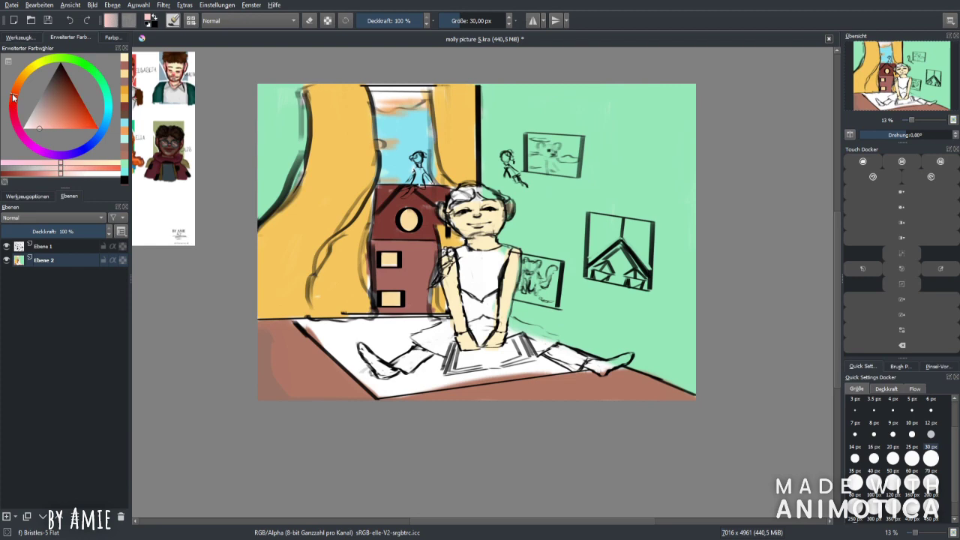
left_click(71, 88)
left_click(904, 257)
left_click(892, 499)
left_click(903, 256)
left_click(855, 486)
mouse_move(463, 180)
left_mouse_down()
mouse_move(486, 183)
mouse_move(450, 187)
mouse_move(529, 191)
mouse_move(480, 161)
mouse_move(555, 191)
mouse_move(450, 218)
mouse_move(555, 199)
left_mouse_up()
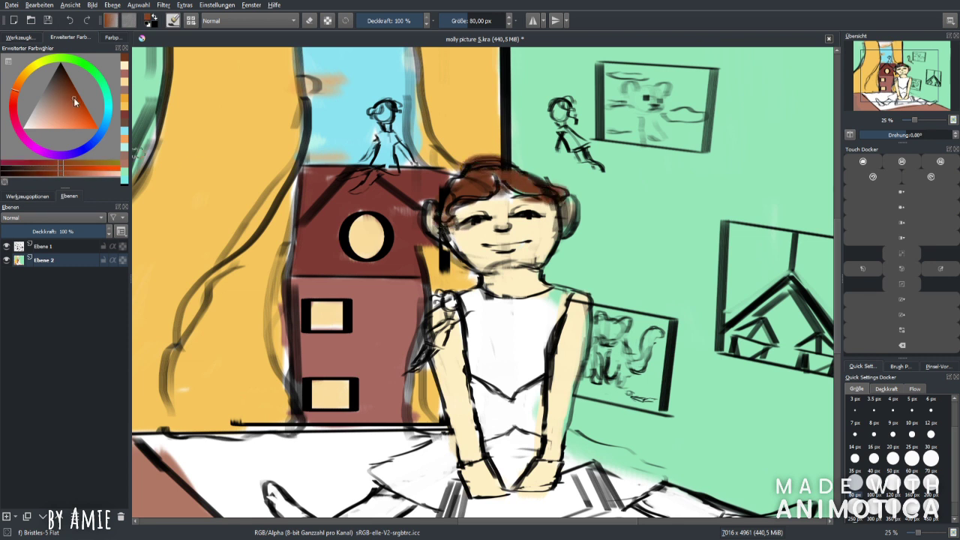
left_click(66, 92)
mouse_move(482, 180)
left_mouse_down()
mouse_move(531, 195)
mouse_move(477, 159)
mouse_move(472, 218)
mouse_move(559, 208)
left_mouse_up()
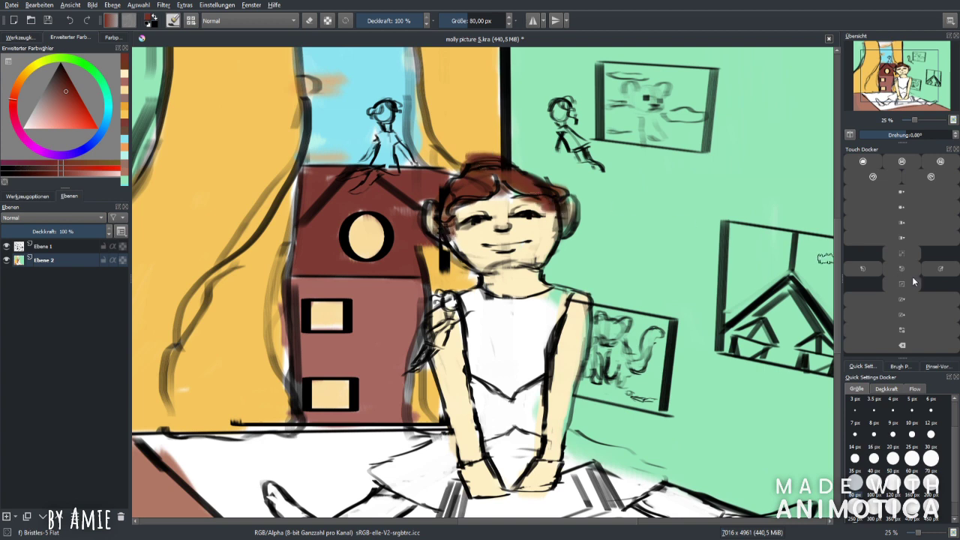
Step: Paint the dress bodice and the peaked section below the waist dark green
left_click(895, 275)
left_click(907, 260)
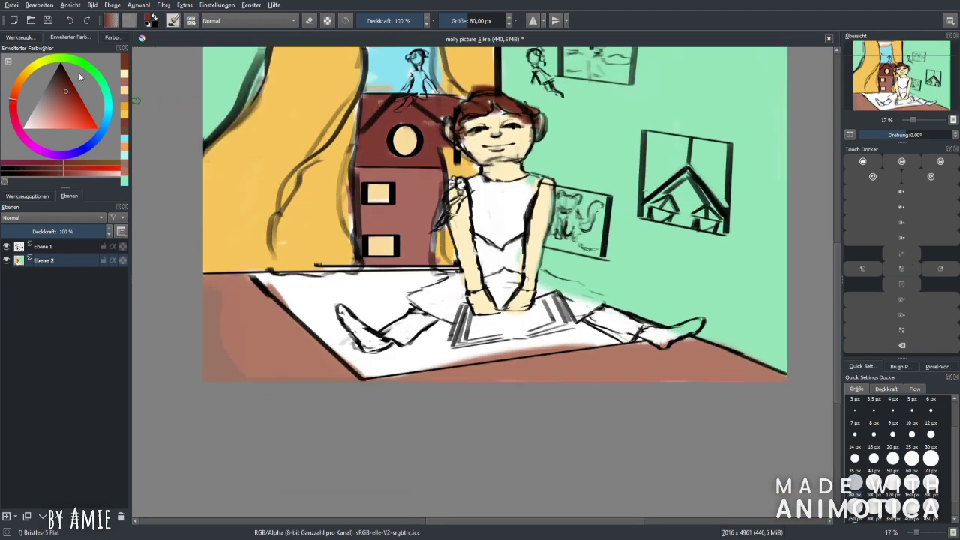
left_click_drag(96, 85, 89, 68)
left_click(64, 90)
left_click_drag(477, 188, 491, 216)
mouse_move(473, 177)
left_mouse_down()
mouse_move(527, 180)
mouse_move(519, 206)
mouse_move(497, 181)
mouse_move(486, 188)
mouse_move(502, 240)
mouse_move(482, 204)
mouse_move(501, 296)
left_mouse_up()
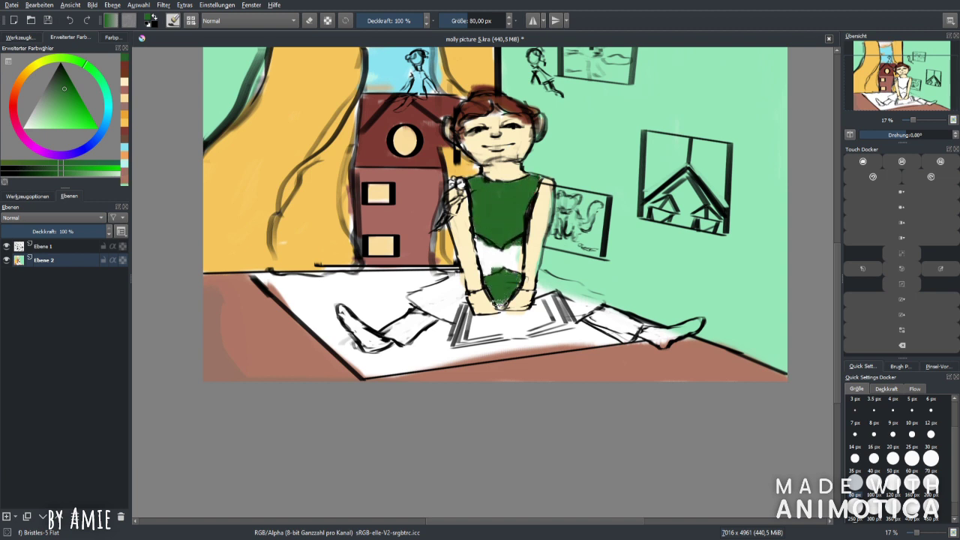
Step: Paint the rest of the spread skirt dark green and fill the dress's waist section with golden yellow
mouse_move(454, 276)
left_mouse_down()
mouse_move(409, 294)
mouse_move(454, 315)
mouse_move(450, 323)
left_mouse_up()
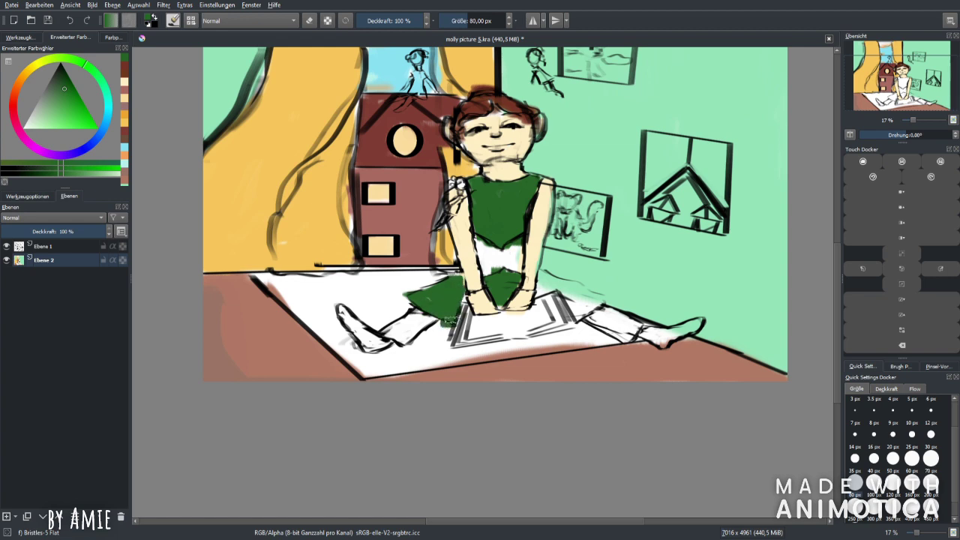
mouse_move(546, 287)
left_mouse_down()
mouse_move(583, 296)
mouse_move(544, 278)
mouse_move(570, 285)
mouse_move(586, 307)
left_mouse_up()
key("plus")
key("plus")
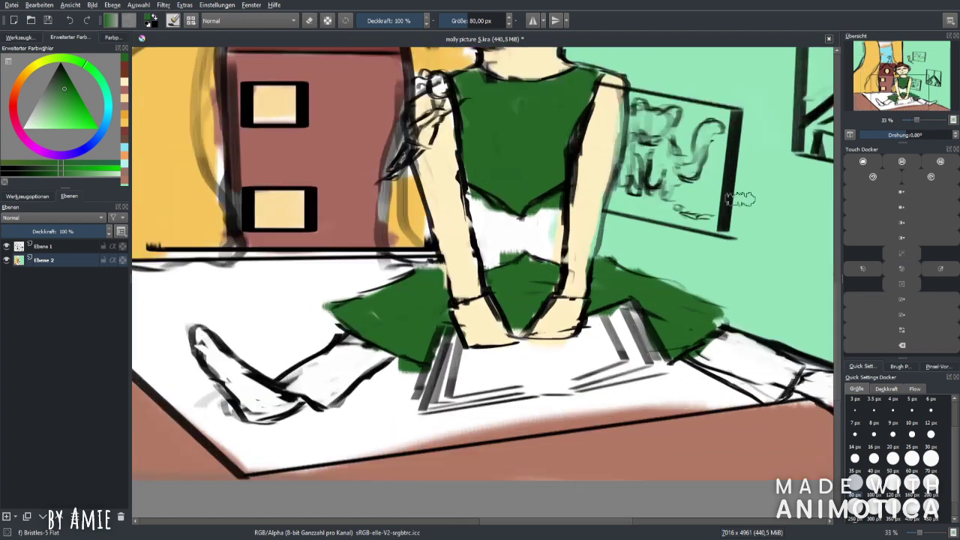
left_click(51, 88)
left_click(83, 125)
mouse_move(466, 199)
left_mouse_down()
mouse_move(522, 228)
mouse_move(545, 201)
mouse_move(544, 250)
mouse_move(517, 235)
mouse_move(501, 258)
mouse_move(492, 250)
mouse_move(544, 253)
mouse_move(472, 196)
left_mouse_up()
Step: Paint both of the character's trouser legs, between the skirt and the shoes, salmon pink
key("minus")
key("minus")
key("minus")
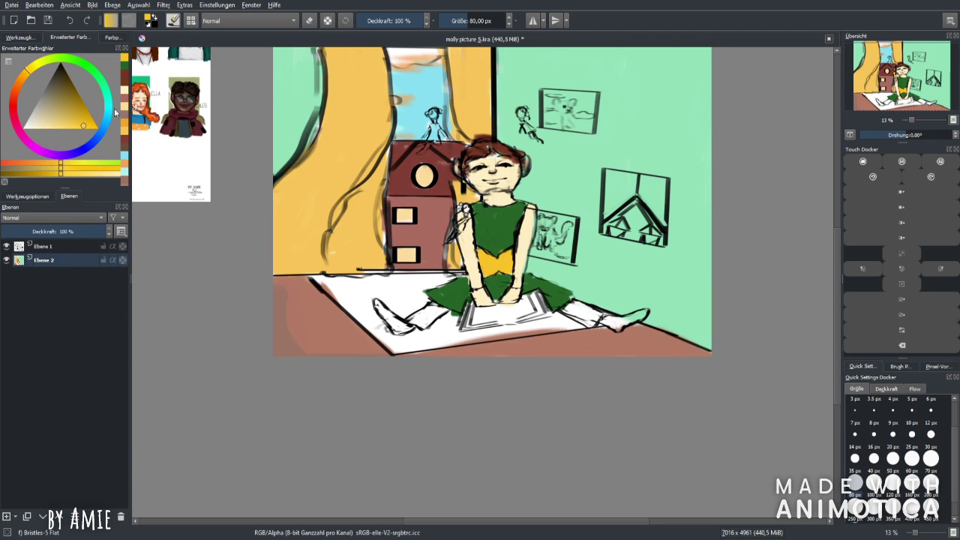
left_click(16, 96)
left_click(57, 126)
left_click(17, 99)
left_click(13, 110)
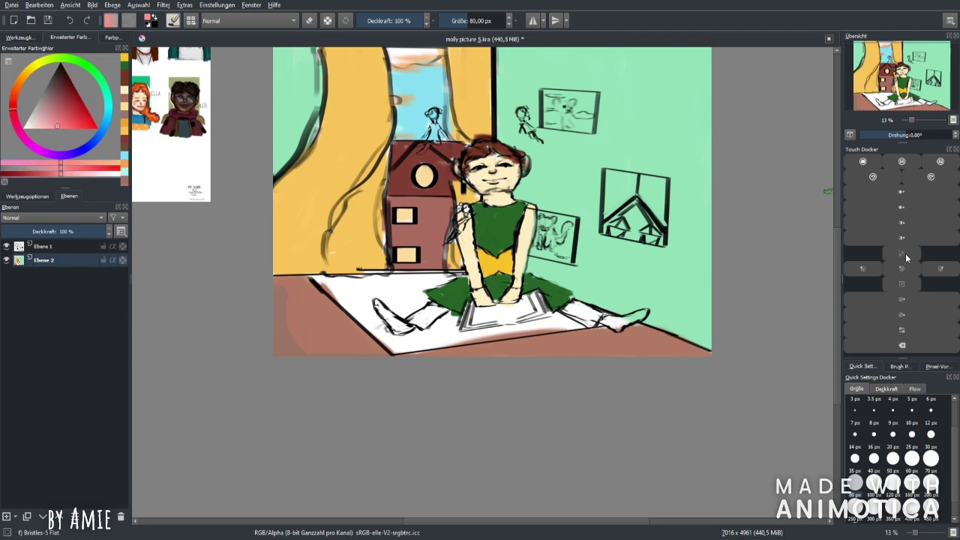
scroll(487, 292, "up", 2)
mouse_move(652, 338)
left_mouse_down()
mouse_move(690, 353)
mouse_move(669, 323)
mouse_move(698, 365)
mouse_move(663, 322)
left_mouse_up()
mouse_move(380, 337)
left_mouse_down()
mouse_move(339, 354)
mouse_move(366, 355)
mouse_move(390, 343)
left_mouse_up()
Step: Paint both of the character's shoes emerald green with a 50 px brush and save the document
key("minus")
key("minus")
key("minus")
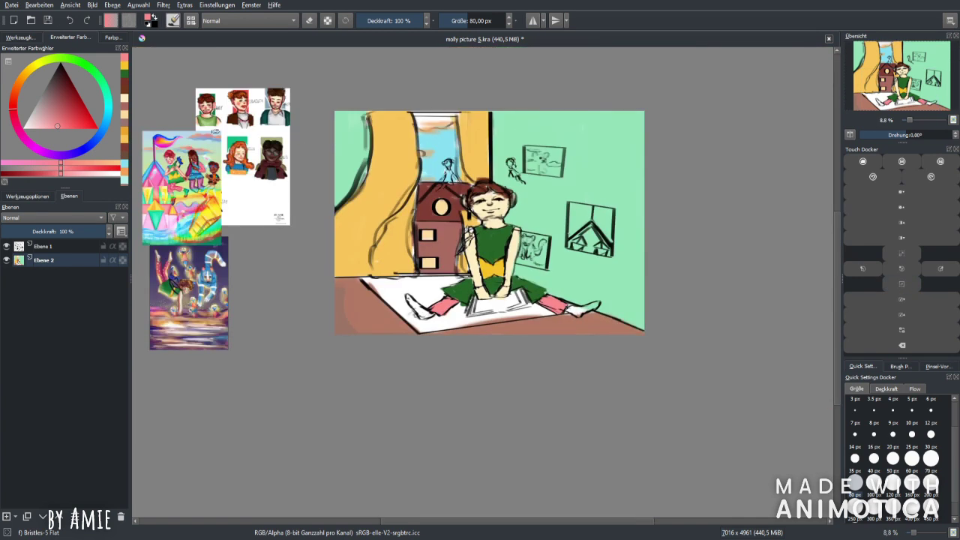
left_click(107, 94)
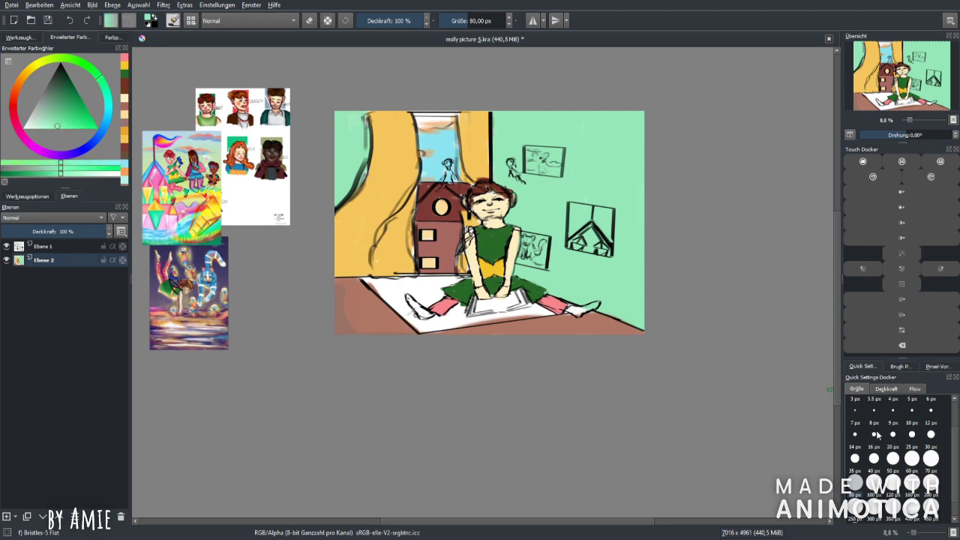
left_click(912, 458)
key("plus")
key("plus")
key("plus")
left_click(897, 89)
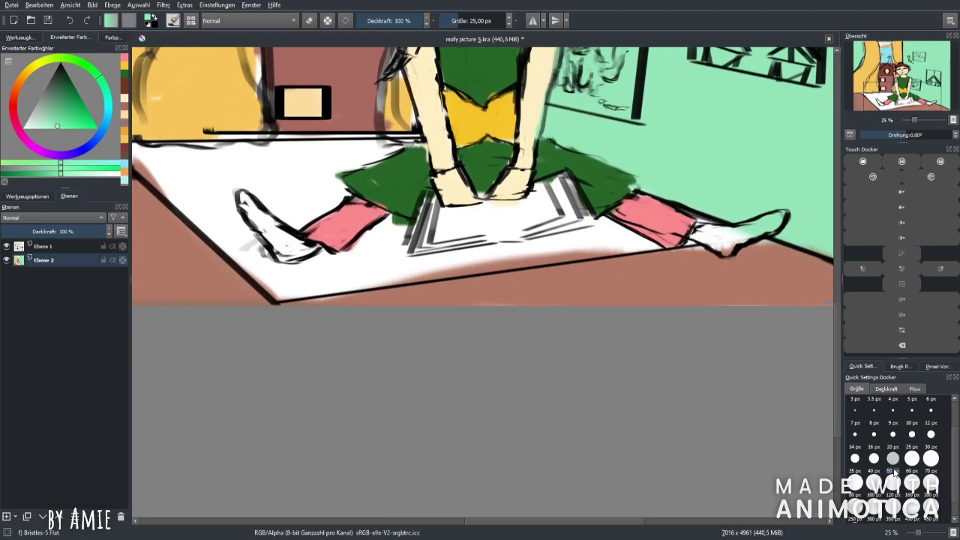
key("k")
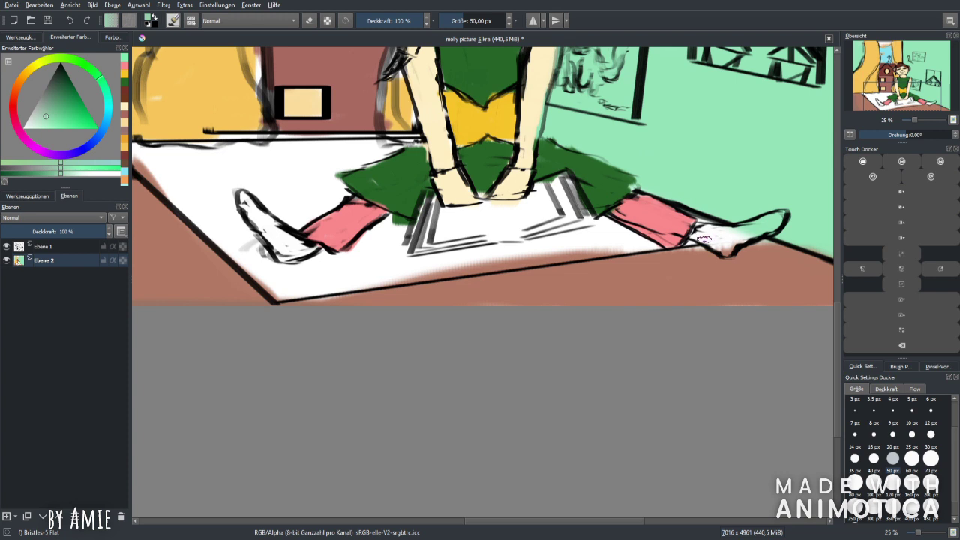
left_click(75, 111)
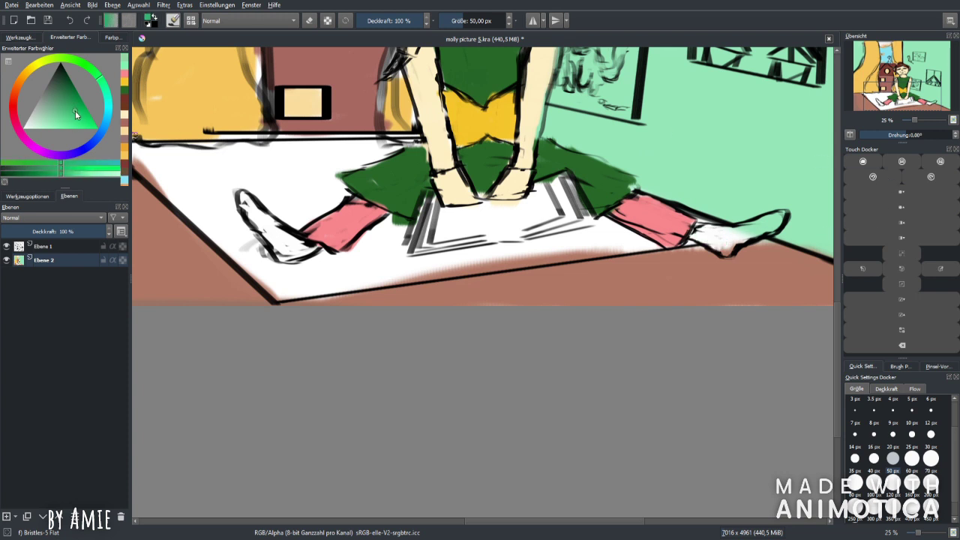
left_click_drag(742, 225, 725, 241)
left_click_drag(244, 198, 303, 248)
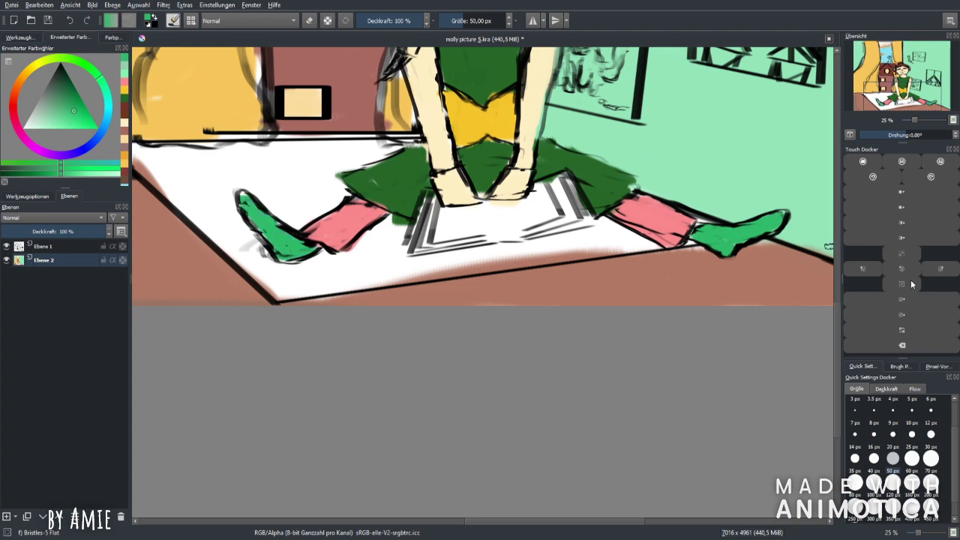
left_click(903, 283)
scroll(828, 215, "up", 5)
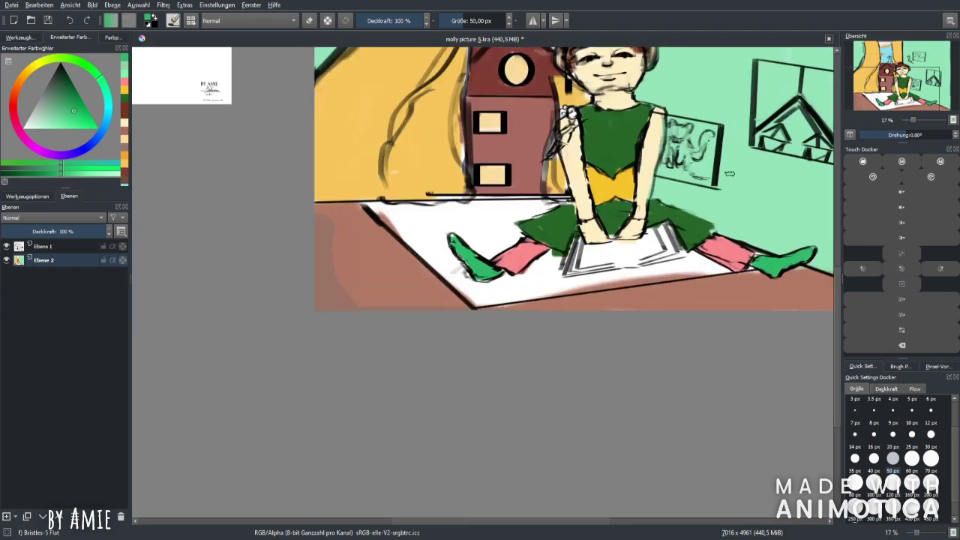
left_click(49, 23)
Step: Paint the rug under the character light orange with a 120 px brush, leaving the open book white
left_click(15, 81)
left_click(82, 124)
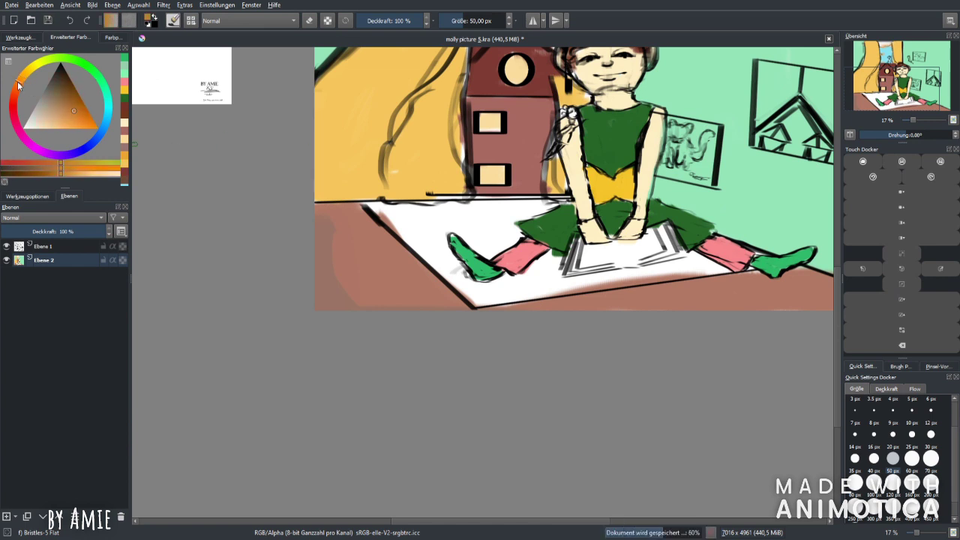
left_click_drag(82, 124, 66, 129)
left_click(889, 495)
mouse_move(378, 213)
left_mouse_down()
mouse_move(397, 225)
mouse_move(465, 209)
mouse_move(480, 247)
mouse_move(499, 251)
mouse_move(517, 206)
mouse_move(510, 216)
mouse_move(443, 223)
mouse_move(450, 278)
mouse_move(518, 289)
mouse_move(600, 289)
mouse_move(675, 271)
mouse_move(555, 262)
mouse_move(698, 257)
mouse_move(660, 278)
mouse_move(691, 258)
left_mouse_up()
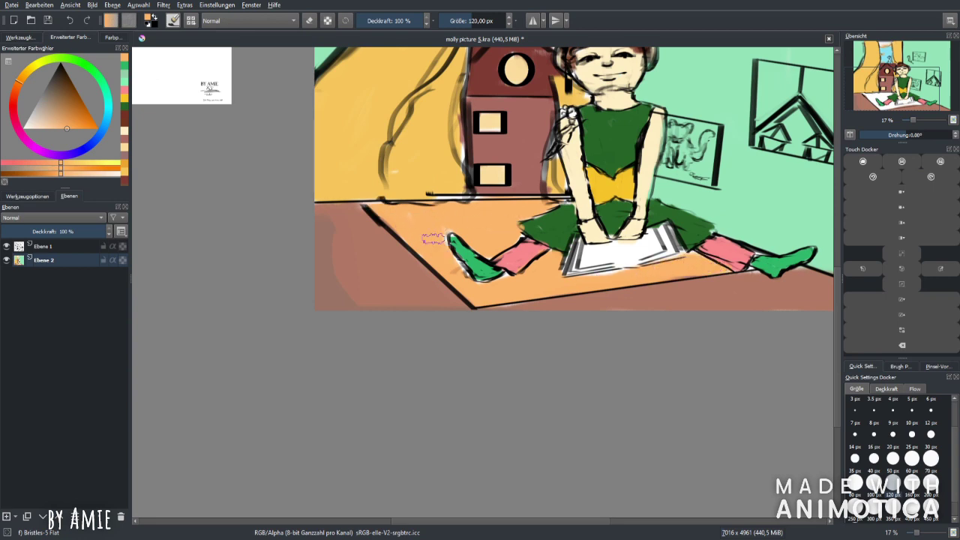
Step: Add a new paint layer between the line art and the colours, and reselect the colour layer Ebene 2
scroll(574, 180, "down", 3)
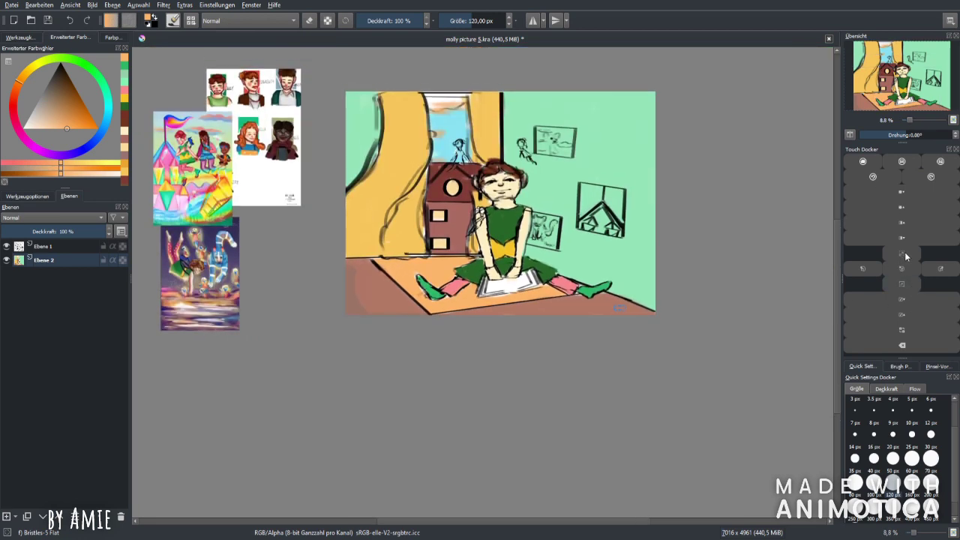
scroll(518, 195, "up", 4)
key("Insert")
key("ctrl+z")
left_click(43, 274)
Step: Paint the faces, arms and legs of the three small dolls bright blue with a 30 px brush
left_click(109, 123)
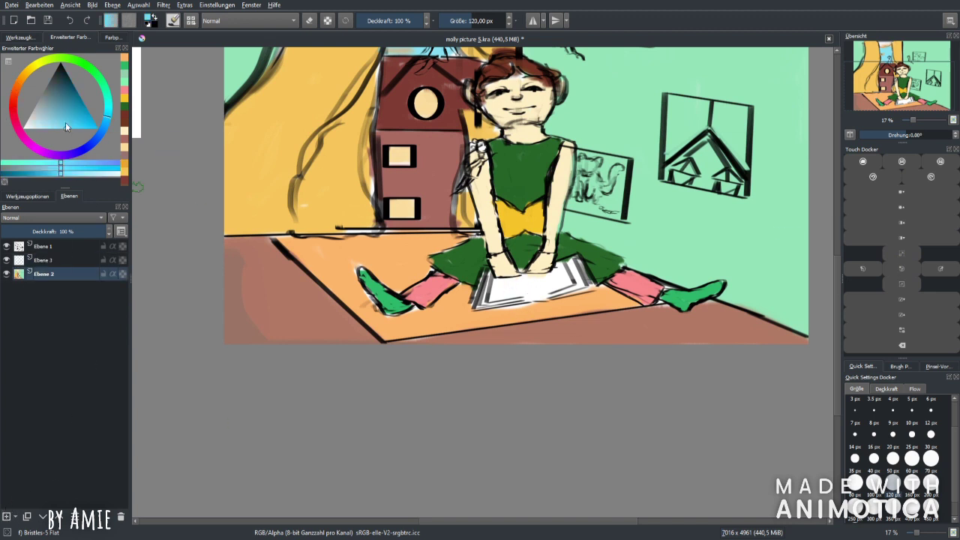
left_click(68, 125)
scroll(518, 195, "up", 2)
left_click(931, 458)
scroll(517, 225, "up", 2)
left_click_drag(604, 69, 610, 75)
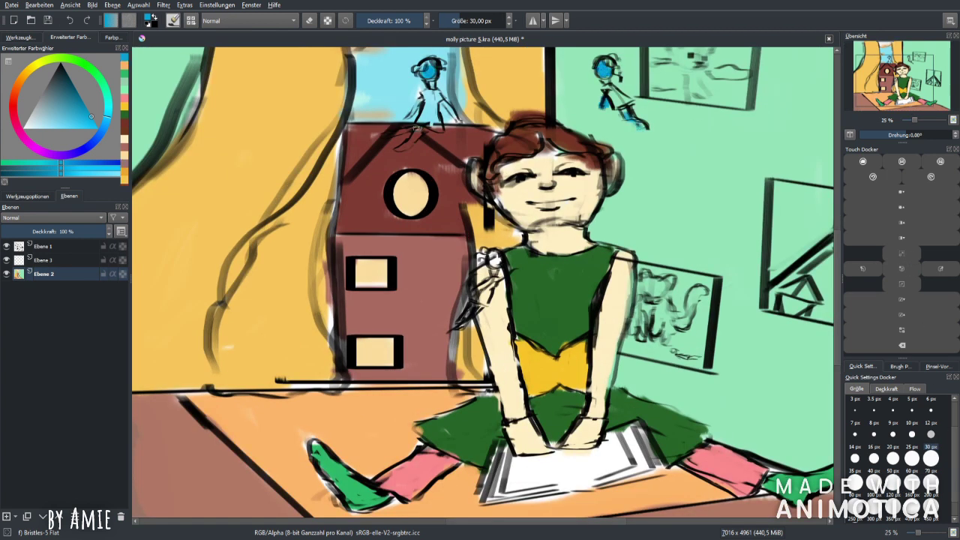
scroll(610, 461, "up", 1)
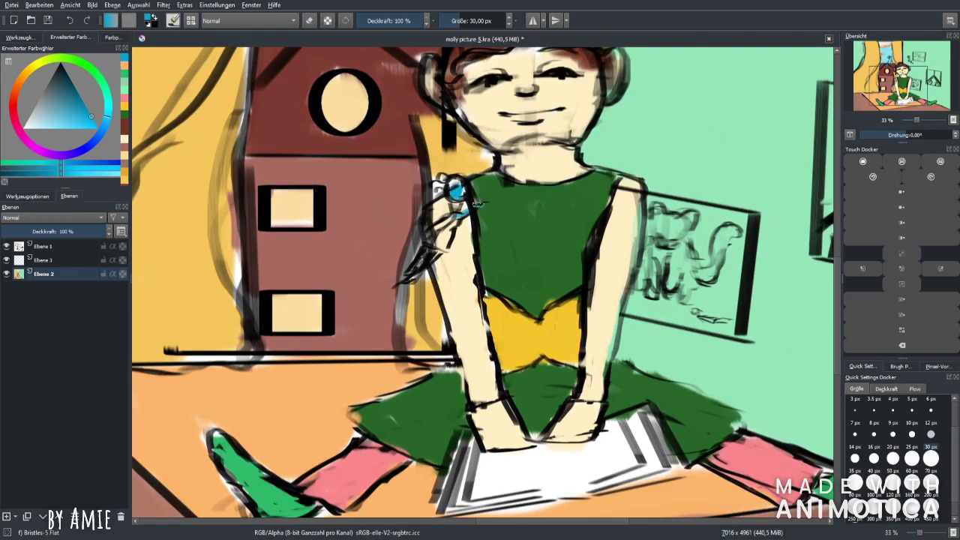
Step: Paint the three small dolls' hair white and their dresses coral pink
left_click(873, 176)
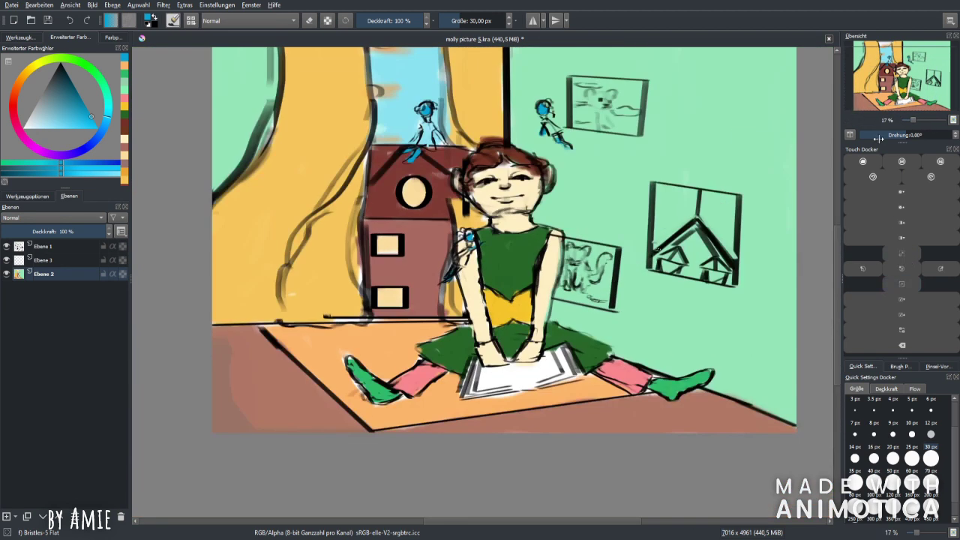
left_click(901, 254)
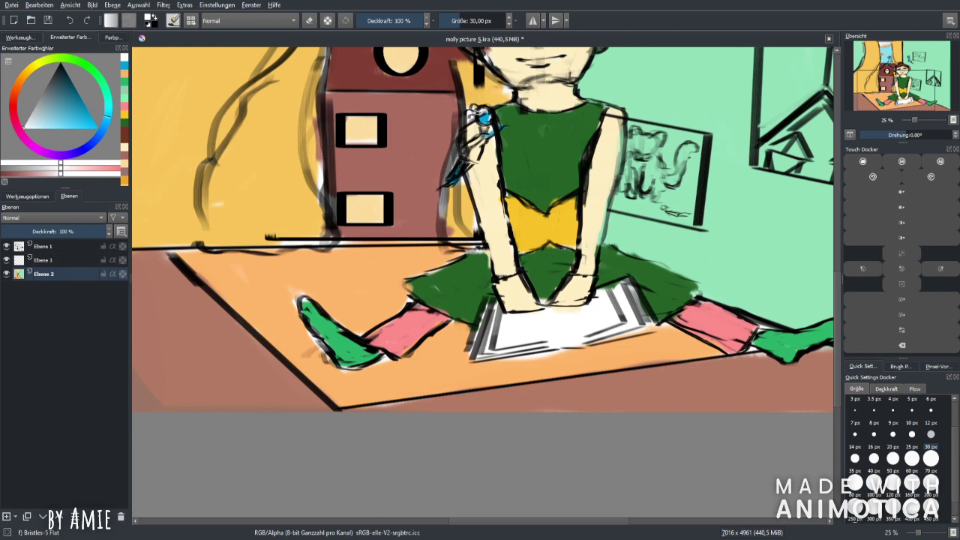
left_click(15, 105)
left_click(56, 127)
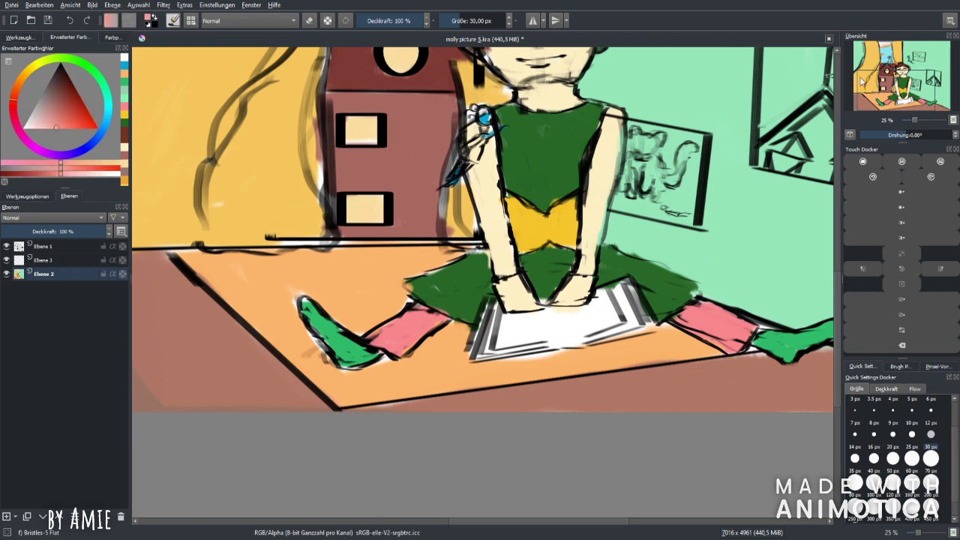
left_click(60, 127)
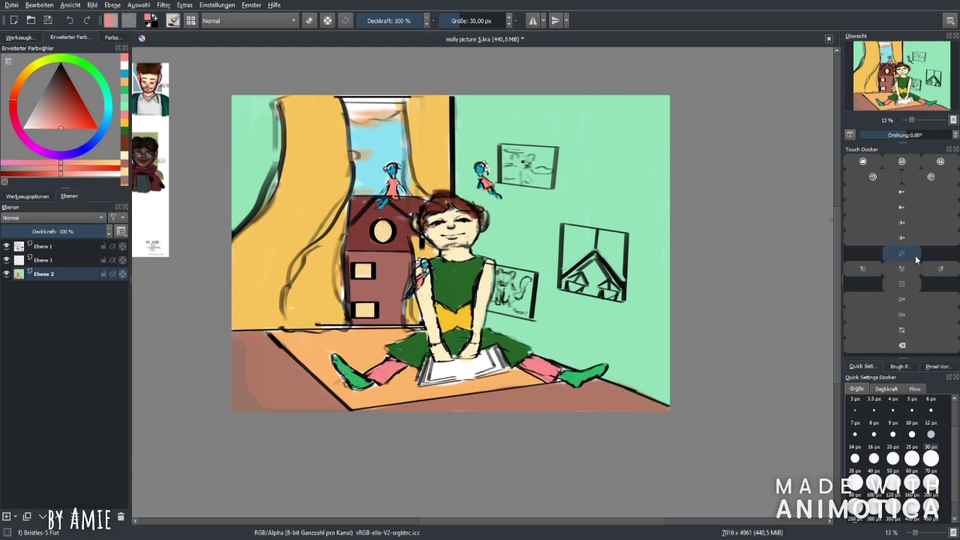
Step: Paint the central area under the roof in the house wall picture magenta with a 70 px brush
left_click(916, 260)
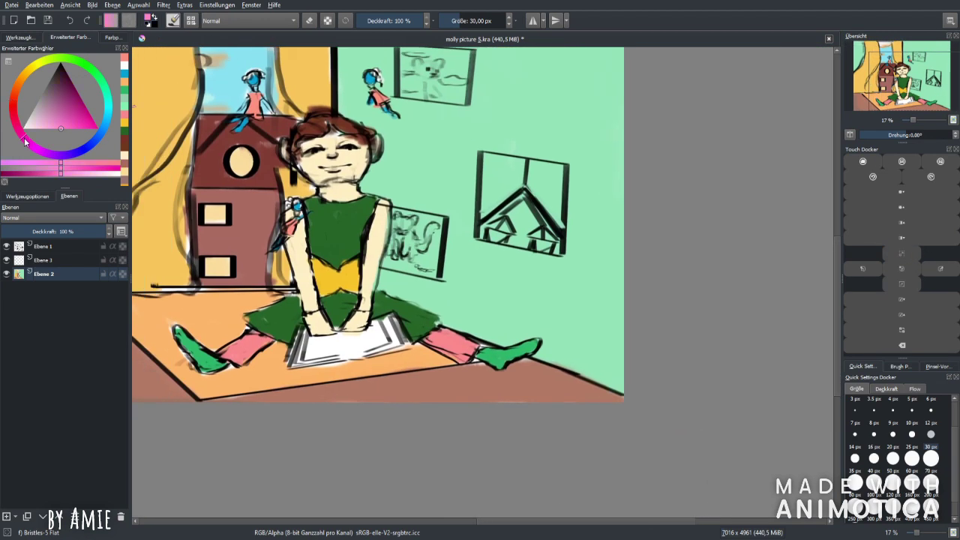
left_click(64, 118)
left_click(930, 483)
left_click_drag(528, 210, 517, 227)
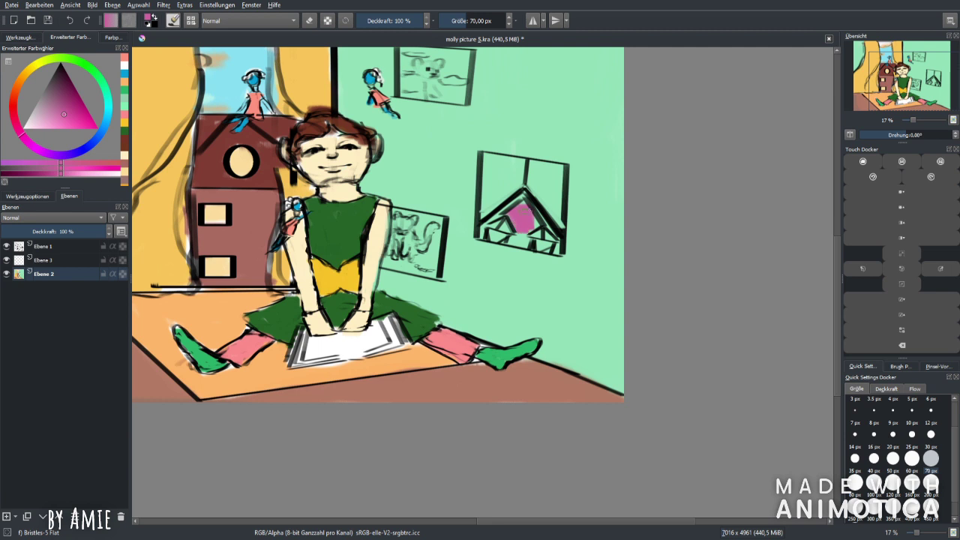
key("plus")
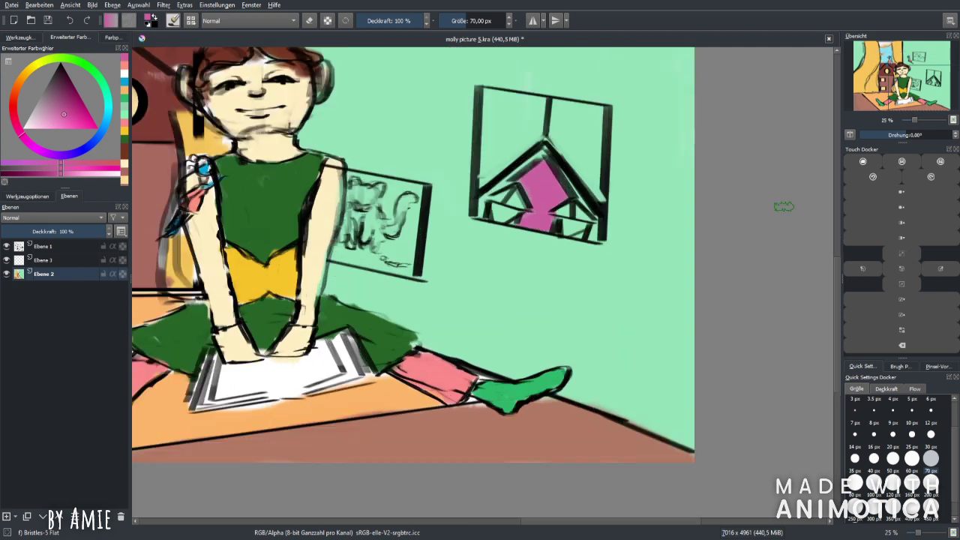
Step: Paint a light blue band along the inside of the roof in the house picture with a 25 px brush
left_click(105, 118)
left_click(68, 121)
left_click(911, 458)
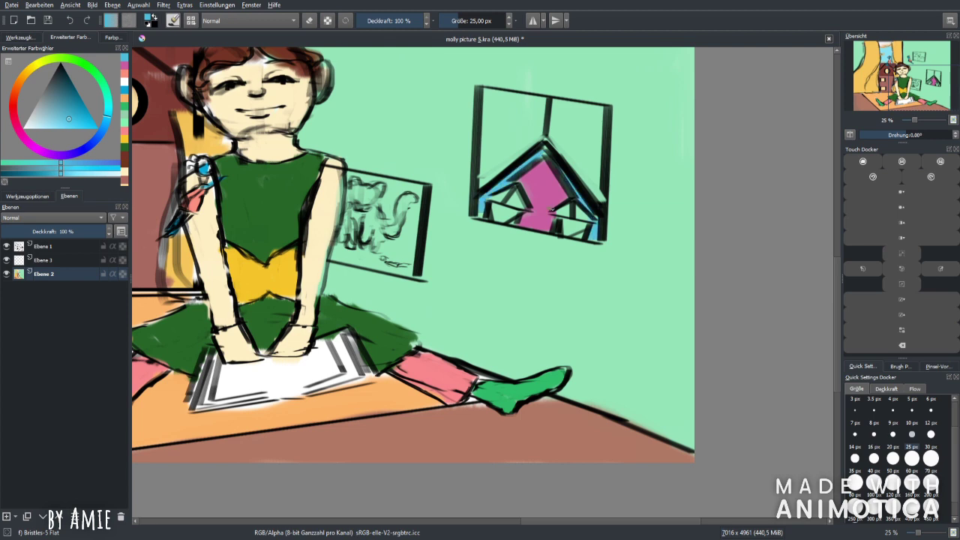
Step: Paint the two small peaked roofs inside the house picture in light pink and dark magenta
left_click(906, 290)
left_click(877, 84)
left_click(907, 256)
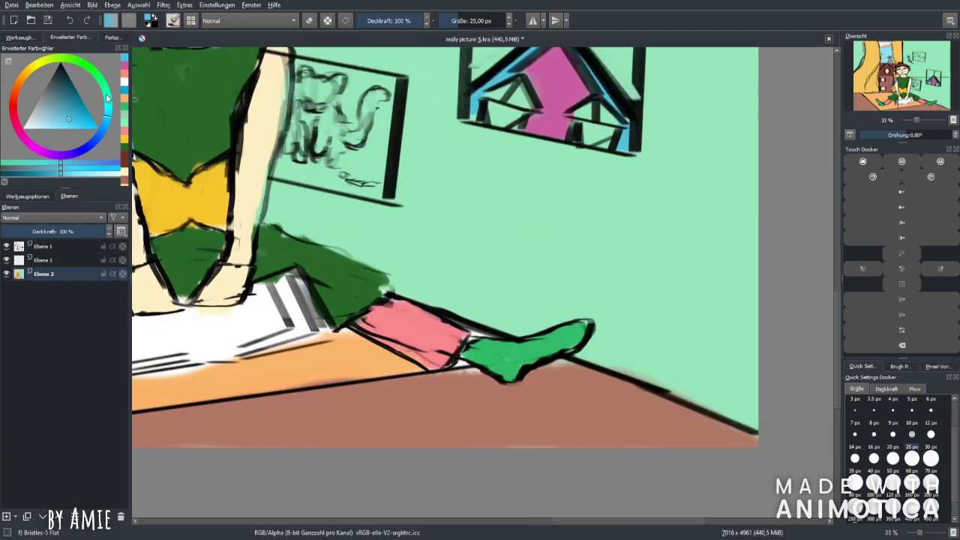
left_click(66, 174)
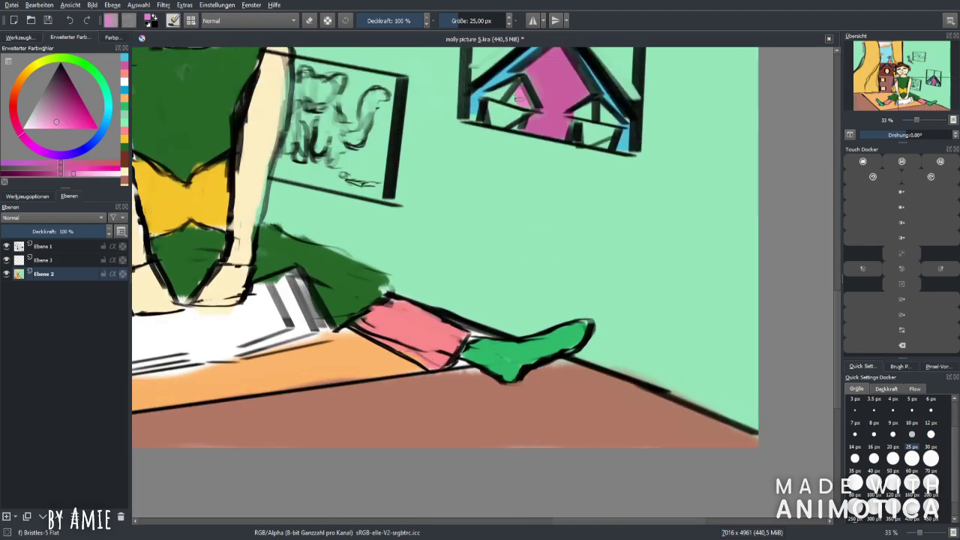
left_click_drag(516, 87, 518, 100)
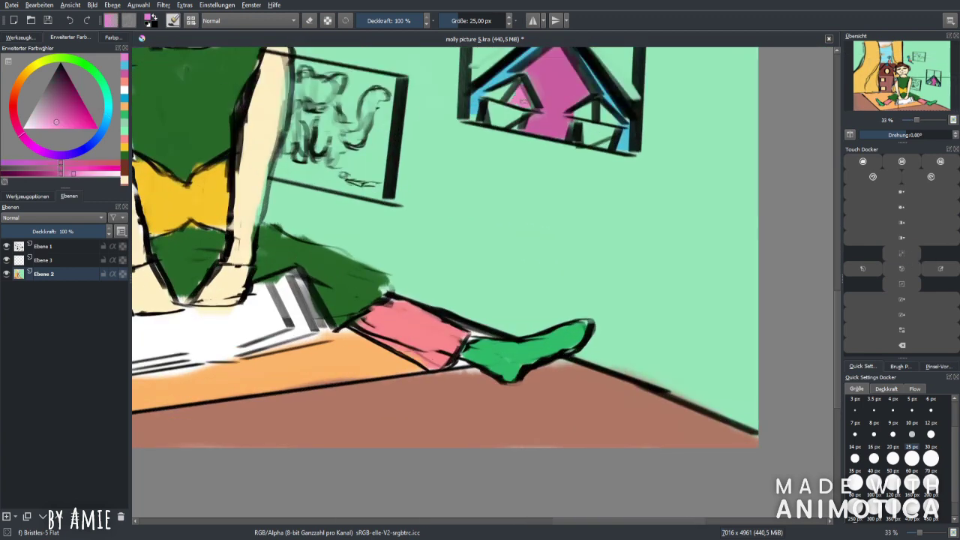
left_click(506, 87, "ctrl")
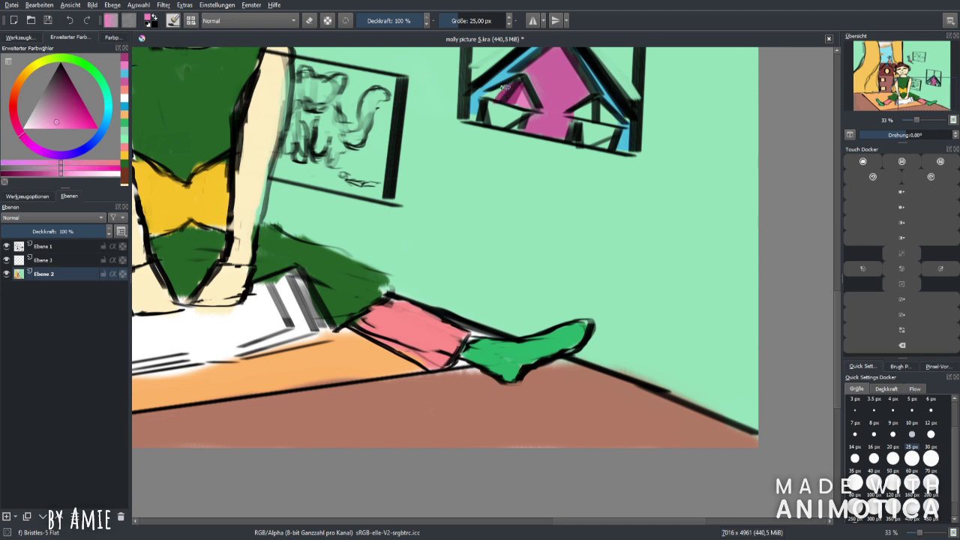
left_click(592, 103, "ctrl")
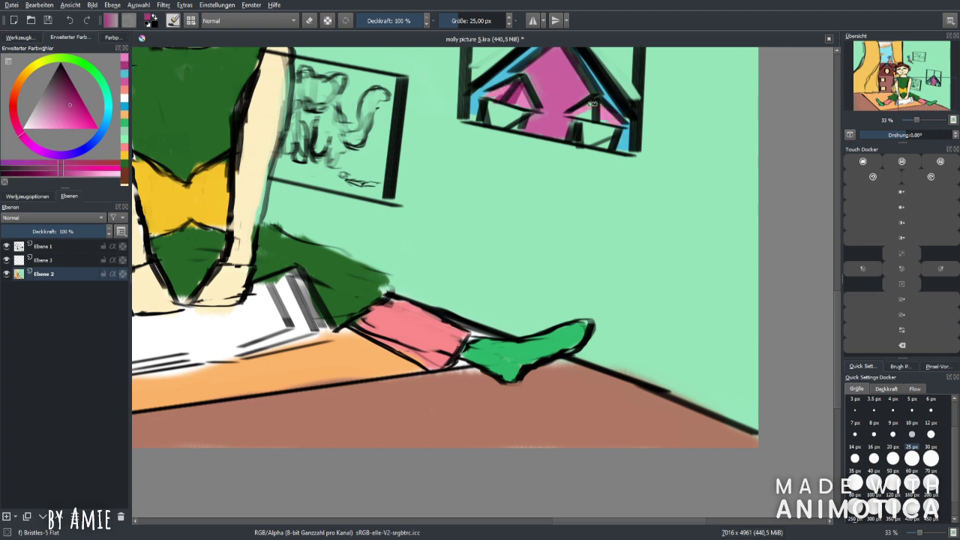
left_click(125, 70)
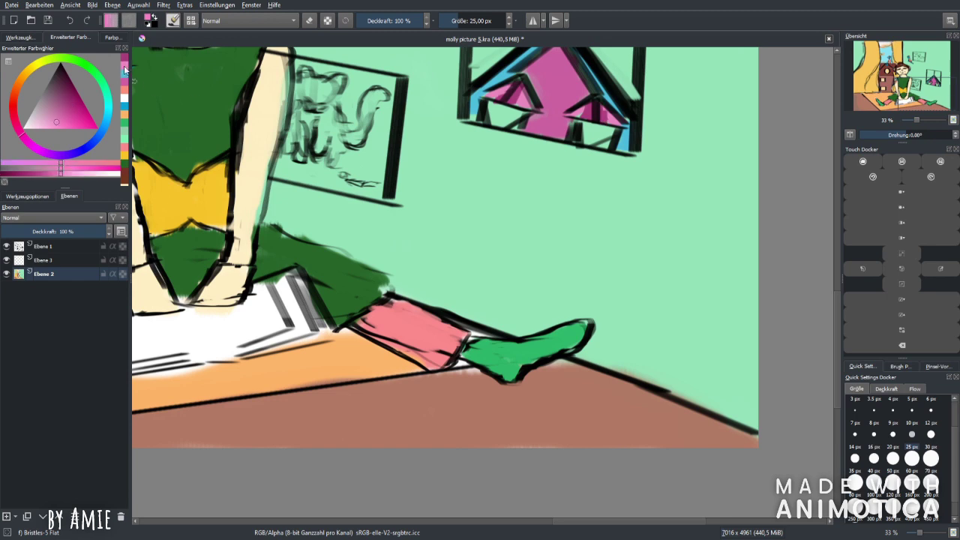
left_click_drag(581, 113, 607, 120)
Step: Fill the two boxes below the small peaked roofs in the house picture with golden yellow
key("minus")
key("minus")
key("minus")
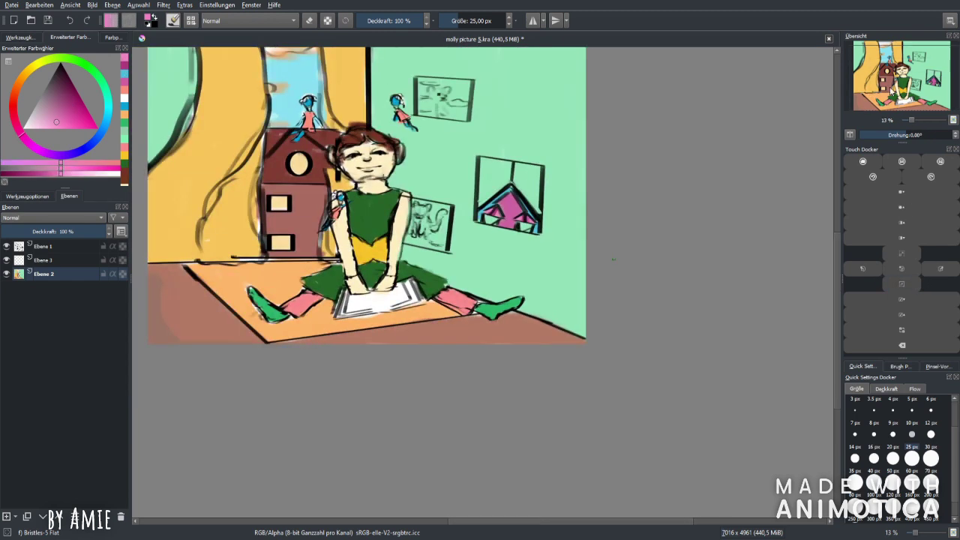
left_click(46, 95)
left_click_drag(47, 95, 73, 129)
key("plus")
key("plus")
key("plus")
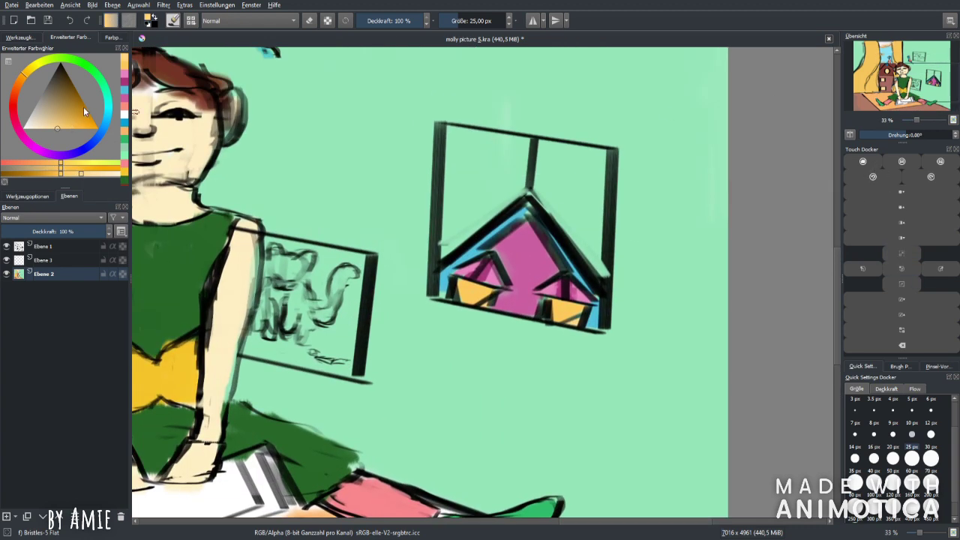
Step: Paint the background above the roof in the house picture pale pink with an 80 px brush
left_click_drag(18, 95, 47, 131)
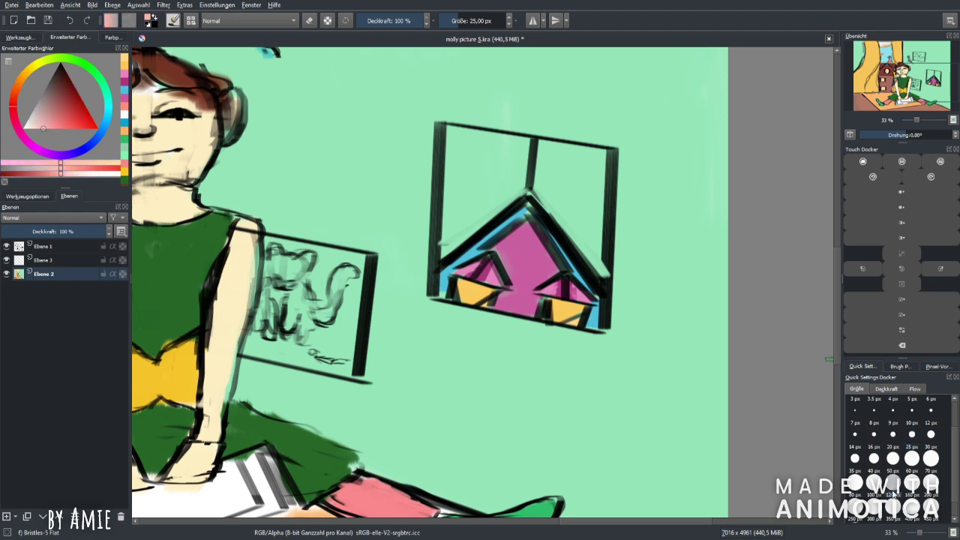
mouse_move(494, 178)
left_mouse_down()
mouse_move(463, 154)
mouse_move(455, 170)
mouse_move(473, 199)
mouse_move(509, 177)
mouse_move(469, 142)
mouse_move(500, 140)
mouse_move(479, 133)
mouse_move(507, 185)
mouse_move(445, 253)
mouse_move(465, 131)
mouse_move(563, 152)
mouse_move(514, 139)
mouse_move(600, 190)
mouse_move(523, 147)
mouse_move(608, 266)
left_mouse_up()
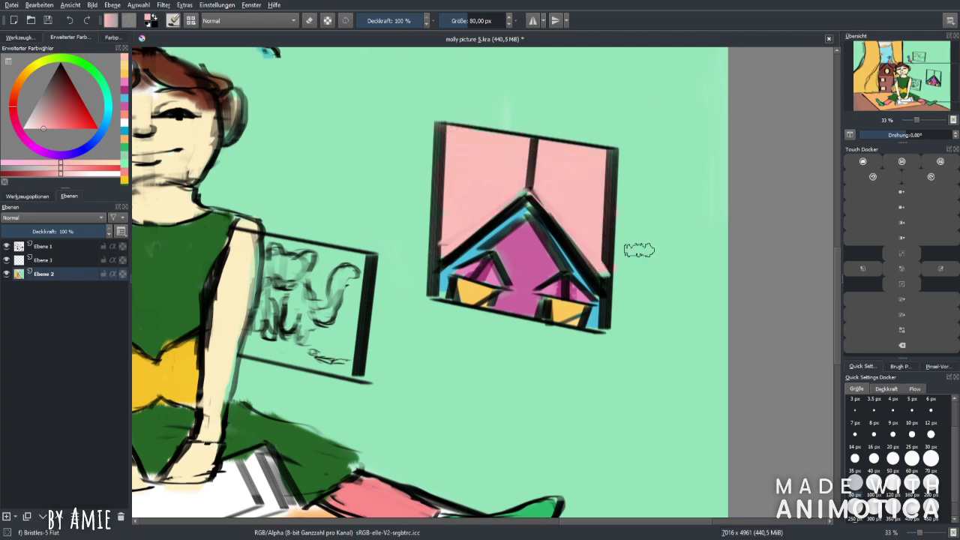
Step: Brush paler pink cloud streaks onto the pink background above the roof in the house picture
scroll(609, 266, "down", 6)
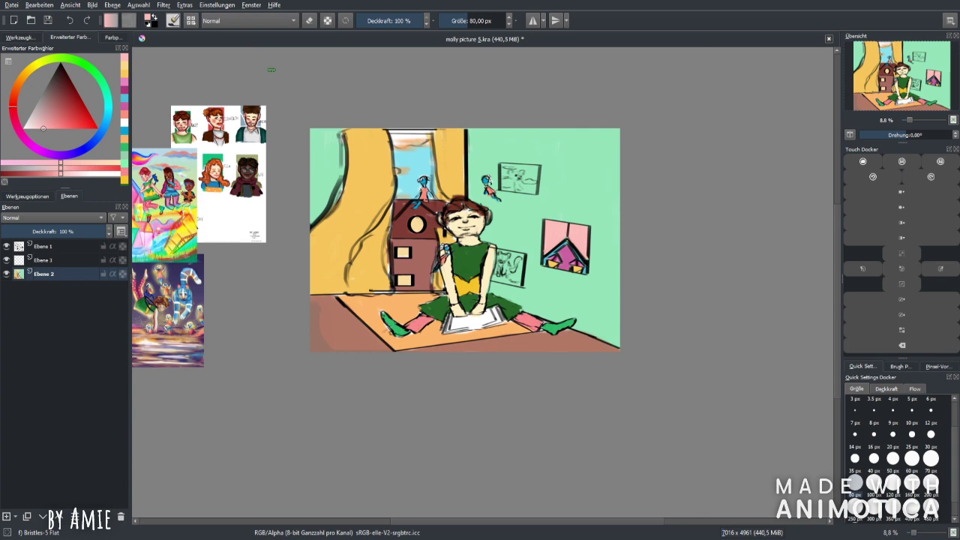
key("plus")
key("plus")
key("plus")
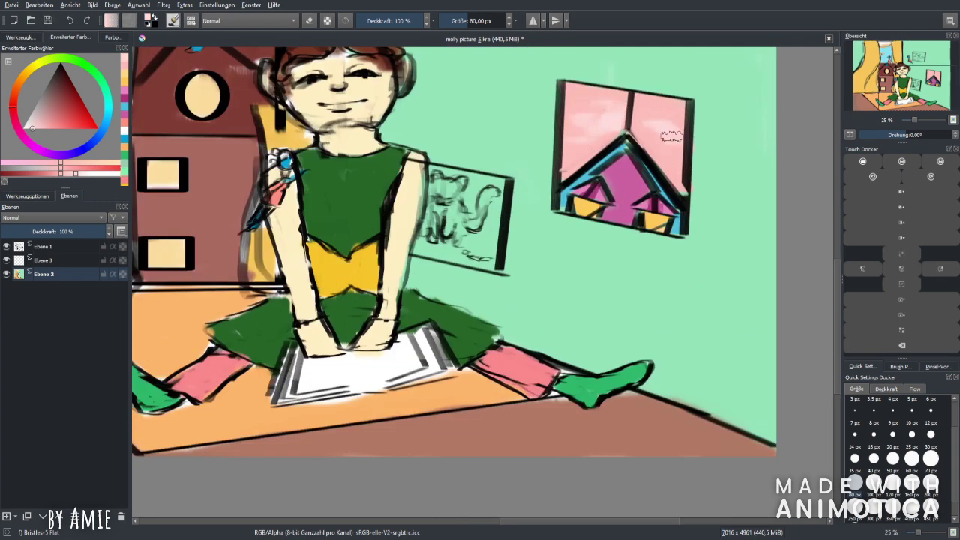
key("minus")
key("minus")
key("minus")
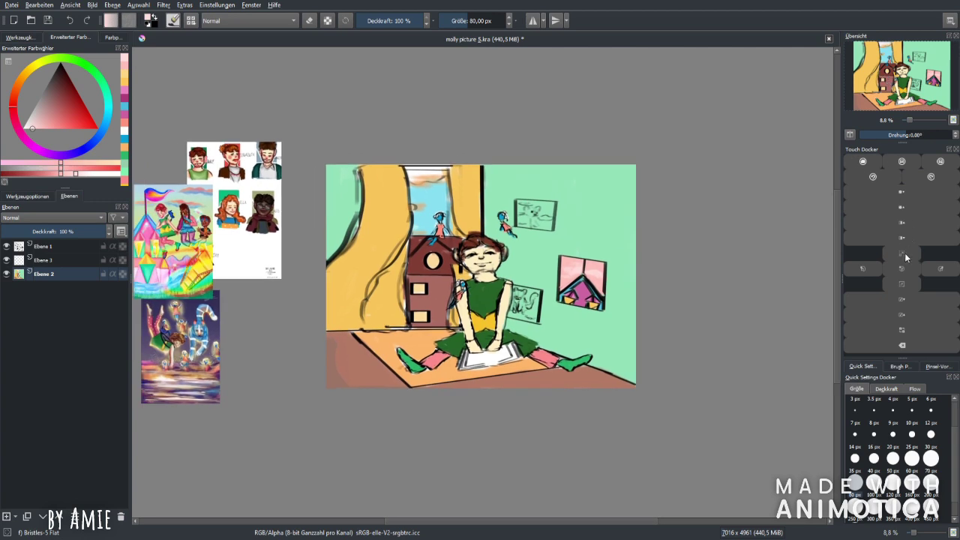
Step: Paint the background of the cat picture pale blue with a 50 px brush
left_click(906, 257)
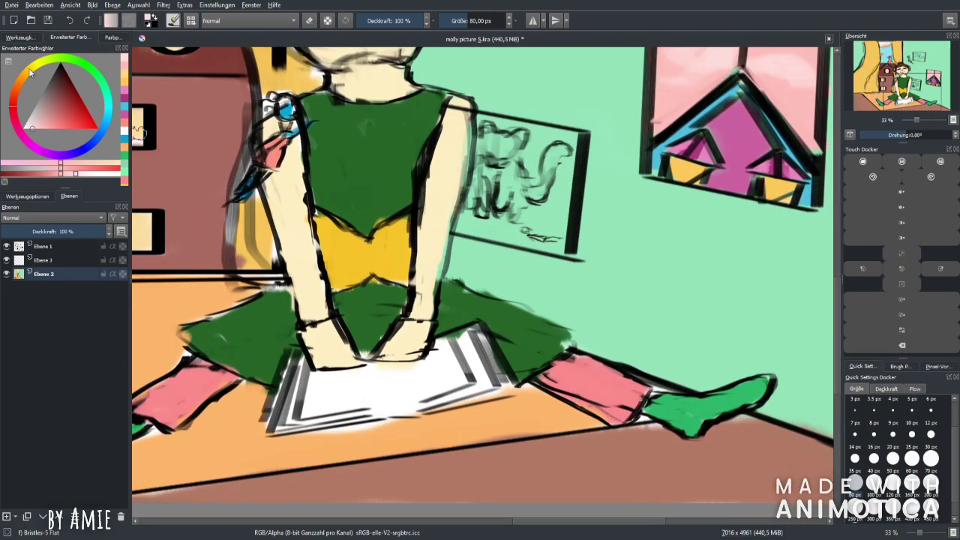
left_click(531, 156, "ctrl")
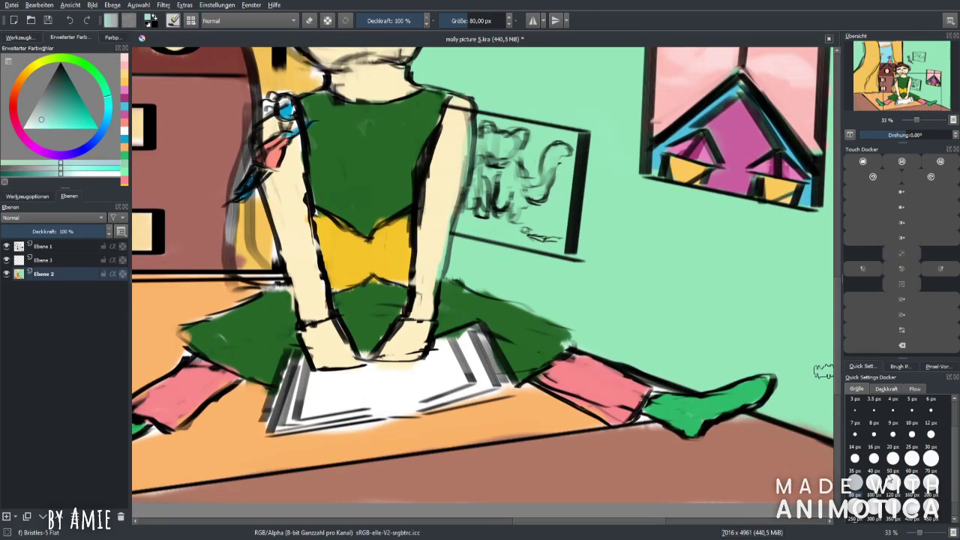
left_click(892, 458)
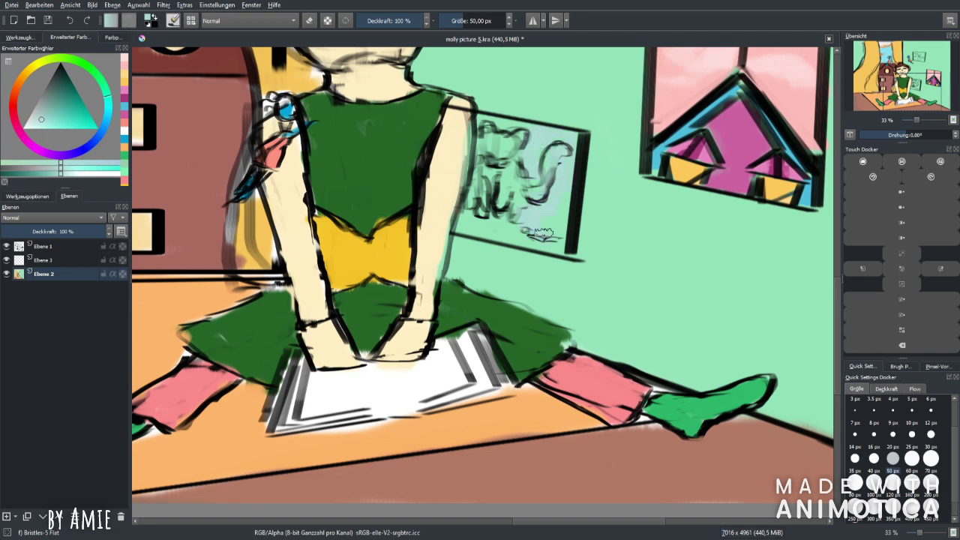
left_click_drag(478, 224, 493, 227)
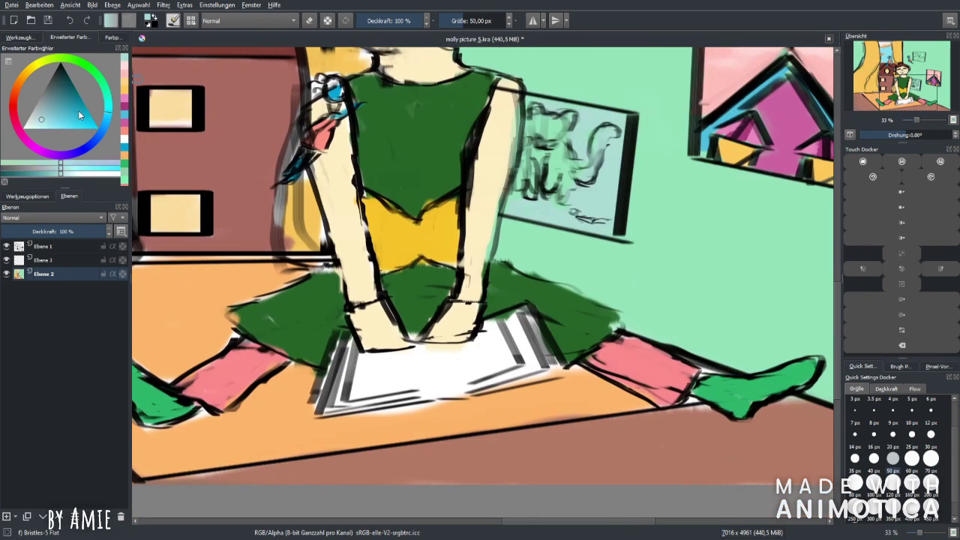
Step: Fill the cat in the wall picture with dark teal using a 40 px brush
left_click(81, 105)
mouse_move(534, 112)
left_mouse_down()
mouse_move(564, 118)
mouse_move(552, 180)
mouse_move(572, 174)
mouse_move(595, 136)
mouse_move(582, 172)
mouse_move(559, 193)
left_mouse_up()
left_click(874, 458)
mouse_move(540, 150)
left_mouse_down()
mouse_move(516, 188)
mouse_move(544, 154)
mouse_move(570, 201)
left_mouse_up()
left_click_drag(529, 109, 566, 139)
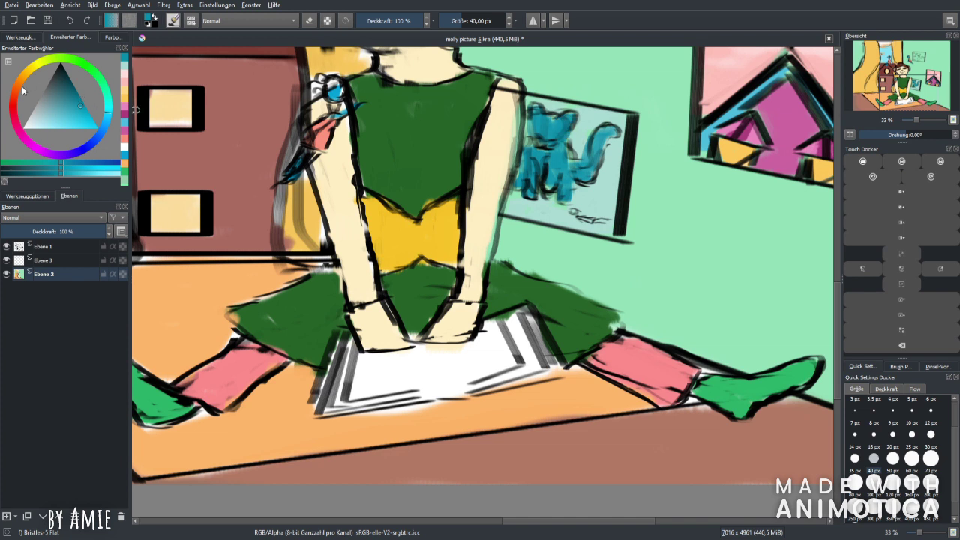
Step: Paint the teal cat's ears pink and add light blue stripes to its body and tail with a 16 px brush
left_click(12, 98)
left_click(49, 126)
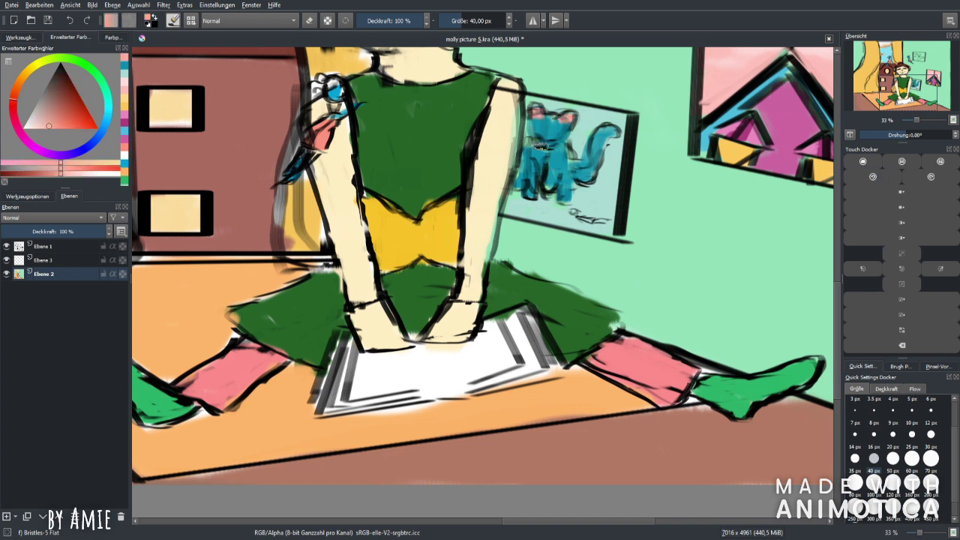
left_click(109, 108)
left_click(873, 435)
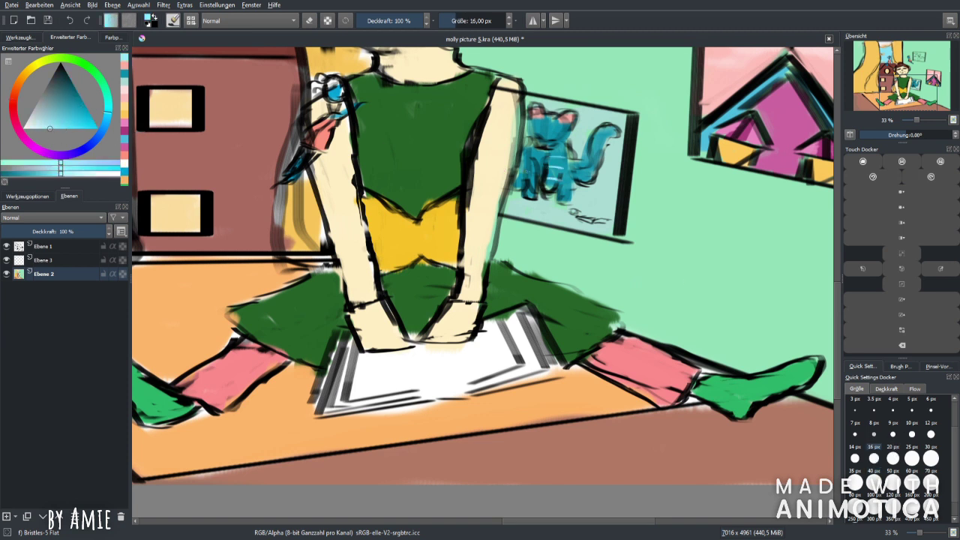
mouse_move(300, 270)
left_mouse_down()
mouse_move(637, 266)
mouse_move(713, 236)
mouse_move(401, 276)
left_mouse_up()
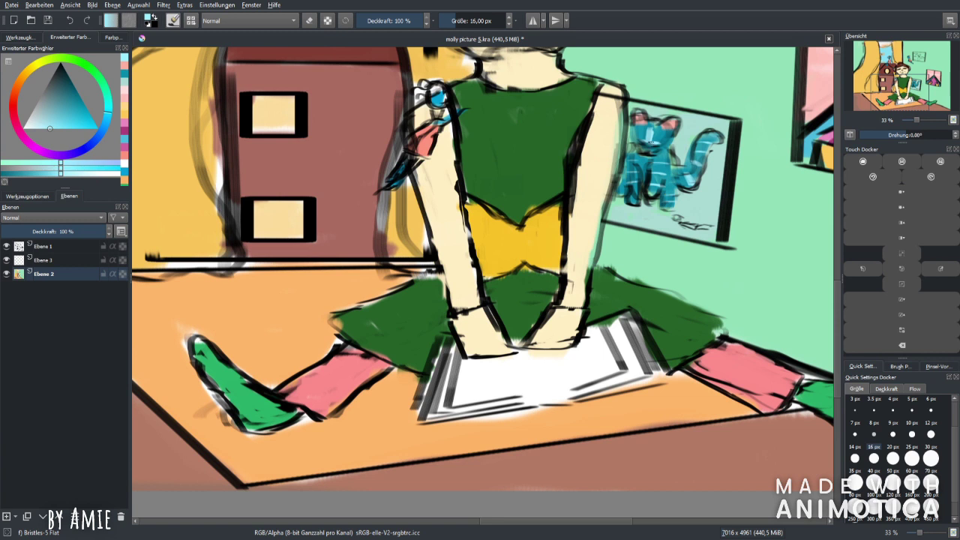
Step: Colour the small scribbled figure below the cat in teal and pink, and save the document
left_click(121, 79)
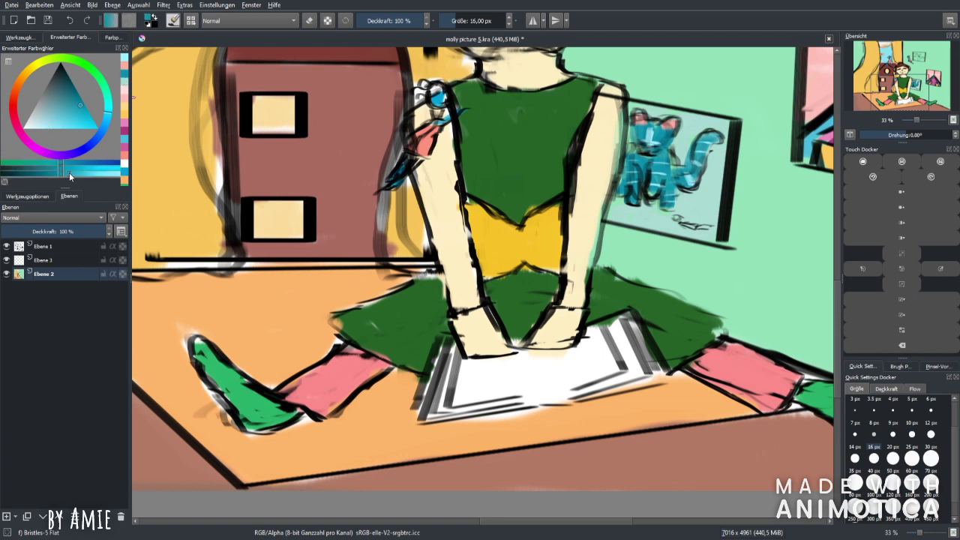
left_click(125, 120)
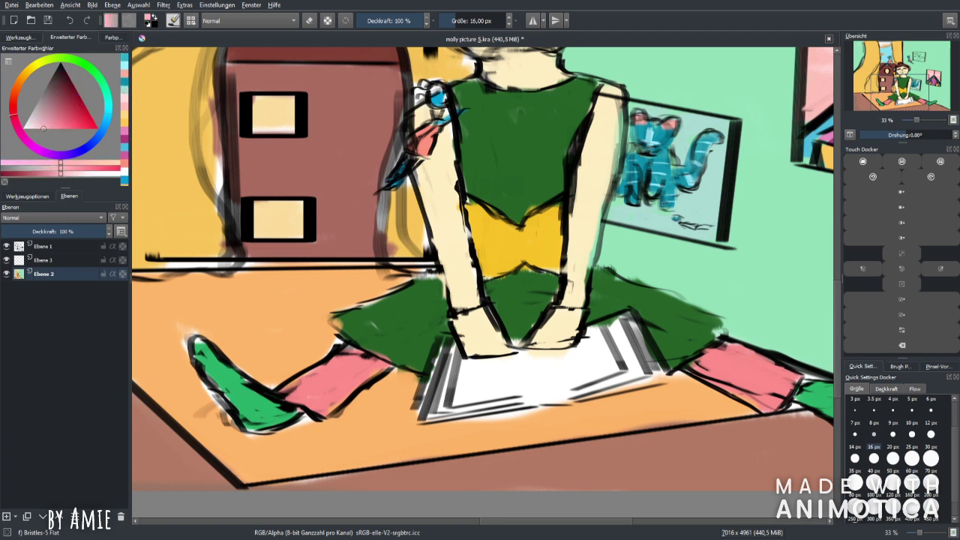
left_click(125, 69)
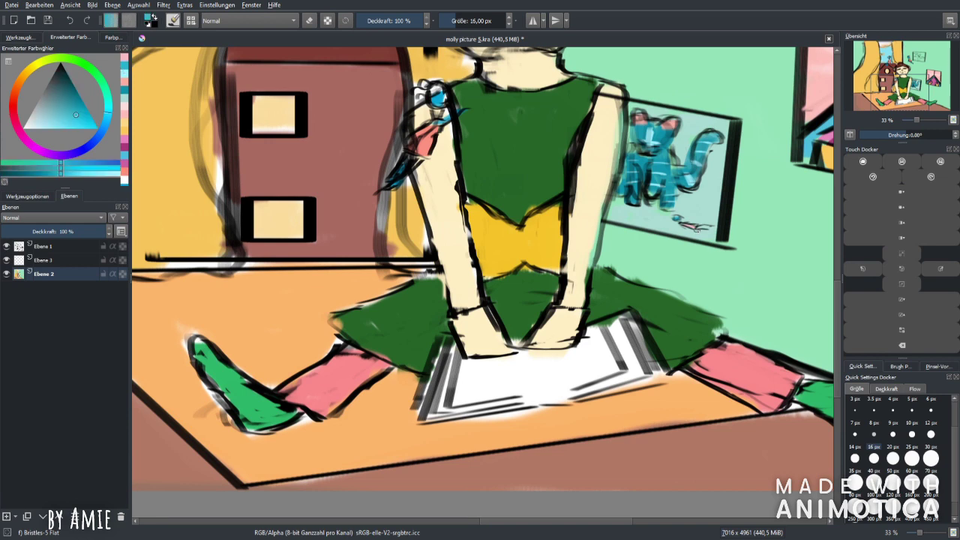
scroll(782, 244, "down", 6)
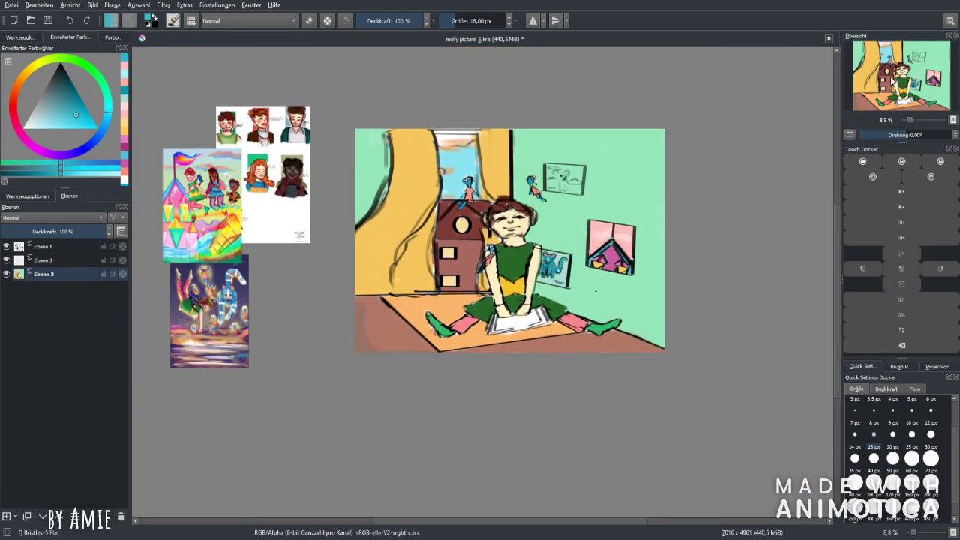
left_click(47, 20)
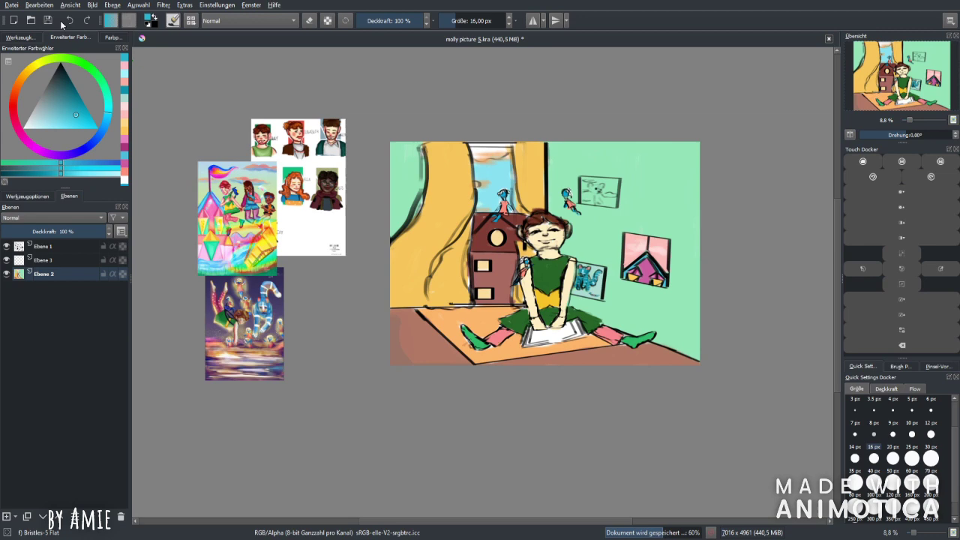
Step: Paint the background of the bear picture light purple with an 80 px brush
left_click(902, 253)
left_click(901, 252)
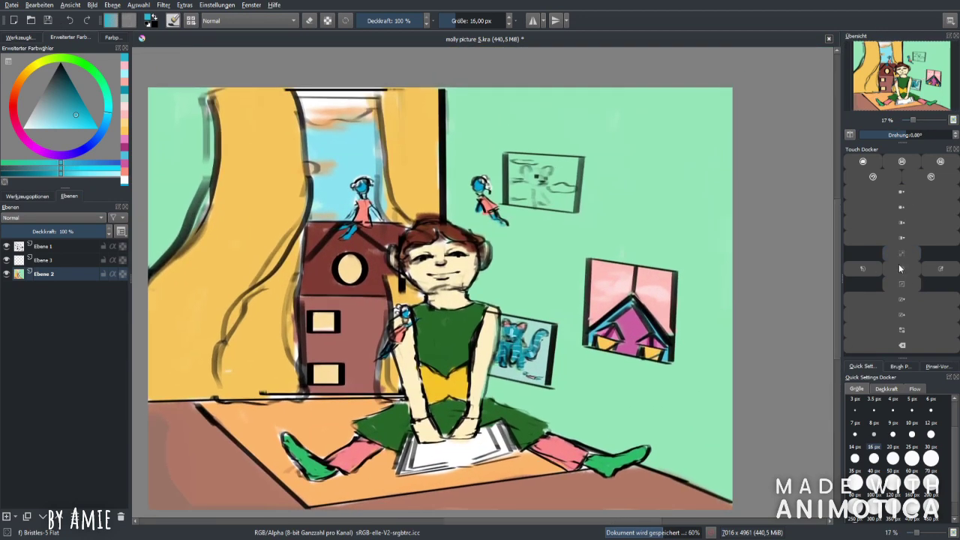
left_click(902, 251)
mouse_move(105, 105)
left_mouse_down()
mouse_move(98, 72)
mouse_move(99, 135)
mouse_move(43, 154)
left_mouse_up()
left_click(43, 129)
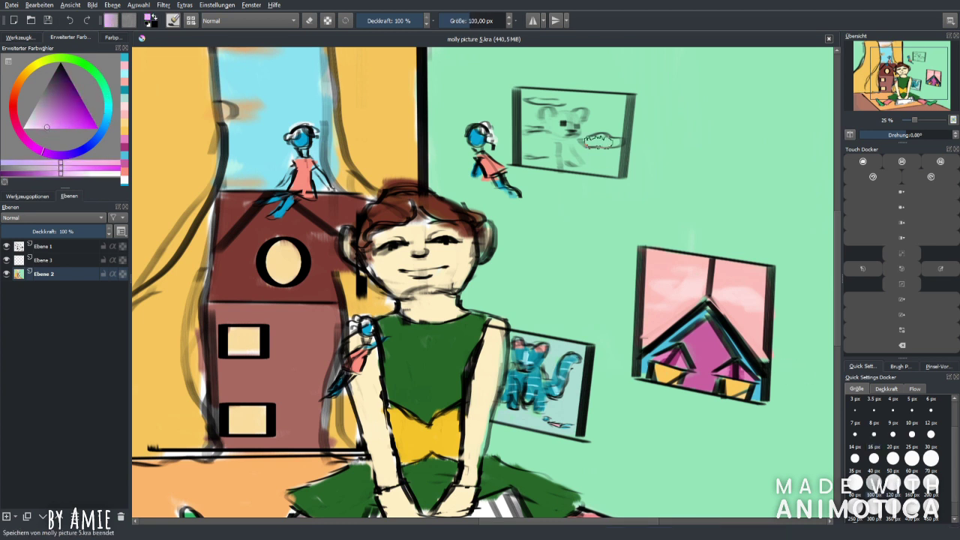
left_click(931, 458)
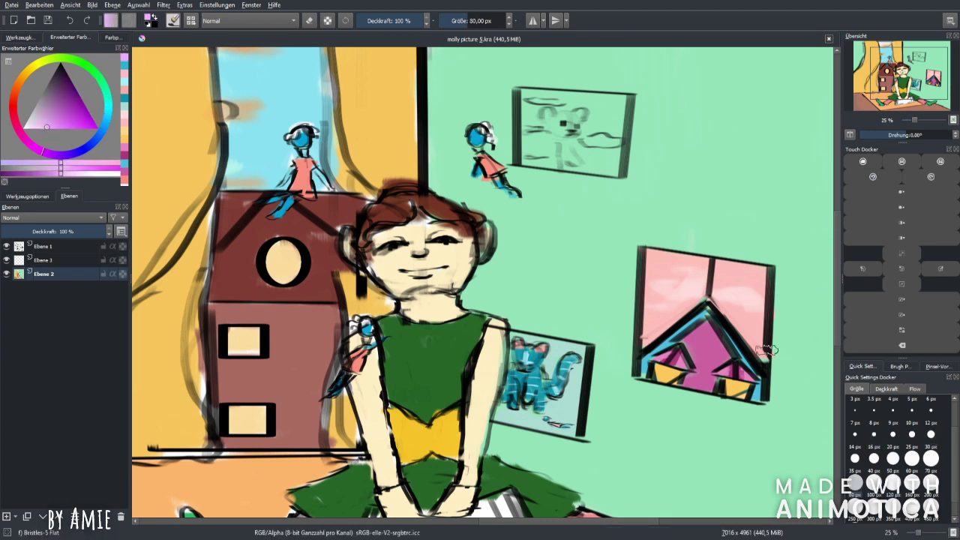
mouse_move(604, 127)
left_mouse_down()
mouse_move(606, 156)
mouse_move(594, 157)
mouse_move(613, 157)
mouse_move(589, 145)
mouse_move(602, 139)
mouse_move(610, 142)
mouse_move(530, 137)
mouse_move(537, 94)
mouse_move(550, 98)
mouse_move(520, 105)
mouse_move(595, 171)
left_mouse_up()
left_click(620, 150, "ctrl")
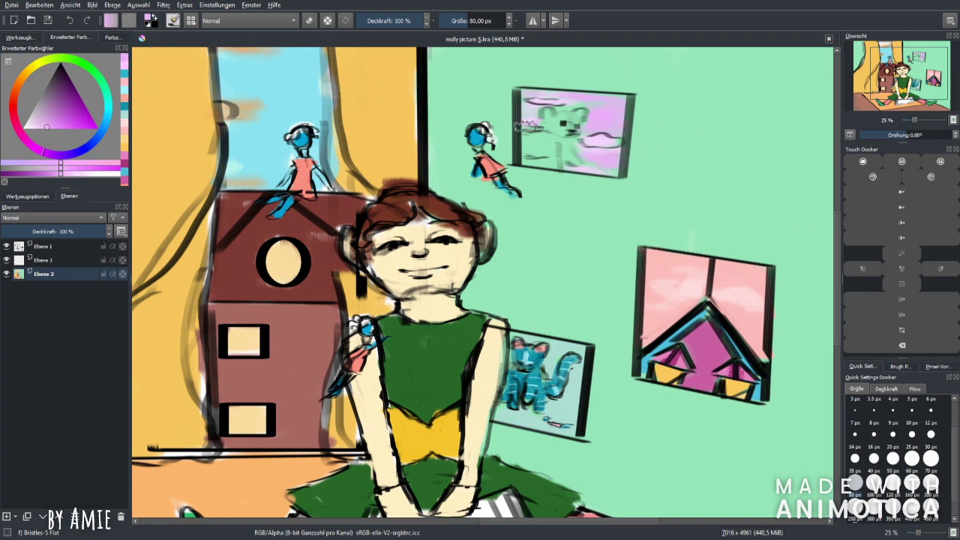
Step: Fill the bear in the upper wall picture with a muted reddish brown using a 60 px brush
left_click(903, 283)
left_click(14, 118)
left_click(52, 107)
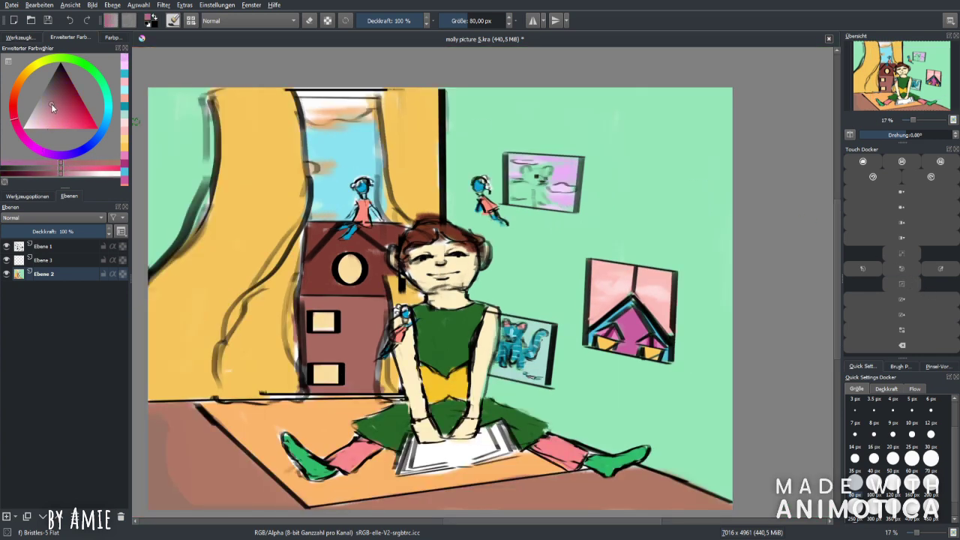
left_click(906, 258)
left_click(911, 459)
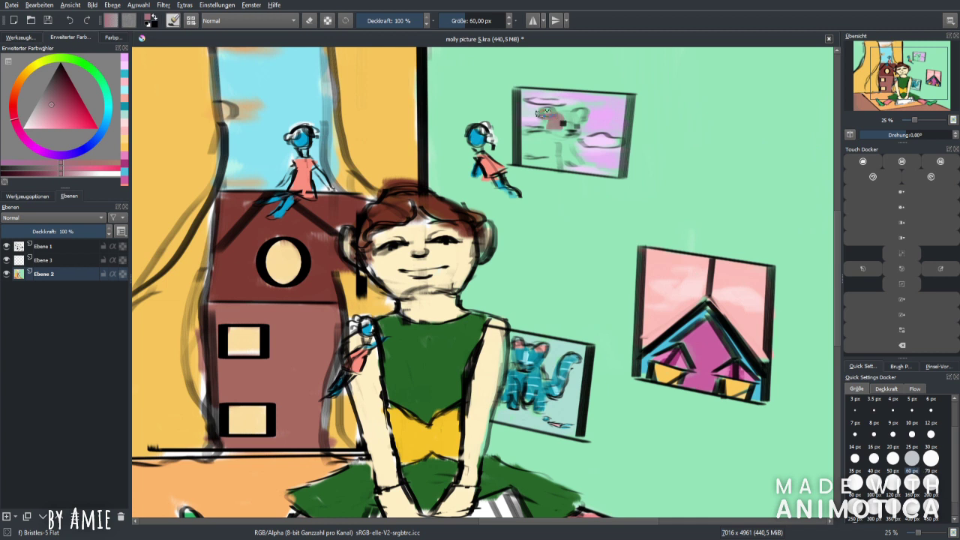
mouse_move(576, 110)
left_mouse_down()
mouse_move(538, 139)
mouse_move(546, 154)
mouse_move(570, 162)
mouse_move(542, 113)
left_mouse_up()
scroll(710, 240, "down", 2)
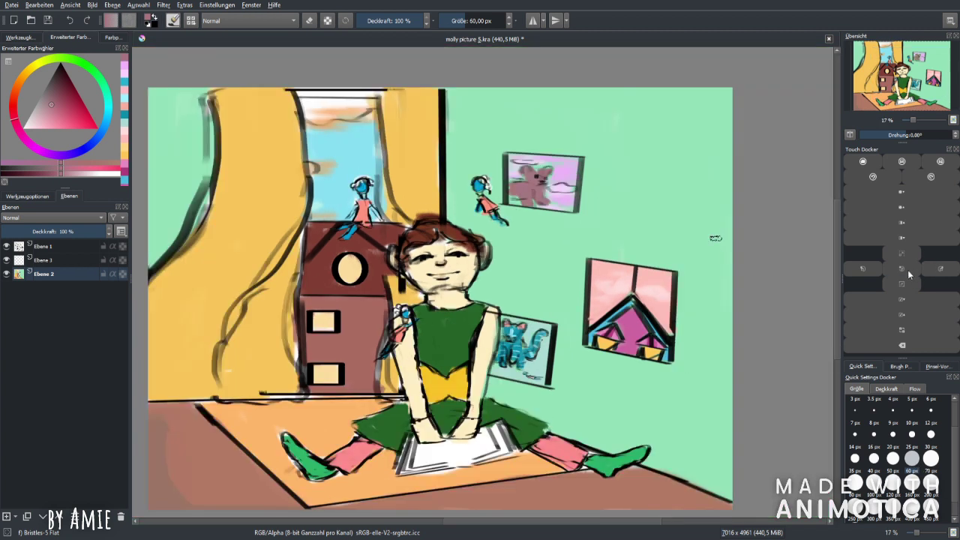
Step: Repaint the background above the roof in the house picture pale yellow with a 60 px brush
left_click(33, 71)
left_click(50, 128)
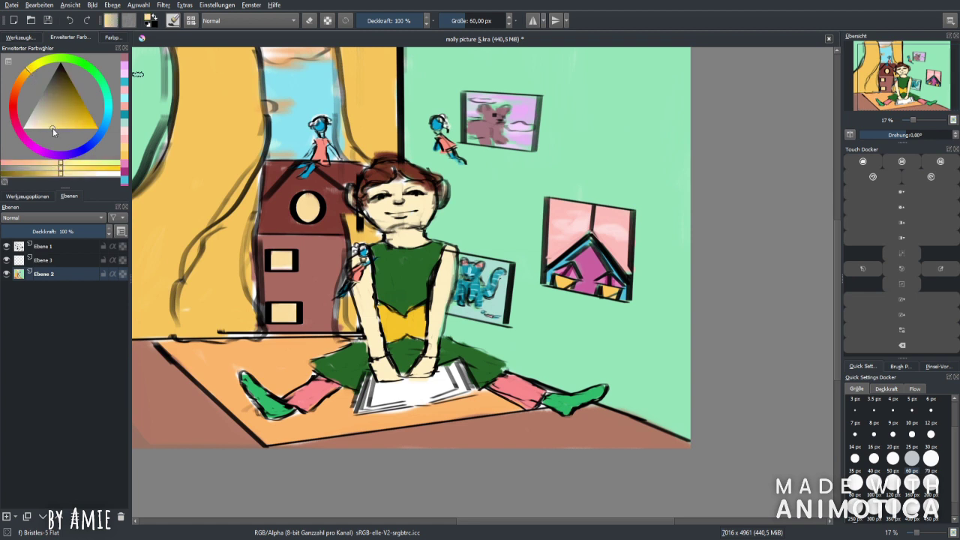
key("plus")
mouse_move(626, 191)
left_mouse_down()
mouse_move(589, 169)
mouse_move(587, 243)
mouse_move(626, 200)
mouse_move(593, 233)
mouse_move(599, 167)
mouse_move(616, 201)
mouse_move(652, 192)
left_mouse_up()
left_click(35, 62)
mouse_move(611, 166)
left_mouse_down()
mouse_move(687, 177)
mouse_move(657, 182)
mouse_move(662, 215)
mouse_move(612, 195)
mouse_move(677, 239)
mouse_move(672, 187)
left_mouse_up()
left_click(29, 68)
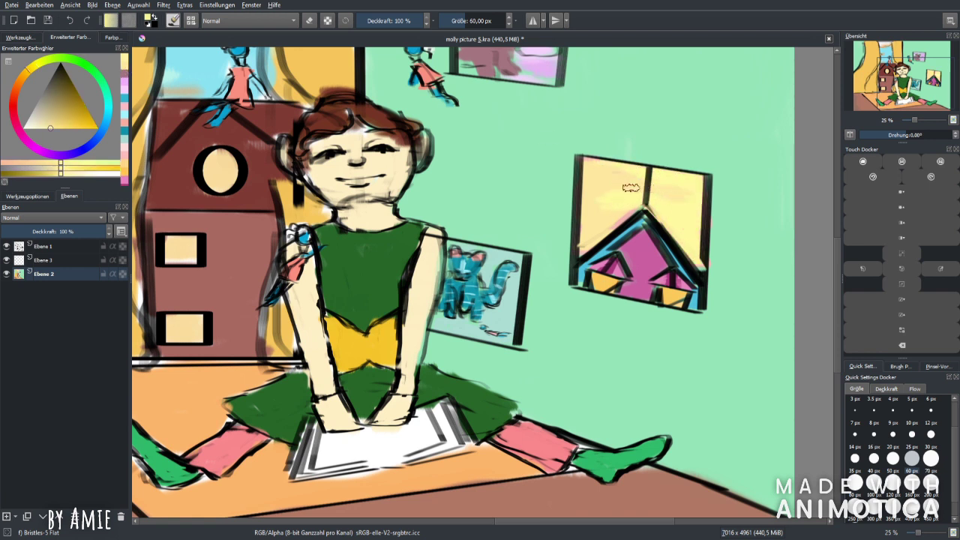
left_click(861, 271)
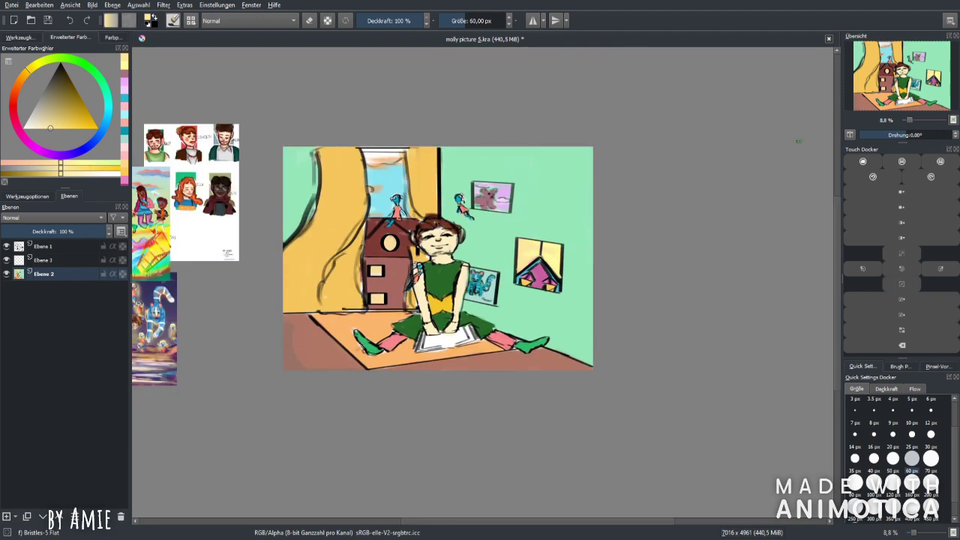
Step: Dab teal, yellow, pinkish purple and coral patches onto the open book's page with a 160 px brush
scroll(887, 105, "up", 3)
left_click_drag(887, 105, 913, 191)
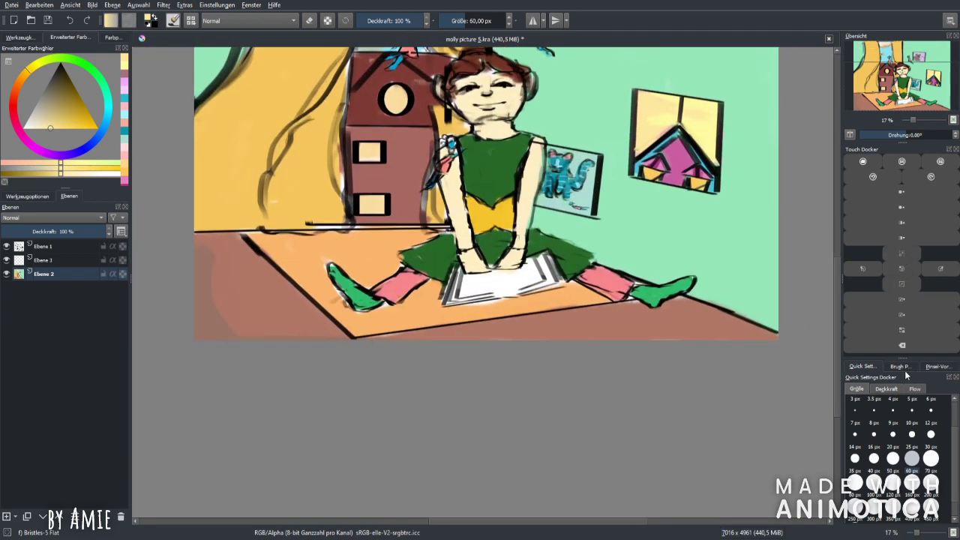
left_click(911, 483)
left_click(125, 176)
mouse_move(465, 283)
left_mouse_down()
mouse_move(509, 288)
mouse_move(486, 276)
left_mouse_up()
left_click(26, 139)
left_click(52, 122)
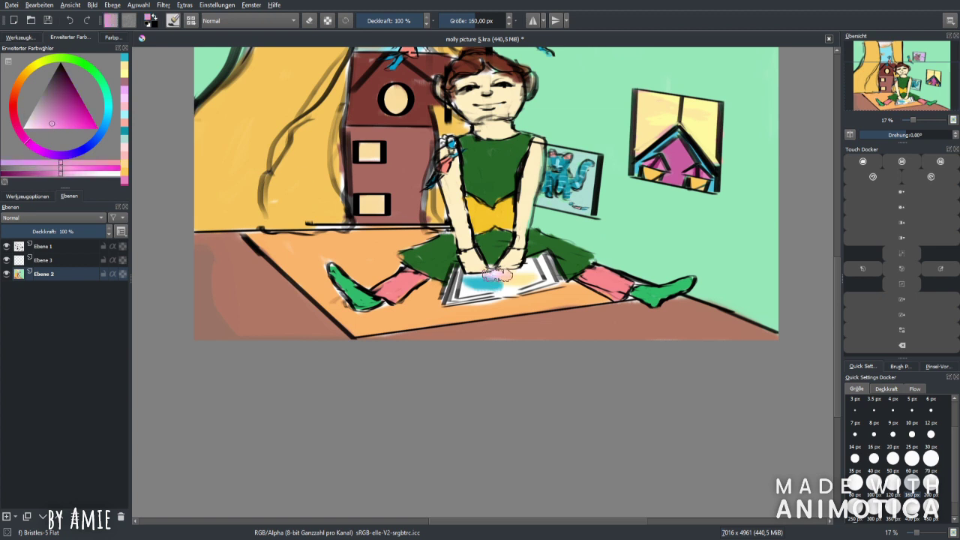
left_click(13, 114)
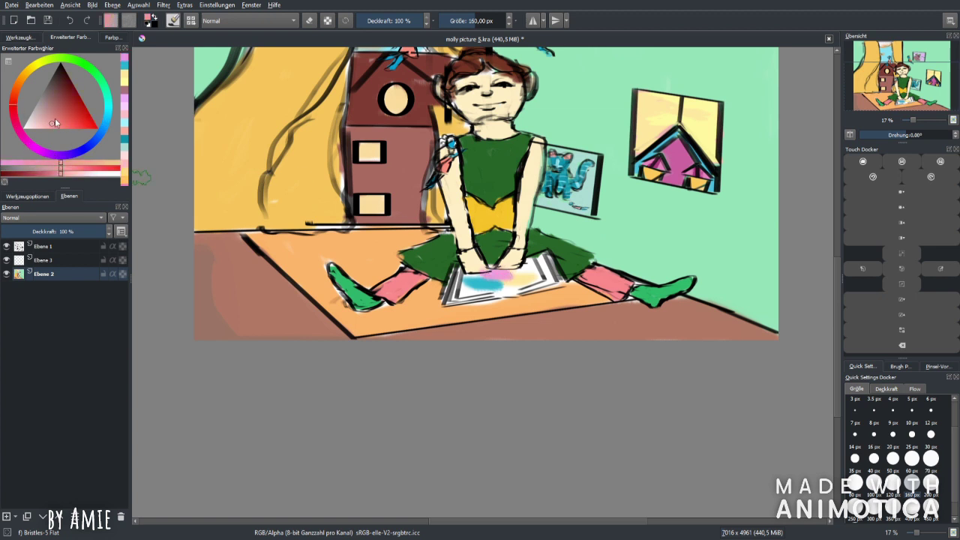
left_click(59, 120)
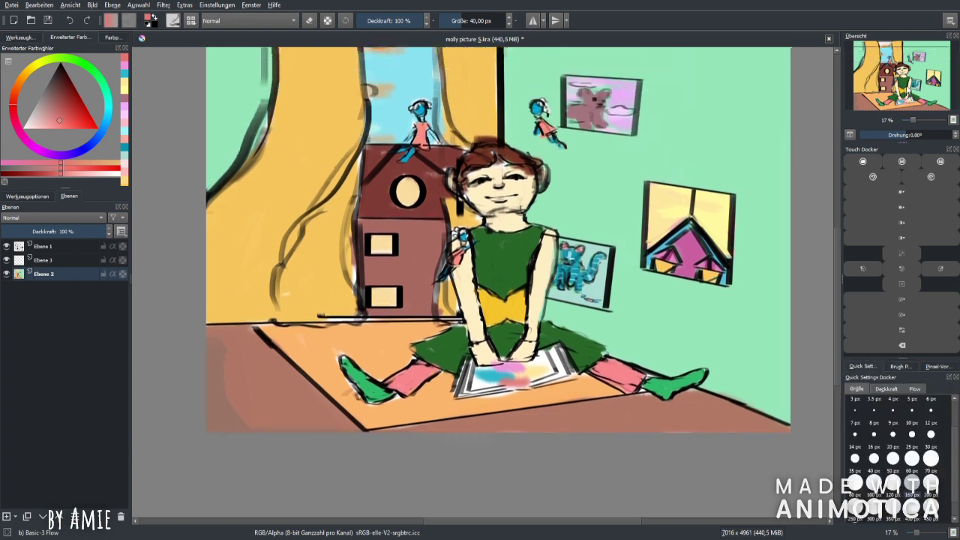
Step: Try a large pink swirl rising from the open book with the Basic-3 Flow brush at 400 px
left_click(930, 483)
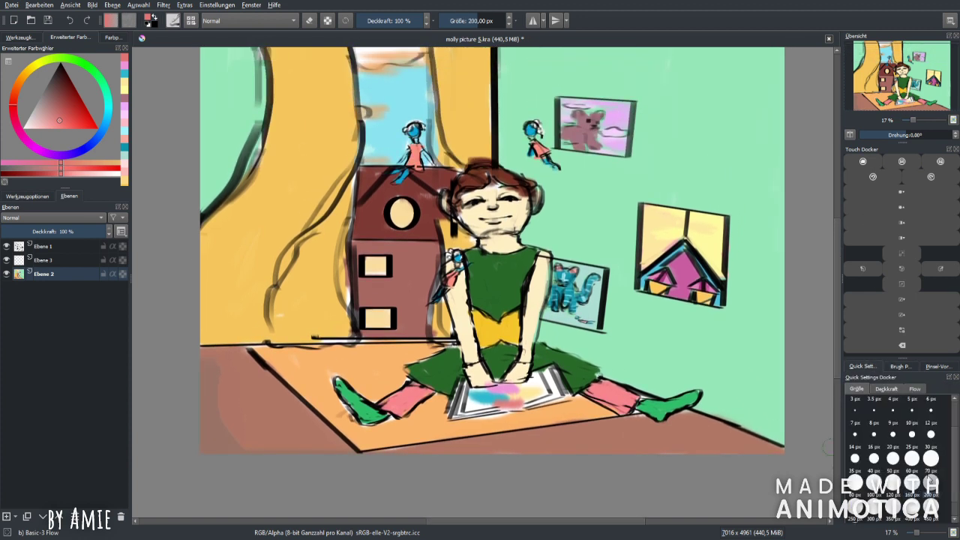
left_click(123, 69)
left_click(911, 506)
mouse_move(517, 394)
left_mouse_down()
mouse_move(426, 348)
mouse_move(370, 190)
mouse_move(530, 129)
left_mouse_up()
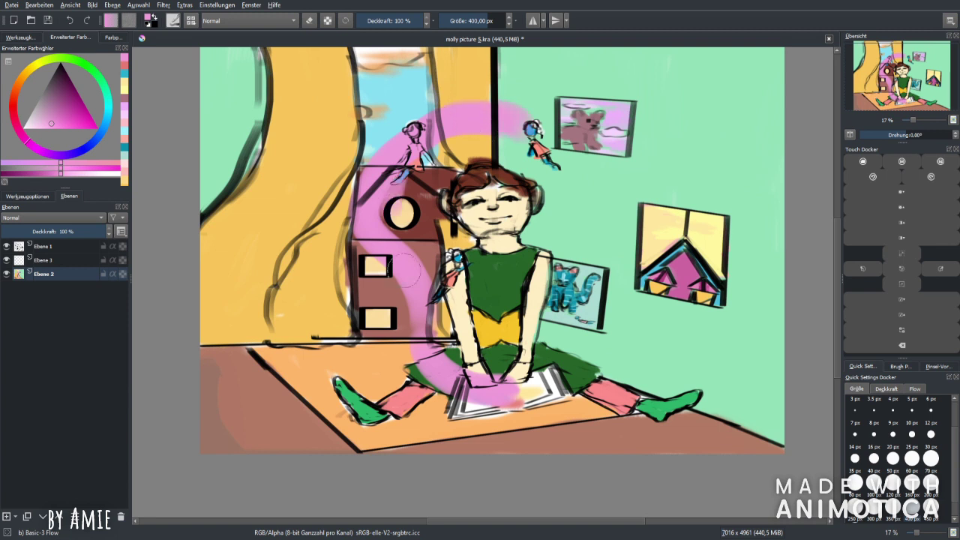
left_click(880, 180)
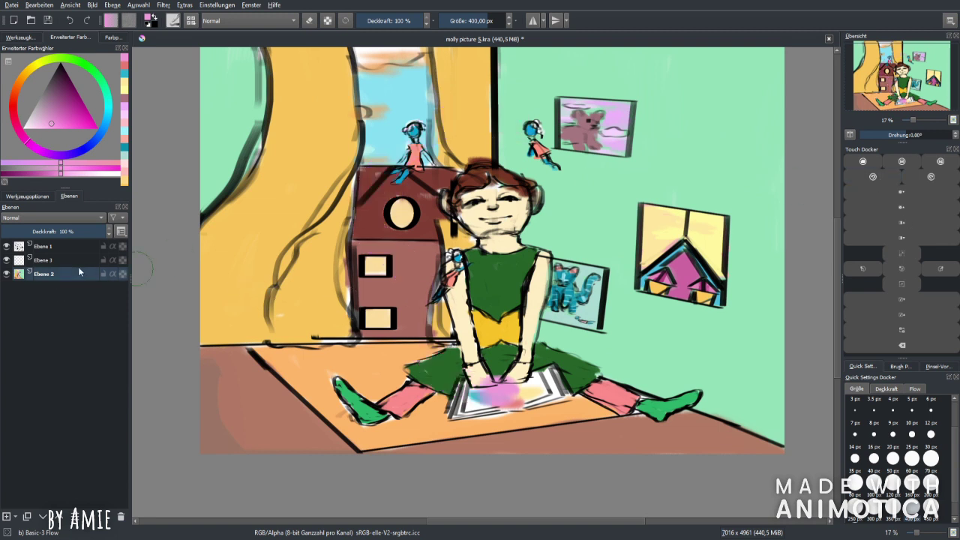
Step: Undo the remaining pink stroke on the book and move layer Ebene 3 to the top of the layer stack
left_click_drag(78, 271, 98, 249)
left_click(884, 180)
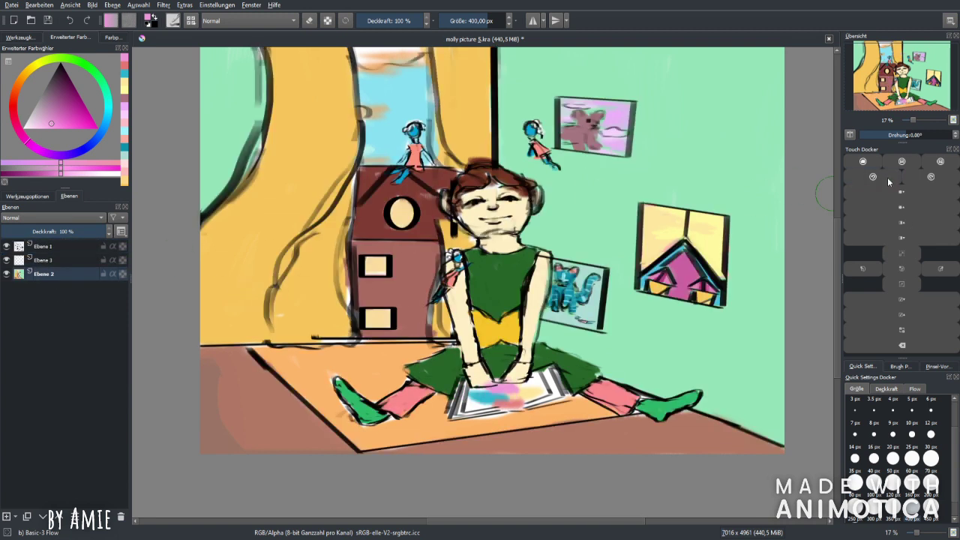
left_click(91, 246)
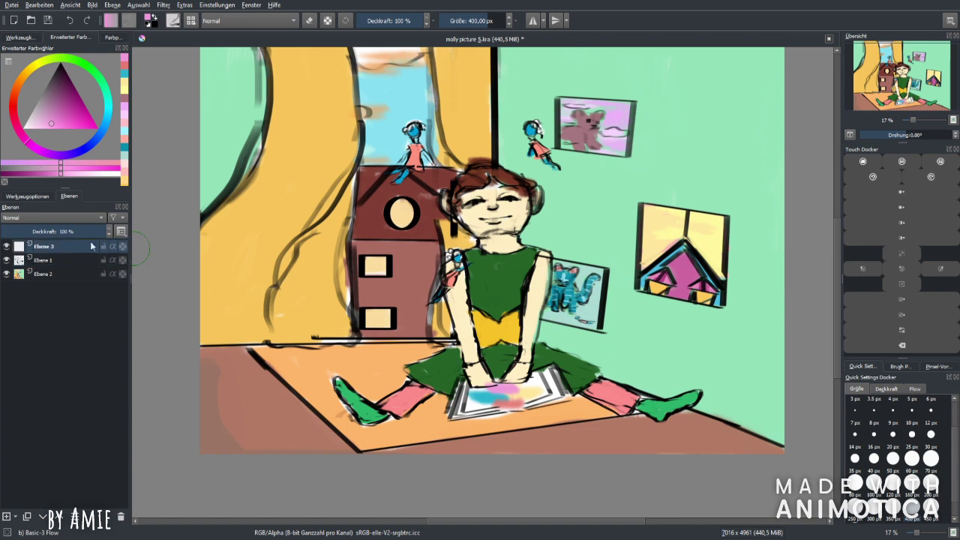
Step: Try a pink swirl rising from the open book with the Basic-3 Flow brush at 200 px
left_click(930, 484)
left_click_drag(510, 384, 414, 150)
left_click(880, 180)
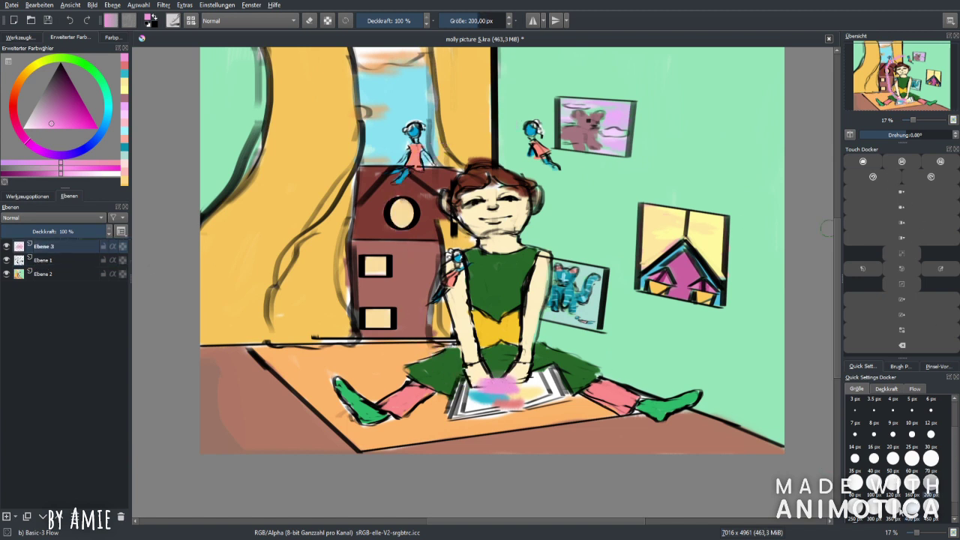
Step: Paint a large pink swirl from the open book up past the child's head with the Airbrush Soft brush at 450 px
left_click(855, 518)
left_click(902, 366)
scroll(900, 450, "down", 2)
left_click(893, 465)
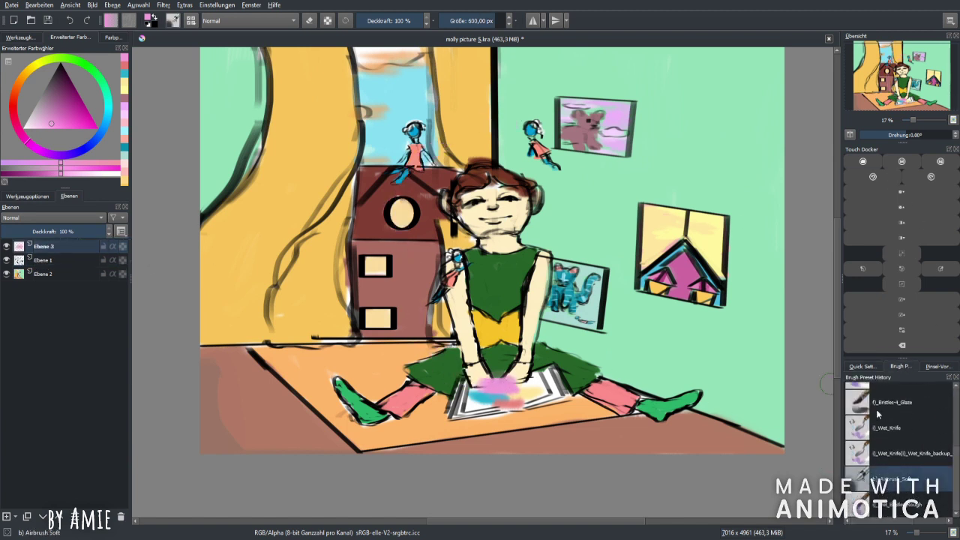
left_click(861, 366)
left_click(912, 482)
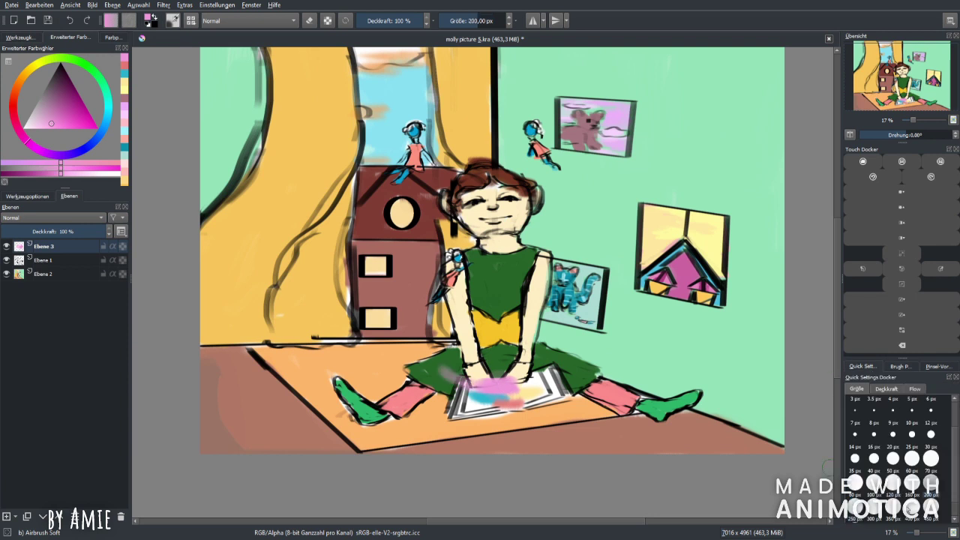
left_click(930, 507)
mouse_move(450, 375)
left_mouse_down()
mouse_move(409, 259)
mouse_move(417, 150)
mouse_move(427, 173)
mouse_move(494, 127)
left_mouse_up()
Step: Add blue, coral and yellow airbrush arcs around the pink swirl, redoing the first outer arc
left_click(124, 75)
mouse_move(487, 375)
left_mouse_down()
mouse_move(360, 353)
mouse_move(329, 68)
left_mouse_up()
key("ctrl+z")
mouse_move(458, 375)
left_mouse_down()
mouse_move(345, 113)
mouse_move(495, 60)
mouse_move(397, 90)
mouse_move(360, 345)
left_mouse_up()
left_click(124, 85)
mouse_move(498, 390)
left_mouse_down()
mouse_move(577, 300)
mouse_move(465, 360)
mouse_move(517, 390)
mouse_move(487, 367)
mouse_move(525, 315)
mouse_move(540, 255)
left_mouse_up()
left_click(124, 86)
left_click(124, 87)
mouse_move(473, 360)
left_mouse_down()
mouse_move(409, 353)
mouse_move(518, 123)
mouse_move(529, 180)
left_mouse_up()
Step: Try blending modes on Ebene 3 and set it to Strahlendes Licht so the swirl glows
key("minus")
key("minus")
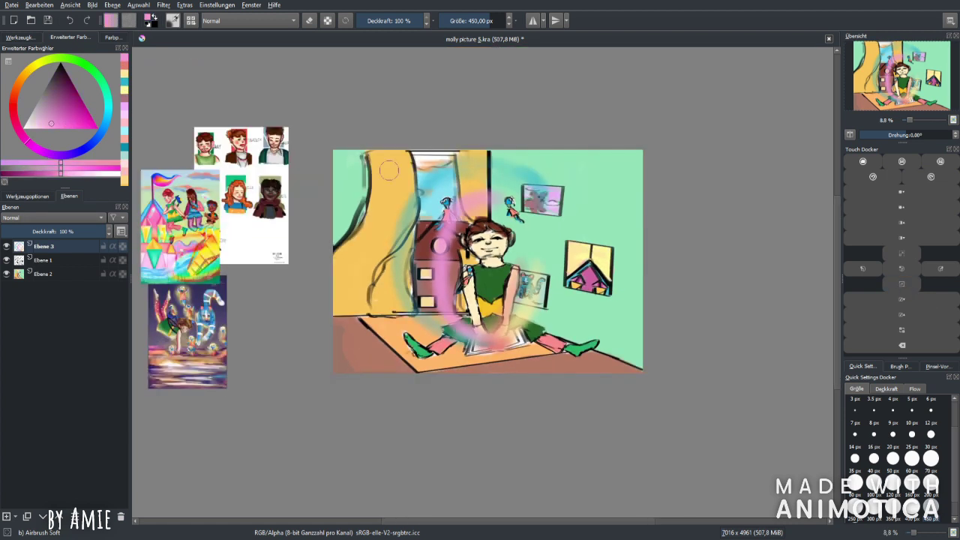
scroll(84, 218, "down", 5)
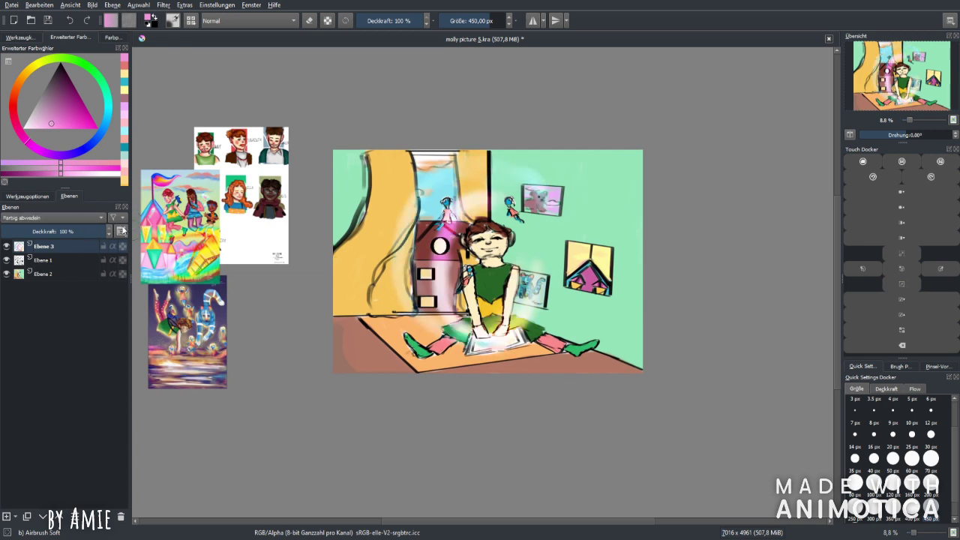
key("plus")
key("plus")
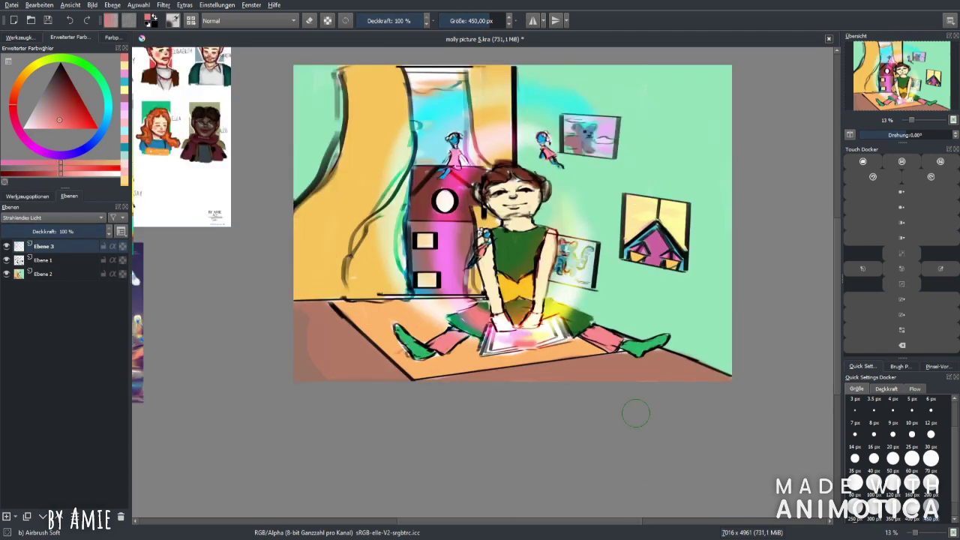
Step: Add a new paint layer directly above Ebene 1 and choose the Wet Textured Soft brush
scroll(84, 217, "down", 3)
left_click(6, 516)
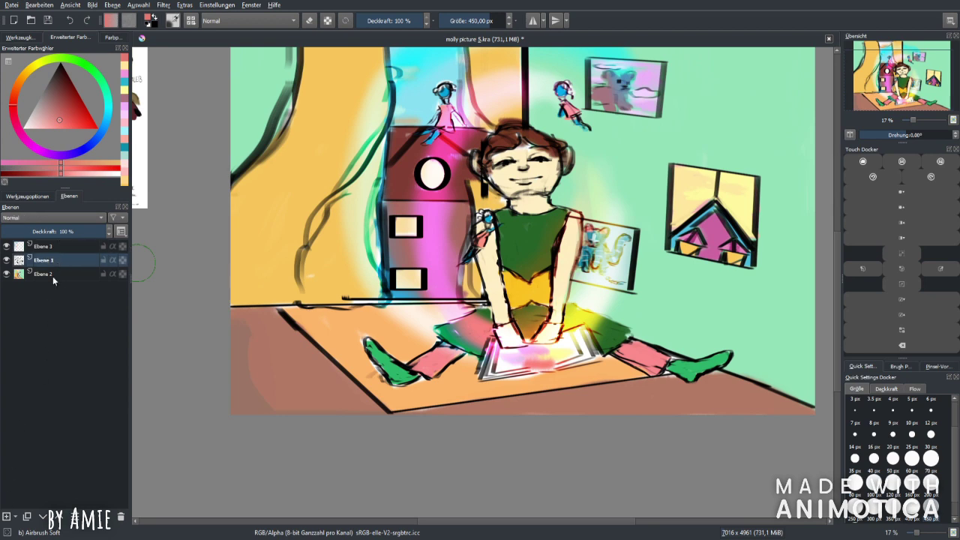
left_click(900, 366)
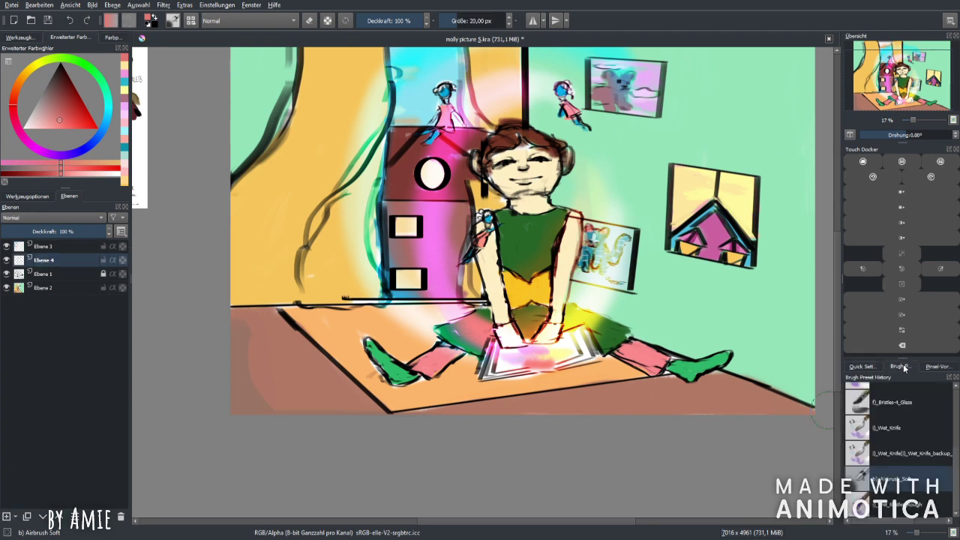
left_click(896, 450)
left_click(902, 269)
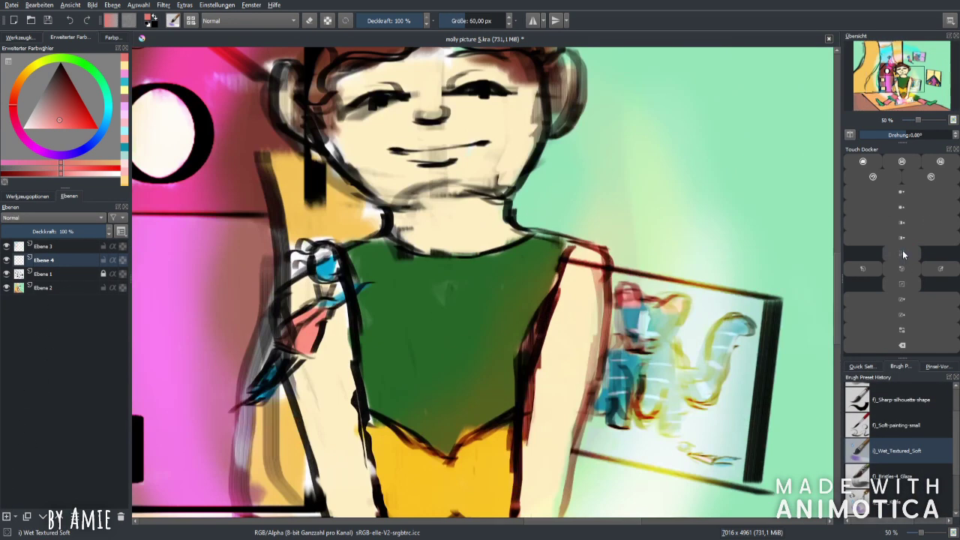
left_click(901, 283)
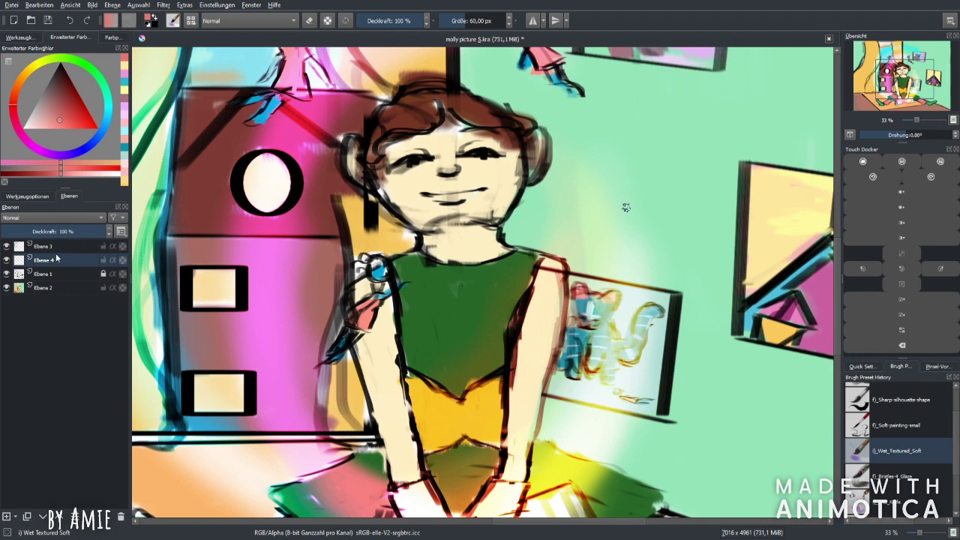
Step: Add a paint layer directly above Ebene 2 and airbrush peach shading on the nose and neck with Airbrush Soft at 100 px
left_click(43, 287)
left_click(6, 516)
scroll(897, 450, "down", 1)
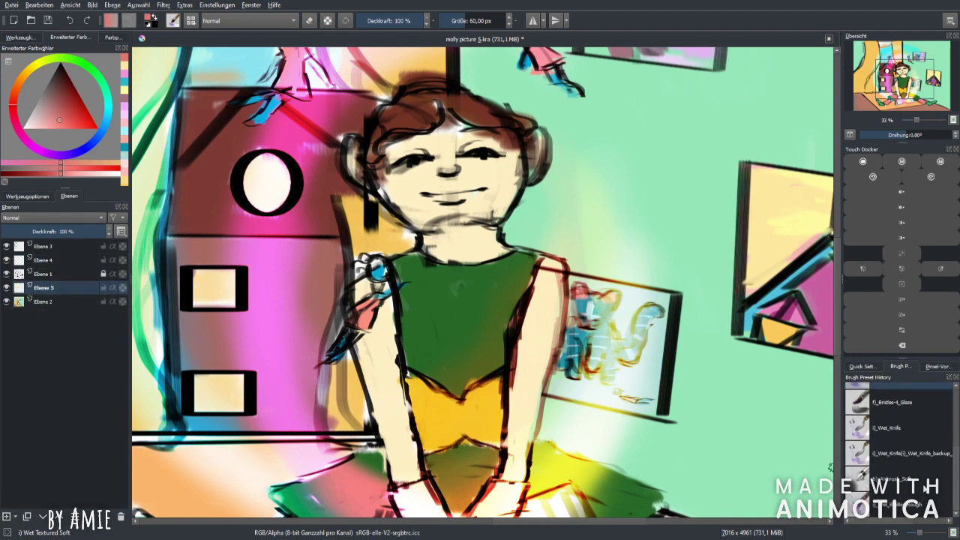
left_click(896, 478)
left_click(111, 37)
left_click(107, 120)
left_click(861, 366)
left_click(874, 488)
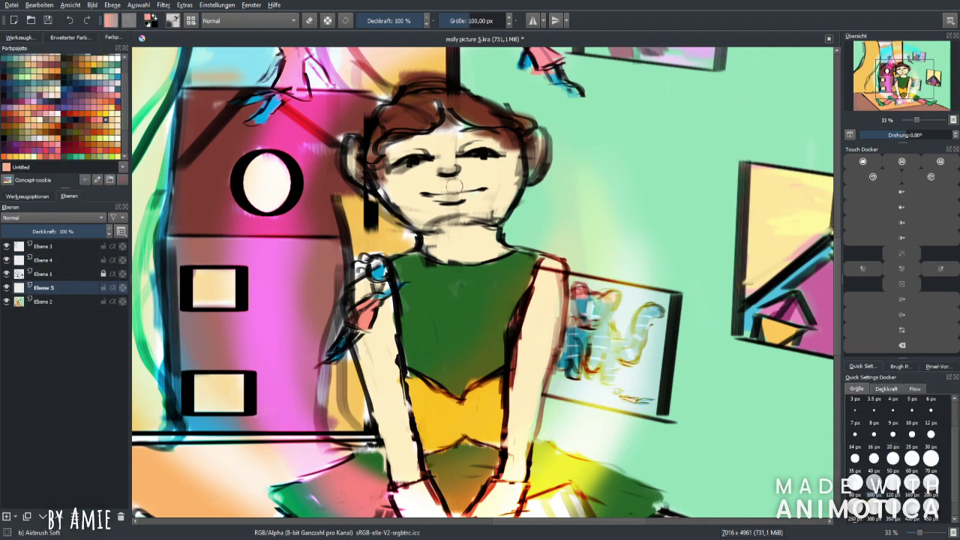
mouse_move(449, 169)
left_mouse_down()
mouse_move(457, 187)
mouse_move(408, 184)
mouse_move(422, 168)
mouse_move(472, 153)
mouse_move(420, 218)
mouse_move(462, 229)
mouse_move(453, 258)
left_mouse_up()
Step: Airbrush peach shading along both arms, the jaw, ears, forehead and eye area at 200 px
left_click(930, 495)
mouse_move(375, 319)
left_mouse_down()
mouse_move(418, 427)
mouse_move(405, 462)
left_mouse_up()
left_click_drag(525, 315, 516, 374)
left_click_drag(424, 211, 351, 150)
left_click_drag(534, 129, 522, 158)
left_click_drag(439, 126, 487, 124)
left_click_drag(405, 143, 502, 162)
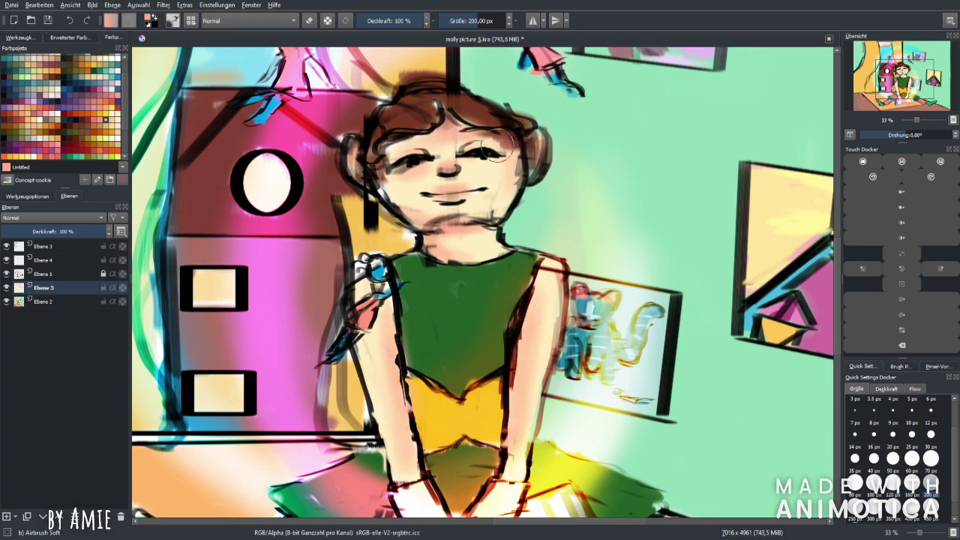
Step: Airbrush soft red shading on the child's nose, cheeks, mouth area and under the chin at 160 px
scroll(496, 161, "down", 2)
left_click(94, 128)
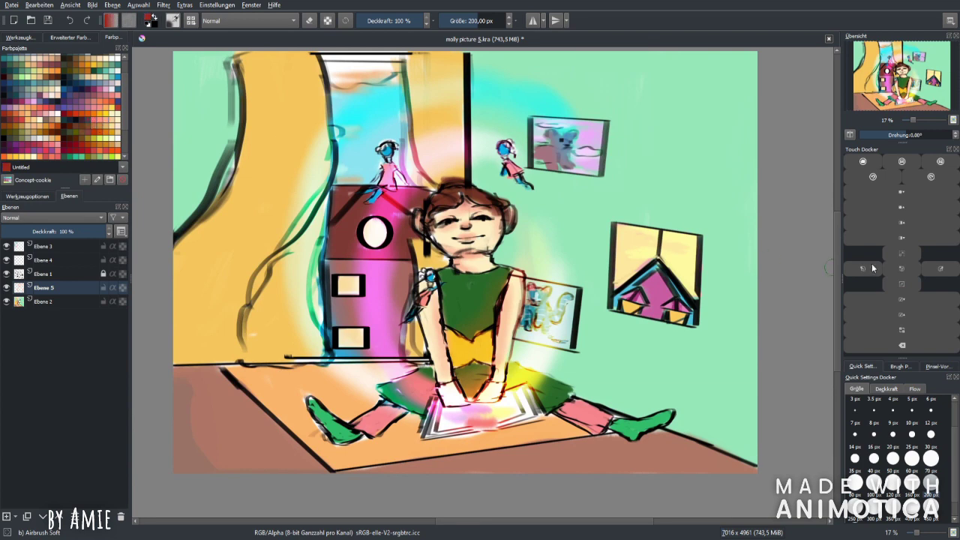
key("plus")
key("plus")
key("bracketleft")
left_click_drag(474, 177, 434, 183)
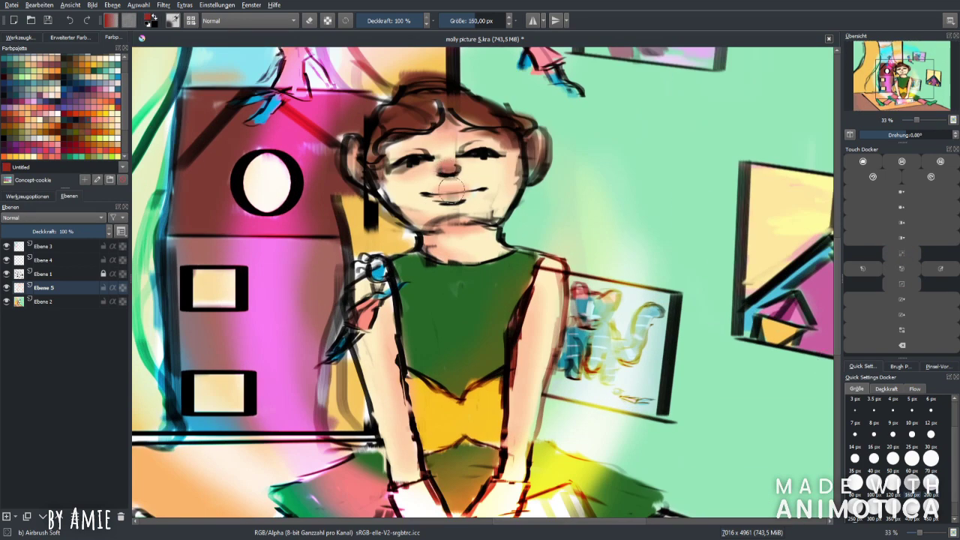
left_click(448, 168, "ctrl")
mouse_move(448, 168)
left_mouse_down()
mouse_move(412, 177)
mouse_move(452, 194)
mouse_move(495, 169)
mouse_move(472, 168)
mouse_move(509, 199)
mouse_move(427, 222)
left_mouse_up()
Step: Sample the skin tone, then switch to a pale cyan for cool highlights on the face and neck
left_click(424, 219, "ctrl")
left_click(69, 37)
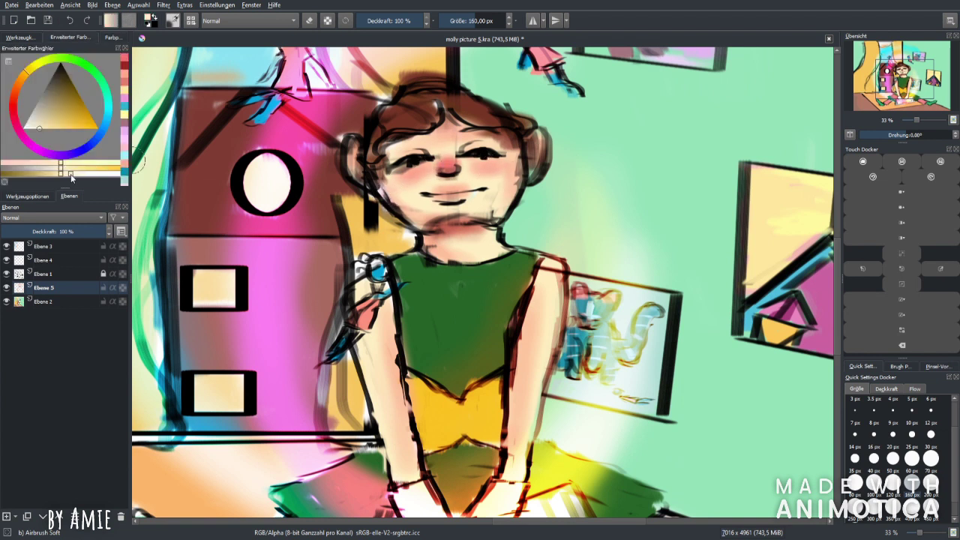
left_click(107, 105)
left_click(41, 128)
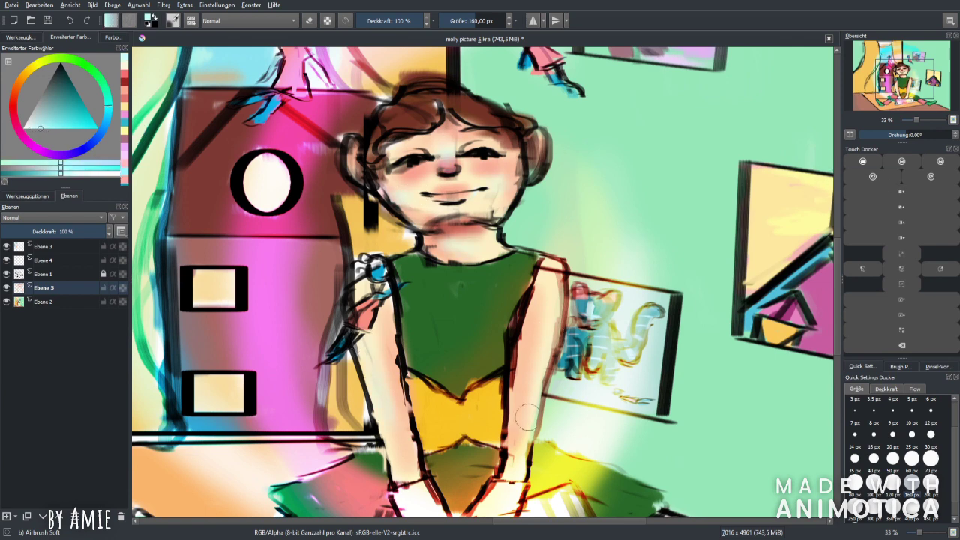
Step: Airbrush coral and peach shading onto the child's forearms and hands at 160 px
left_click(868, 249)
left_click(125, 77)
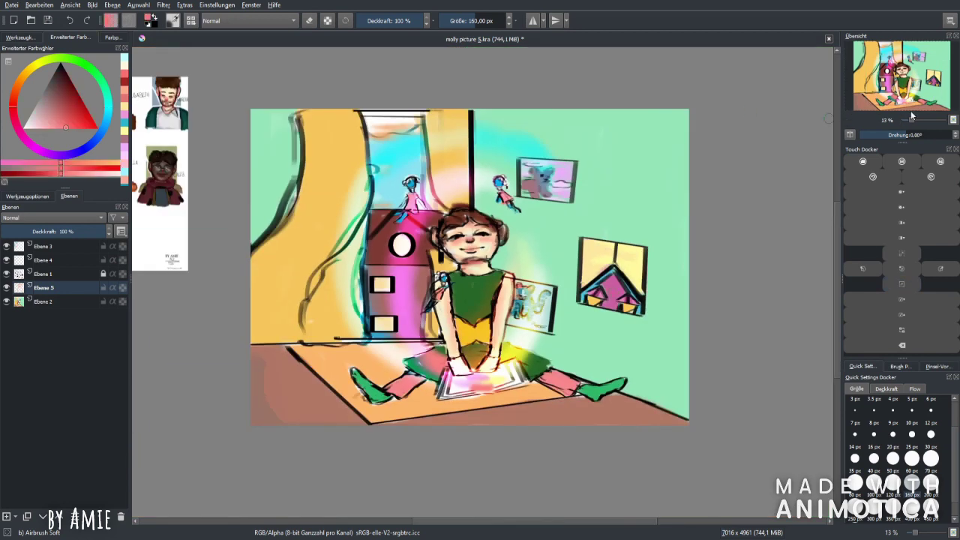
left_click(893, 224)
left_click(893, 223)
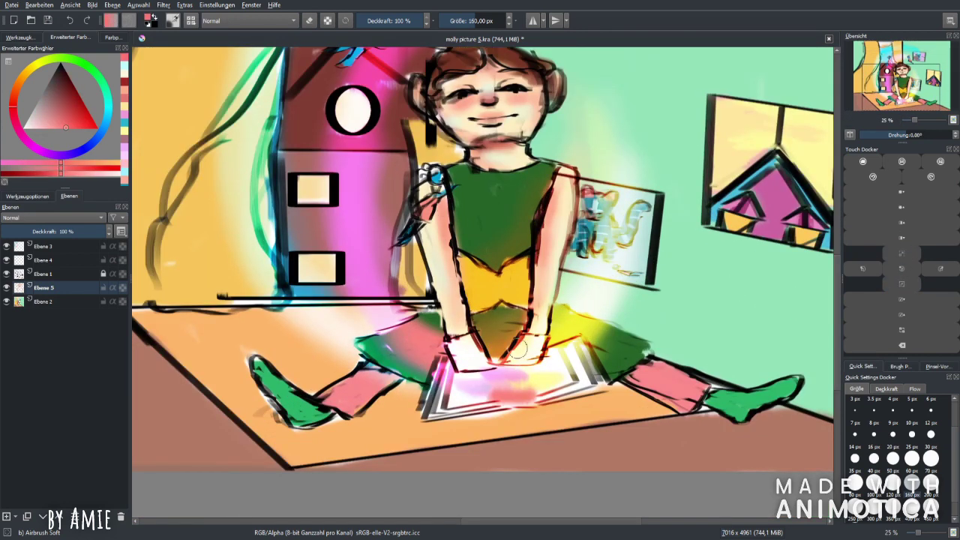
left_click_drag(454, 308, 484, 363)
left_click(125, 92)
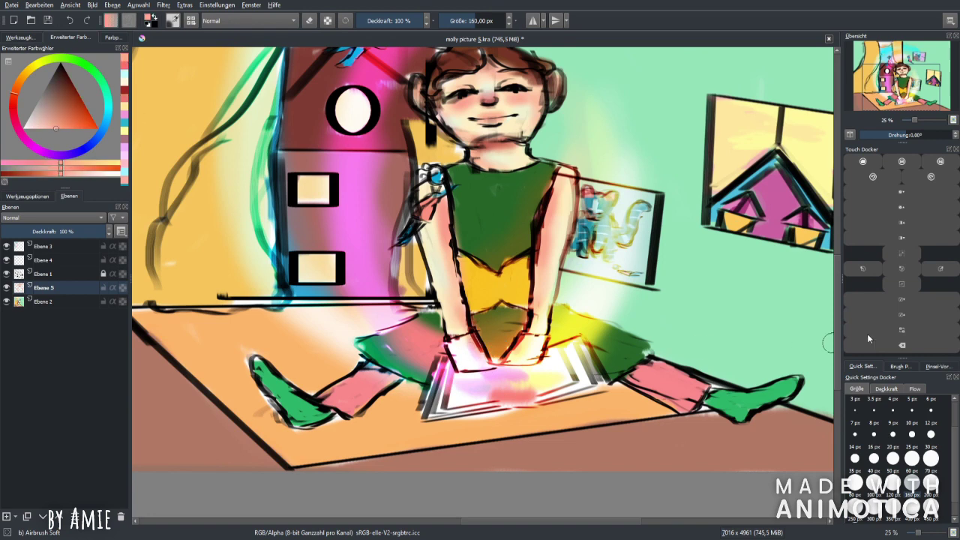
key("minus")
key("minus")
key("plus")
key("plus")
Step: Paint a solid coral red nose on layer Ebene 4 with the Wet Textured Soft brush at 50 px
left_click(900, 366)
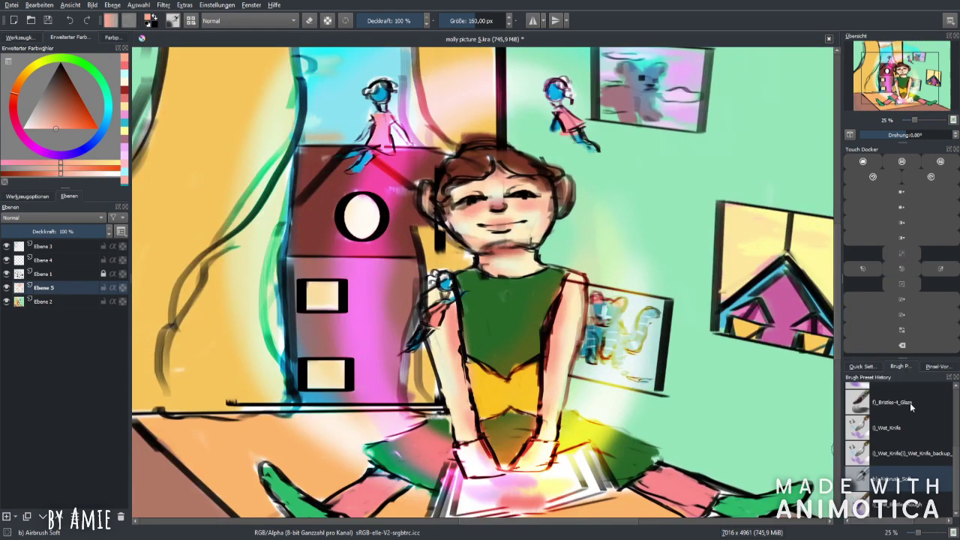
left_click(896, 469)
key("plus")
key("plus")
key("plus")
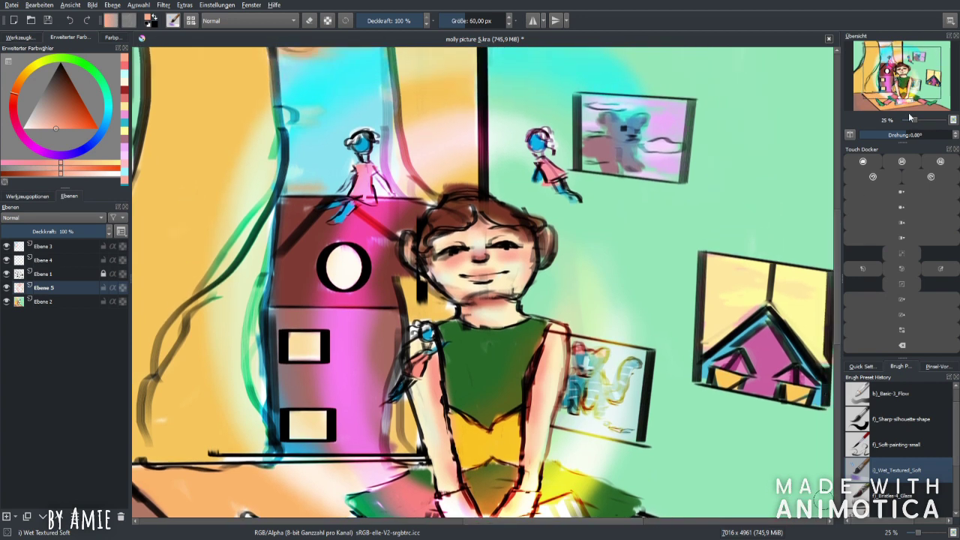
left_click(66, 260)
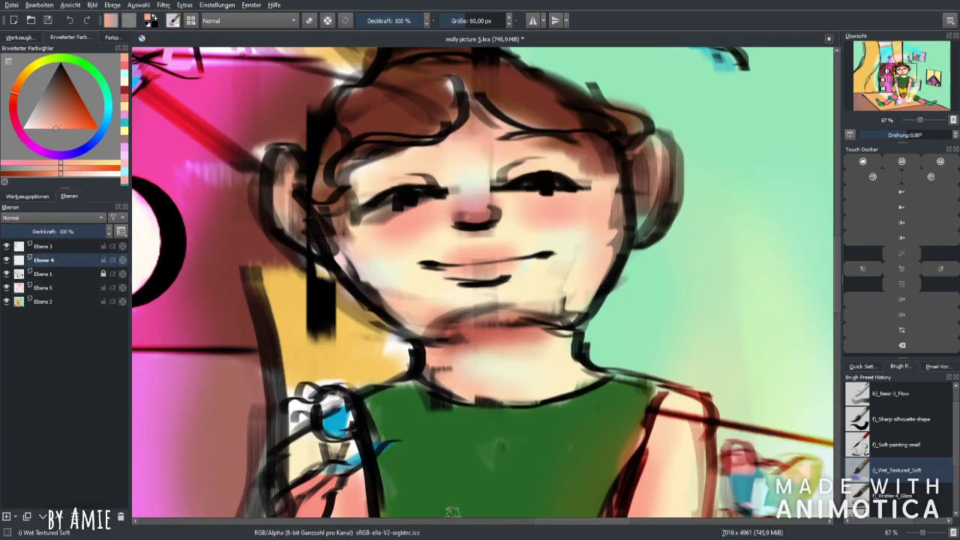
left_click(902, 254)
left_click(862, 366)
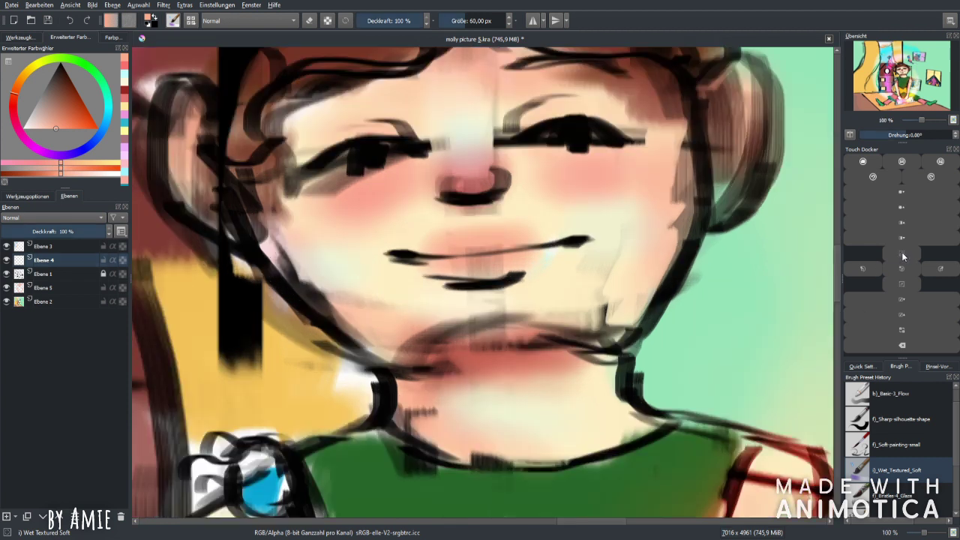
left_click(873, 459)
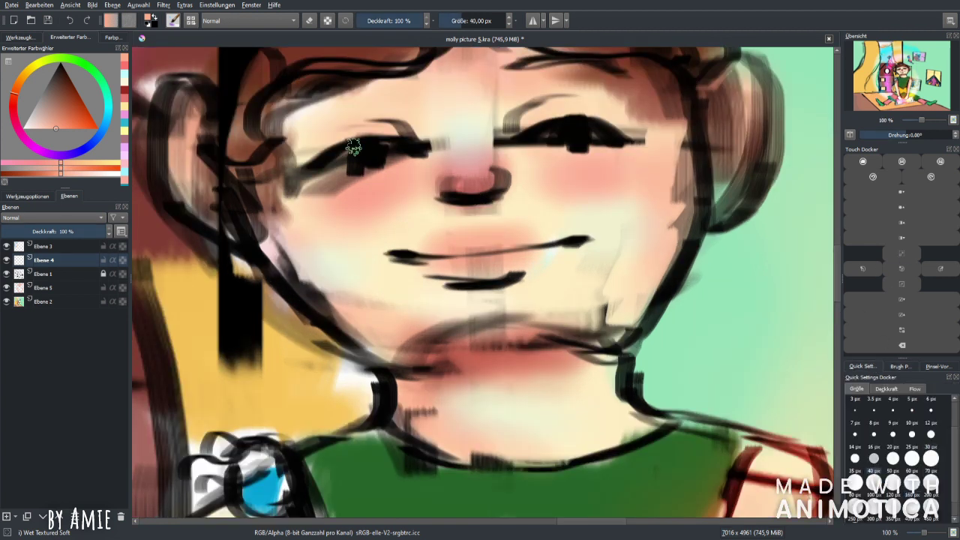
left_click(125, 69)
key("bracketright")
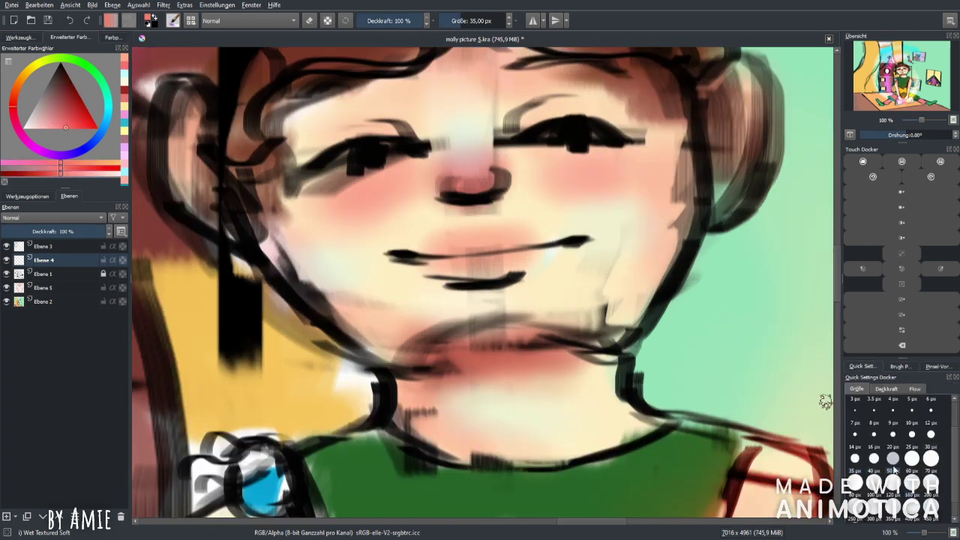
mouse_move(459, 174)
left_mouse_down()
mouse_move(487, 192)
mouse_move(473, 152)
mouse_move(498, 175)
mouse_move(471, 147)
mouse_move(492, 184)
left_mouse_up()
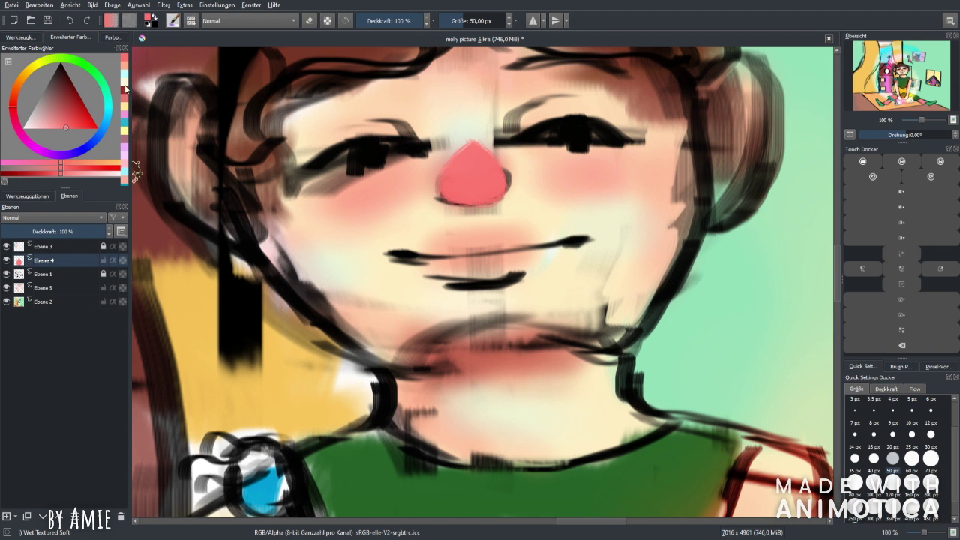
Step: Shade the underside of the nose dark red and lighten its upper part with pink at 40 px
left_click(71, 100)
key("bracketleft")
left_click_drag(442, 196, 495, 187)
left_click(63, 173)
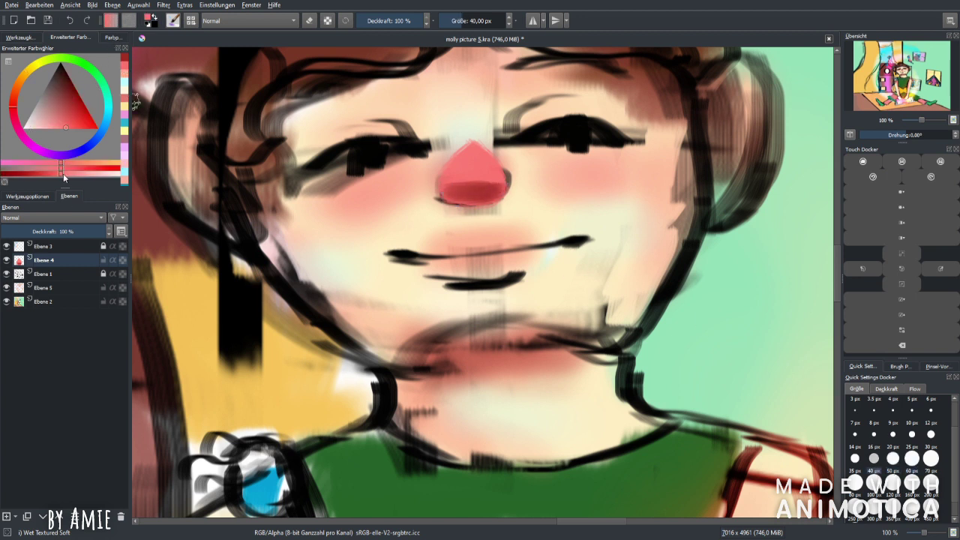
mouse_move(474, 154)
left_mouse_down()
mouse_move(469, 168)
mouse_move(481, 150)
left_mouse_up()
left_click(80, 173)
Step: Cover the dark outline at the nose's lower edge and blend its shading with colours sampled from the face and nose
left_click(901, 256)
left_click(900, 256)
left_click(901, 256)
left_click(20, 37)
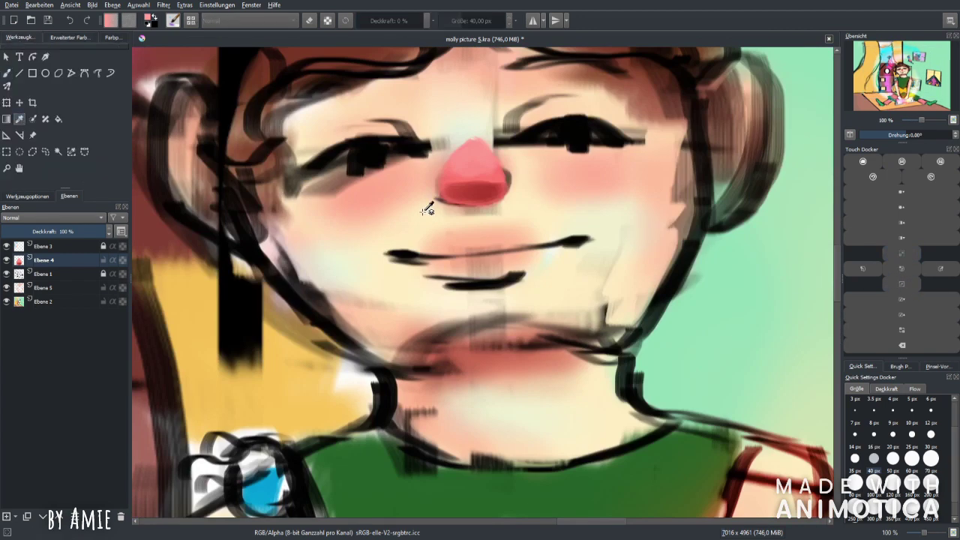
left_click(6, 72)
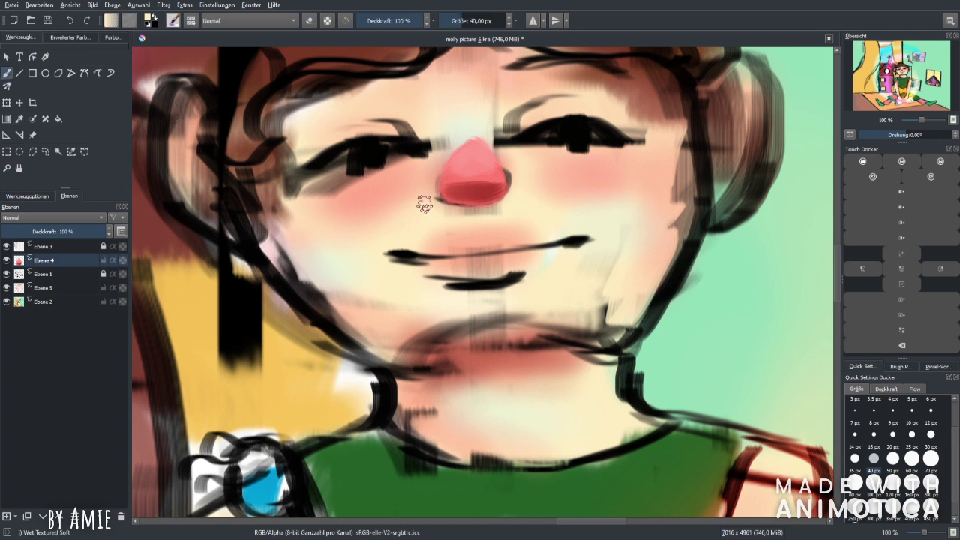
left_click(69, 37)
left_click(500, 171, "ctrl")
left_click_drag(477, 187, 501, 187)
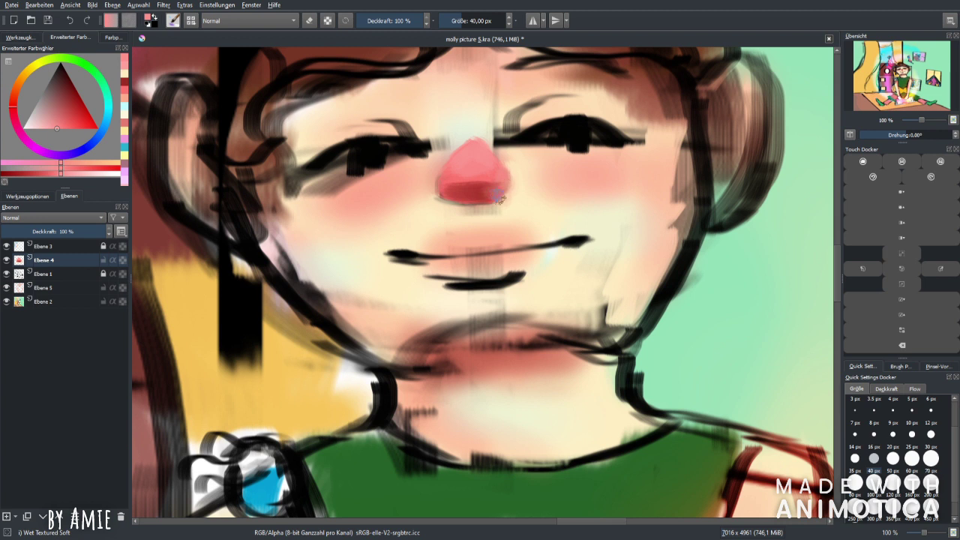
left_click(499, 198, "ctrl")
Step: Paint dark red upper eyelids over both eyes with a 20 px brush
left_click(898, 449)
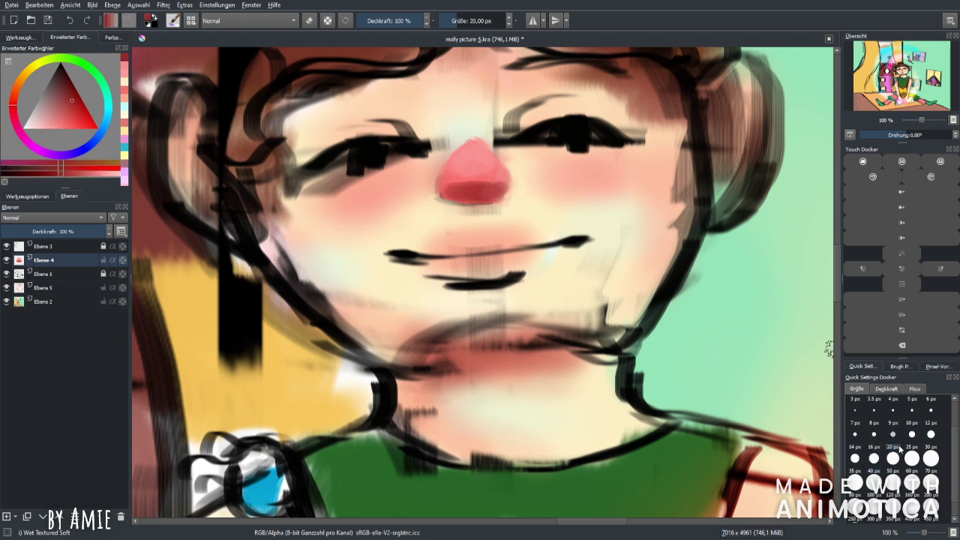
left_click(72, 85)
mouse_move(308, 165)
left_mouse_down()
mouse_move(379, 140)
mouse_move(353, 127)
left_mouse_up()
mouse_move(525, 140)
left_mouse_down()
mouse_move(568, 124)
mouse_move(590, 133)
mouse_move(518, 118)
mouse_move(551, 107)
mouse_move(525, 110)
left_mouse_up()
Step: Layer lighter red and pink tones over both upper eyelids with a 25 px brush
left_click(62, 98)
left_click(56, 107)
left_click(911, 457)
mouse_move(363, 128)
left_mouse_down()
mouse_move(319, 144)
mouse_move(330, 140)
left_mouse_up()
left_click_drag(512, 127, 587, 114)
left_click(73, 178)
left_click_drag(311, 156, 379, 134)
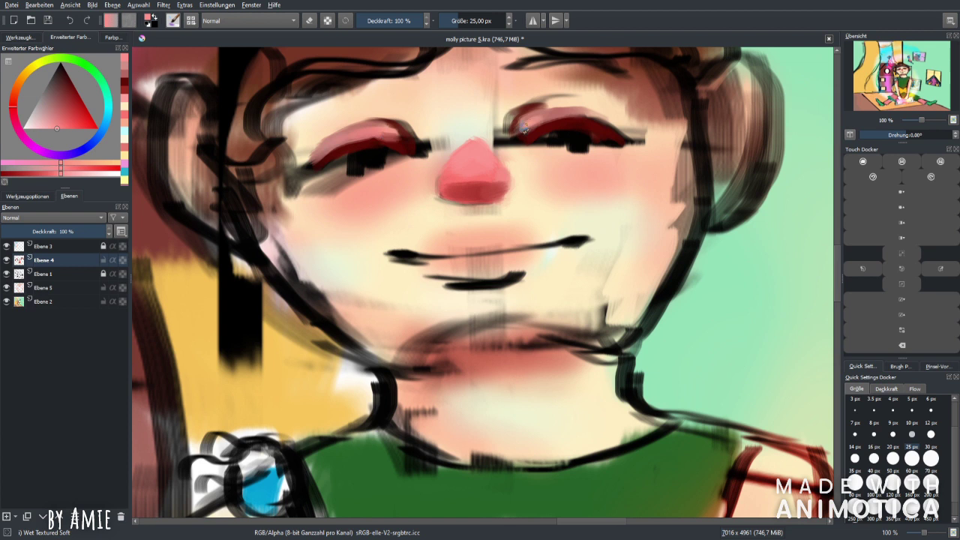
left_click_drag(525, 126, 567, 132)
Step: Shade the skin beneath both eyes with a muted red using a 40 px brush
left_click(20, 37)
key("bracketright")
key("bracketright")
key("bracketright")
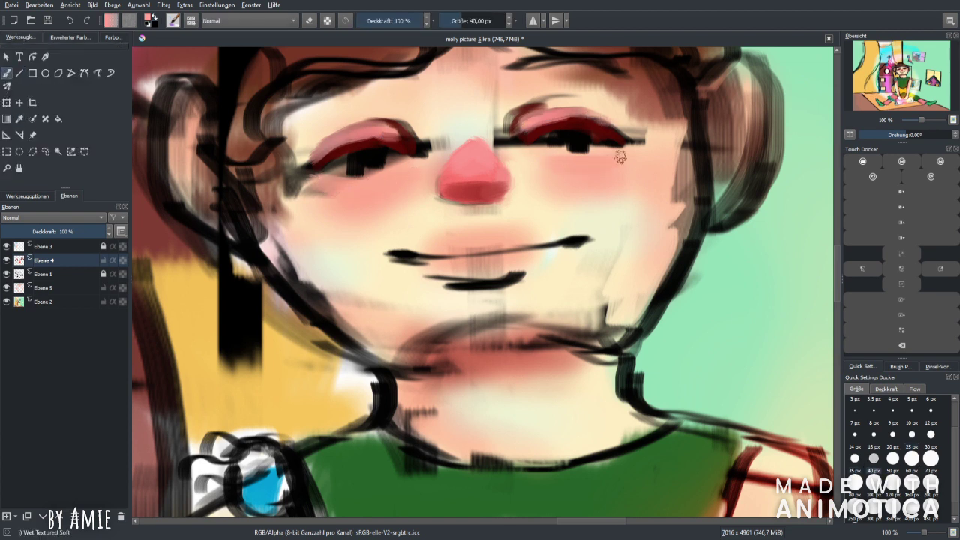
left_click(84, 37)
left_click(65, 111)
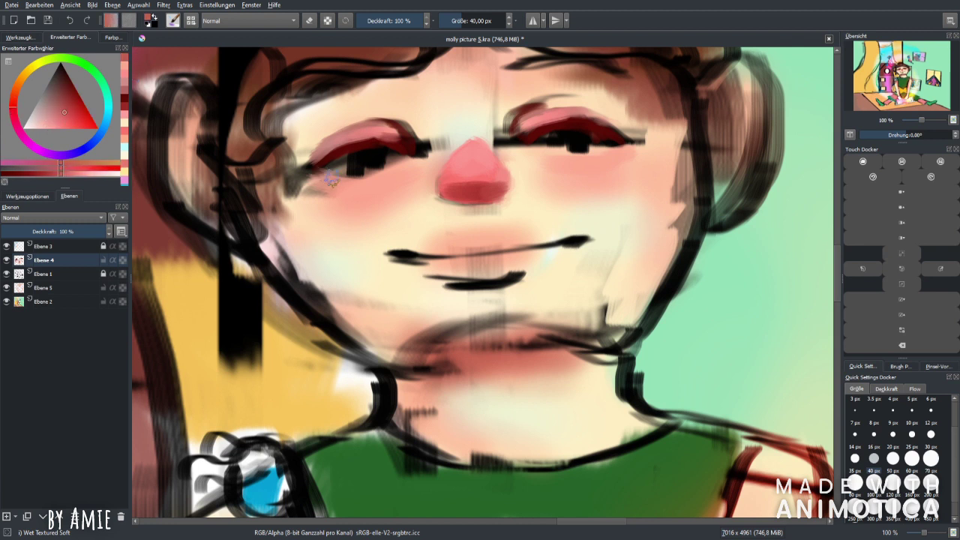
left_click_drag(594, 155, 541, 160)
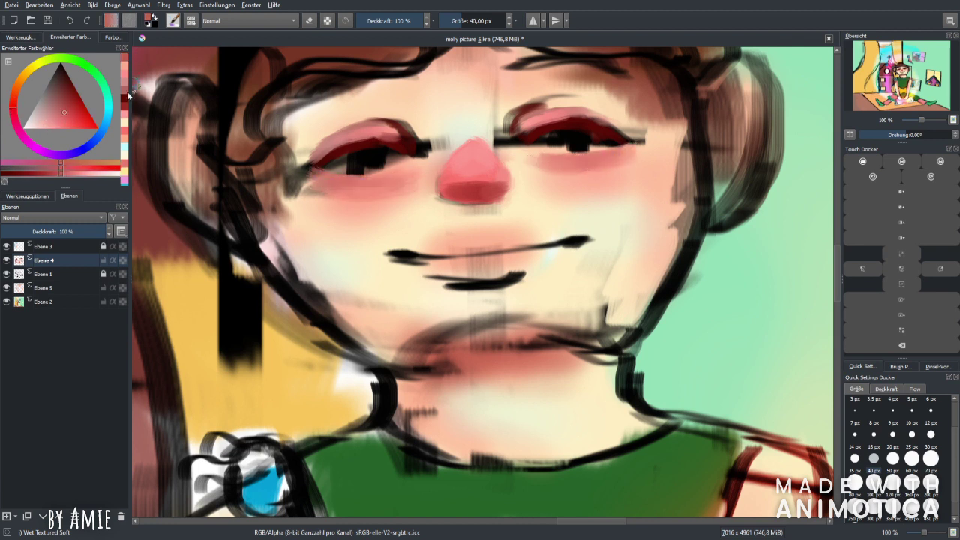
Step: Deepen the lower edge of the upper eyelids with very dark red using a 20 px brush
key("k")
key("k")
key("k")
left_click(893, 457)
left_click_drag(391, 139, 325, 159)
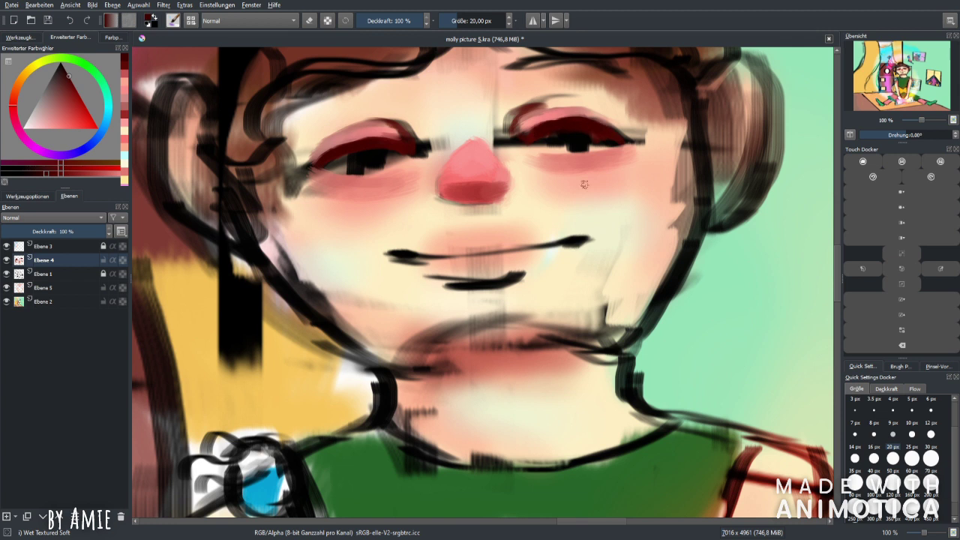
Step: Paint the whites of both eyes around the black irises with a 16 px white brush
key("x")
key("plus")
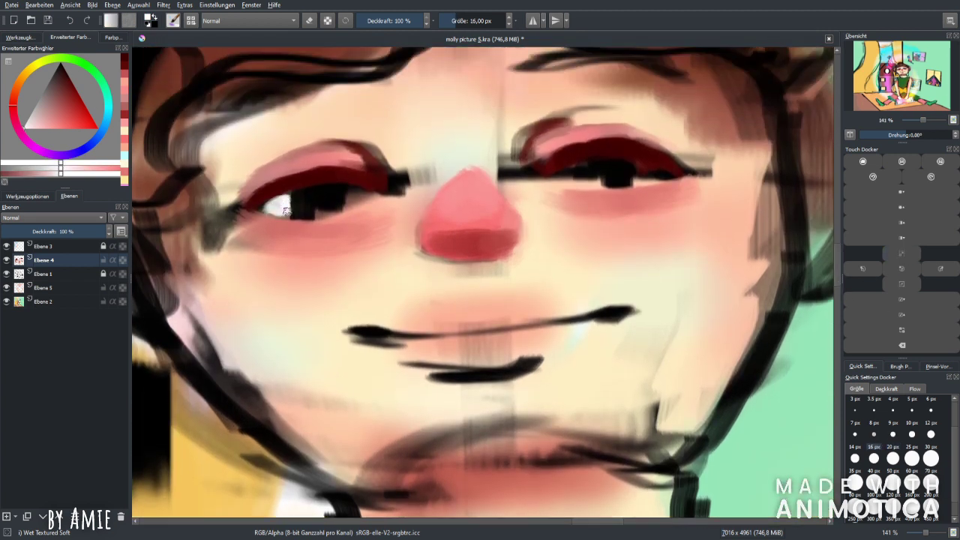
mouse_move(349, 191)
left_mouse_down()
mouse_move(367, 201)
mouse_move(289, 216)
mouse_move(369, 198)
left_mouse_up()
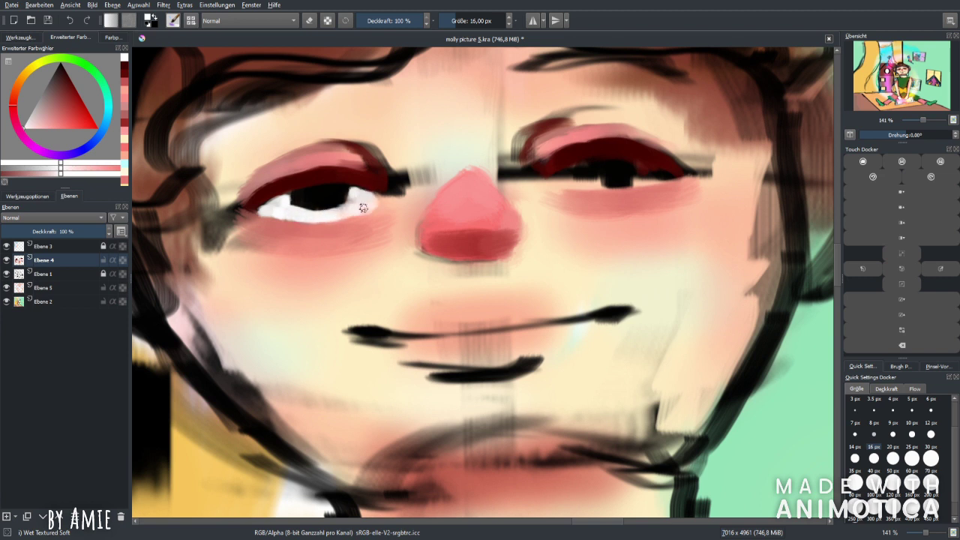
mouse_move(579, 169)
left_mouse_down()
mouse_move(553, 178)
mouse_move(589, 165)
mouse_move(592, 174)
mouse_move(576, 179)
mouse_move(596, 187)
mouse_move(642, 176)
left_mouse_up()
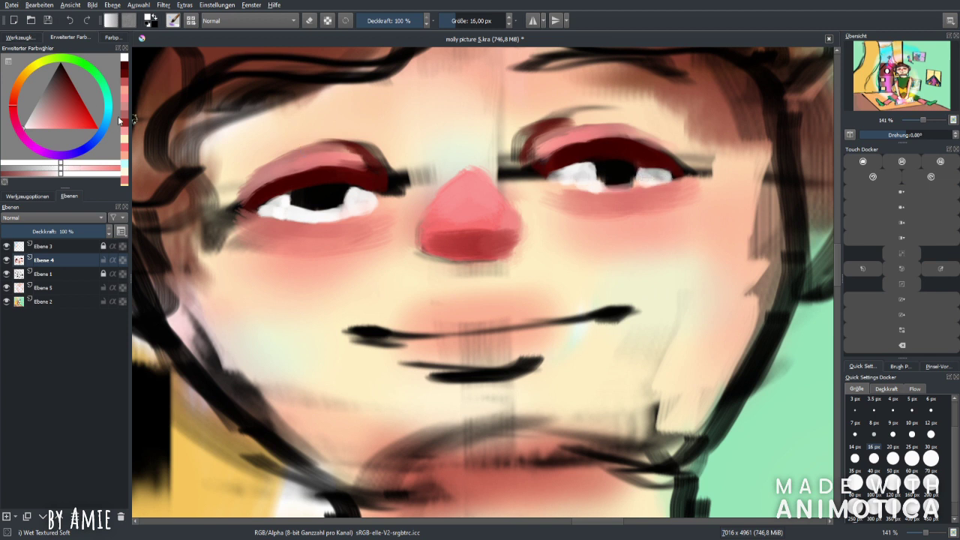
Step: Paint both irises solid green with a 25 px brush
left_click(99, 78)
left_click(76, 88)
left_click(930, 457)
left_click(911, 457)
mouse_move(304, 200)
left_mouse_down()
mouse_move(330, 193)
mouse_move(311, 189)
left_mouse_up()
mouse_move(616, 165)
left_mouse_down()
mouse_move(600, 169)
mouse_move(611, 184)
mouse_move(628, 174)
left_mouse_up()
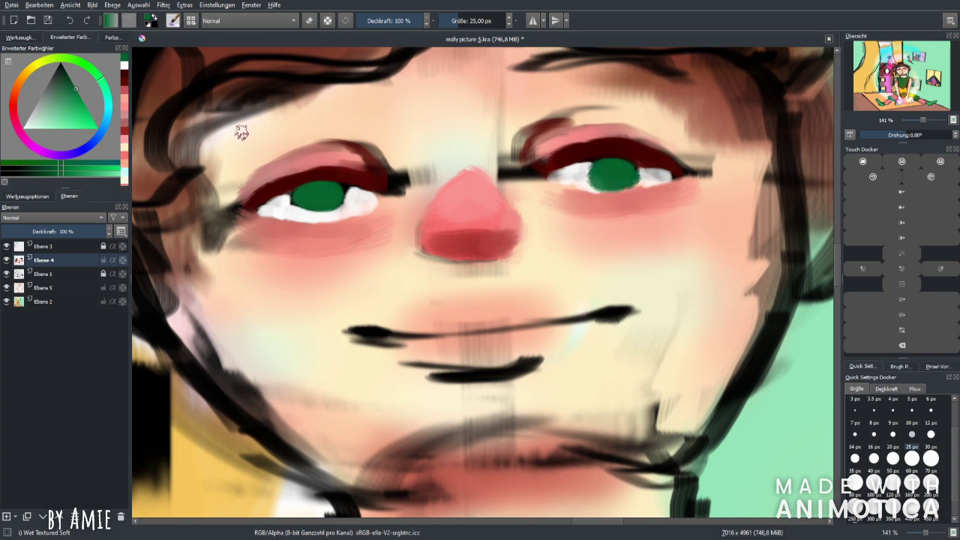
Step: Refine the iris shapes and line the lower lids of both eyes with dark red at 25 px
left_click(124, 66)
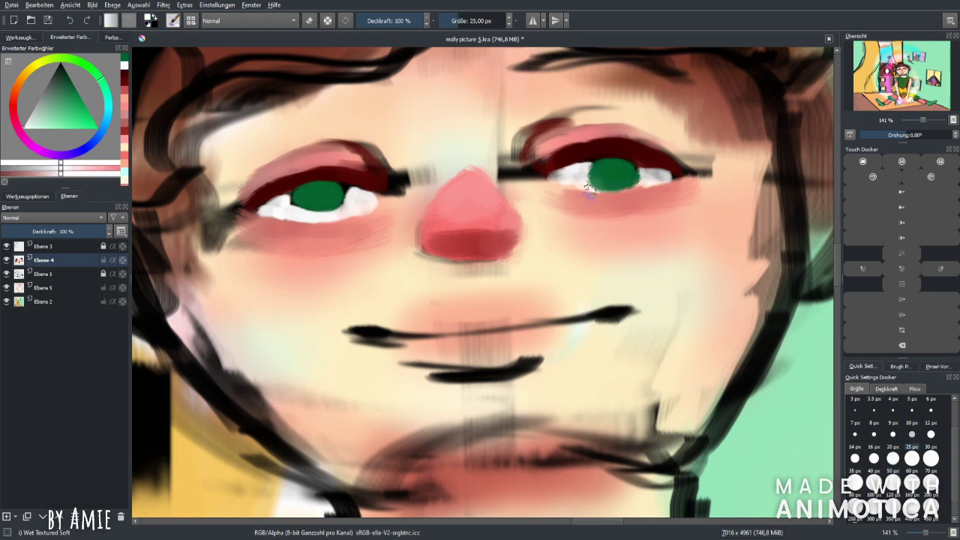
left_click(900, 283)
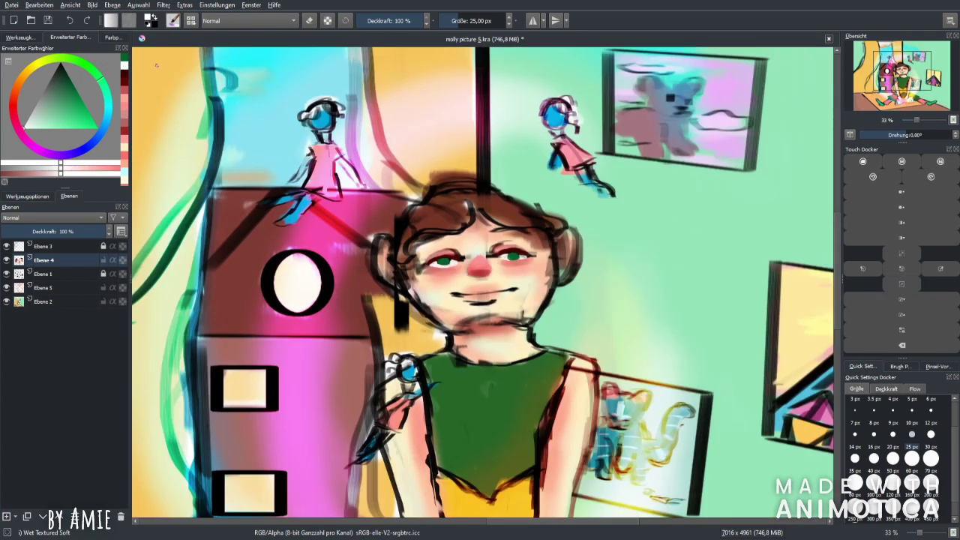
left_click(906, 259)
left_click(125, 65)
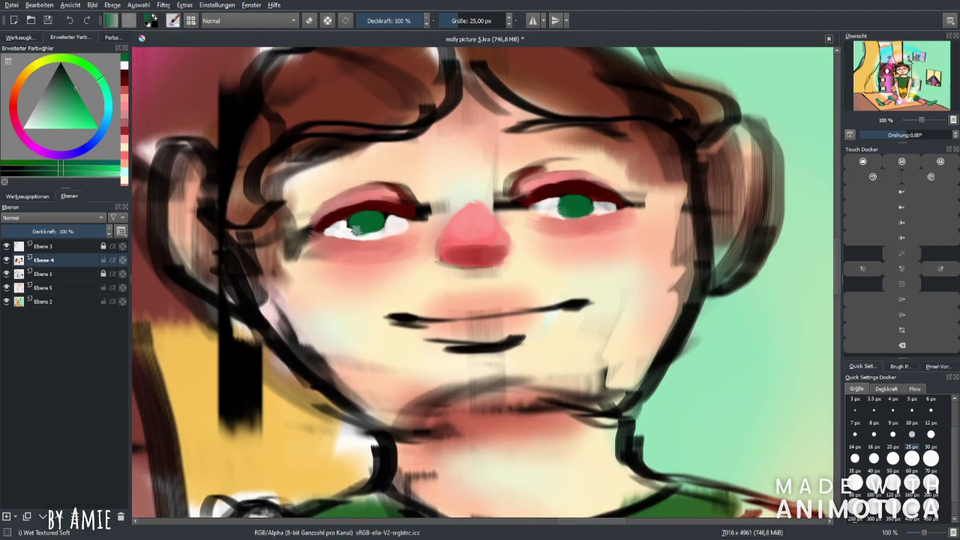
left_click(912, 266)
left_click(124, 75)
left_click_drag(258, 217, 348, 225)
left_click_drag(684, 182, 569, 189)
Step: Paint darker green pupils in the centre of both irises with a 20 px brush
left_click(100, 79)
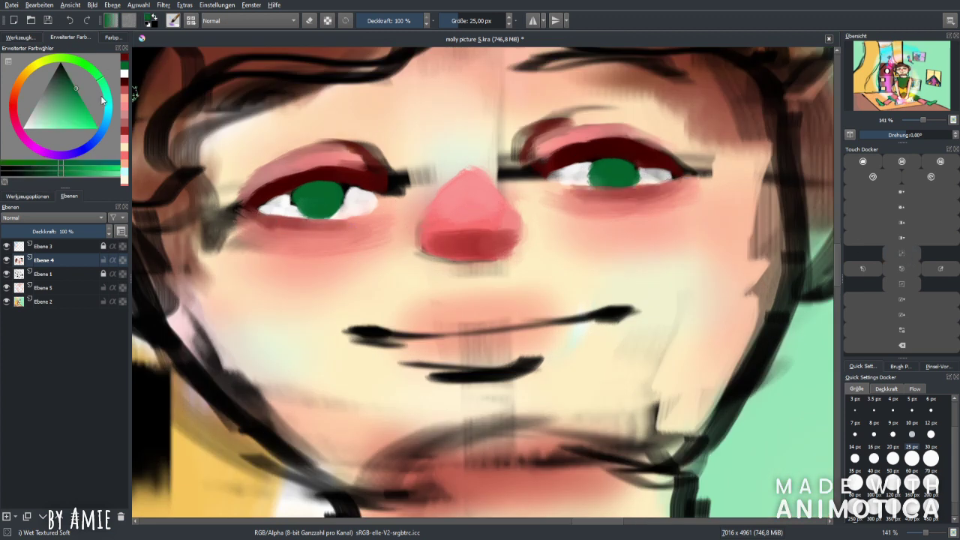
left_click(42, 173)
left_click_drag(314, 198, 317, 203)
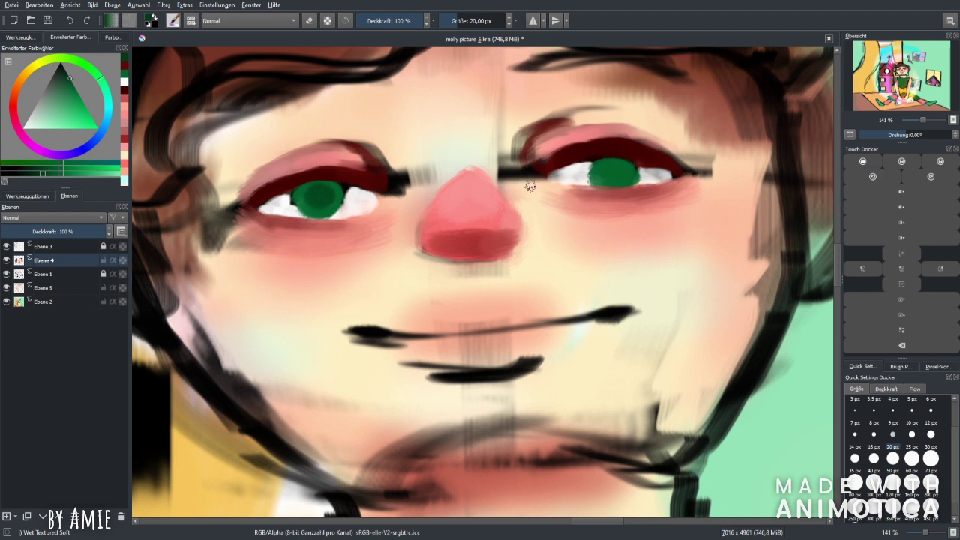
left_click(316, 193)
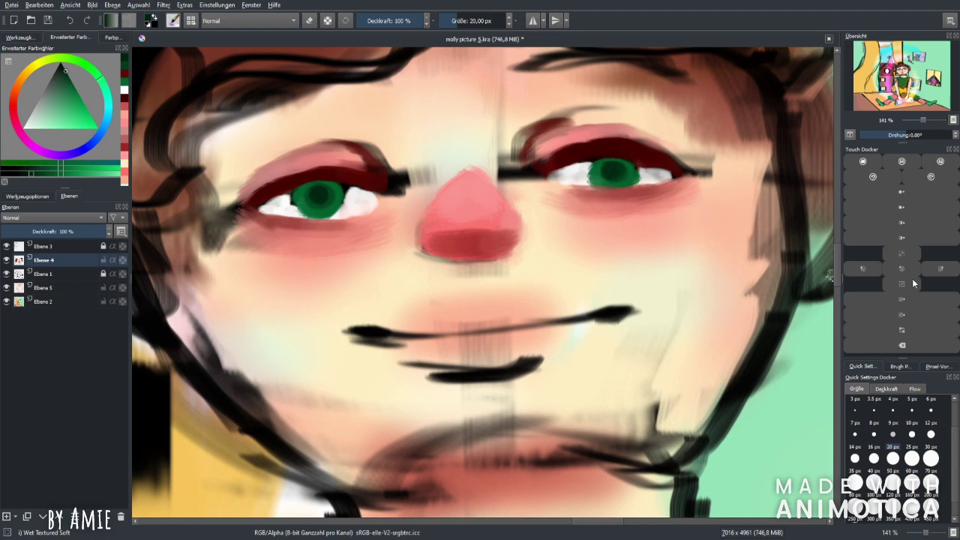
left_click(913, 283)
Step: Cover the black sketch lines at both inner eye corners with sampled skin colour using a 25 px brush
left_click(20, 37)
left_click(425, 184, "ctrl")
left_click(892, 260)
left_click(912, 456)
left_click_drag(406, 176, 382, 201)
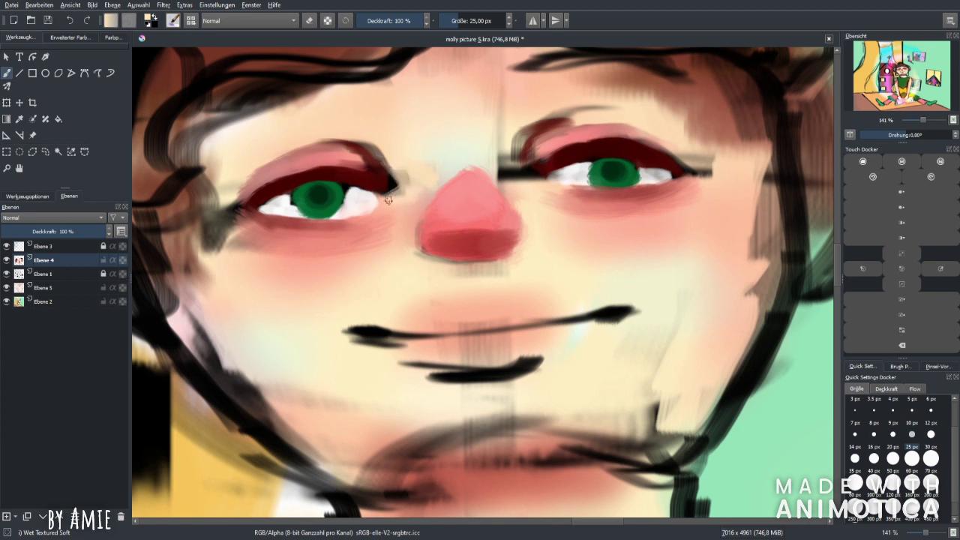
left_click_drag(495, 163, 530, 174)
Step: Extend the dark red upper eyelids into pointed inner eye corners with a sampled dark red
left_click(255, 148, "ctrl")
left_click(19, 118)
key("b")
left_click_drag(381, 171, 399, 192)
key("ctrl+z")
left_click_drag(522, 180, 552, 160)
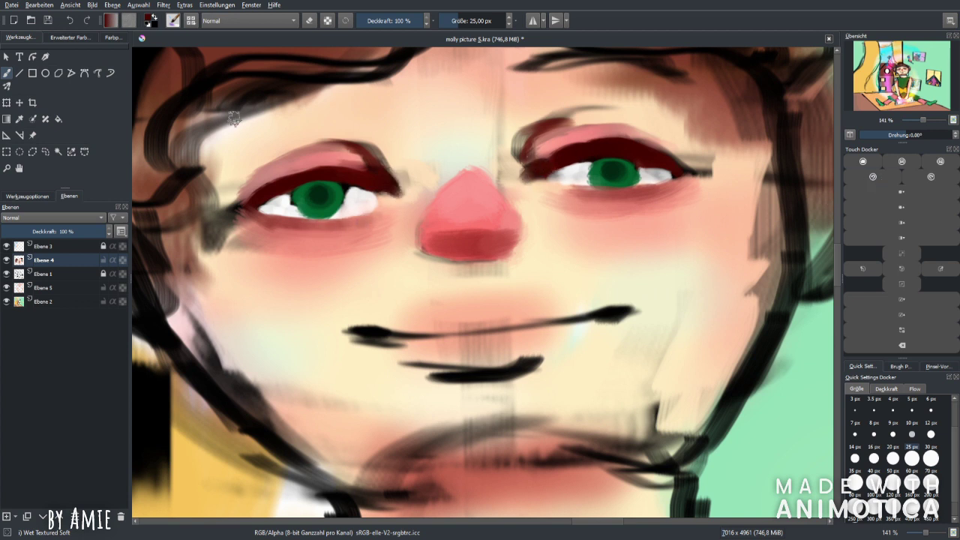
Step: Cover the dark line at the outer eye corner and the vertical line above the nose with sampled skin colour
left_click(557, 95, "ctrl")
mouse_move(705, 161)
left_mouse_down()
mouse_move(690, 150)
mouse_move(713, 176)
mouse_move(718, 166)
left_mouse_up()
left_click_drag(500, 142, 499, 187)
Step: Smooth the forehead, cheek and jaw edges with a sampled peach skin tone using a 50 px brush
left_click(892, 459)
key("minus")
key("minus")
key("minus")
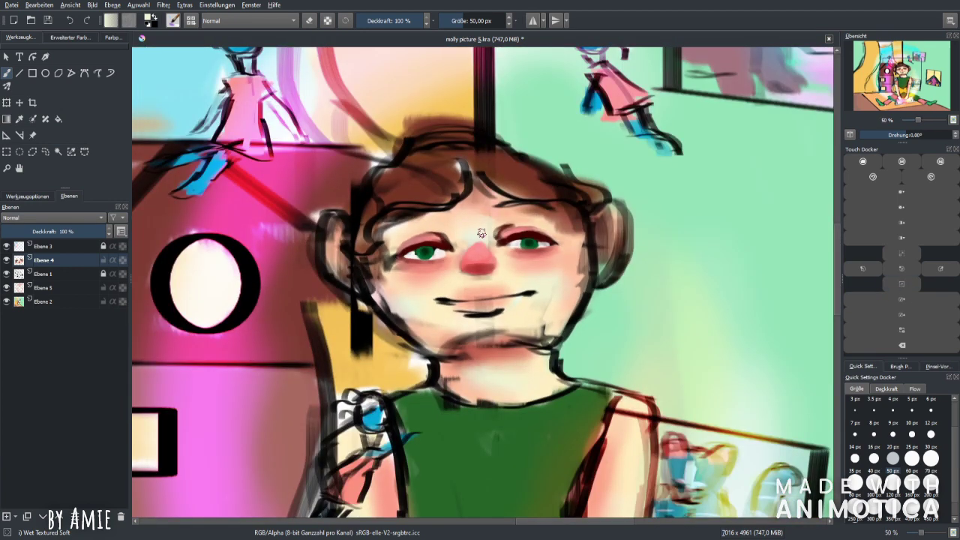
left_click(508, 207, "ctrl")
left_click(900, 256)
mouse_move(505, 193)
left_mouse_down()
mouse_move(469, 169)
mouse_move(477, 184)
left_mouse_up()
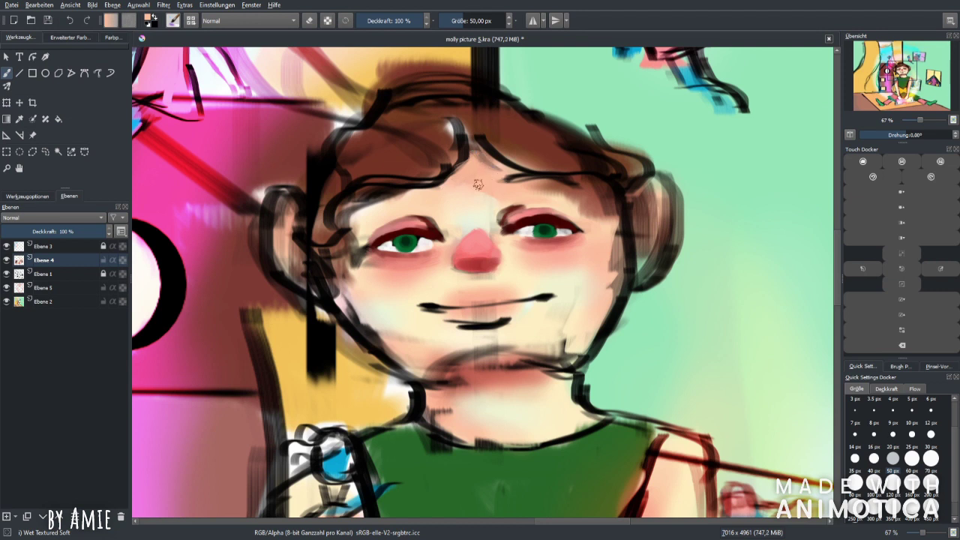
mouse_move(605, 275)
left_mouse_down()
mouse_move(615, 233)
mouse_move(596, 323)
mouse_move(563, 351)
mouse_move(610, 258)
mouse_move(615, 226)
left_mouse_up()
left_click_drag(359, 300, 384, 352)
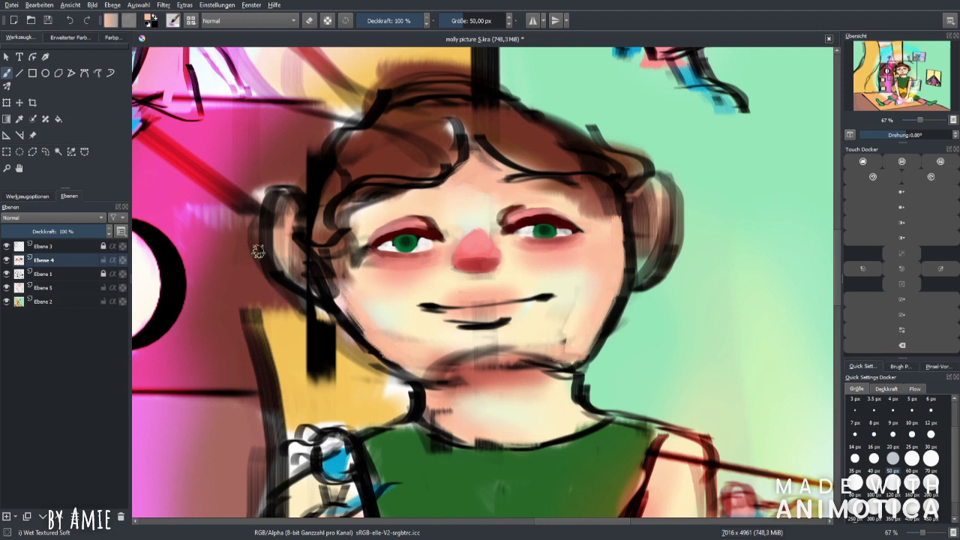
Step: Shade both sides of the face and the jawline with a salmon red palette colour at 60 px
left_click(112, 37)
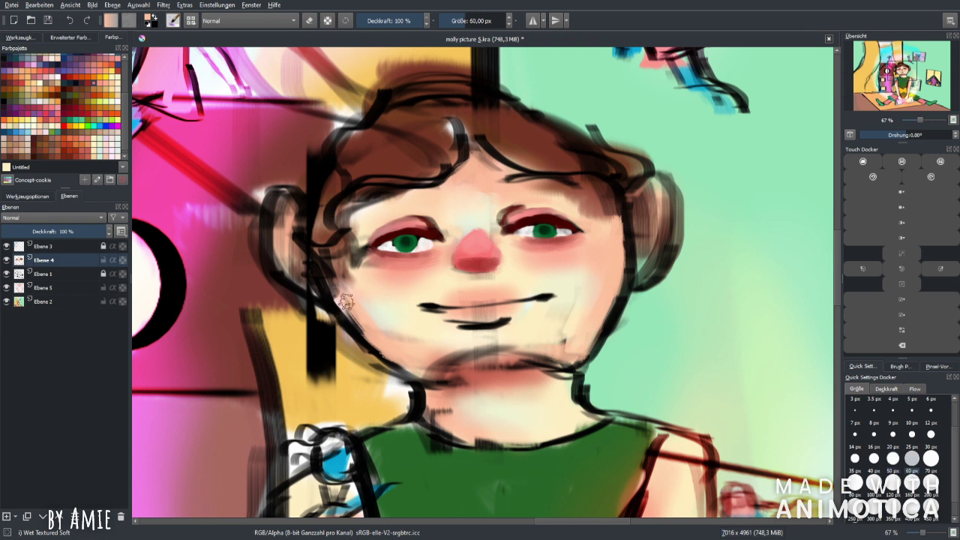
left_click(98, 78)
left_click(93, 88)
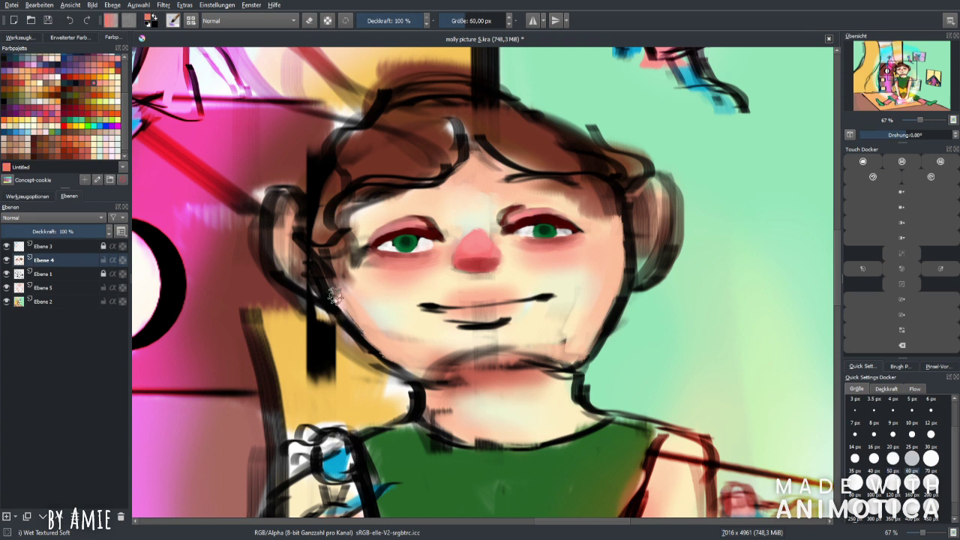
mouse_move(333, 292)
left_mouse_down()
mouse_move(415, 365)
mouse_move(426, 359)
mouse_move(348, 290)
mouse_move(349, 255)
left_mouse_up()
left_click_drag(367, 312, 435, 349)
mouse_move(615, 214)
left_mouse_down()
mouse_move(613, 251)
mouse_move(551, 354)
mouse_move(507, 343)
left_mouse_up()
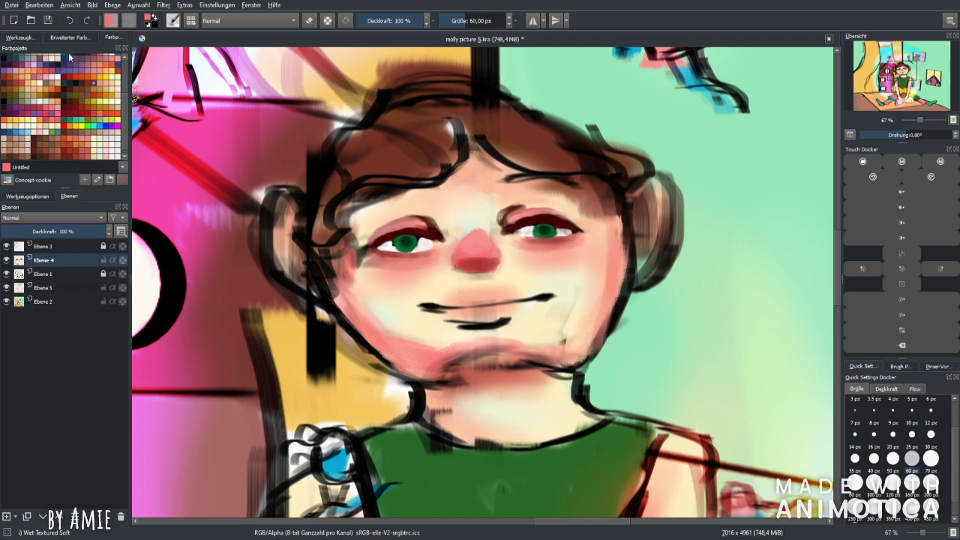
Step: Paint a reddish-brown shadow beneath the chin and down both sides of the neck with a 50 px brush
left_click(20, 37)
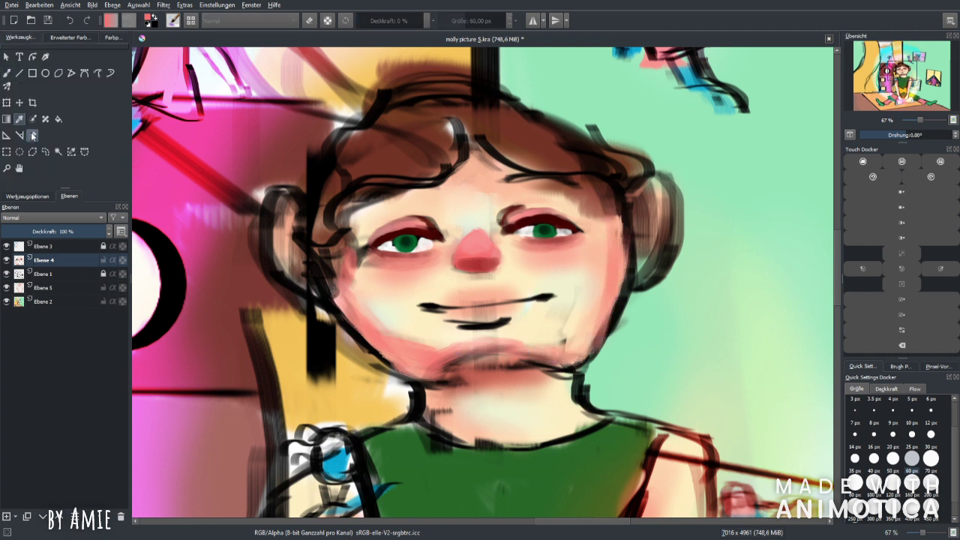
left_click(892, 457)
mouse_move(450, 366)
left_mouse_down()
mouse_move(519, 365)
mouse_move(492, 371)
left_mouse_up()
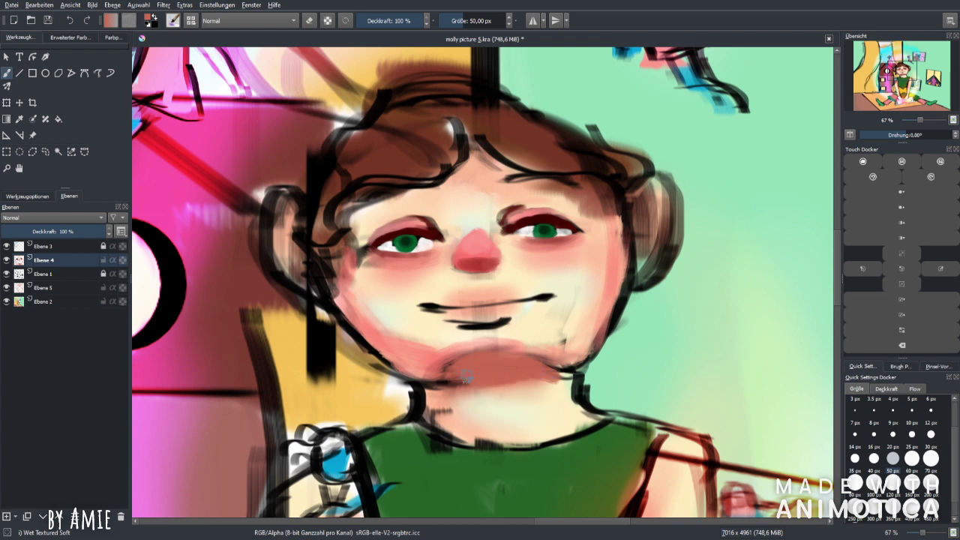
left_click(70, 37)
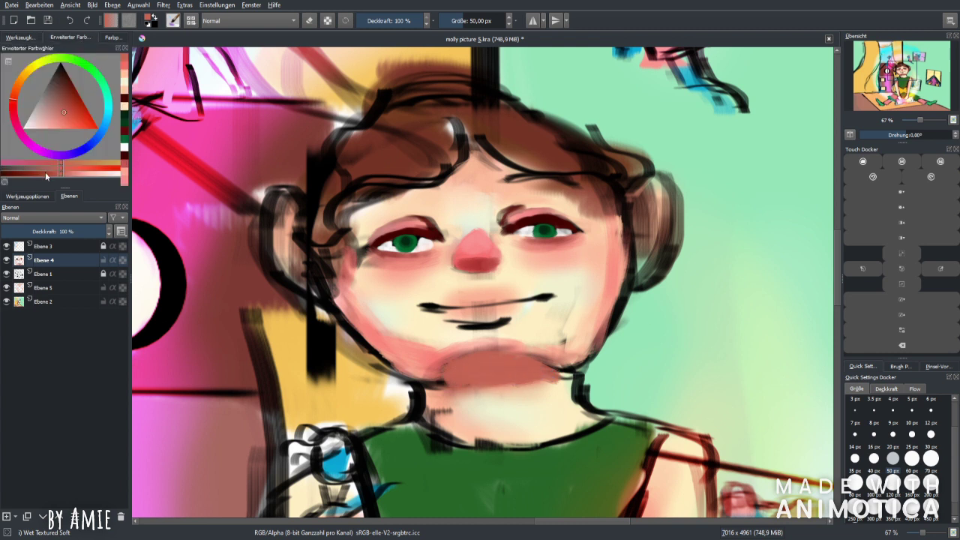
mouse_move(446, 371)
left_mouse_down()
mouse_move(485, 351)
mouse_move(519, 355)
mouse_move(504, 347)
mouse_move(478, 356)
mouse_move(492, 339)
mouse_move(477, 324)
mouse_move(486, 355)
mouse_move(436, 387)
mouse_move(451, 433)
left_mouse_up()
left_click(490, 350, "ctrl")
left_click_drag(559, 368, 571, 406)
Step: Blend pink over the middle of the neck below the chin shadow with a 100 px brush
key("minus")
key("minus")
key("minus")
key("minus")
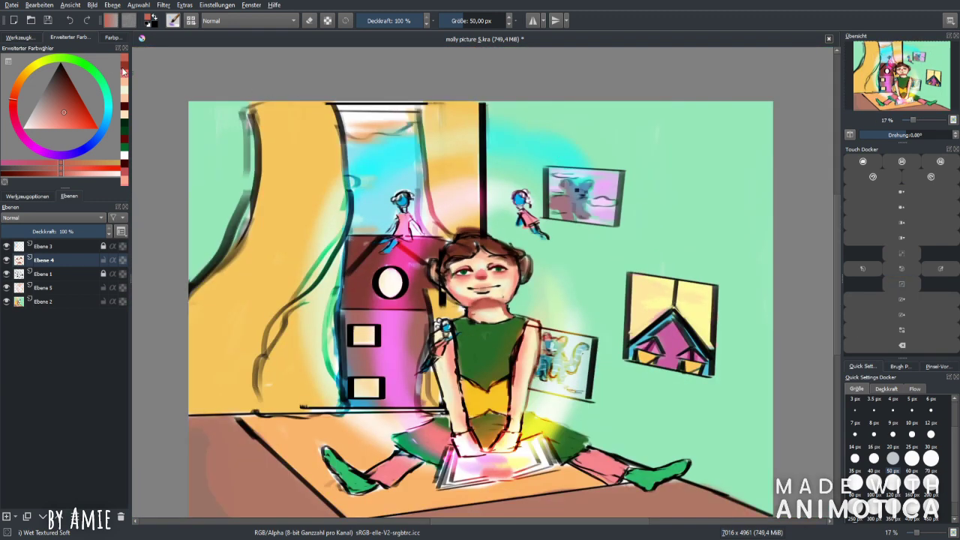
left_click(73, 172)
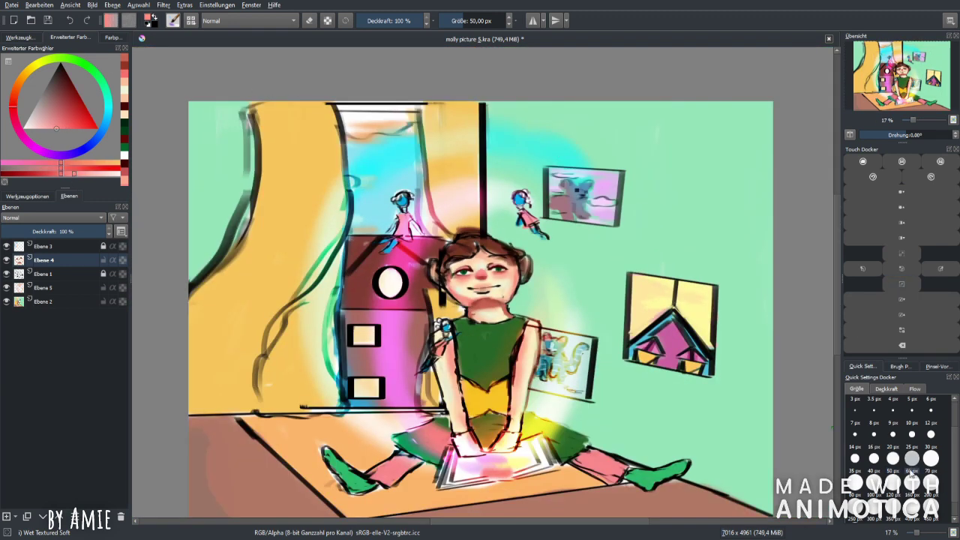
key("plus")
key("plus")
key("plus")
key("plus")
key("bracketright")
key("bracketright")
key("bracketright")
key("bracketright")
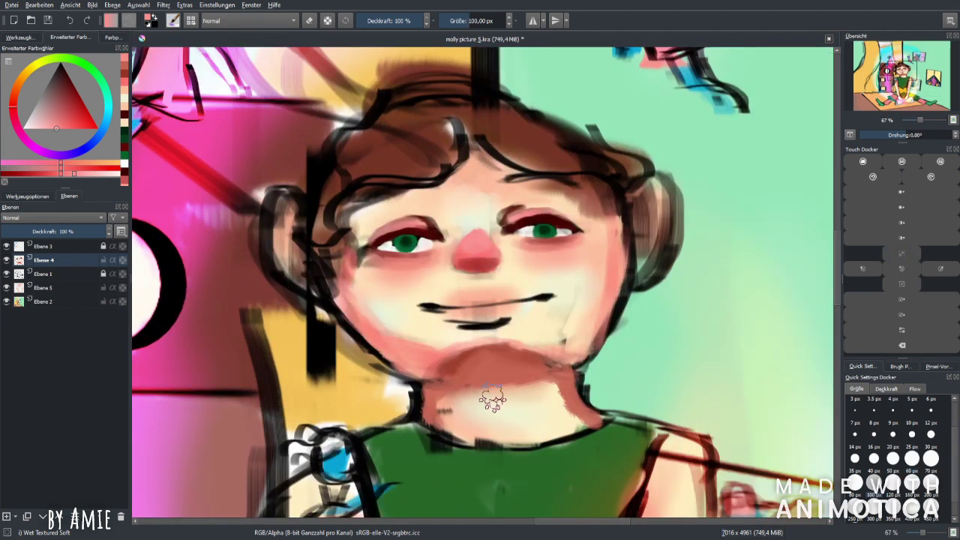
mouse_move(488, 386)
left_mouse_down()
mouse_move(442, 408)
mouse_move(446, 373)
mouse_move(441, 418)
mouse_move(494, 441)
left_mouse_up()
Step: Lighten the lower neck with a sampled light peach using a 70 px brush
left_click(486, 431, "ctrl")
key("bracketleft")
key("bracketleft")
key("bracketleft")
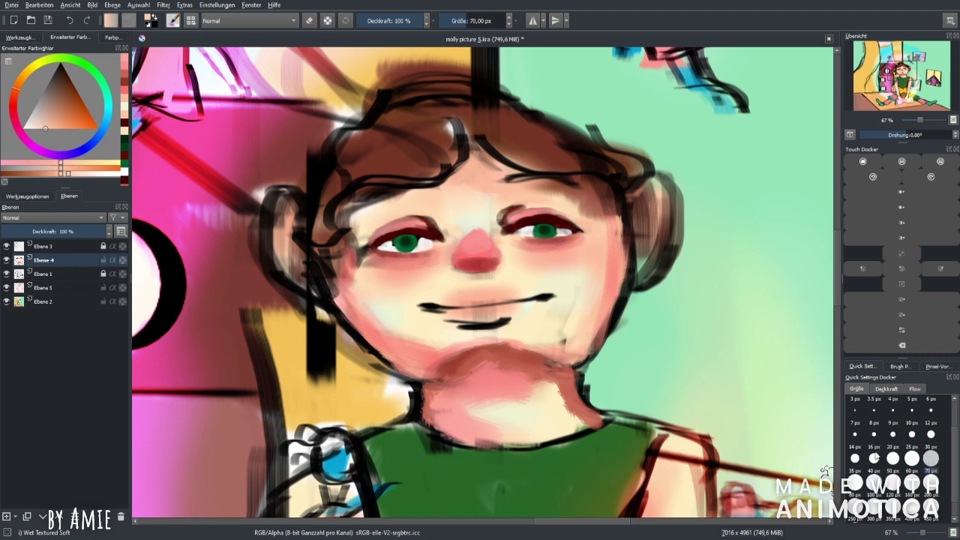
mouse_move(476, 419)
left_mouse_down()
mouse_move(521, 396)
mouse_move(574, 426)
left_mouse_up()
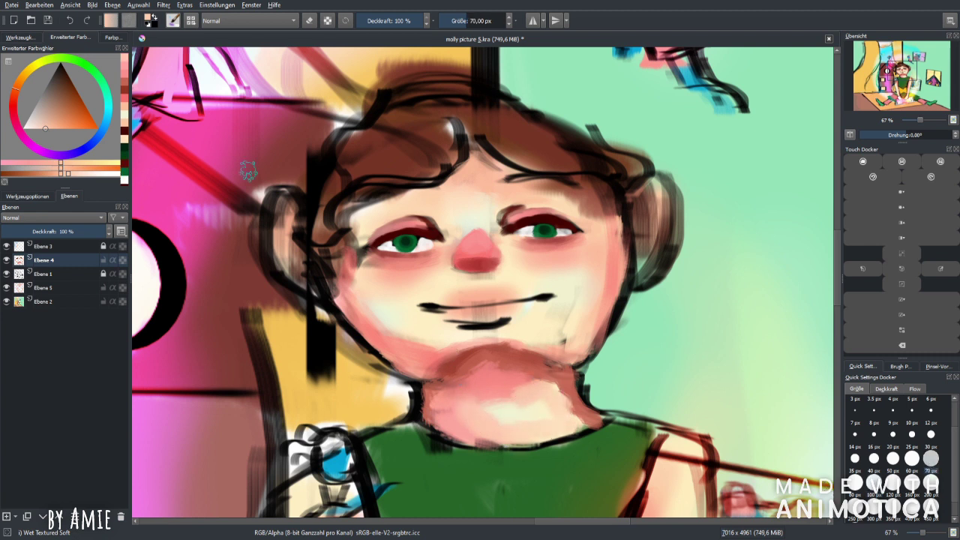
Step: Cover the remaining chin outline with sampled reddish-brown along the jaw's underside at 50 px
left_click(437, 339, "ctrl")
key("bracketleft")
key("bracketleft")
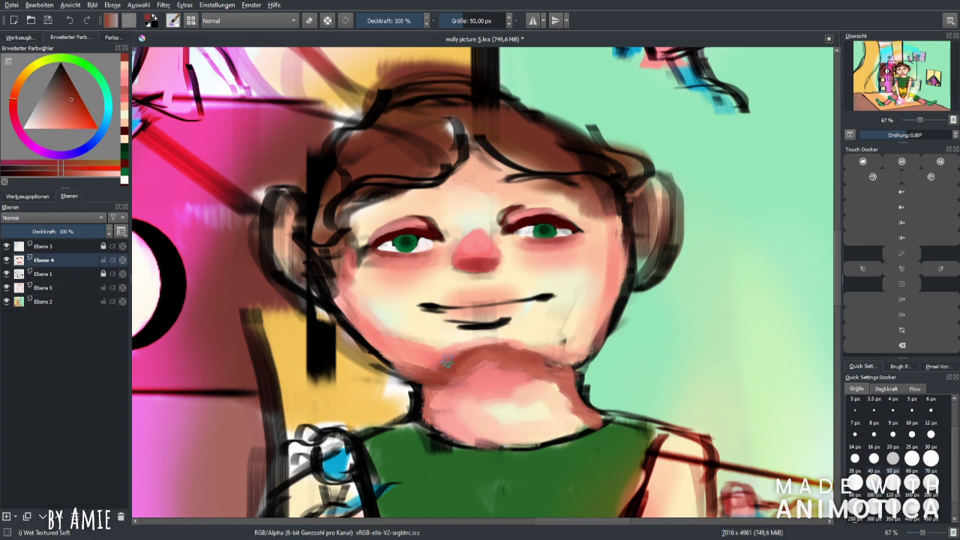
left_click_drag(545, 362, 591, 366)
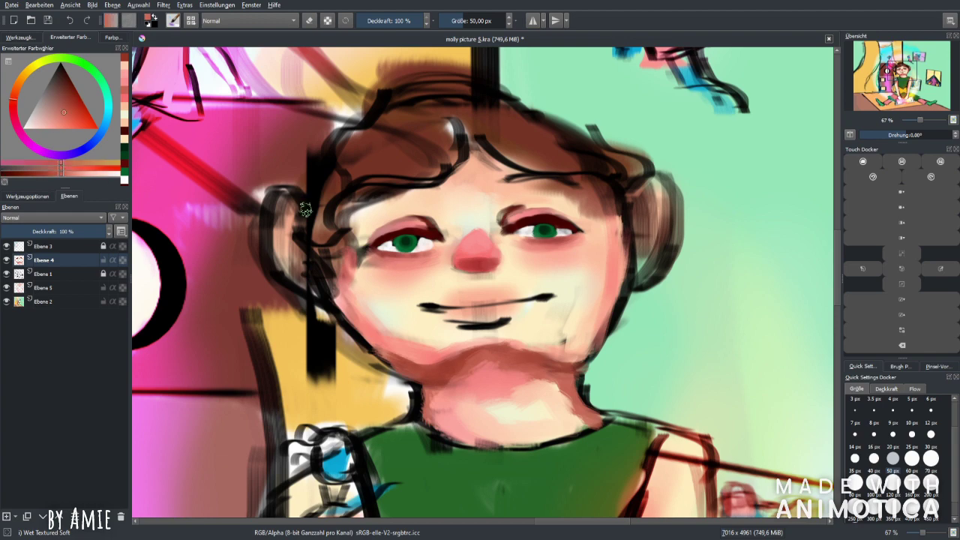
left_click(913, 287)
left_click(913, 287)
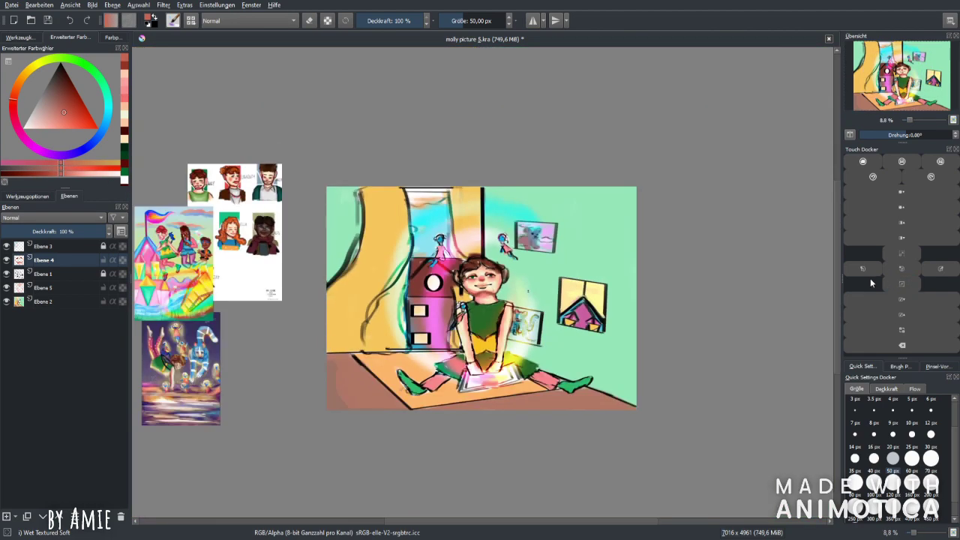
left_click(898, 256)
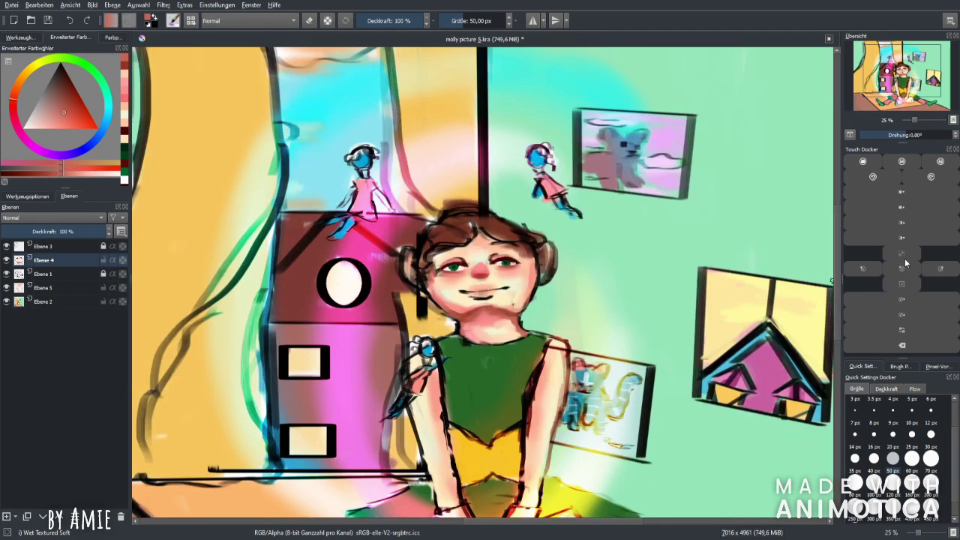
left_click(903, 267)
left_click(634, 360, "ctrl")
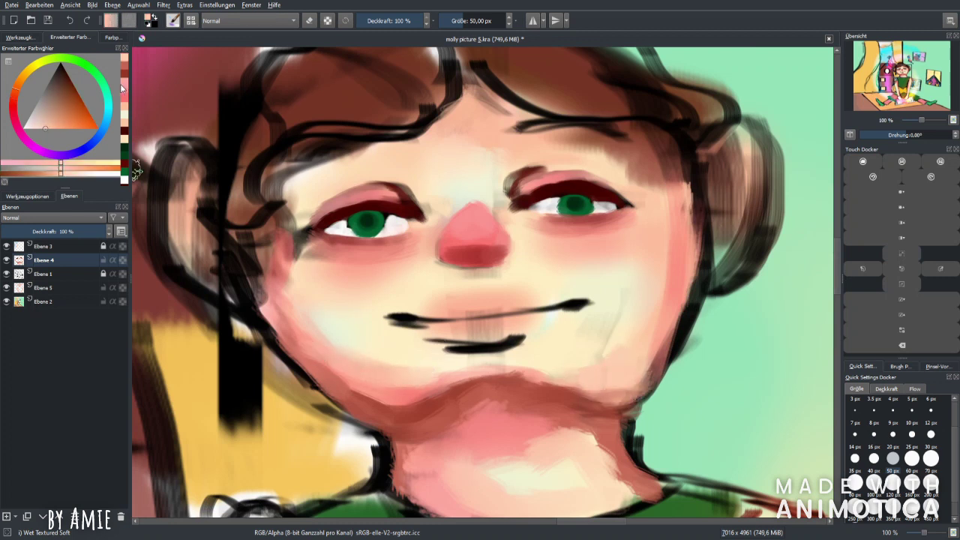
Step: Add a new paint layer at the top of the layer stack and choose white as the paint colour
left_click(20, 37)
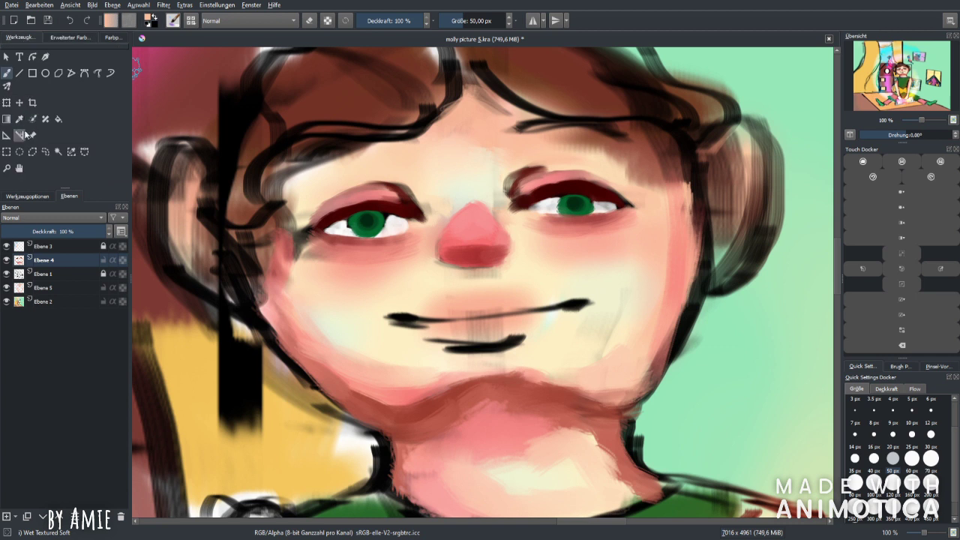
left_click(6, 516)
left_click(70, 36)
left_click(25, 128)
Step: Paint white highlights on the irises and whites of both eyes with the Sharp-silhouette-shape brush at 8 px
left_click(900, 366)
left_click(900, 419)
key("plus")
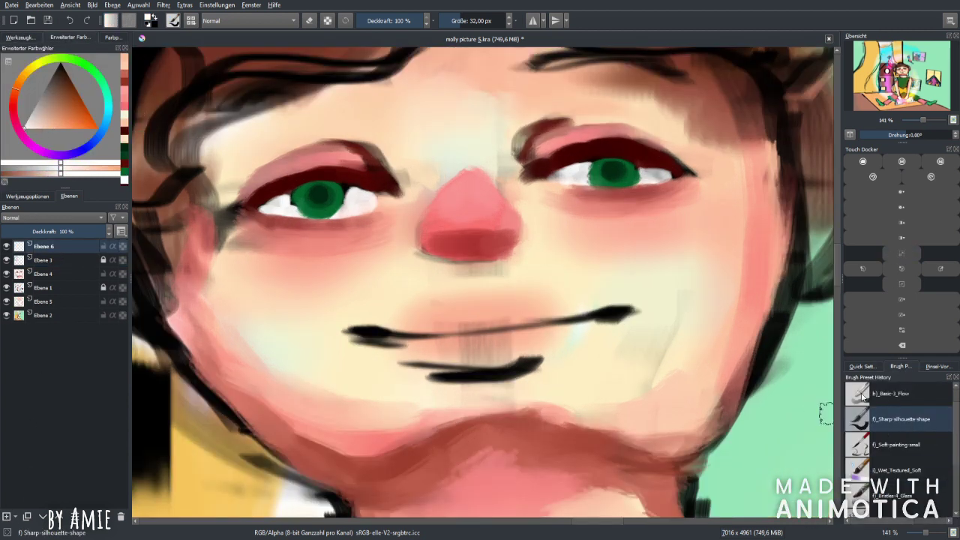
left_click(861, 366)
left_click(874, 423)
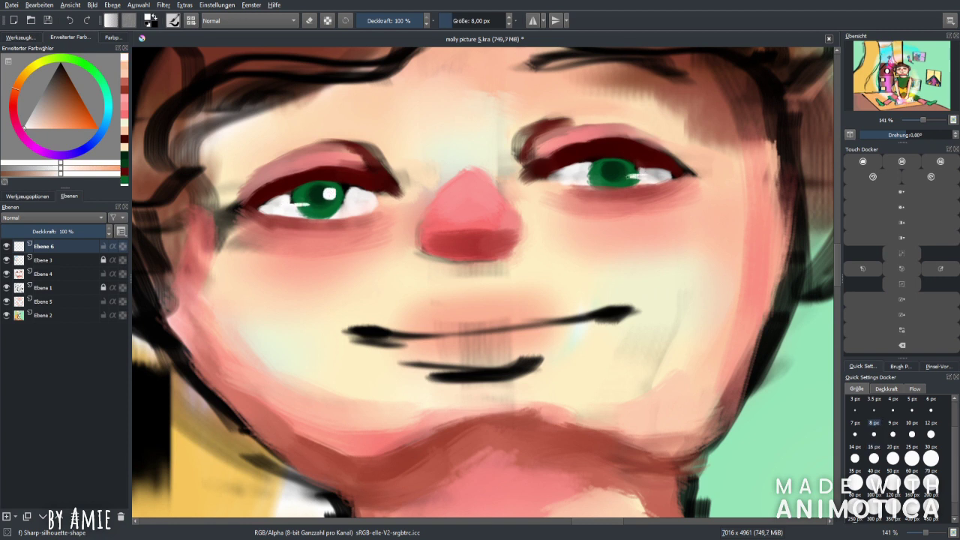
Step: Draw dark red upper and lower eyelashes on both eyes with a sampled colour at 9 px
left_click(20, 39)
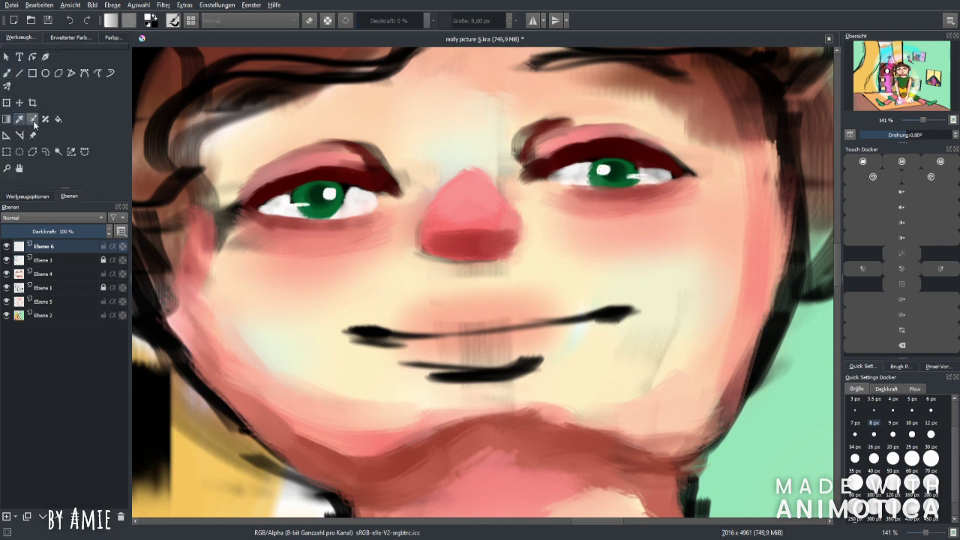
left_click(893, 423)
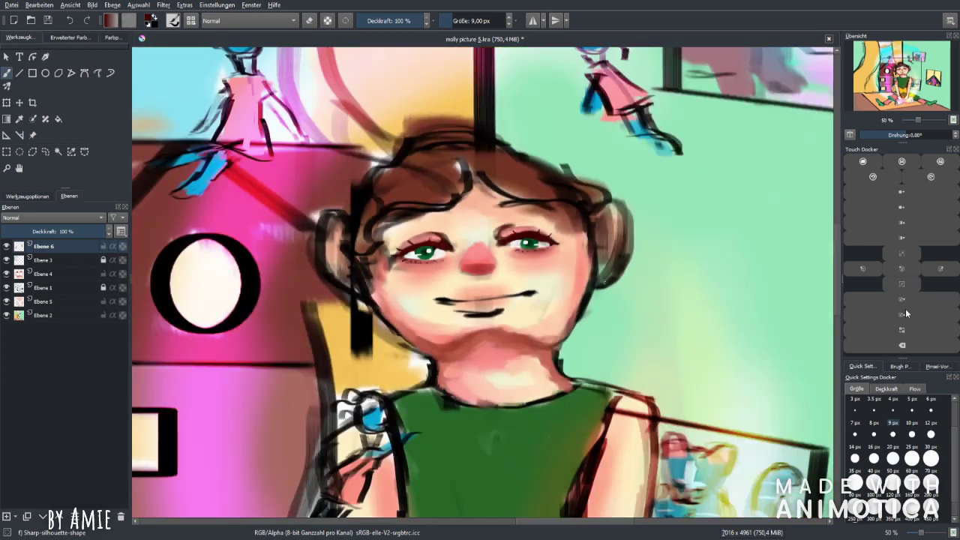
Step: Blend sampled skin pink over the sketch remnants below the outer corner of the child's right eye using Wet Textured Soft at 30 px
left_click(901, 366)
key("slash")
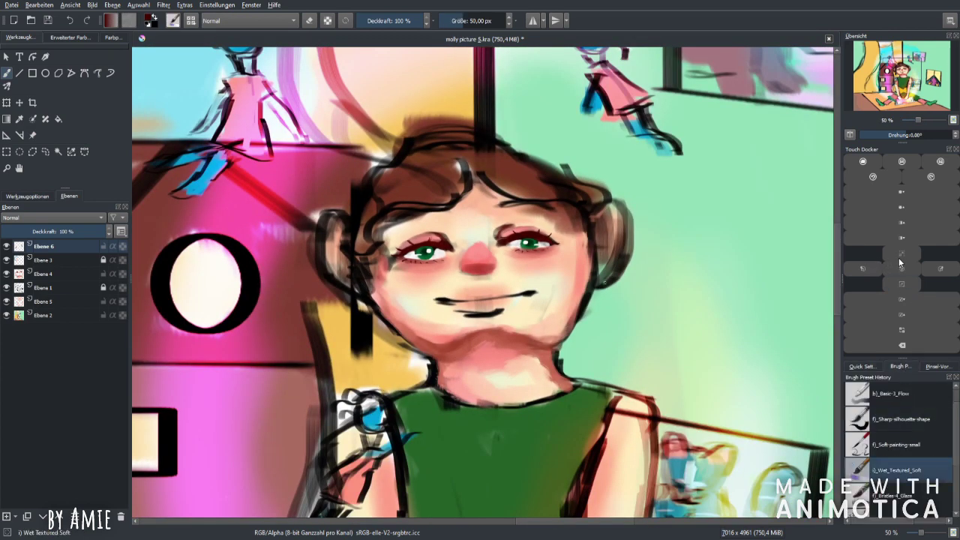
key("1")
left_click(861, 366)
left_click(931, 457)
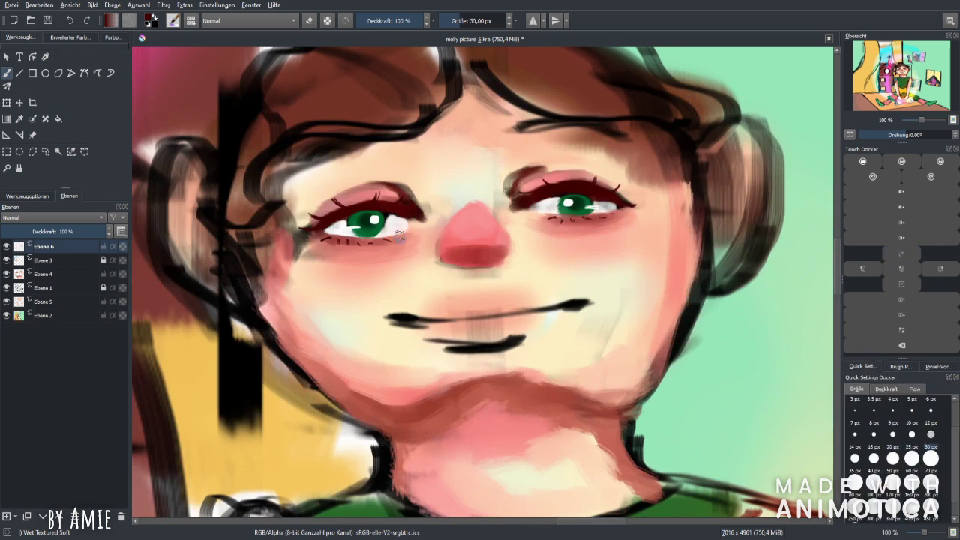
left_click(311, 261, "ctrl")
left_click_drag(297, 255, 318, 261)
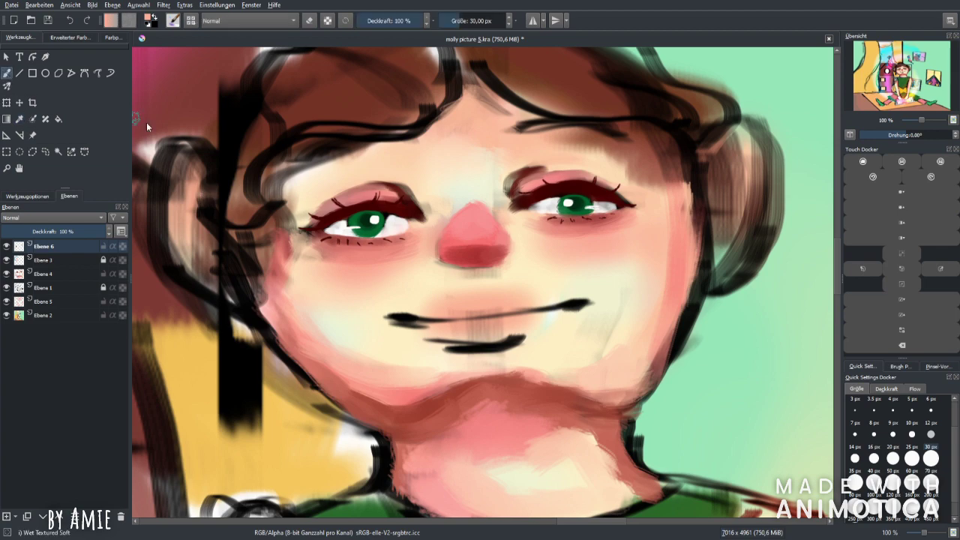
Step: Paint full reddish-pink lips over the mouth sketch and add a pale cyan highlight to the nose, using a 60 px brush
left_click(910, 473)
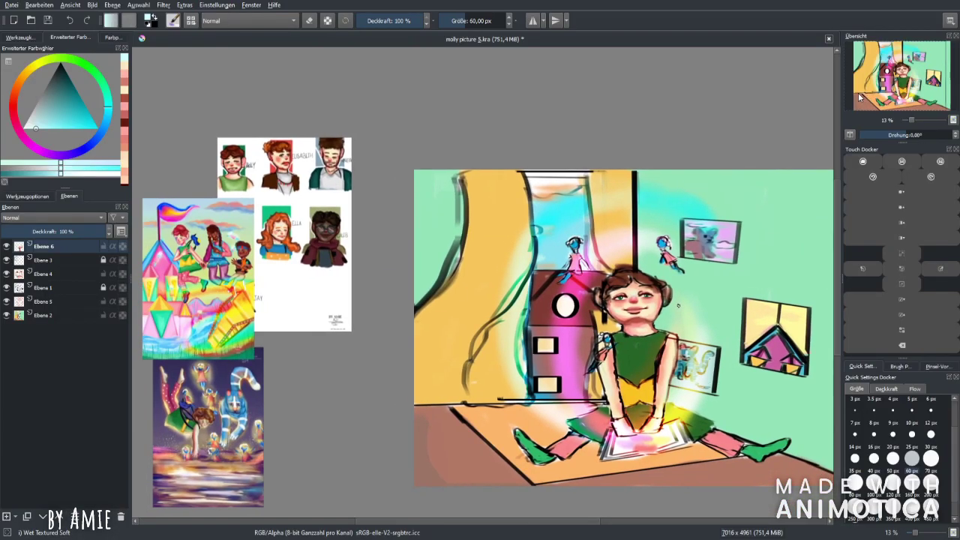
left_click_drag(864, 99, 894, 101)
Step: Dot dark reddish-brown freckles across the cheeks, nose and forehead with a 16 px brush
left_click(21, 37)
left_click(70, 36)
left_click(16, 109)
left_click(911, 442)
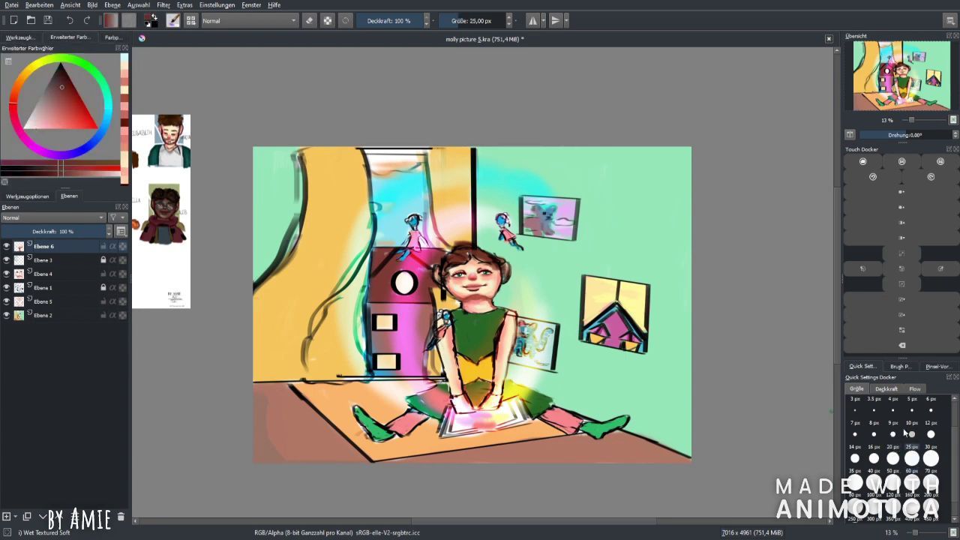
left_click(901, 253)
left_click(874, 454)
left_click(443, 226)
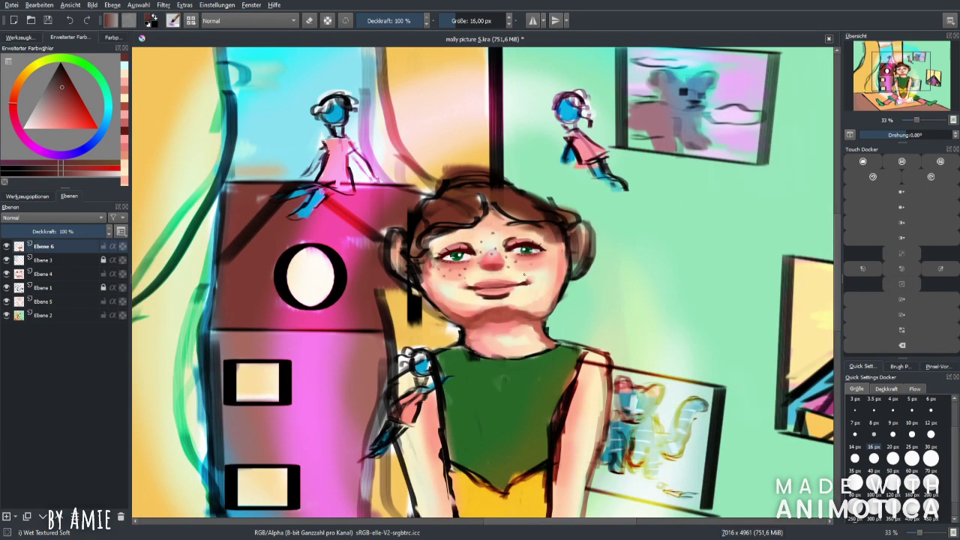
Step: Save the painting
key("ctrl+s")
key("plus")
key("plus")
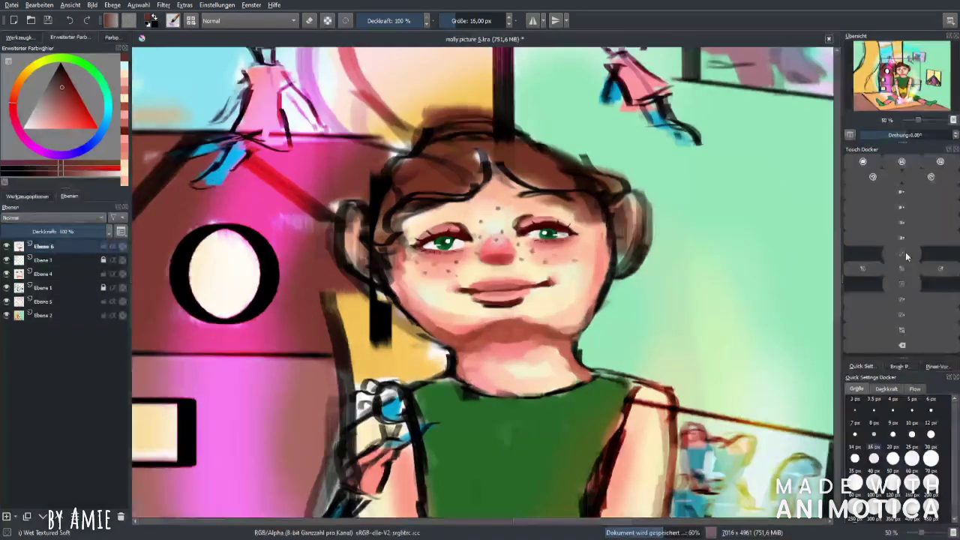
Step: Paint coral red inside the upper part of both ears with a 60 px brush
left_click(18, 37)
left_click(235, 154)
left_click(113, 37)
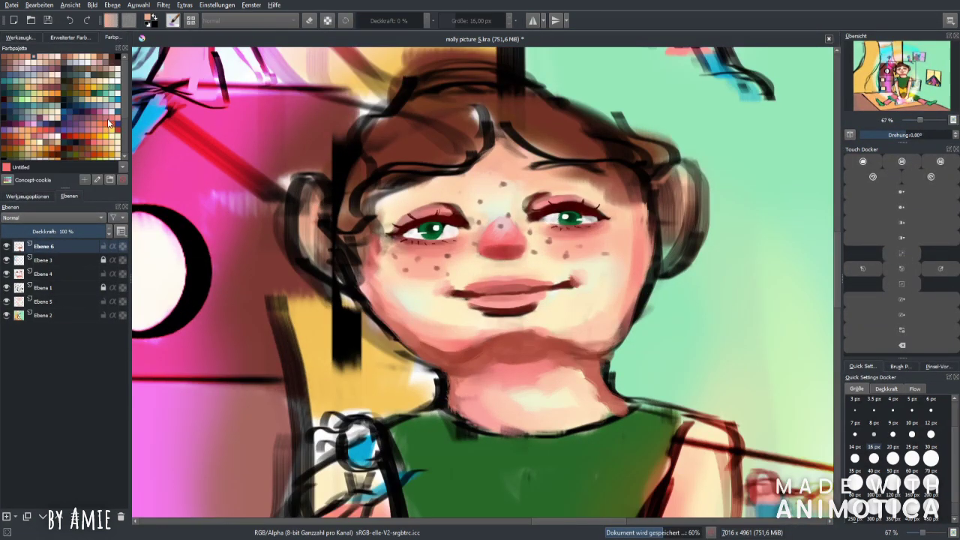
left_click(18, 37)
left_click(911, 459)
mouse_move(311, 196)
left_mouse_down()
mouse_move(311, 248)
mouse_move(315, 223)
left_mouse_up()
mouse_move(653, 194)
left_mouse_down()
mouse_move(667, 172)
mouse_move(666, 216)
left_mouse_up()
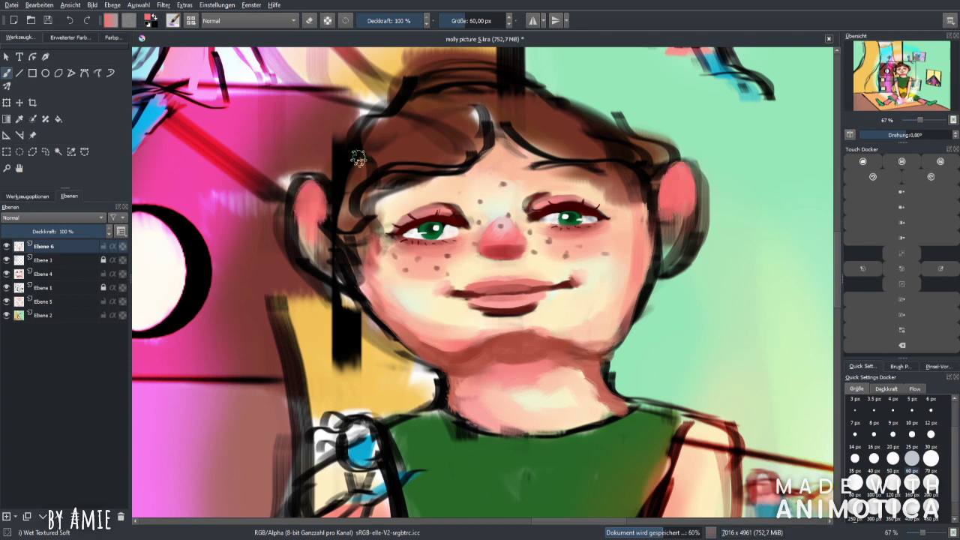
Step: Fill the lower inner part of both ears with a lighter pink, covering the inner sketch lines at 60 px
left_click(70, 37)
left_click(54, 128)
left_click_drag(322, 214, 319, 266)
left_click_drag(311, 232, 333, 284)
mouse_move(664, 259)
left_mouse_down()
mouse_move(676, 213)
mouse_move(666, 267)
left_mouse_up()
left_click_drag(307, 243, 322, 281)
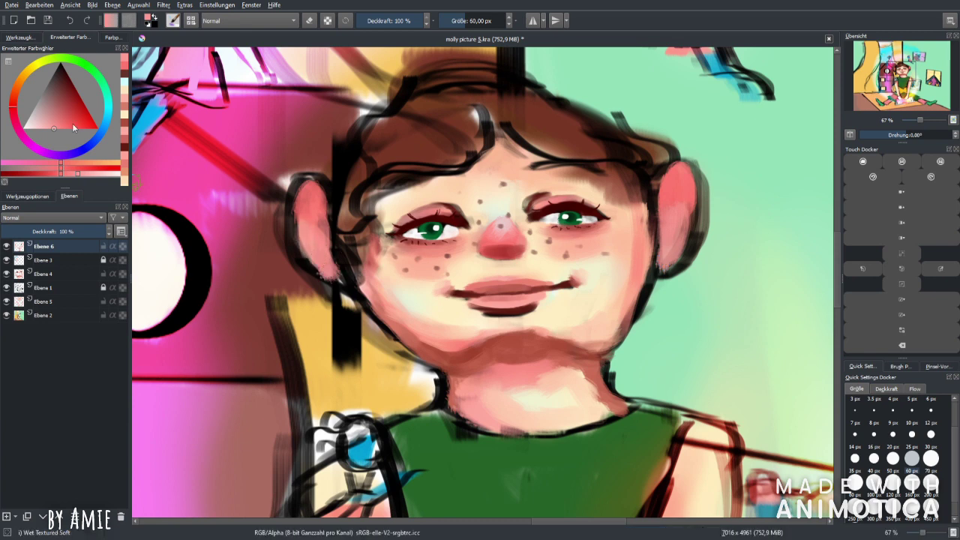
Step: Paint dark red inner fold lines into both ears with a 20 px brush
left_click(72, 92)
left_click(892, 454)
key("1")
left_click_drag(233, 185, 255, 239)
mouse_move(240, 154)
left_mouse_down()
mouse_move(217, 204)
mouse_move(259, 272)
left_mouse_up()
left_click_drag(218, 191, 225, 249)
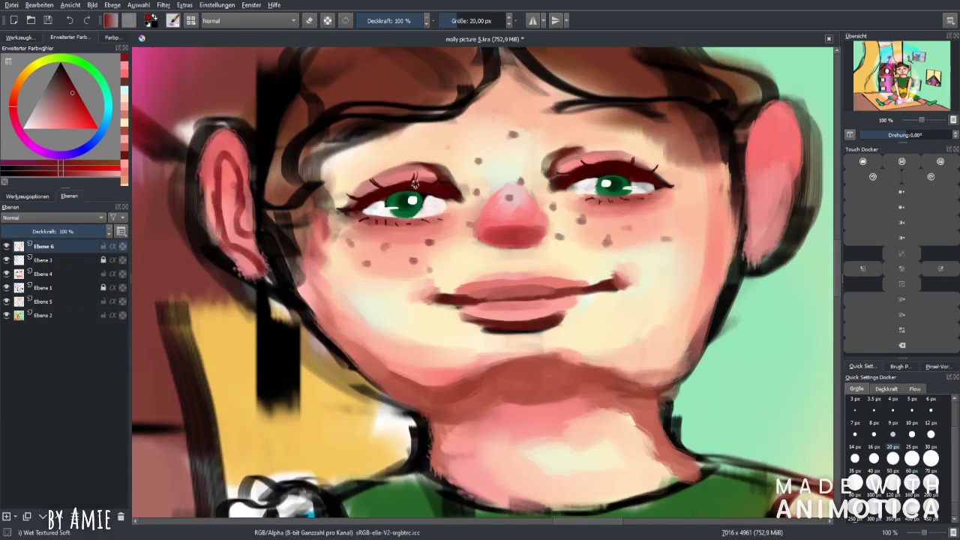
left_click_drag(765, 154, 762, 222)
mouse_move(784, 124)
left_mouse_down()
mouse_move(762, 172)
mouse_move(779, 226)
left_mouse_up()
Step: Shade the rim and inner fold of the left ear in pink tones with a 35 px brush
left_click(780, 222, "ctrl")
left_click(912, 457)
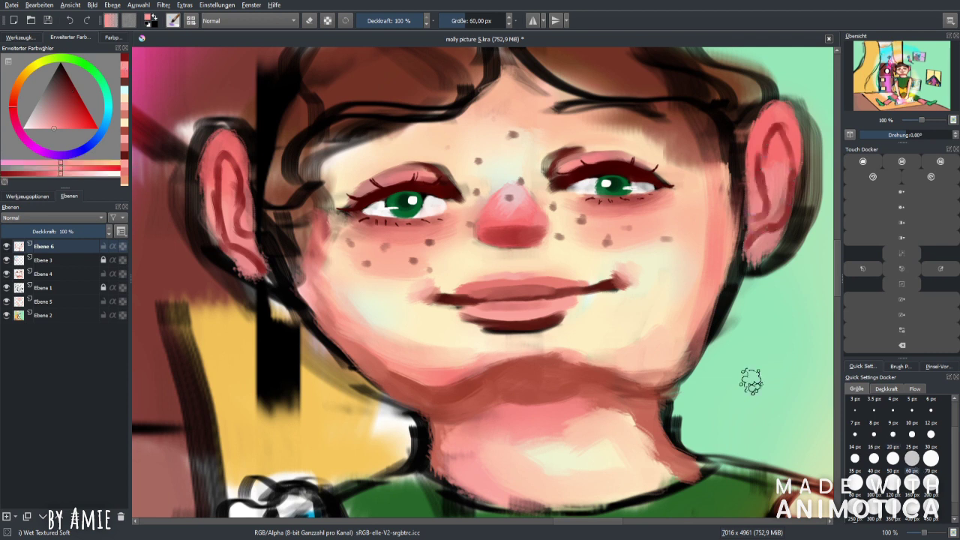
left_click(855, 471)
mouse_move(258, 276)
left_mouse_down()
mouse_move(208, 244)
mouse_move(264, 279)
mouse_move(222, 256)
mouse_move(204, 208)
left_mouse_up()
left_click(124, 91)
mouse_move(219, 129)
left_mouse_down()
mouse_move(196, 169)
mouse_move(200, 198)
left_mouse_up()
mouse_move(221, 166)
left_mouse_down()
mouse_move(231, 216)
mouse_move(256, 252)
left_mouse_up()
Step: Add muted pink strokes inside the folds of both ears
left_click(63, 124)
mouse_move(246, 196)
left_mouse_down()
mouse_move(252, 229)
mouse_move(225, 144)
mouse_move(239, 174)
left_mouse_up()
mouse_move(758, 197)
left_mouse_down()
mouse_move(759, 135)
mouse_move(776, 188)
mouse_move(756, 229)
mouse_move(780, 239)
left_mouse_up()
left_click(49, 129)
Step: Examine the repainted ears within the whole picture and at close range
key("minus")
key("minus")
key("minus")
key("minus")
key("minus")
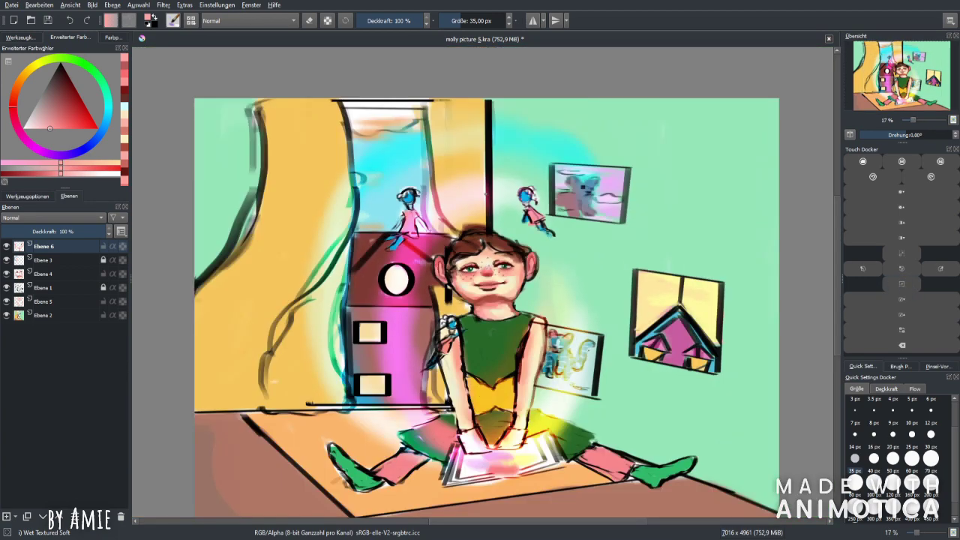
left_click(126, 90)
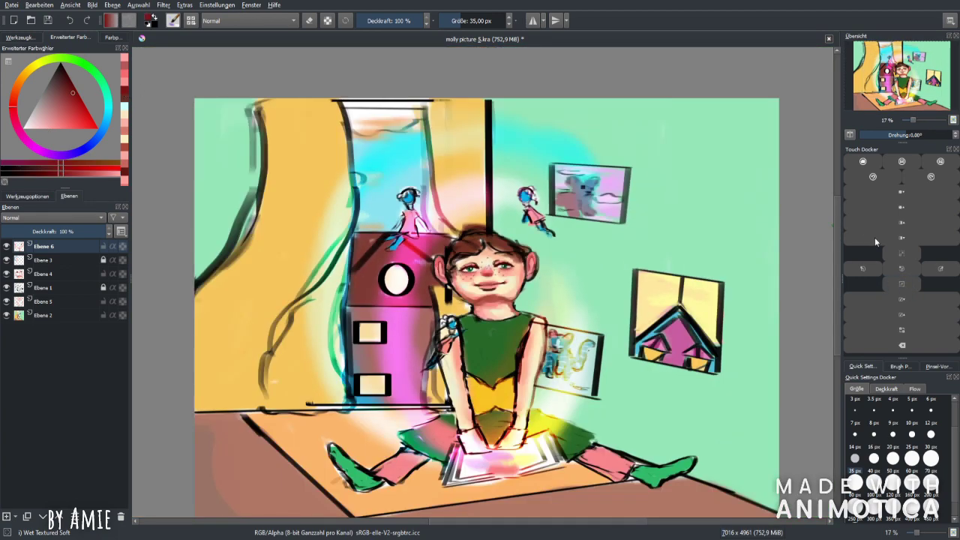
key("plus")
key("plus")
key("plus")
key("plus")
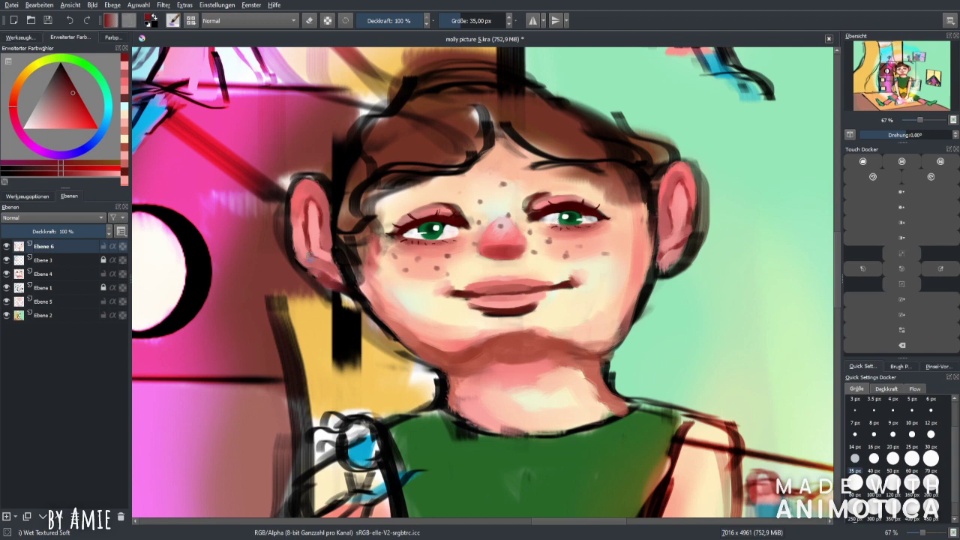
key("minus")
key("minus")
key("minus")
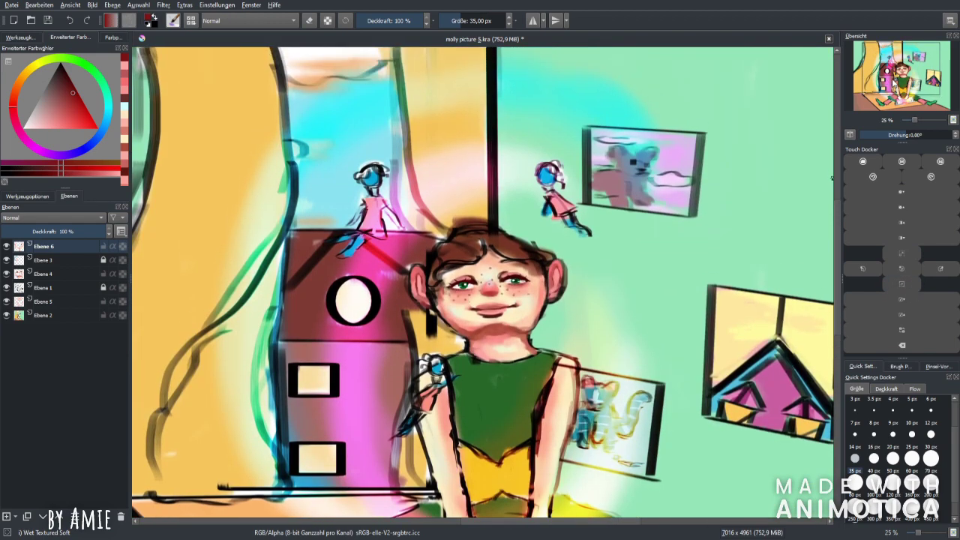
key("plus")
key("plus")
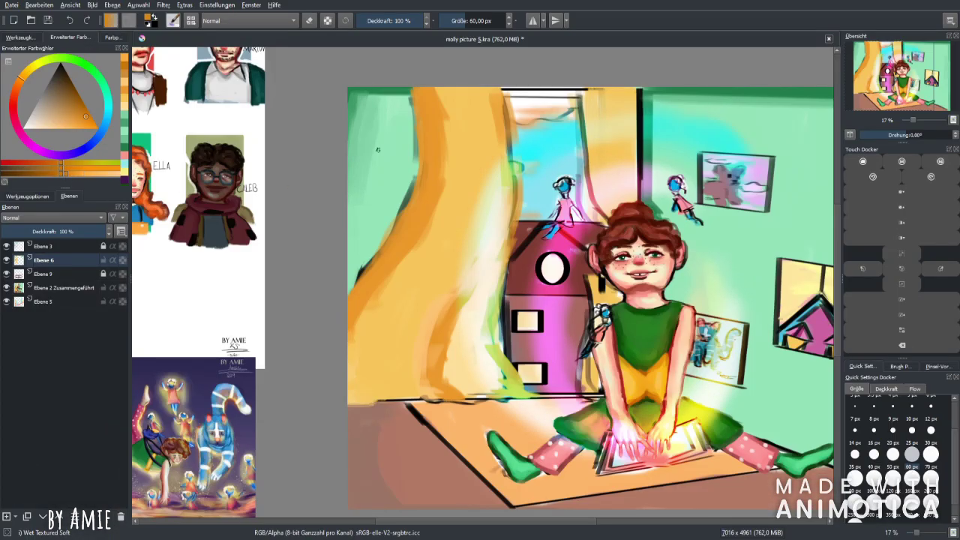
Step: Paint dark orange folds down the large left curtain and along its window edge with a 200 px brush
left_click(873, 478)
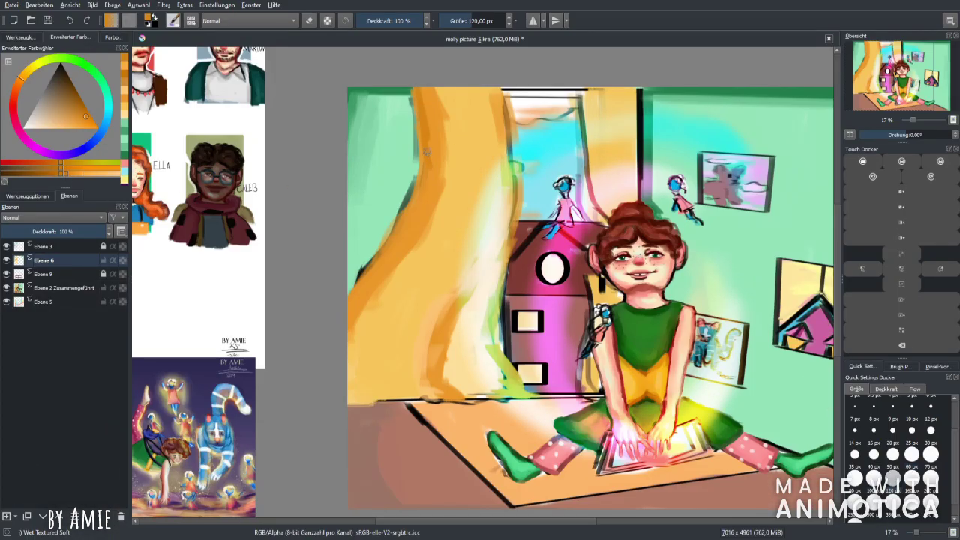
left_click(931, 478)
left_click_drag(440, 169, 390, 330)
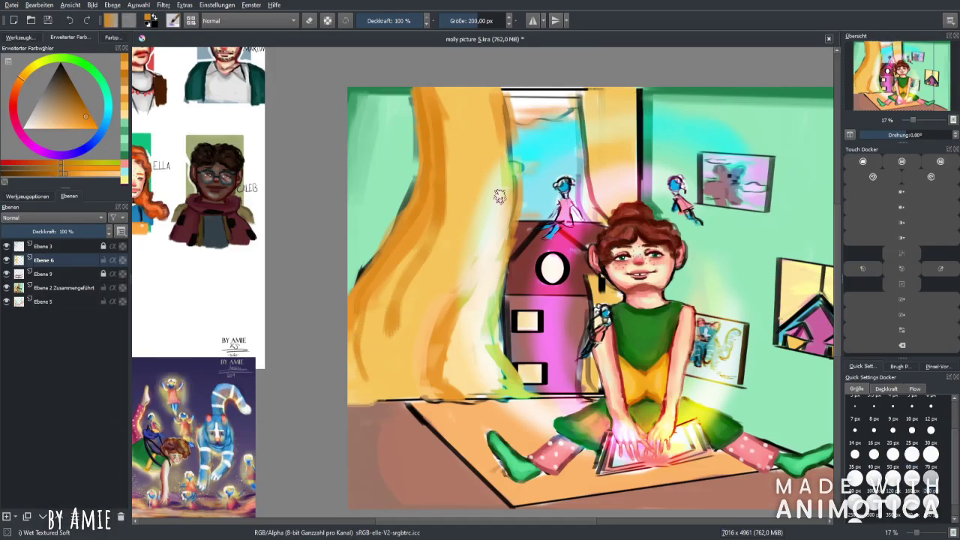
left_click_drag(495, 89, 504, 184)
left_click_drag(504, 109, 502, 225)
left_click_drag(492, 259, 446, 302)
left_click_drag(480, 240, 376, 285)
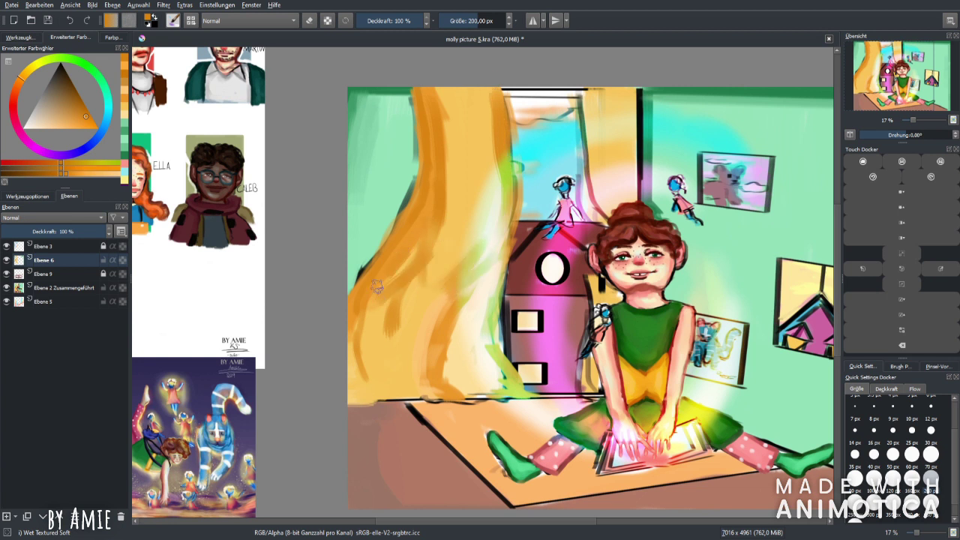
Step: Blend lighter yellow-orange strokes over the left curtain's folds from its upper edge down to the hem
left_click(94, 172)
mouse_move(418, 306)
left_mouse_down()
mouse_move(375, 315)
mouse_move(353, 352)
mouse_move(402, 279)
left_mouse_up()
left_click(409, 200, "ctrl")
mouse_move(409, 200)
left_mouse_down()
mouse_move(411, 259)
mouse_move(379, 297)
left_mouse_up()
left_click_drag(439, 180, 440, 240)
left_click_drag(440, 161, 440, 225)
left_click_drag(454, 296, 454, 367)
left_click_drag(450, 330, 449, 390)
left_click_drag(495, 124, 494, 156)
left_click_drag(493, 98, 494, 166)
left_click_drag(443, 90, 447, 166)
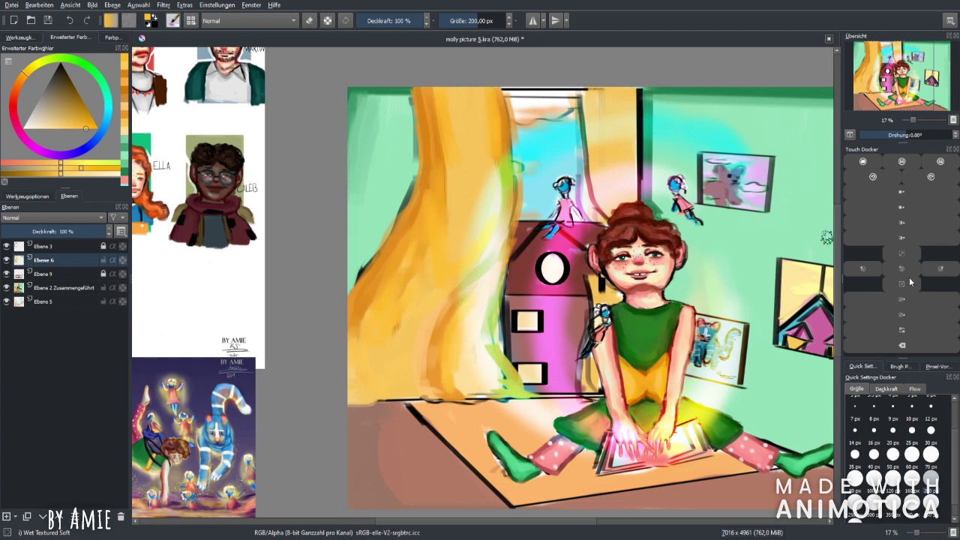
Step: Shade the left curtain's outer edge in darker ochre with a 100 px brush
left_click(900, 292)
left_click(86, 110)
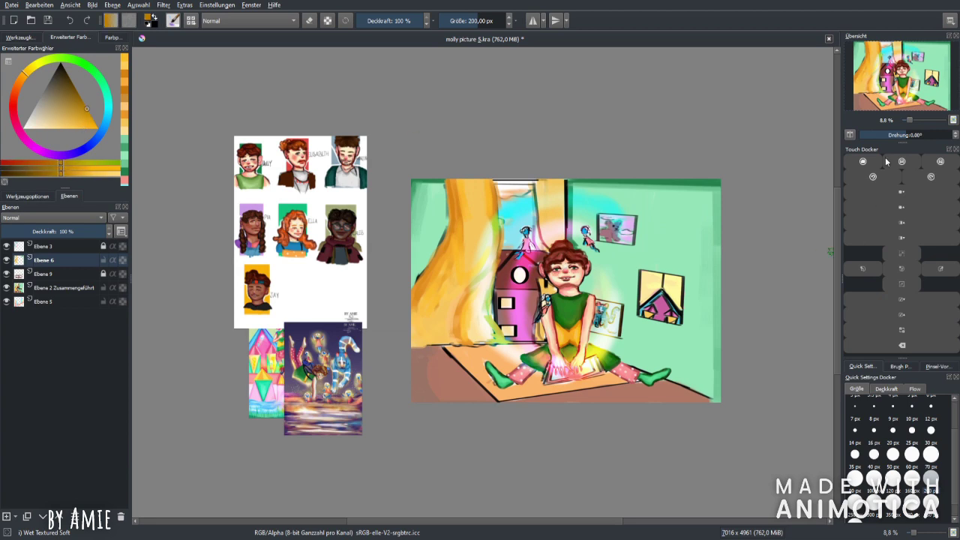
left_click(905, 259)
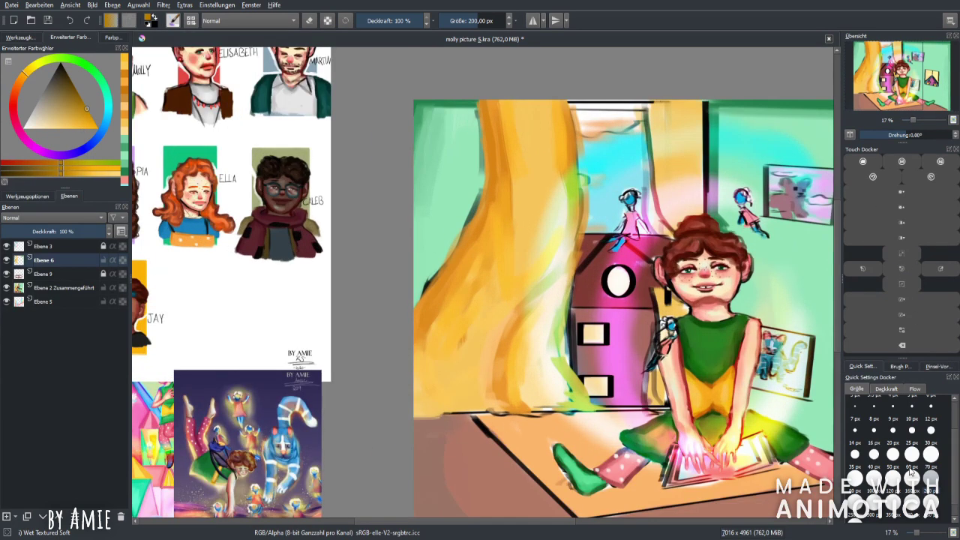
left_click(873, 478)
mouse_move(474, 133)
left_mouse_down()
mouse_move(485, 161)
mouse_move(480, 214)
mouse_move(410, 304)
left_mouse_up()
left_click_drag(465, 241, 433, 293)
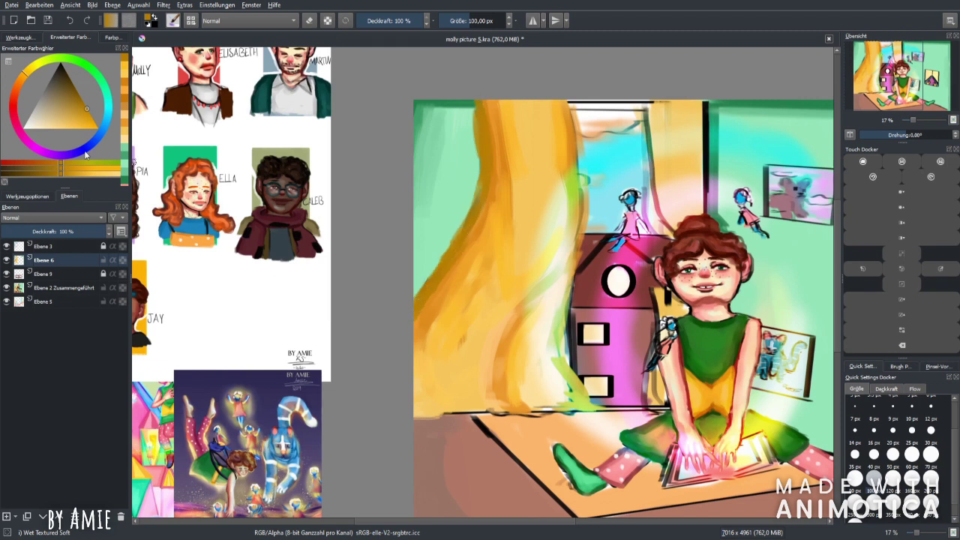
Step: Lighten the lower outer part of the left curtain in pale orange with a 350 px brush
left_click(88, 160)
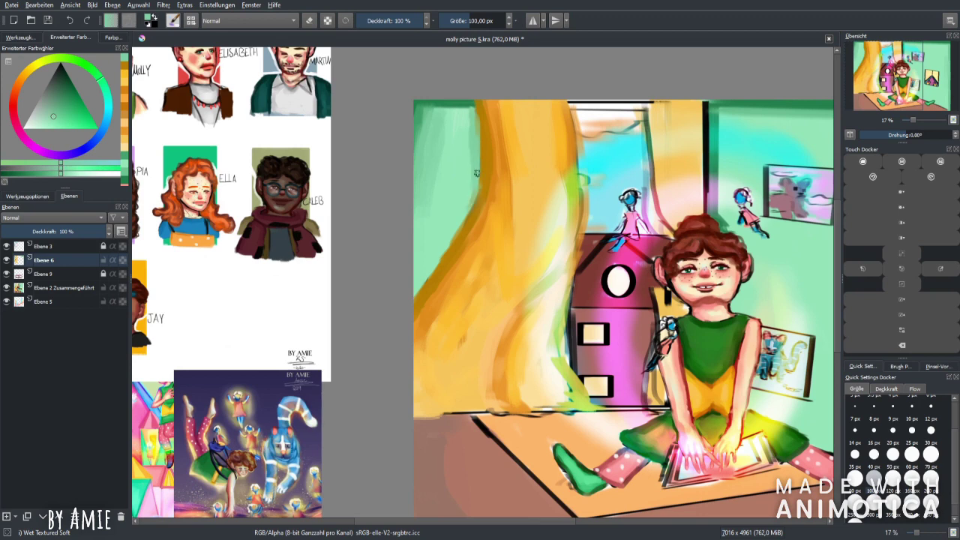
key("minus")
key("minus")
left_click(125, 105)
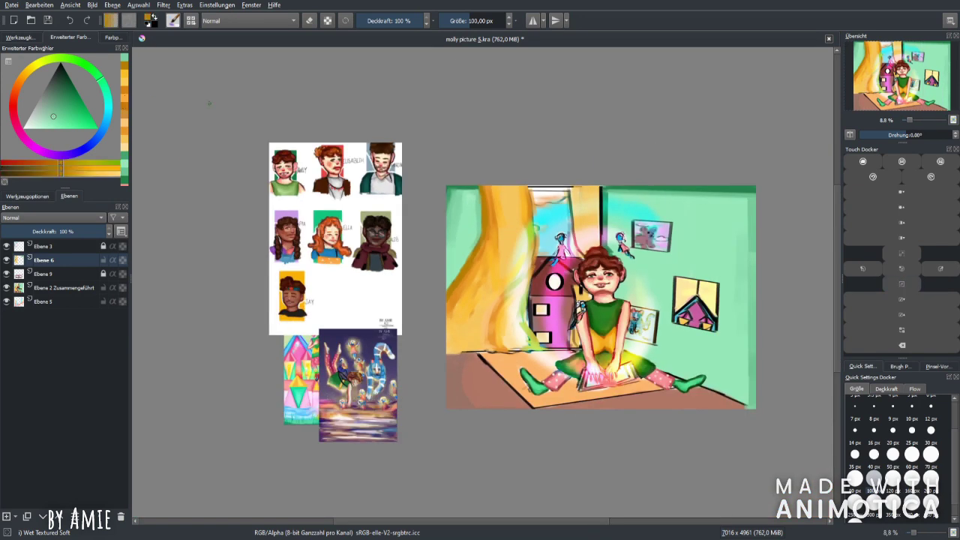
left_click(893, 478)
key("plus")
key("plus")
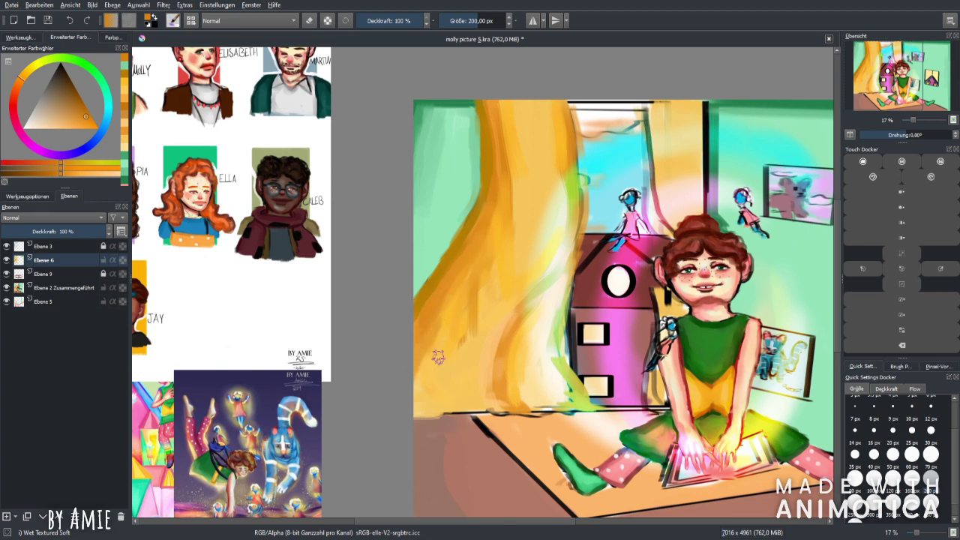
left_click(89, 174)
left_click(892, 504)
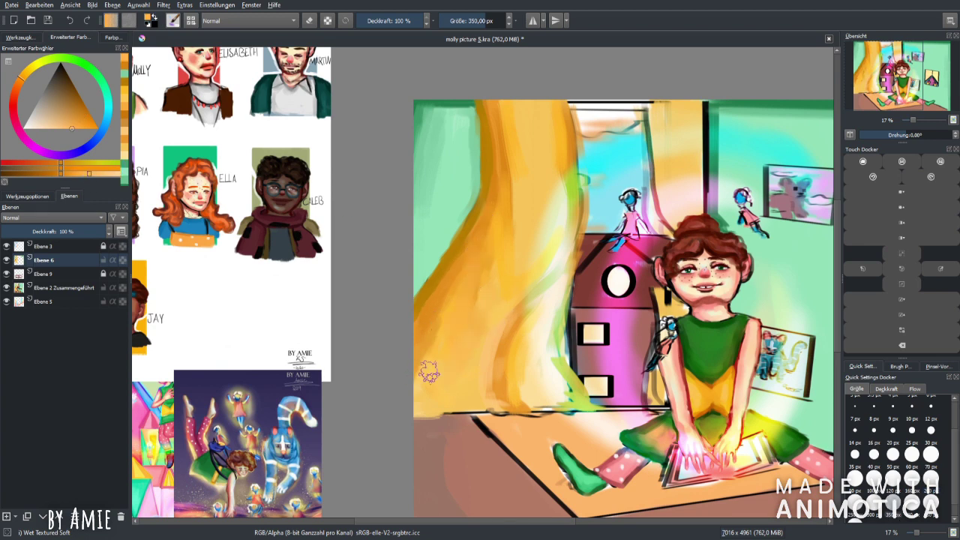
left_click(53, 129)
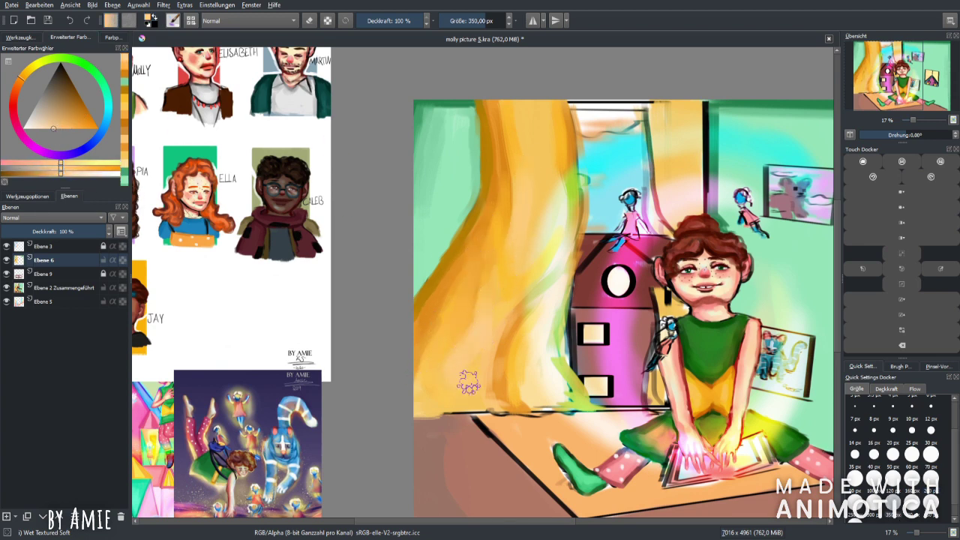
Step: Blend sampled curtain tones along the left curtain's middle folds and inner hem with a 160 px brush
left_click(503, 176, "ctrl")
key("bracketleft")
key("bracketleft")
key("bracketleft")
mouse_move(513, 211)
left_mouse_down()
mouse_move(497, 131)
mouse_move(496, 252)
mouse_move(512, 285)
mouse_move(564, 260)
mouse_move(502, 367)
mouse_move(536, 315)
mouse_move(512, 356)
mouse_move(574, 208)
mouse_move(513, 332)
mouse_move(535, 325)
mouse_move(553, 342)
mouse_move(566, 398)
mouse_move(552, 334)
left_mouse_up()
left_click(529, 273, "ctrl")
mouse_move(555, 293)
left_mouse_down()
mouse_move(552, 393)
mouse_move(562, 294)
left_mouse_up()
mouse_move(583, 376)
left_mouse_down()
mouse_move(541, 408)
mouse_move(566, 396)
left_mouse_up()
Step: Define the left curtain's inner edge and fold lines in sampled dark orange with a 60 px brush
left_click_drag(913, 120, 909, 120)
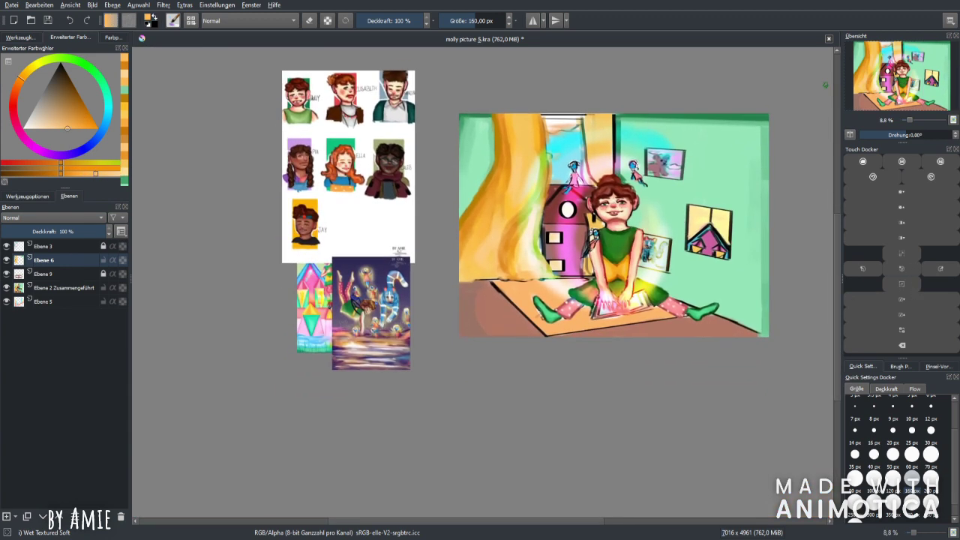
left_click(907, 71)
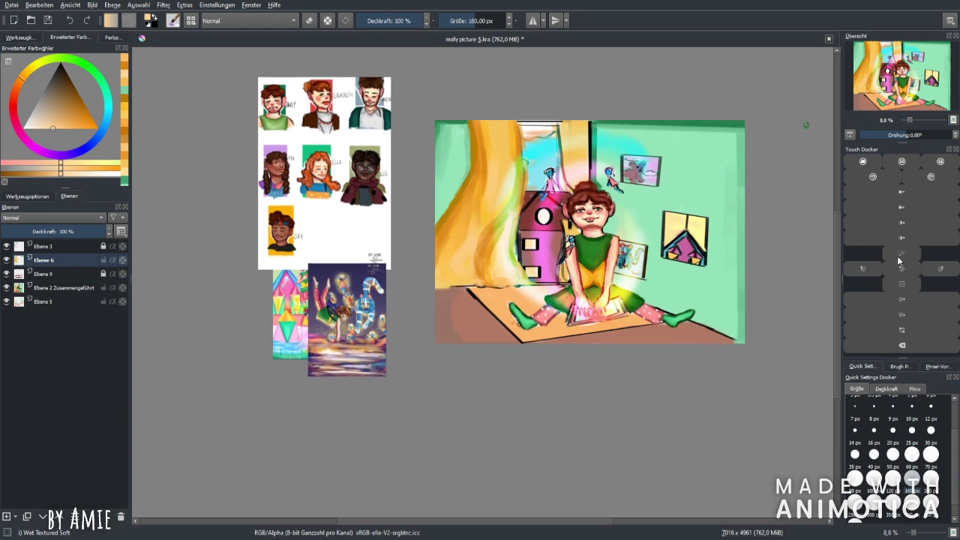
scroll(487, 284, "up", 3)
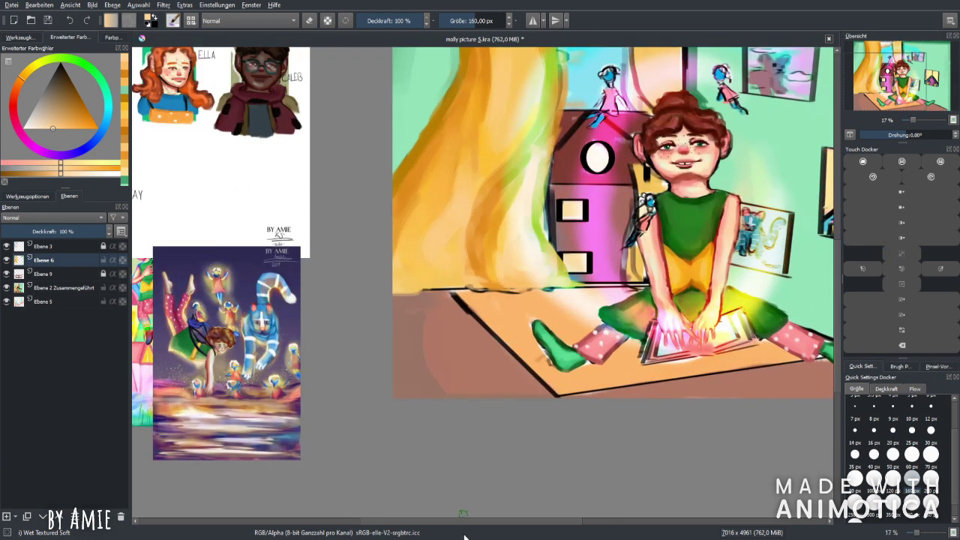
scroll(477, 290, "up", 1)
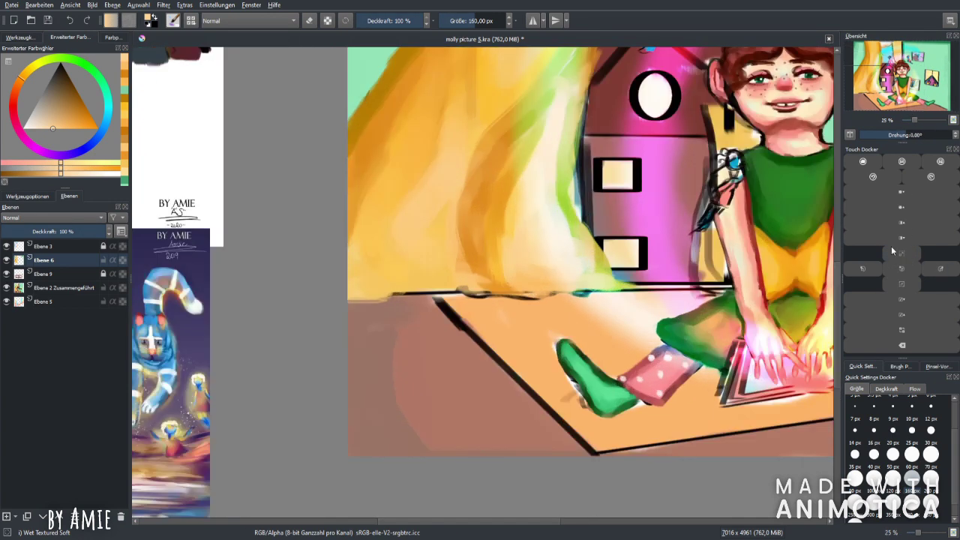
left_click(889, 96)
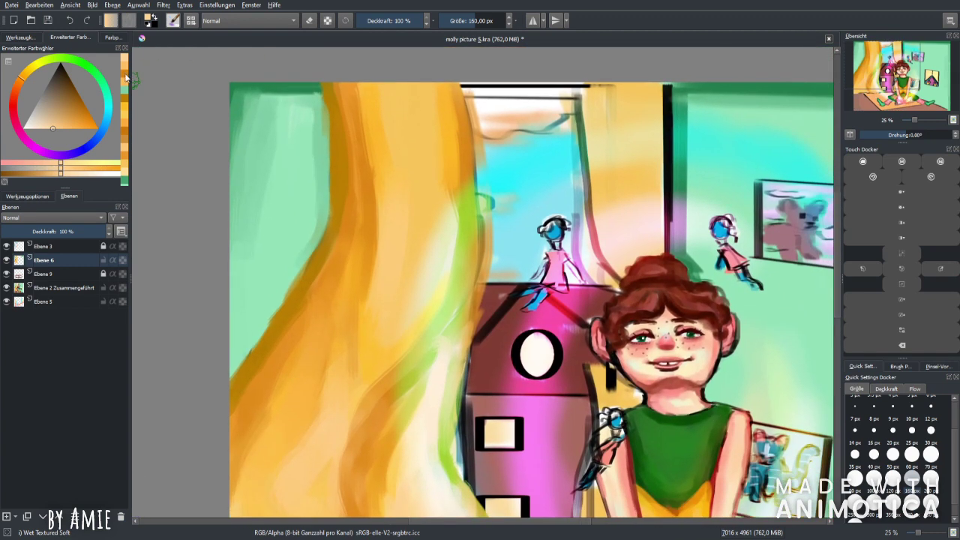
left_click(374, 148, "ctrl")
left_click(930, 454)
left_click(911, 454)
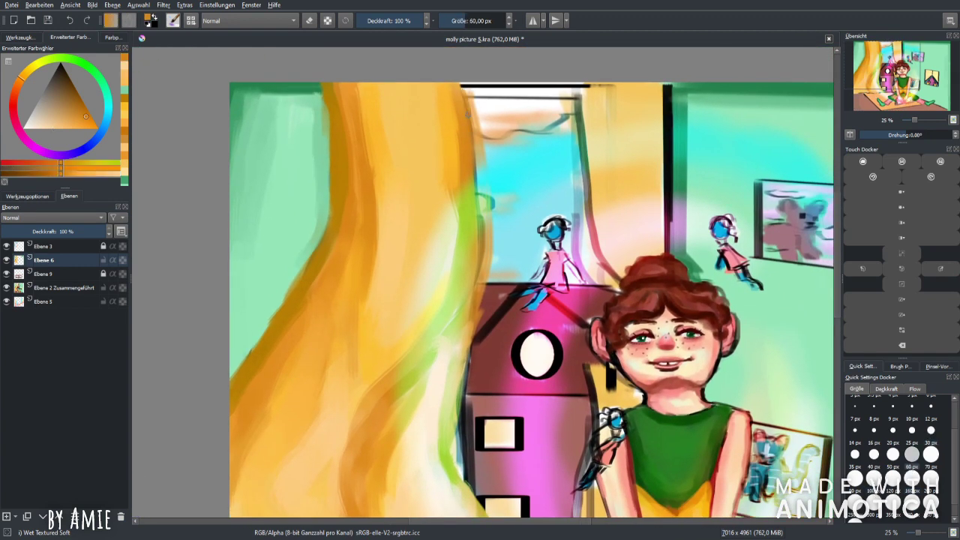
left_click_drag(466, 284, 362, 439)
Step: Paint a dark orange inner edge on the right curtain beside the window with a 120 px brush
left_click(904, 284)
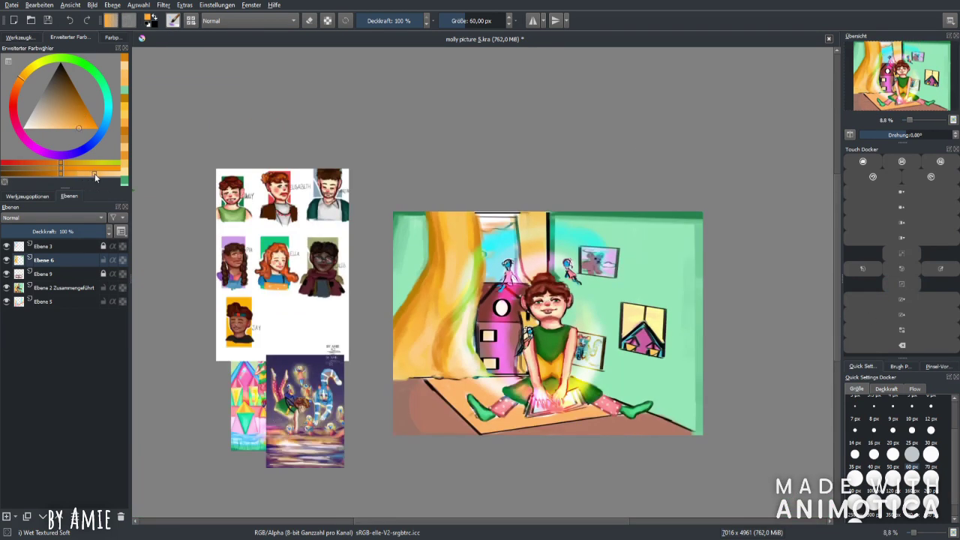
left_click(874, 480)
scroll(321, 373, "up", 4)
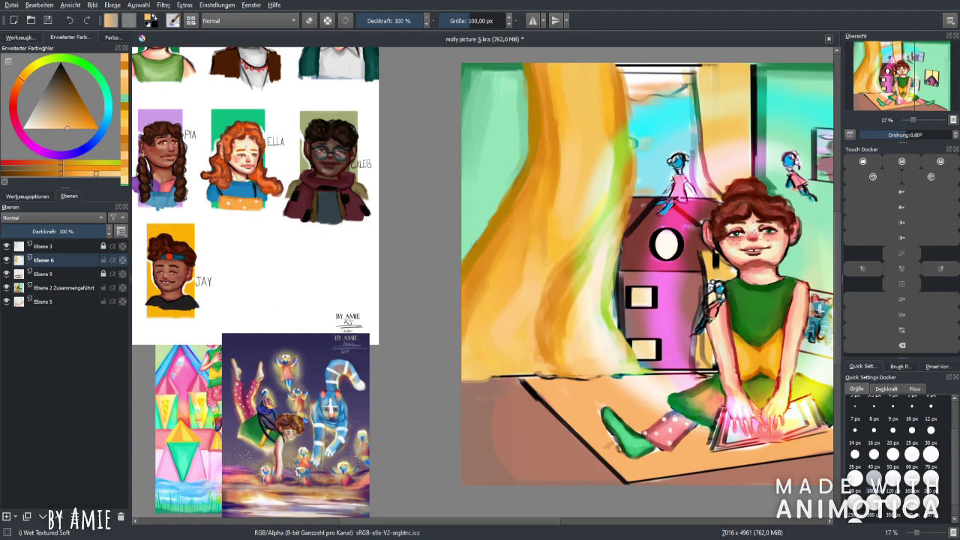
mouse_move(901, 85)
left_mouse_down()
mouse_move(935, 78)
mouse_move(907, 95)
left_mouse_up()
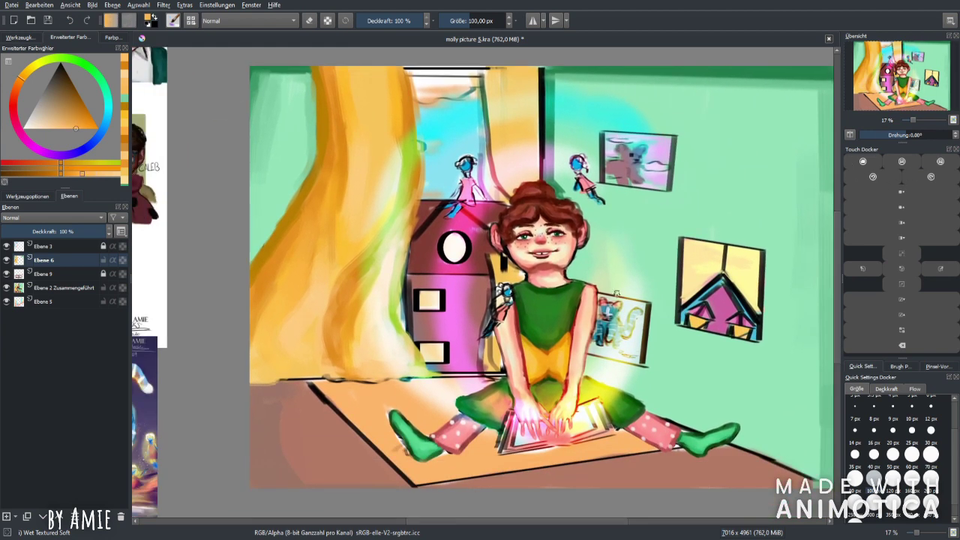
key("bracketright")
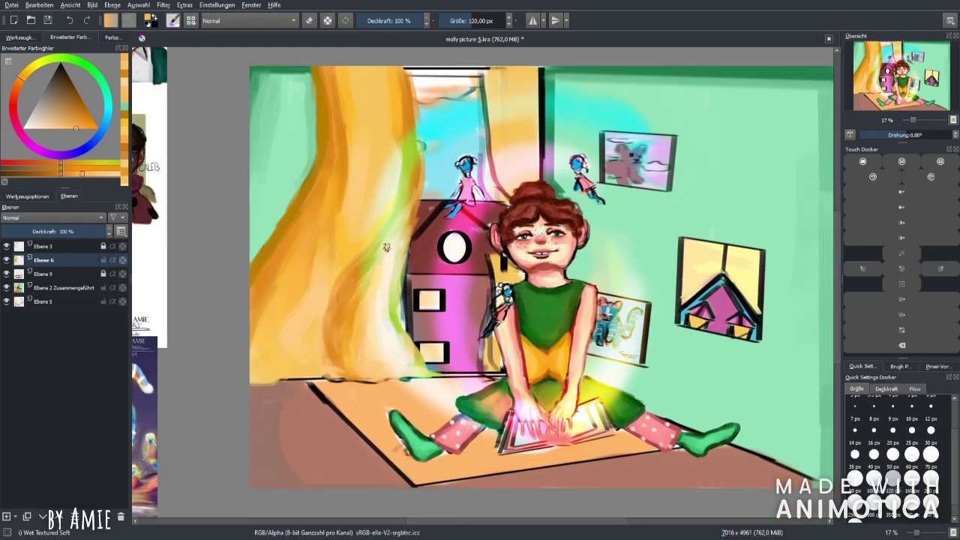
left_click(493, 119, "ctrl")
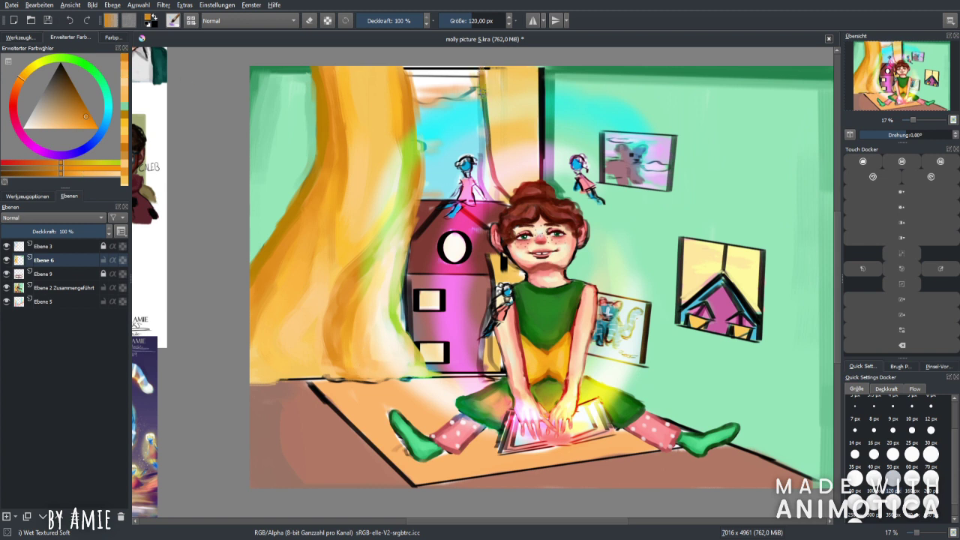
mouse_move(498, 69)
left_mouse_down()
mouse_move(487, 168)
mouse_move(503, 187)
mouse_move(488, 116)
left_mouse_up()
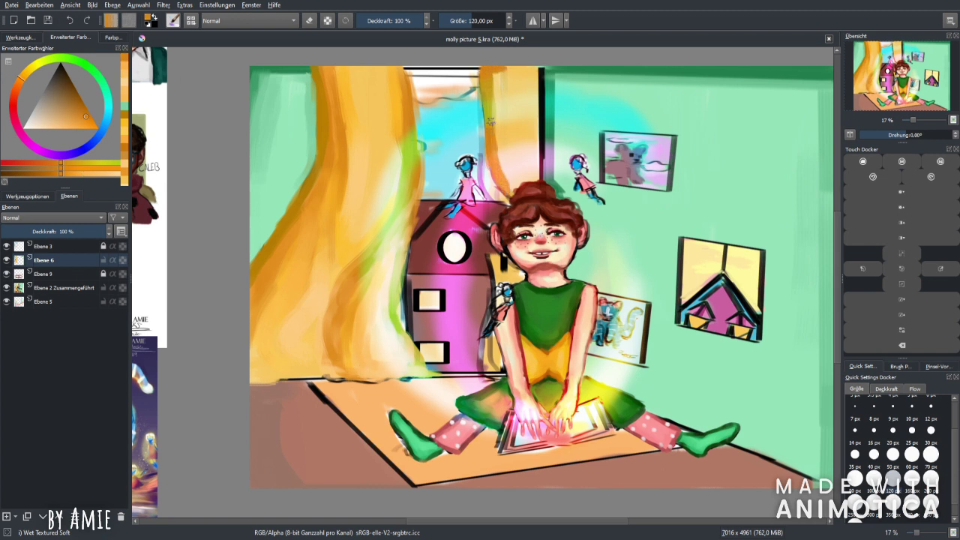
Step: Paint light and dark orange folds down the right curtain with a 200 px brush
left_click(930, 479)
left_click(67, 129)
left_click_drag(501, 75, 501, 188)
left_click(526, 72, "ctrl")
left_click_drag(491, 81, 508, 184)
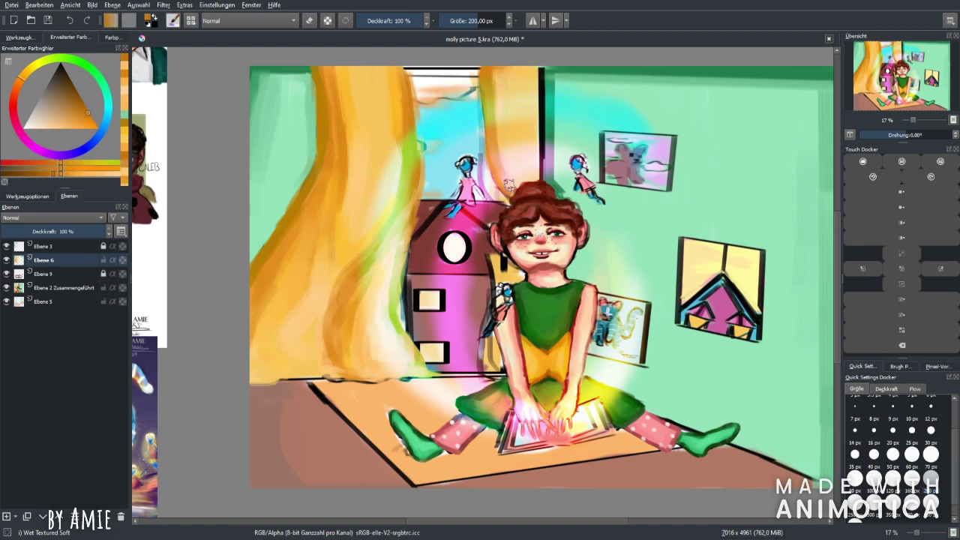
left_click(271, 140, "ctrl")
mouse_move(502, 89)
left_mouse_down()
mouse_move(524, 169)
mouse_move(523, 153)
left_mouse_up()
left_click(522, 132, "ctrl")
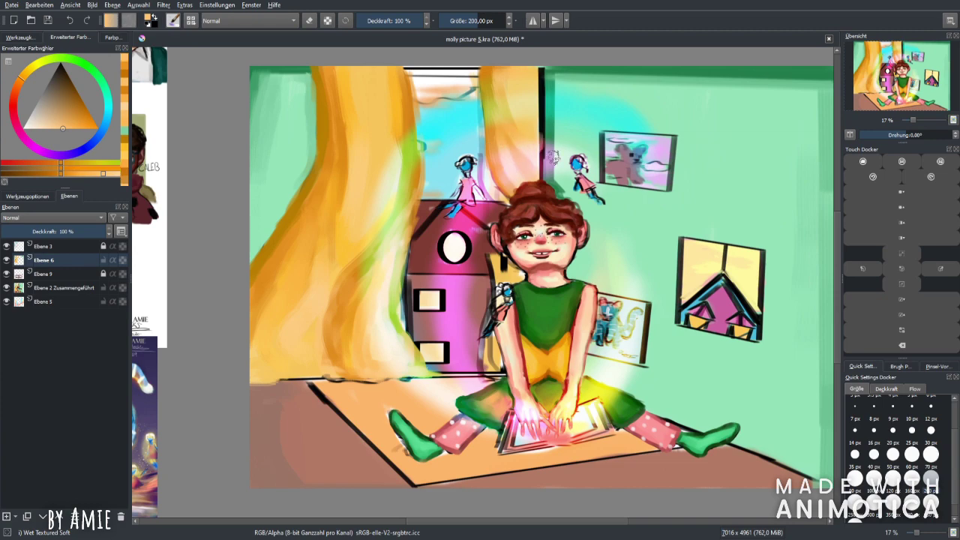
key("plus")
key("plus")
key("plus")
key("plus")
key("minus")
key("minus")
key("minus")
key("minus")
key("minus")
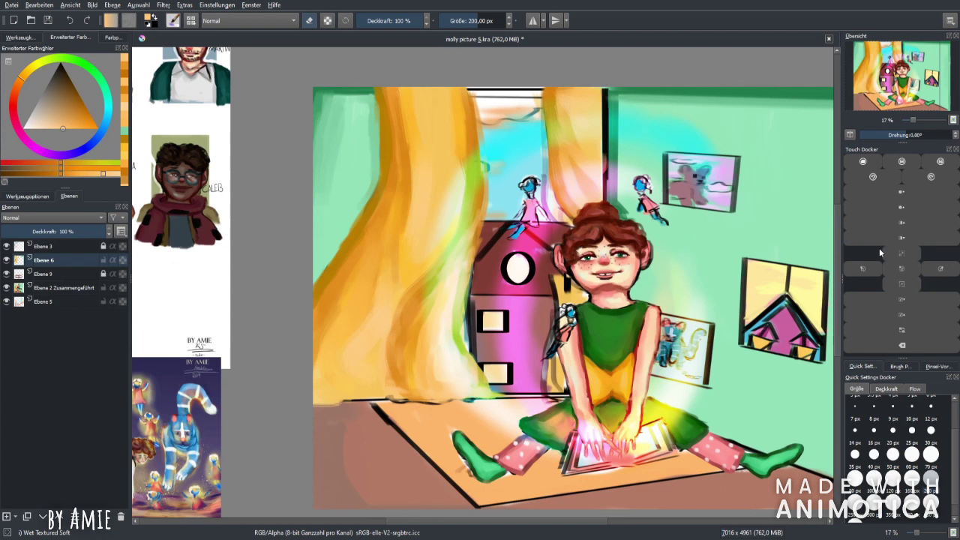
key("plus")
Step: Outline the right curtain's outer edge curving down behind the girl in dark orange with a 120 px brush
left_click(892, 453)
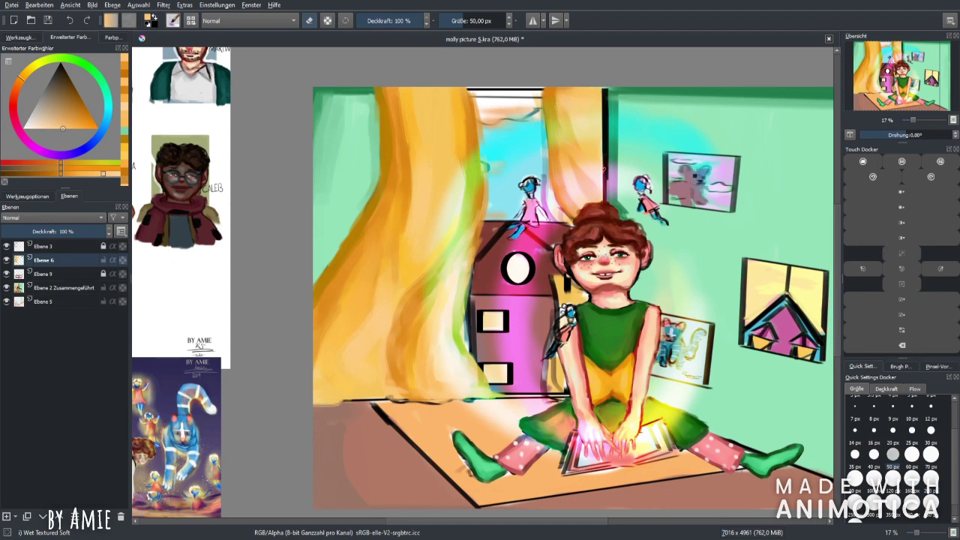
left_click(124, 66)
left_click(892, 479)
mouse_move(602, 110)
left_mouse_down()
mouse_move(635, 213)
mouse_move(612, 185)
mouse_move(658, 241)
mouse_move(692, 310)
left_mouse_up()
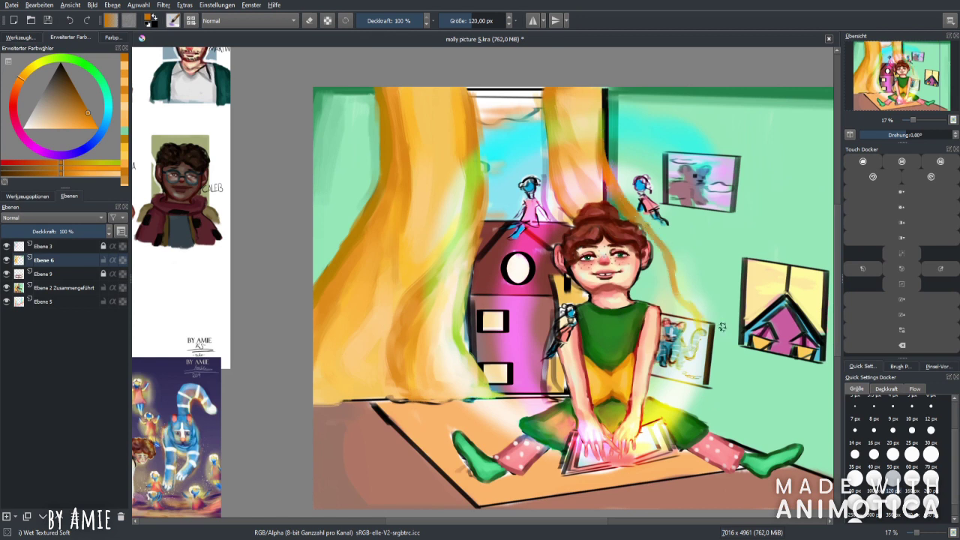
key("ctrl+z")
left_click_drag(663, 361, 675, 404)
Step: Fill the right curtain's lower part beside the girl with medium and light orange, using 160 px and 100 px brushes
left_click(124, 77)
left_click(912, 487)
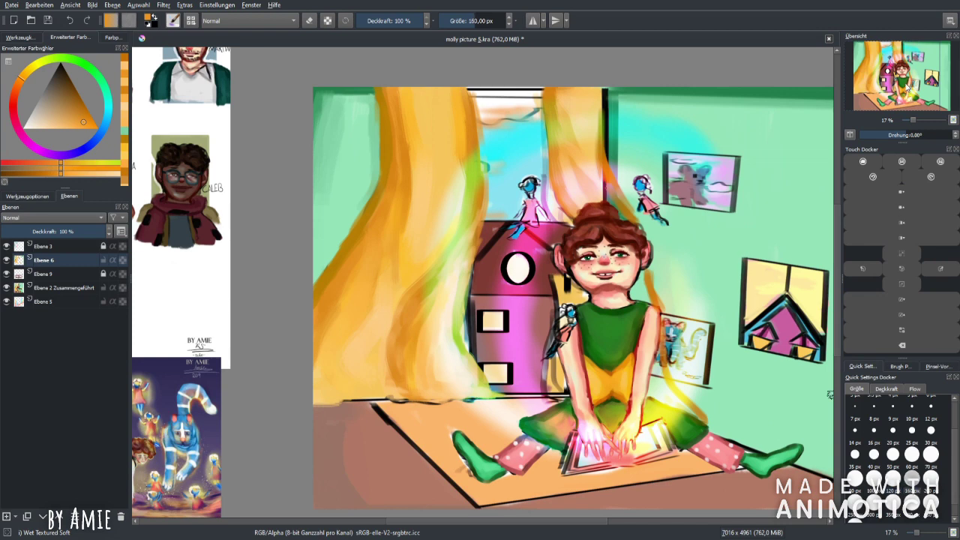
scroll(829, 370, "up", 2)
left_click(873, 484)
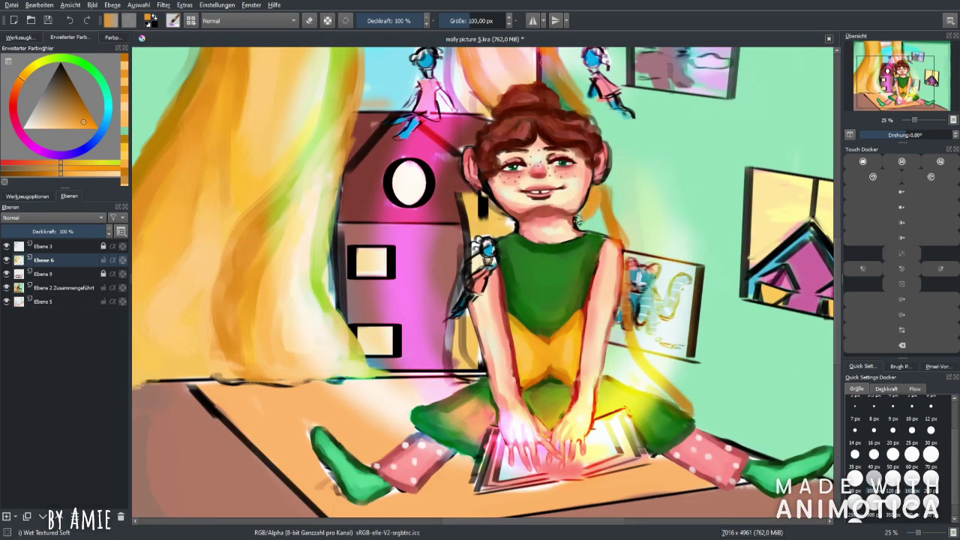
left_click(94, 175)
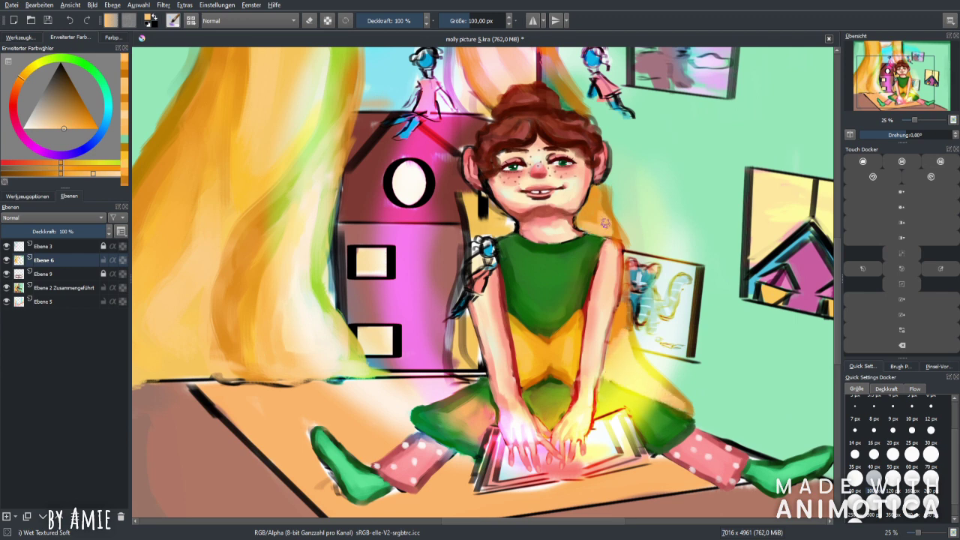
left_click(906, 290)
left_click(906, 239)
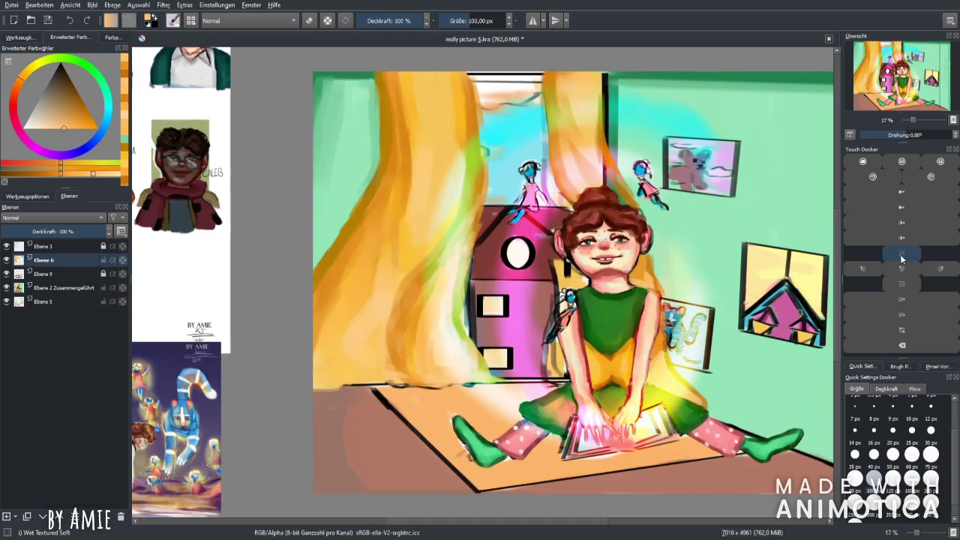
left_click(905, 239)
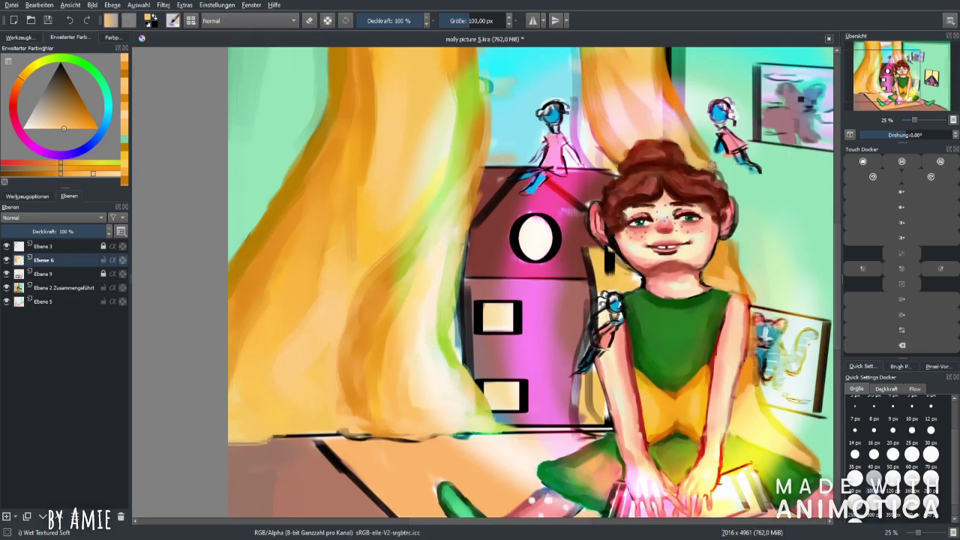
left_click(923, 283)
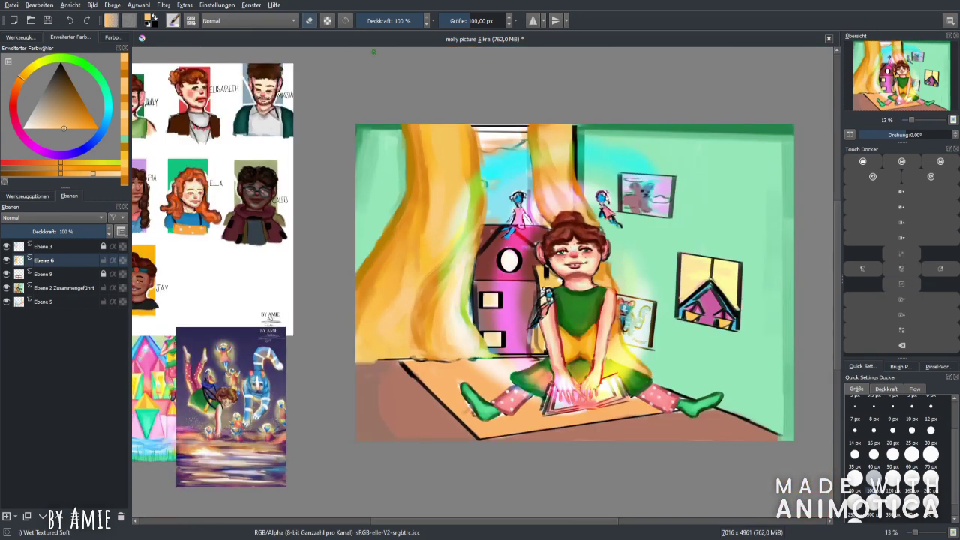
Step: Shade the curtain beside the girl's neck and shoulder with dark and medium orange, using a 60 px brush
left_click(162, 71, "ctrl")
key("plus")
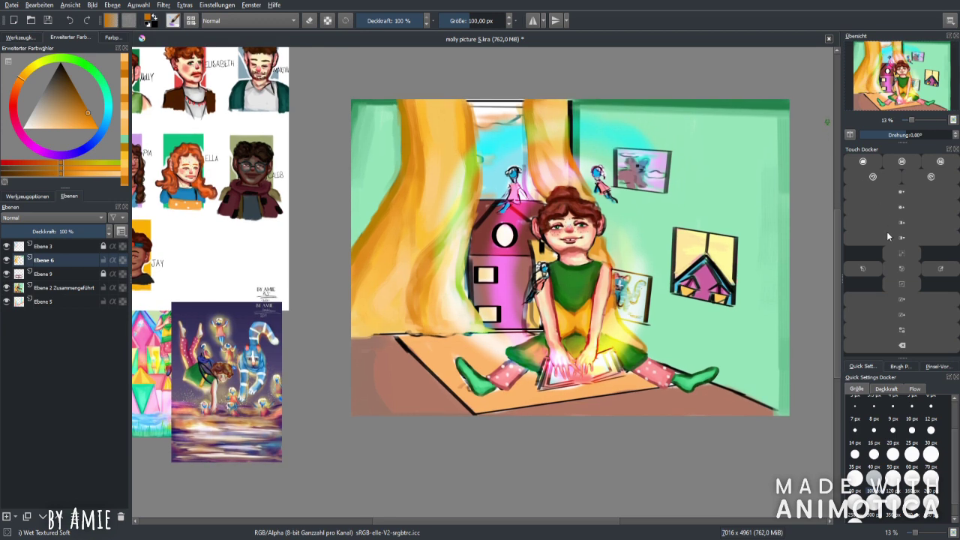
key("plus")
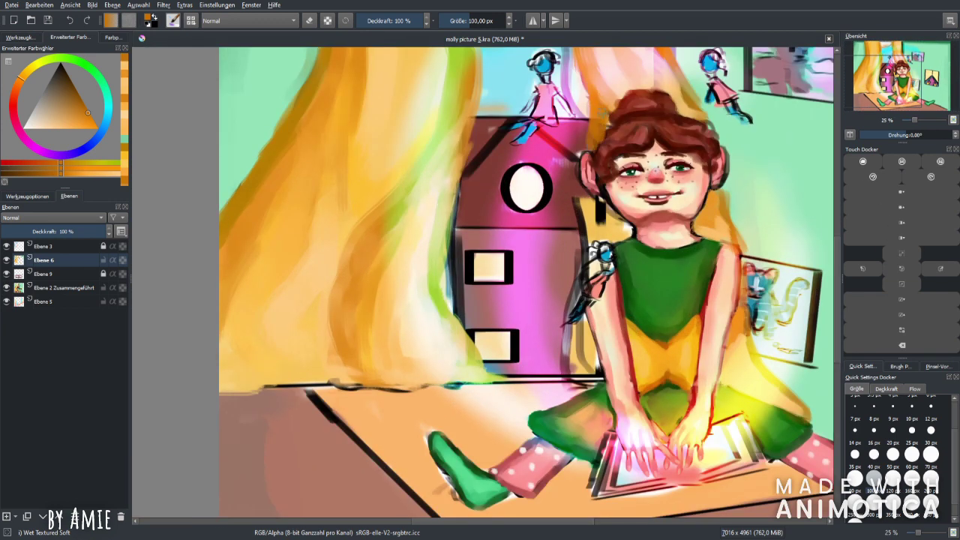
left_click(914, 281)
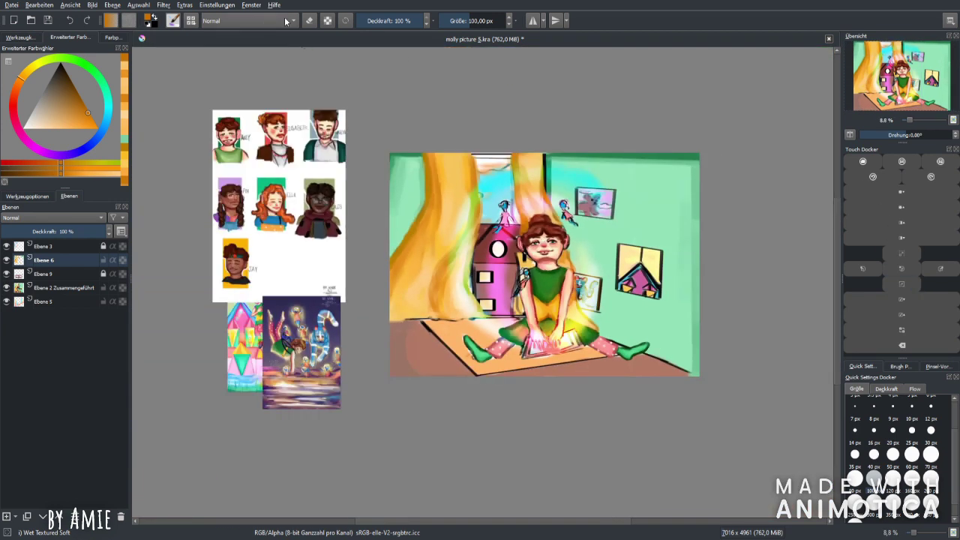
left_click(933, 267)
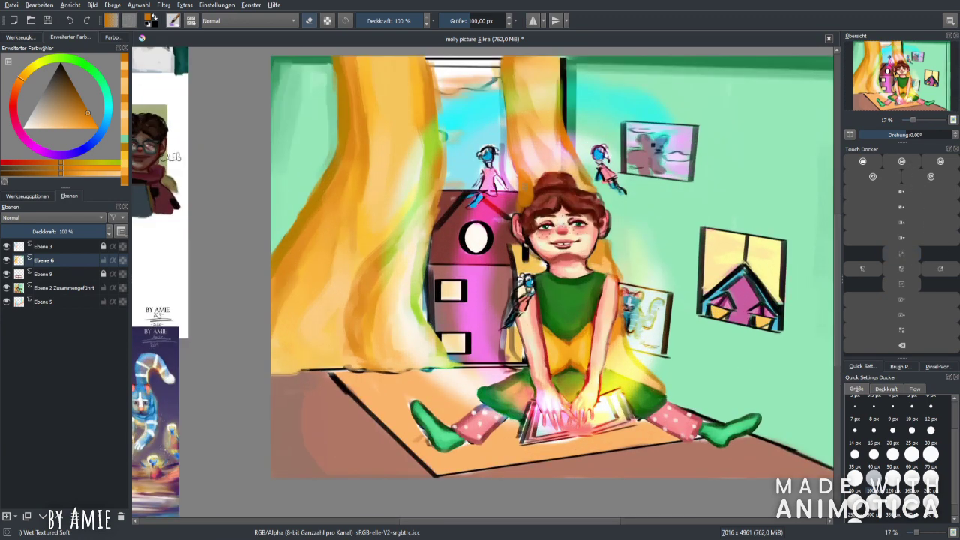
left_click(901, 273)
left_click(901, 273)
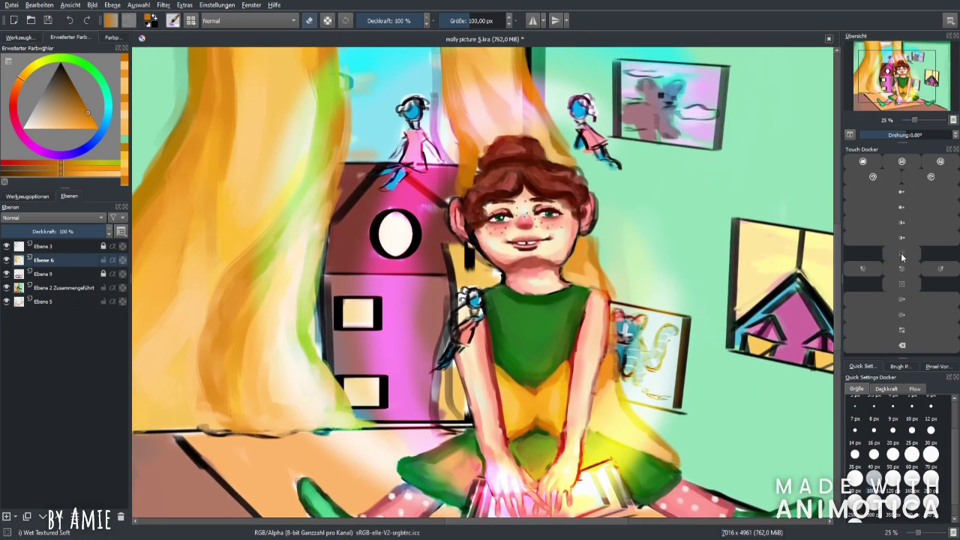
left_click(901, 273)
left_click(911, 454)
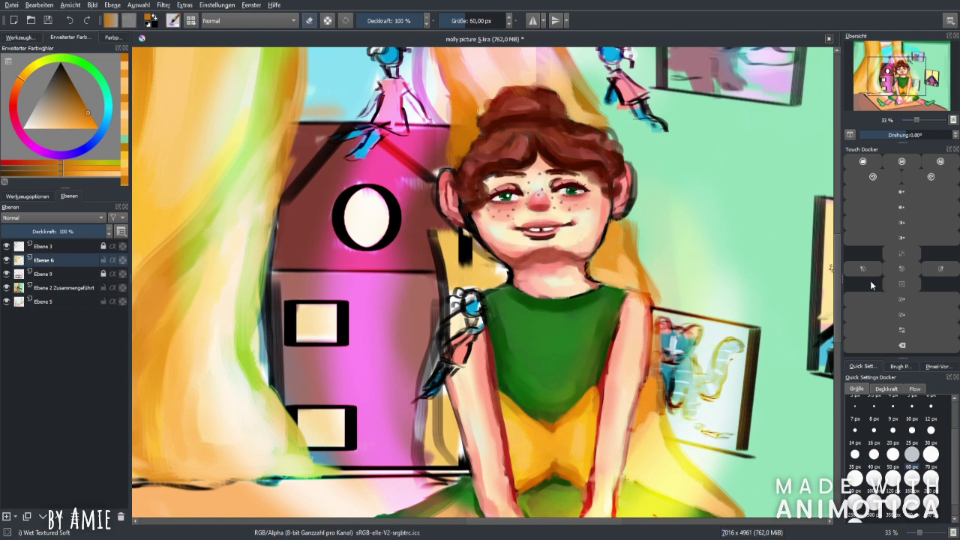
left_click(125, 68)
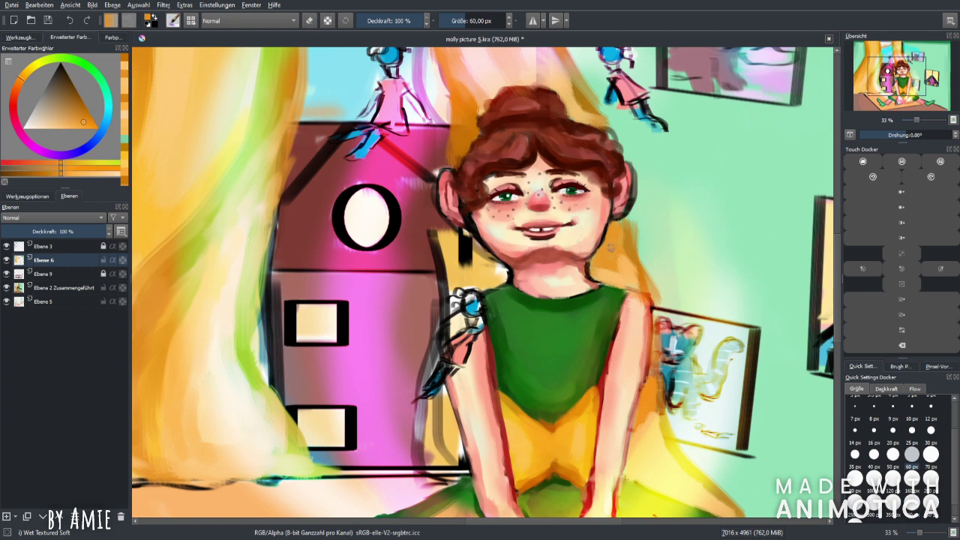
Step: Extend the curtain between the dollhouse and the girl's arm with dark orange at 70 px and medium orange at 120 px
left_click(902, 284)
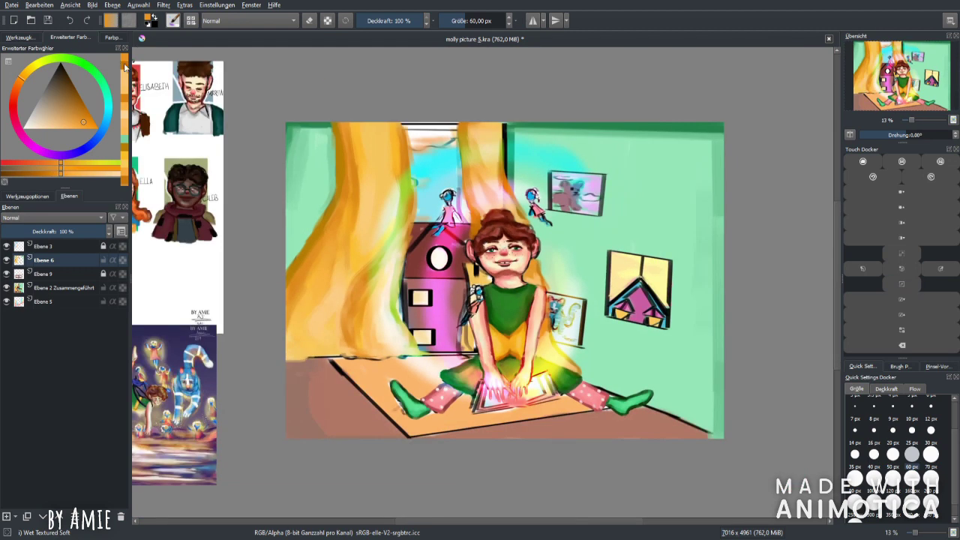
left_click(901, 255)
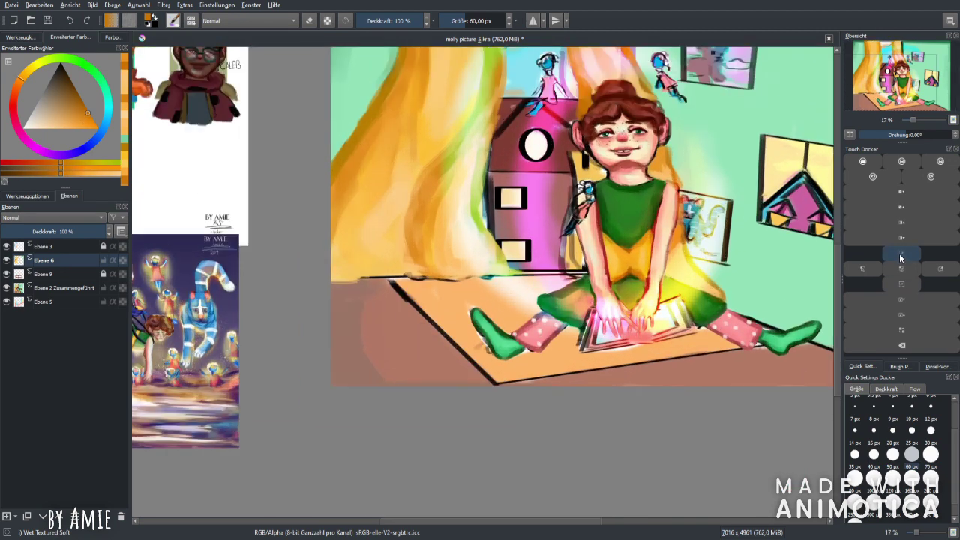
left_click(902, 258)
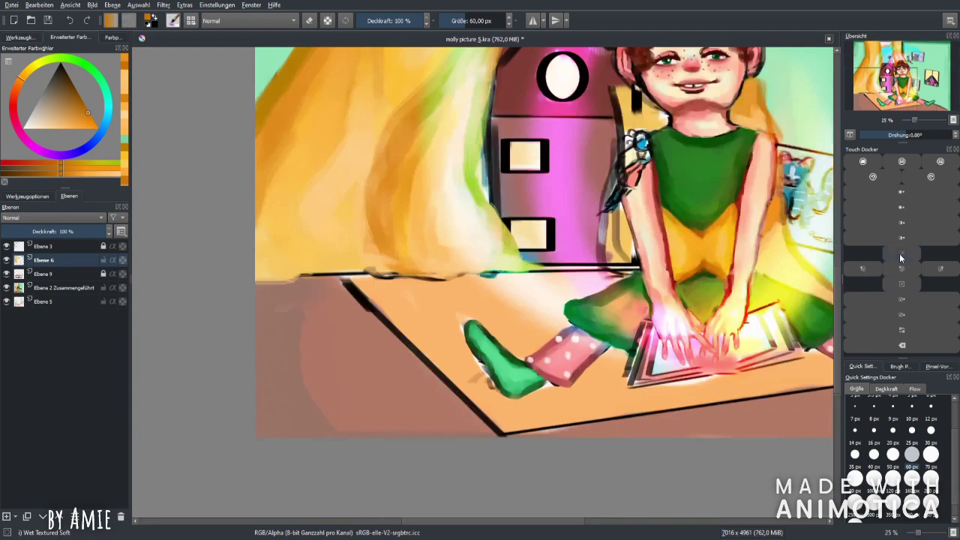
left_click(931, 454)
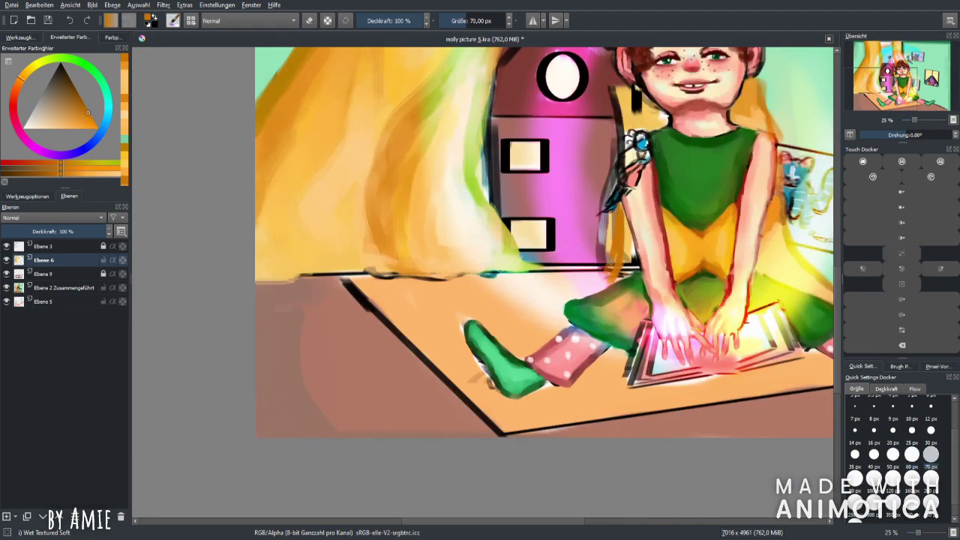
left_click(120, 88)
left_click(892, 478)
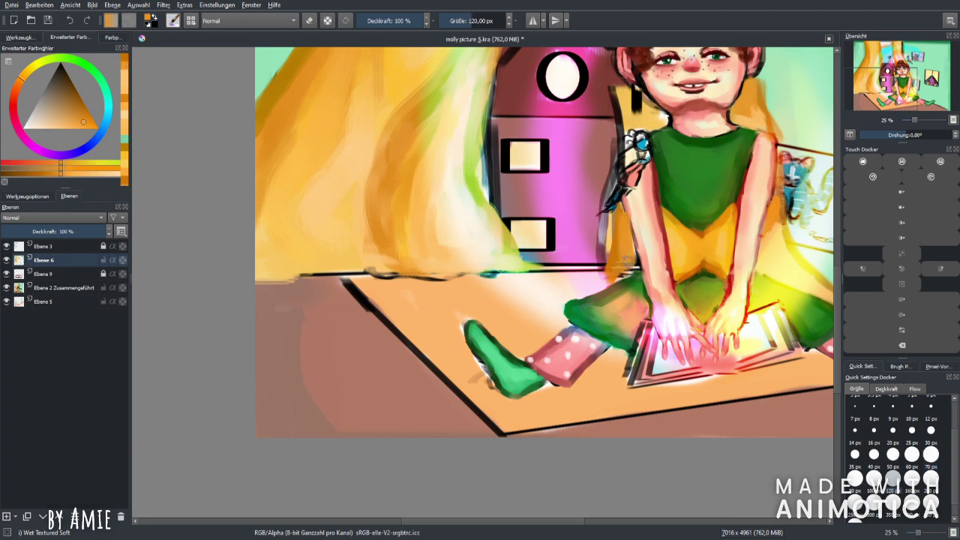
left_click(889, 277)
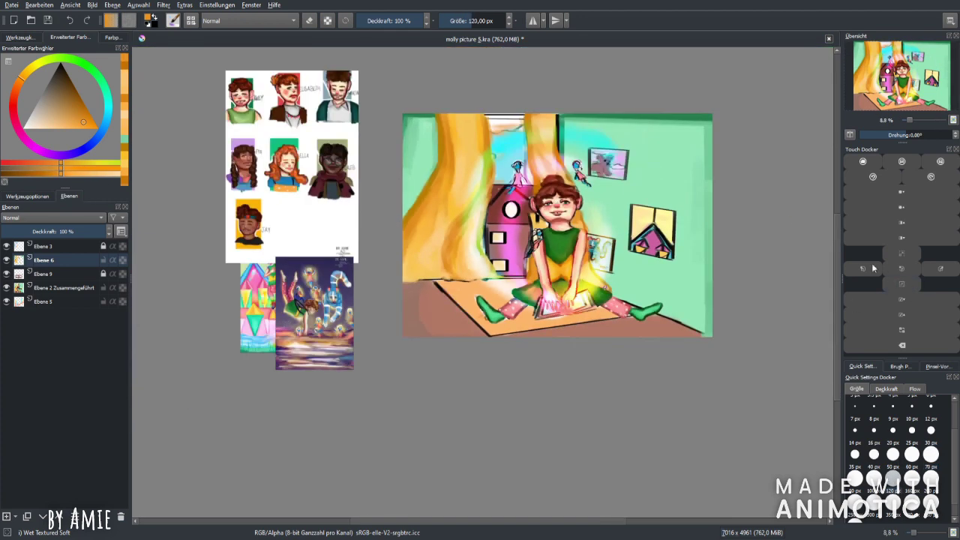
Step: Paint over the black line below the girl's ear beside the dollhouse with dark, light and medium orange curtain tones at 70 px
left_click(125, 67)
left_click(931, 454)
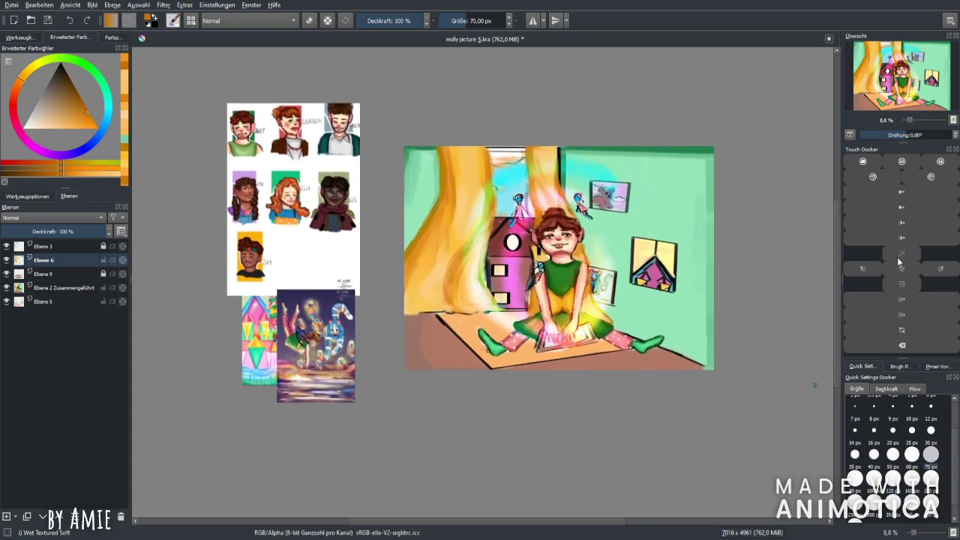
left_click(895, 263)
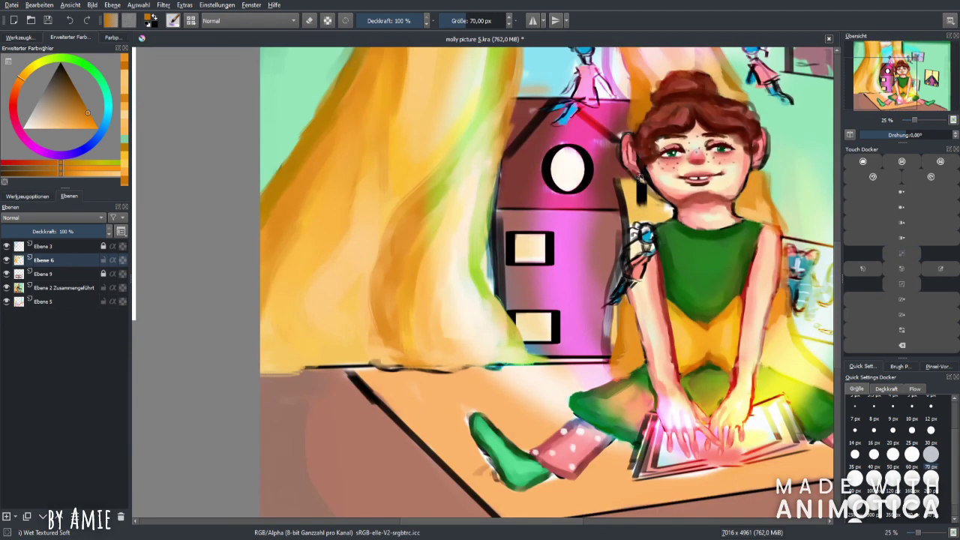
left_click(125, 72)
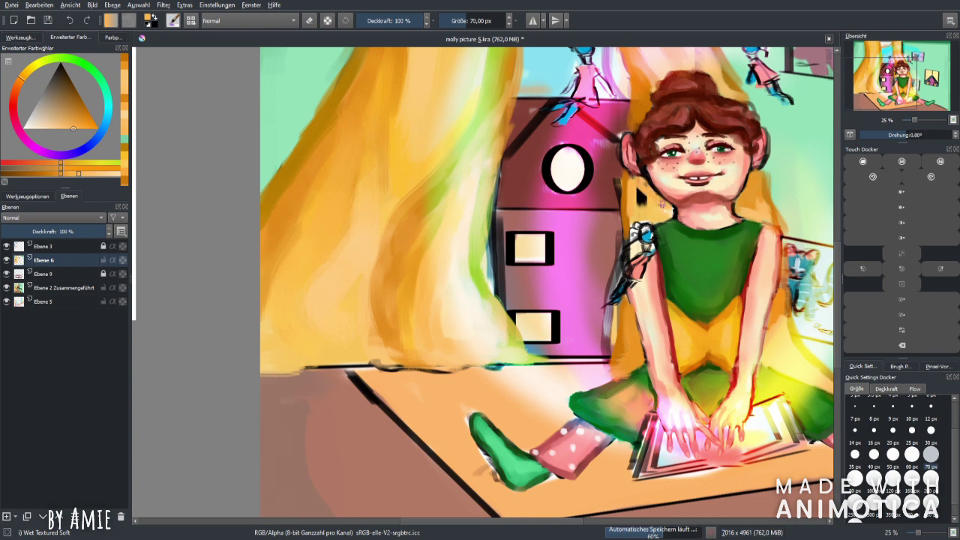
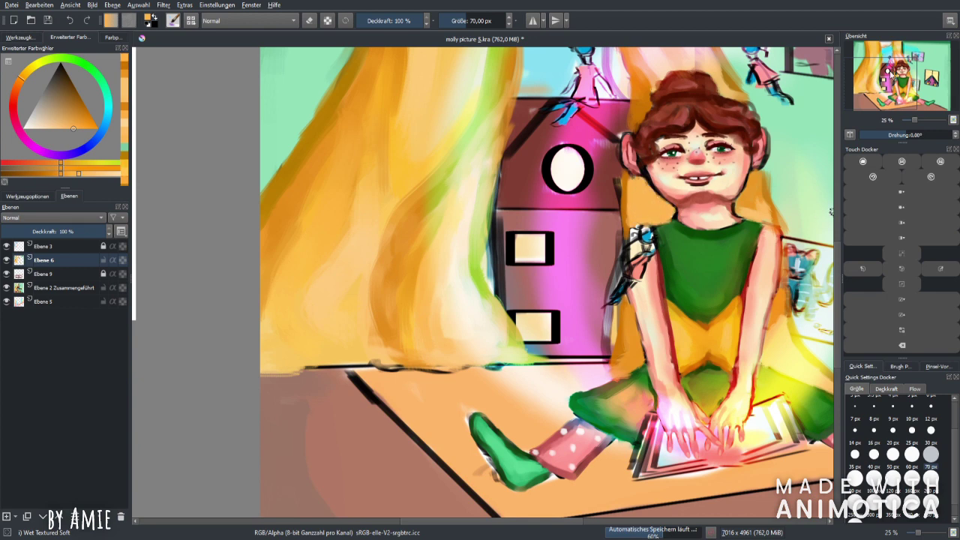
key("plus")
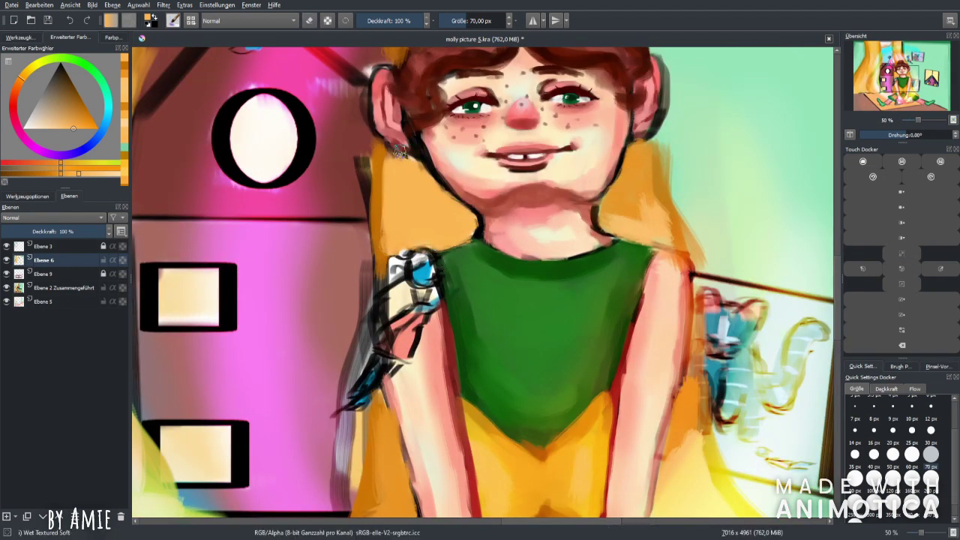
left_click(389, 161, "ctrl")
left_click_drag(389, 150, 386, 219)
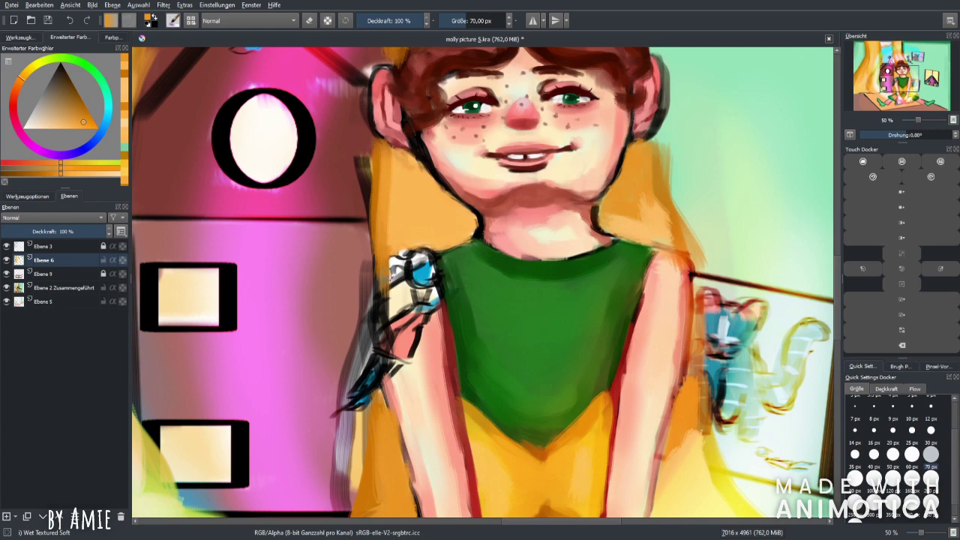
left_click(903, 283)
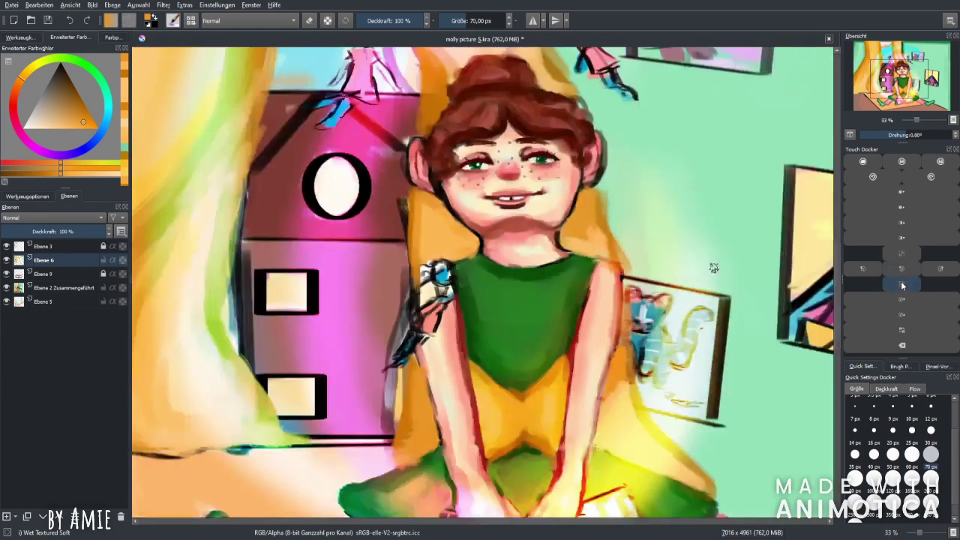
left_click(864, 268)
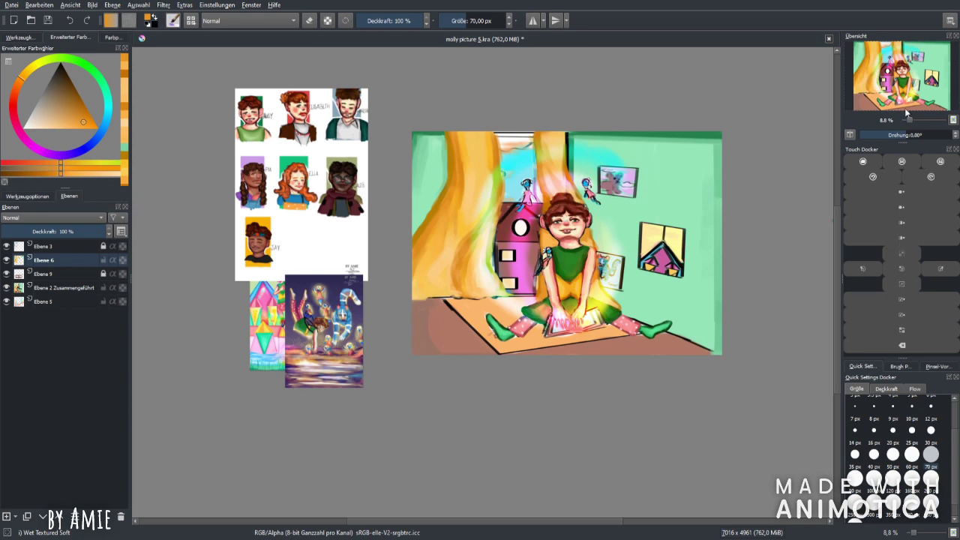
Step: Widen the right curtain's upper outer edge over the black window line with medium and dark orange, using a 100 px brush
left_click_drag(906, 113, 916, 91)
left_click(873, 479)
left_click(909, 258)
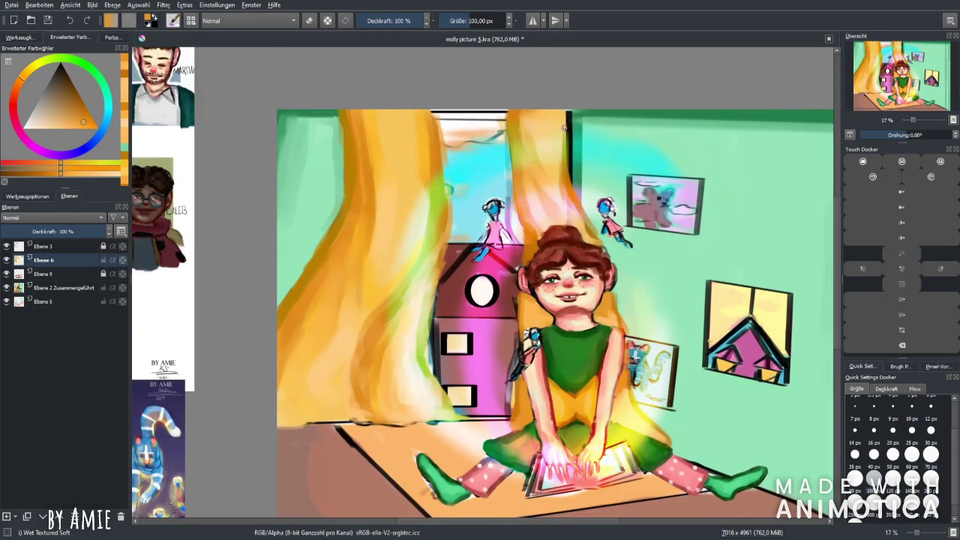
left_click_drag(563, 148, 570, 174)
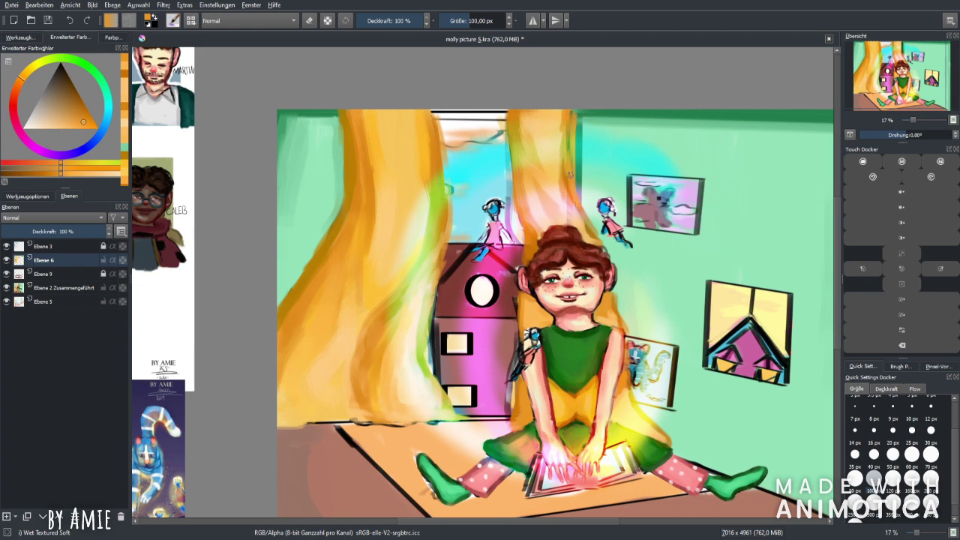
left_click(579, 111, "ctrl")
left_click_drag(579, 111, 588, 210)
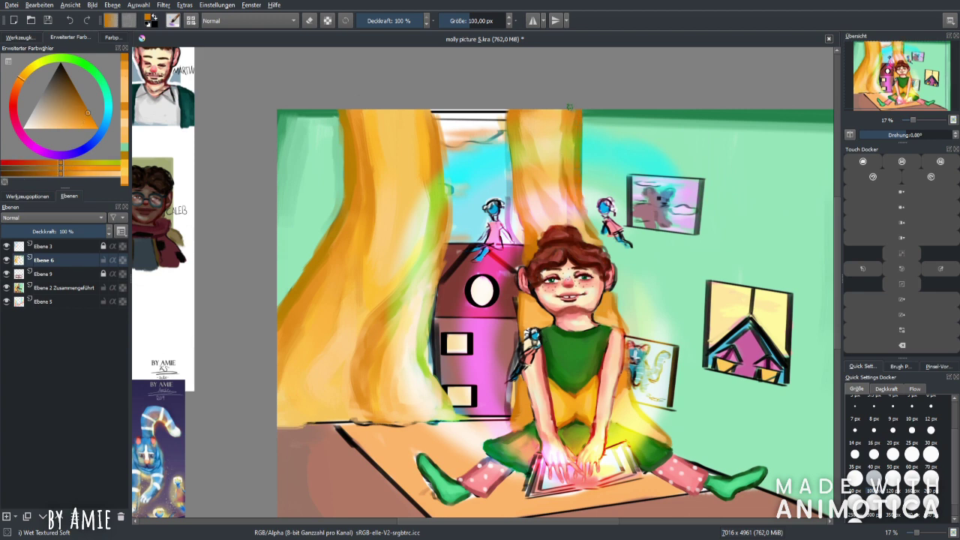
left_click(902, 288)
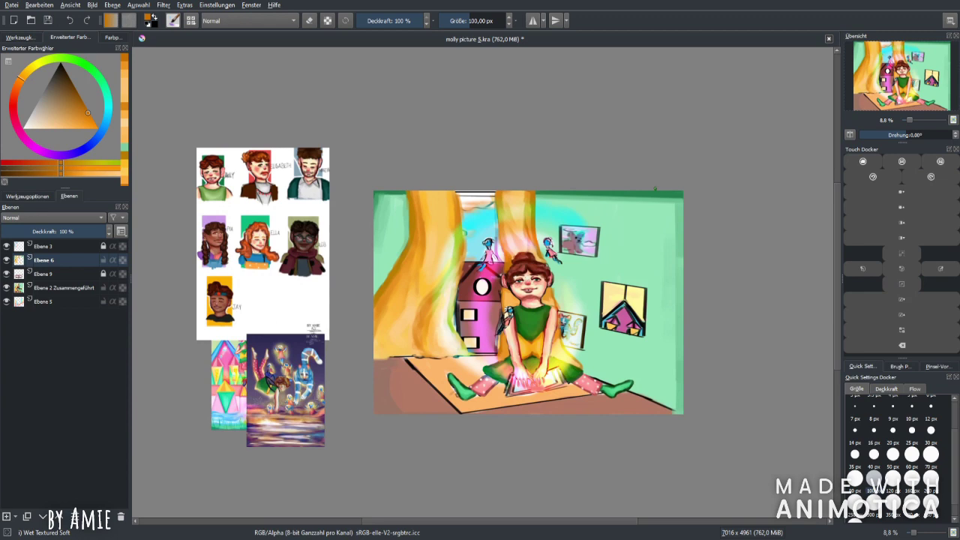
left_click(912, 259)
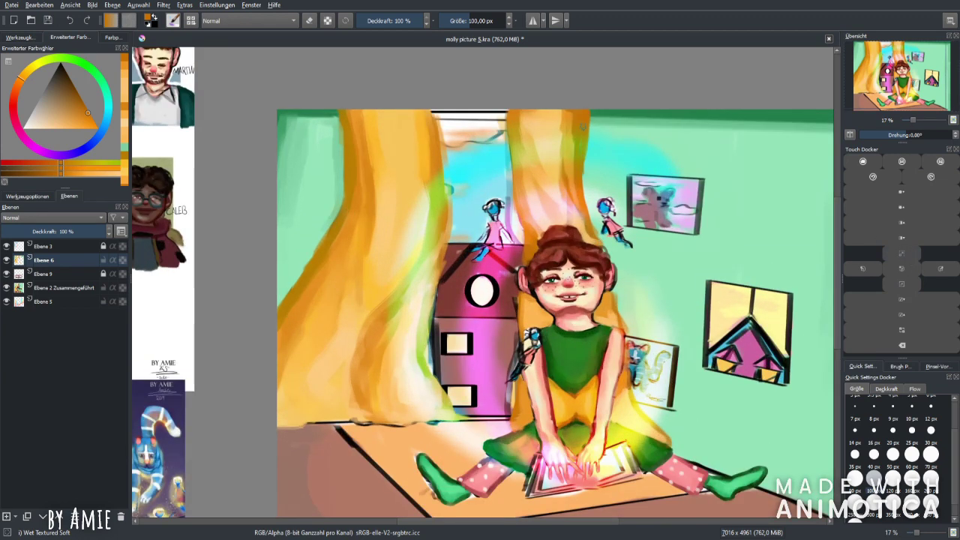
Step: Blend medium orange from the curtain into the right curtain's upper part, using a 200 px brush
left_click(930, 480)
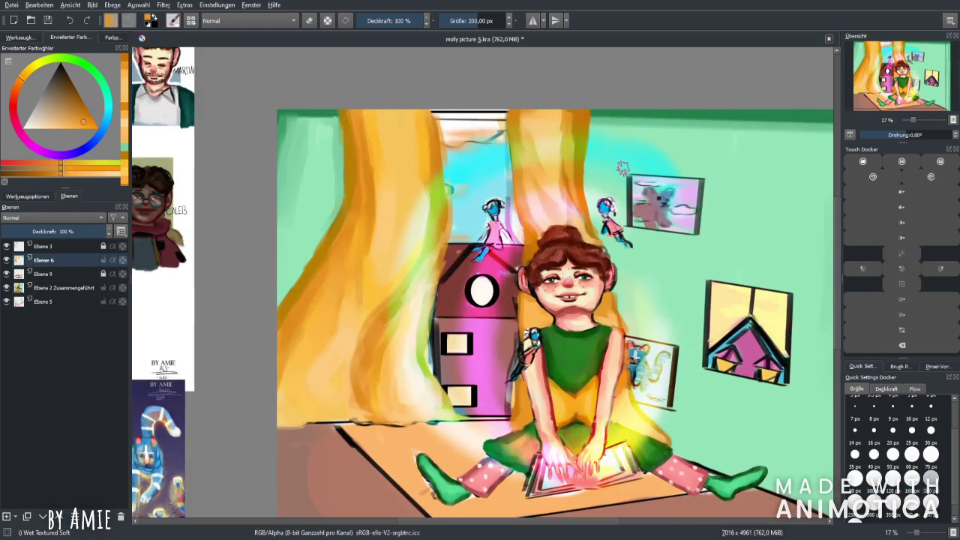
left_click(568, 197, "ctrl")
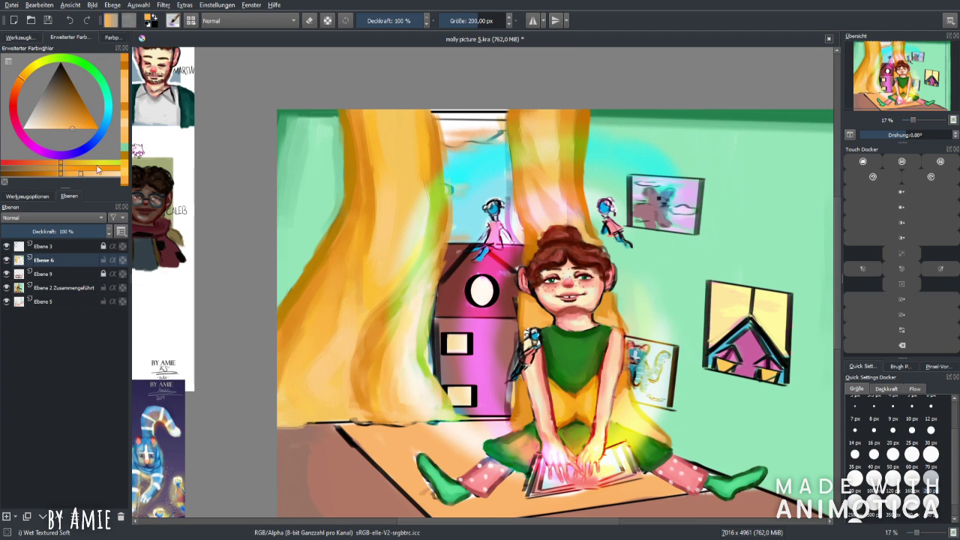
left_click_drag(569, 181, 563, 99)
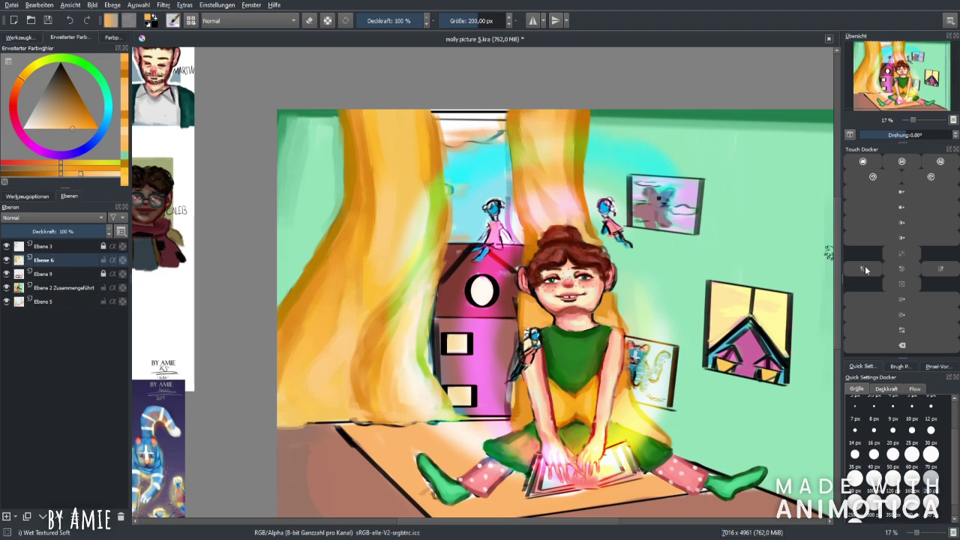
left_click(904, 279)
key("plus")
key("plus")
key("plus")
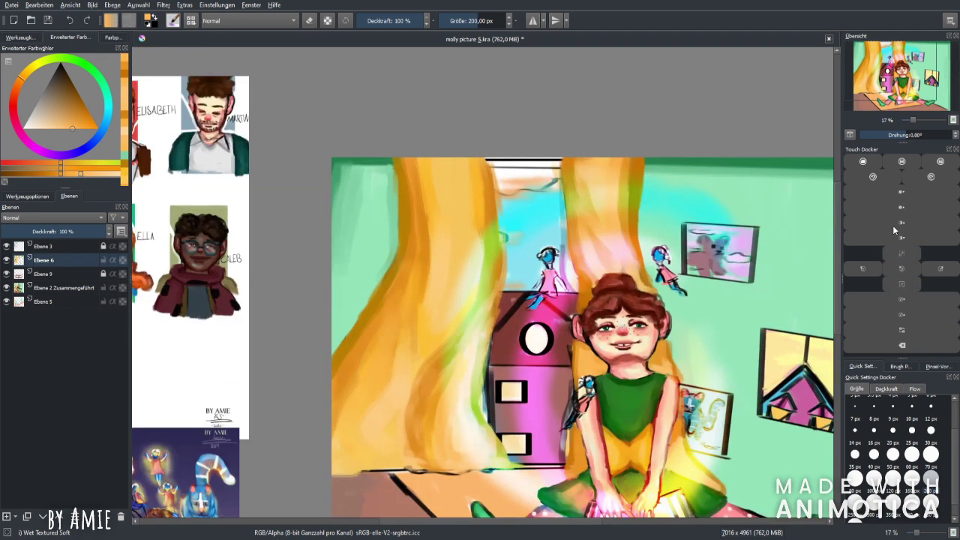
Step: Darken the right curtain's upper inner edge with dark orange, using a 100 px brush
left_click(88, 112)
left_click(873, 478)
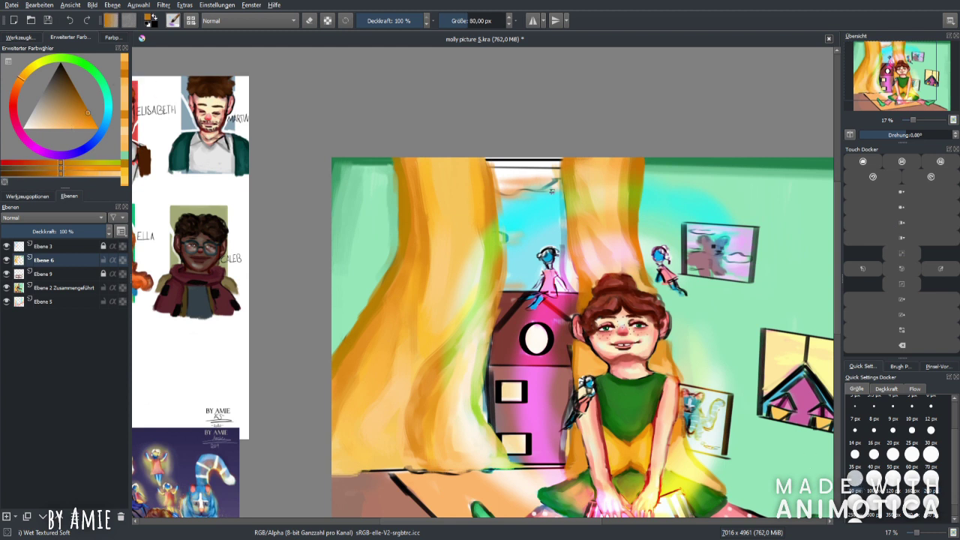
key("plus")
left_click_drag(600, 96, 601, 128)
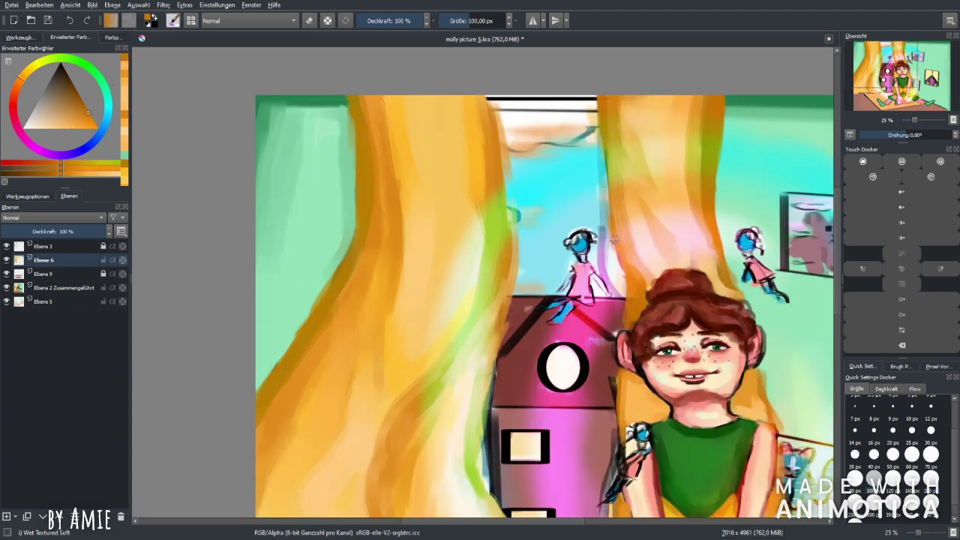
Step: Paint a dark brown bar across the top of the window between the curtains, using a 70 px brush
left_click(64, 77)
left_click(930, 455)
mouse_move(517, 103)
left_mouse_down()
mouse_move(559, 103)
mouse_move(492, 101)
mouse_move(582, 103)
left_mouse_up()
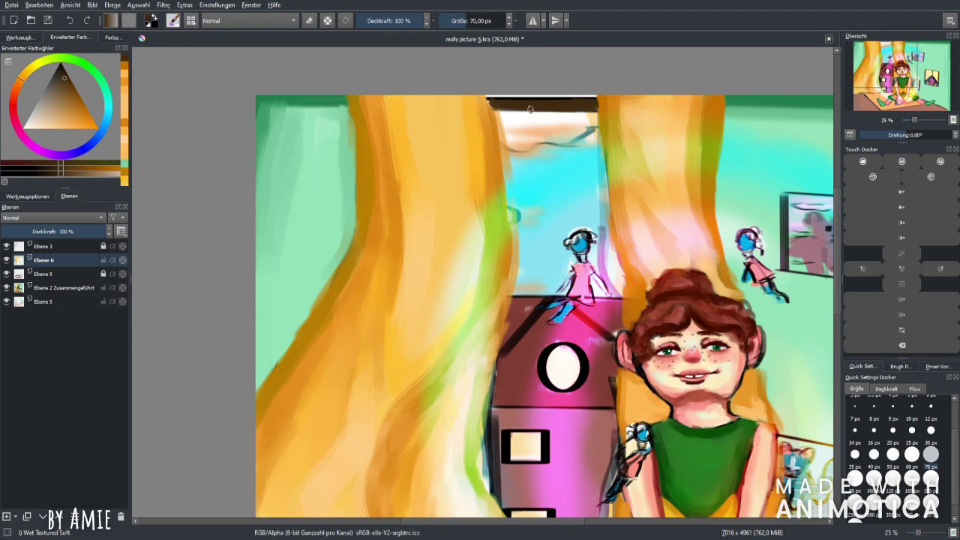
left_click(906, 279)
left_click(904, 263)
left_click(904, 262)
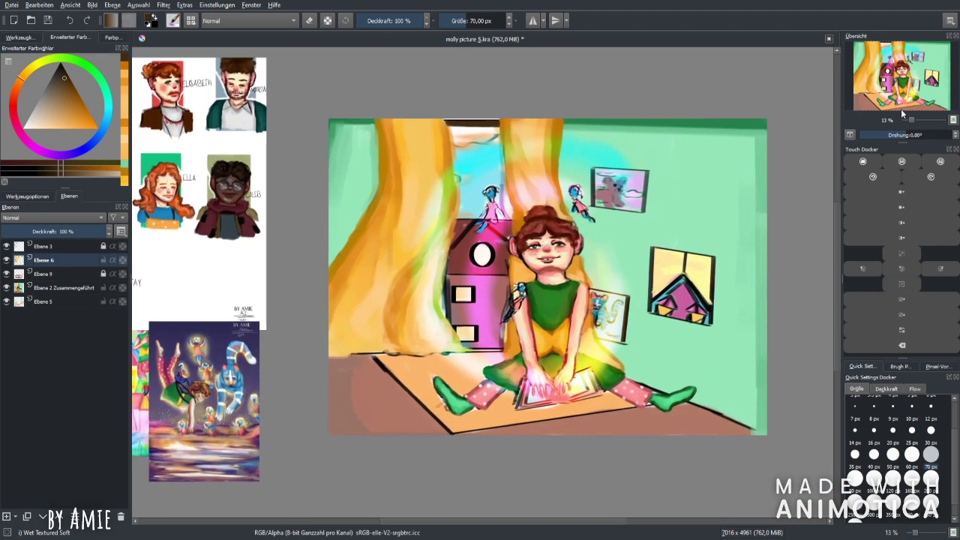
Step: Touch up the green wall with sampled light green and darker green tones, using a 200 px brush
left_click_drag(900, 89, 905, 92)
left_click(21, 37)
left_click(19, 119)
key("b")
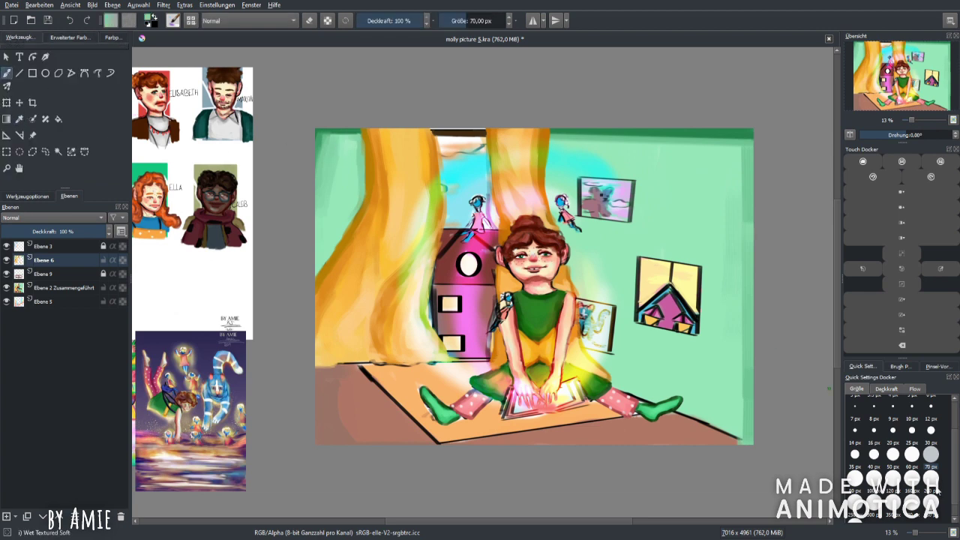
scroll(375, 147, "up", 1)
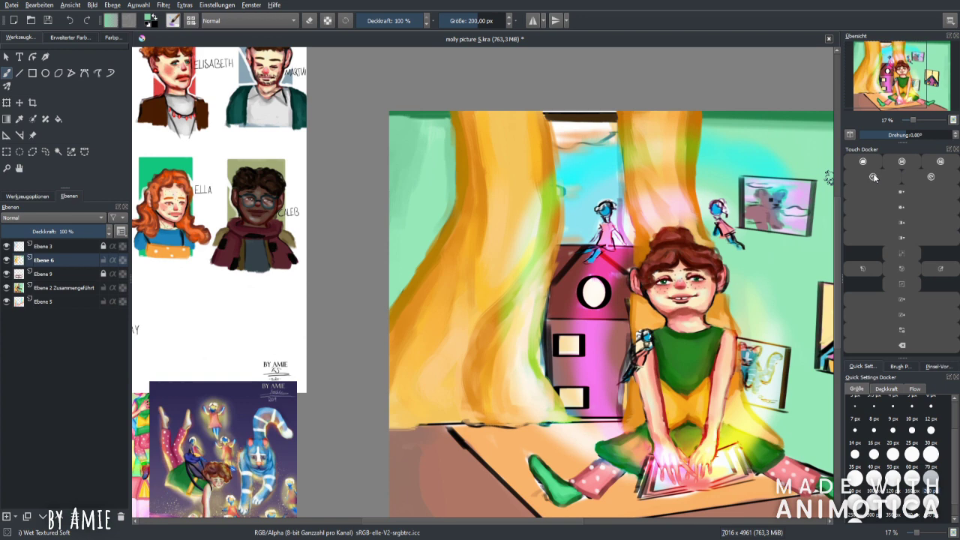
left_click(861, 256)
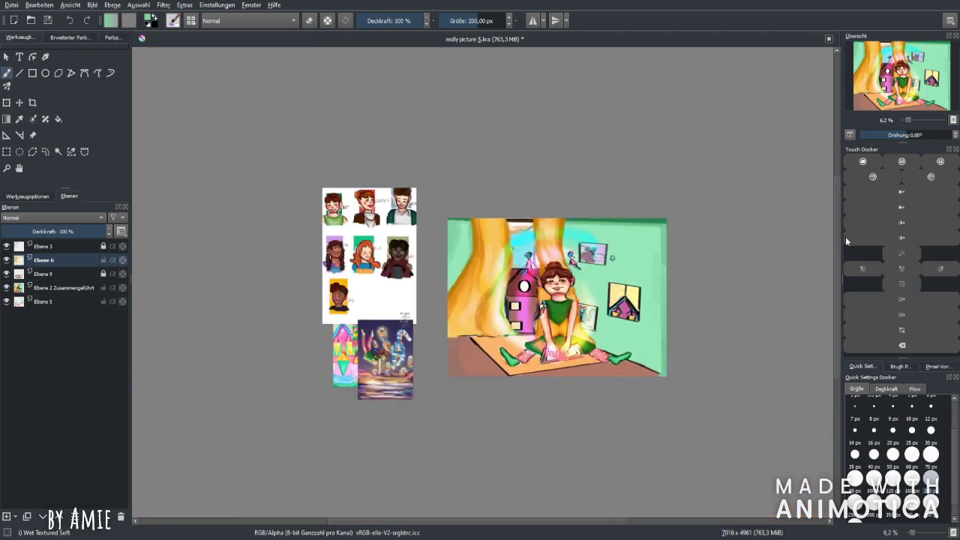
key("ctrl+plus")
key("ctrl+plus")
left_click(70, 36)
left_click(20, 36)
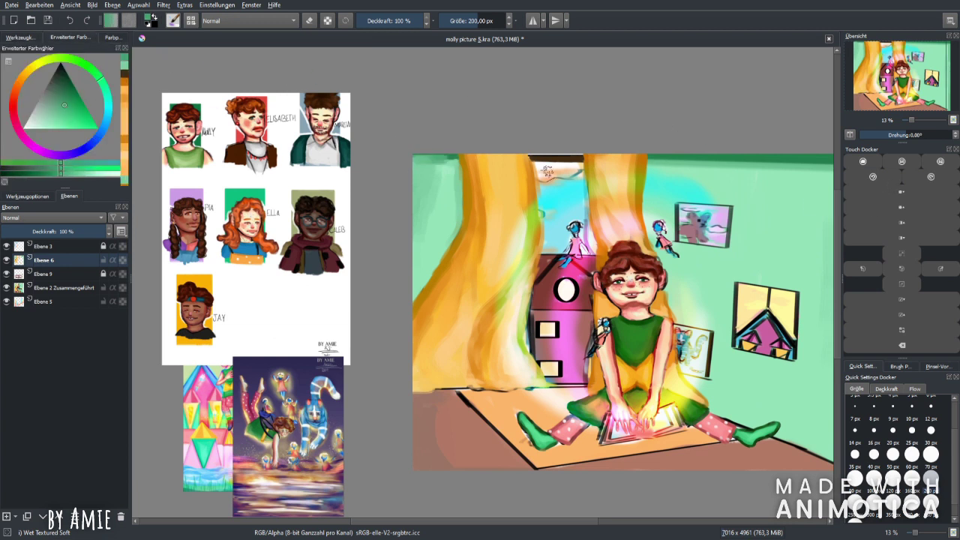
left_click(904, 284)
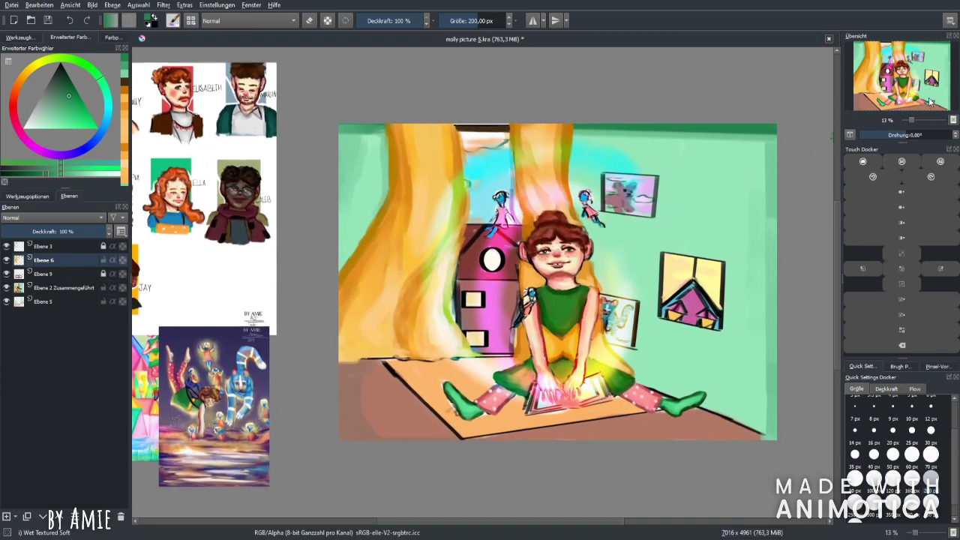
Step: Add a new layer and shade the dollhouse roof with dark reddish brown, using a 120 px brush
left_click(903, 269)
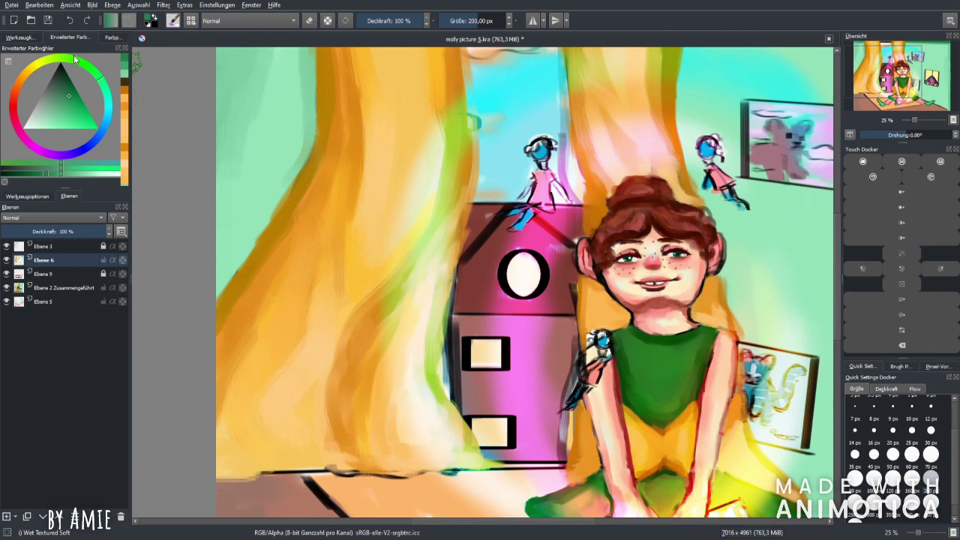
key("b")
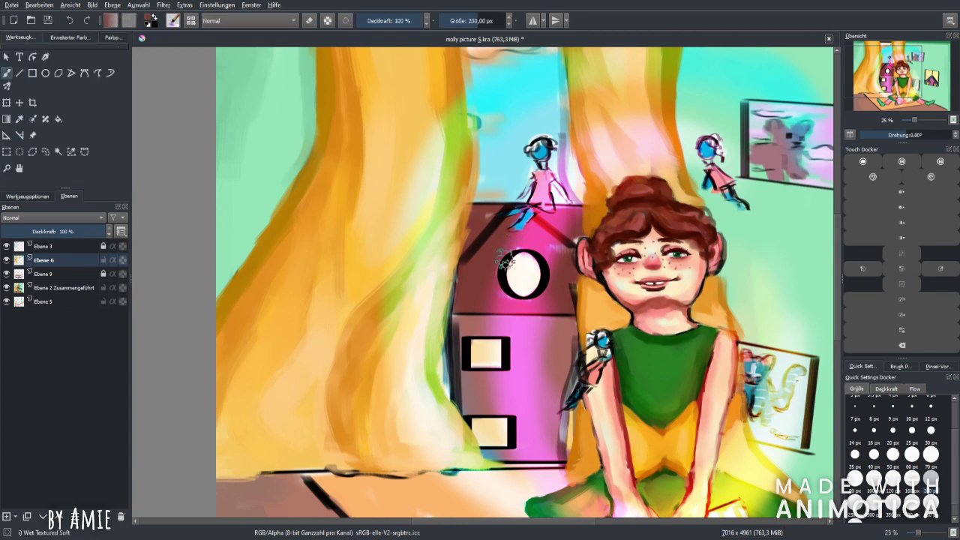
left_click(6, 516)
left_click(892, 480)
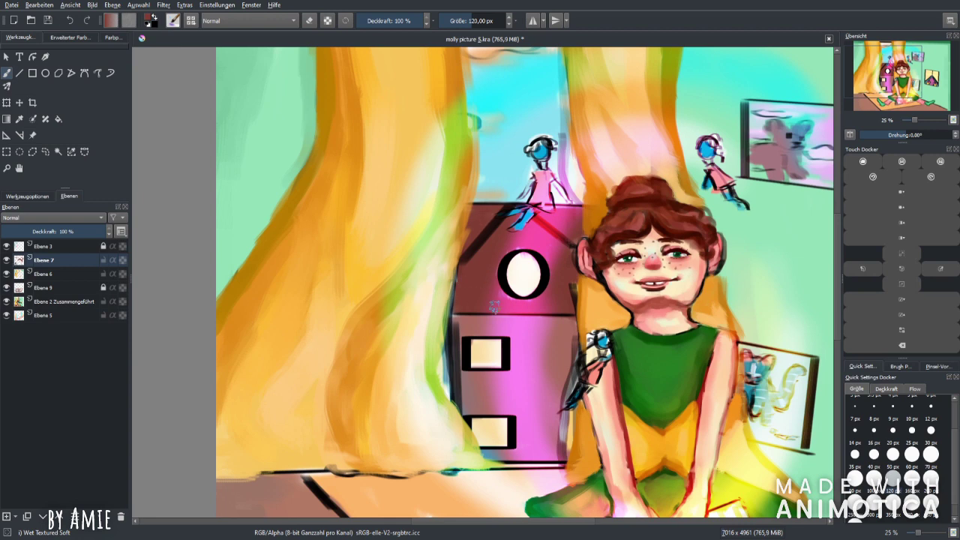
Step: Switch to the Bristles-5 Flat brush with a very dark red at 30 px
left_click(901, 366)
left_click(885, 395)
left_click(70, 36)
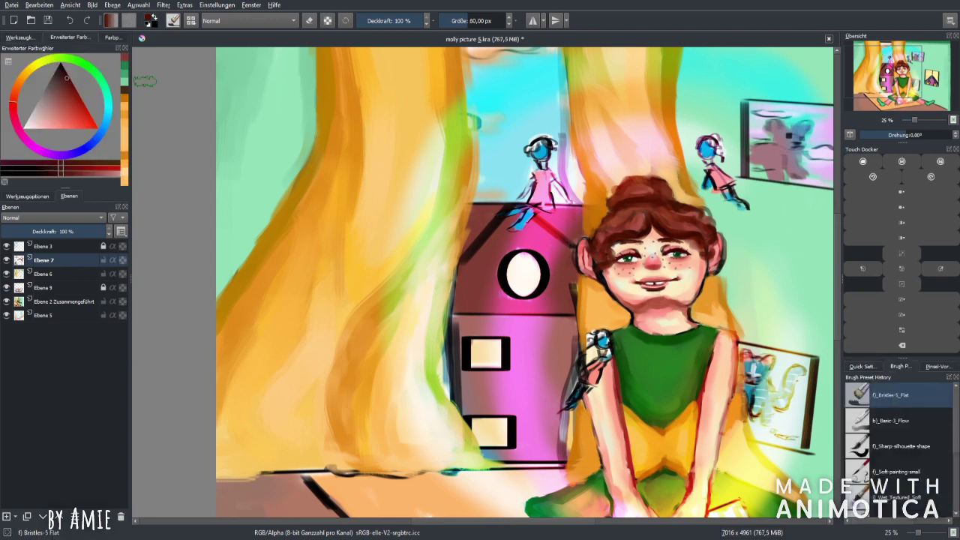
left_click(862, 366)
left_click(930, 447)
Step: Draw straight dark red lines along the dollhouse roof's upper and lower edges, using the Line tool at 50 px
key("plus")
left_click(31, 39)
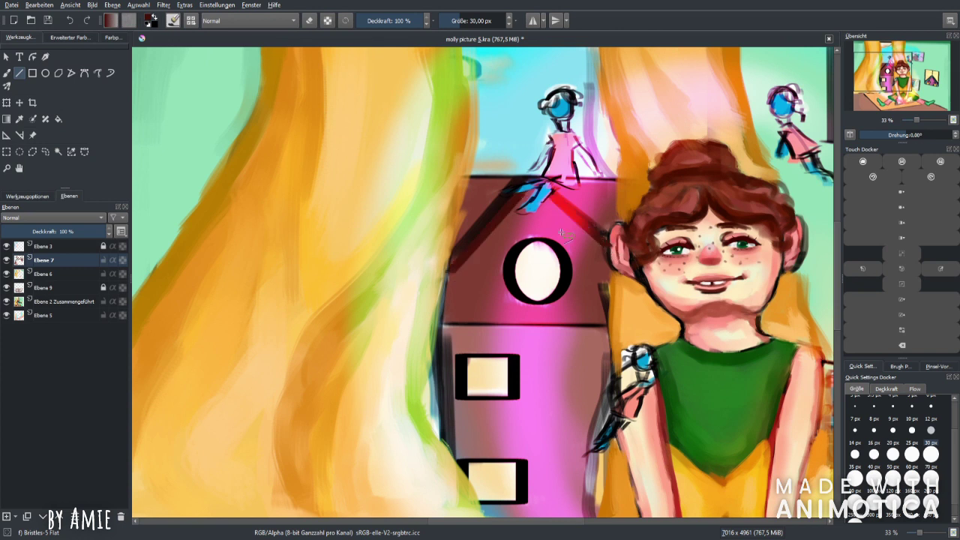
left_click_drag(466, 182, 515, 177)
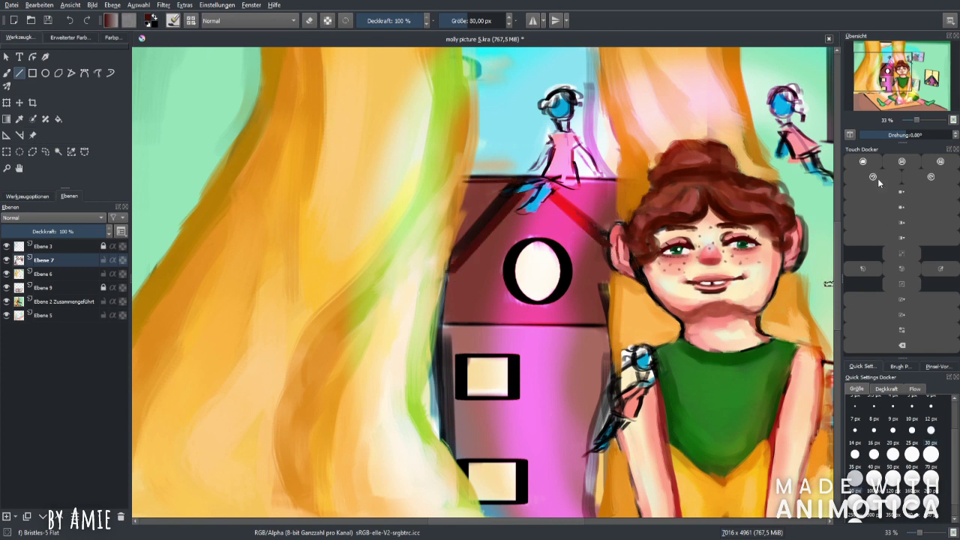
left_click(893, 477)
left_click(909, 474)
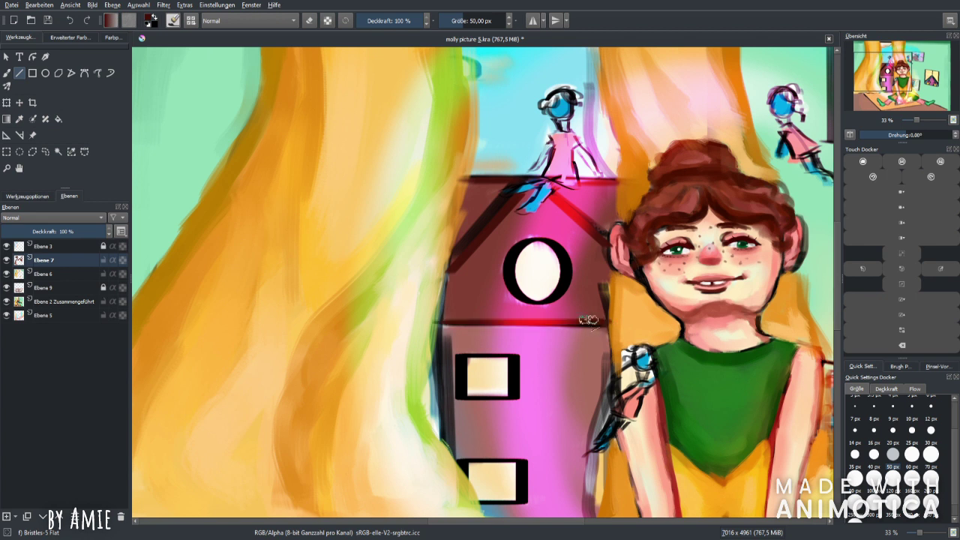
Step: Draw straight dark red lines down both slanted side edges of the dollhouse roof at 60 px
left_click(874, 479)
left_click(930, 454)
left_click_drag(450, 264, 437, 311)
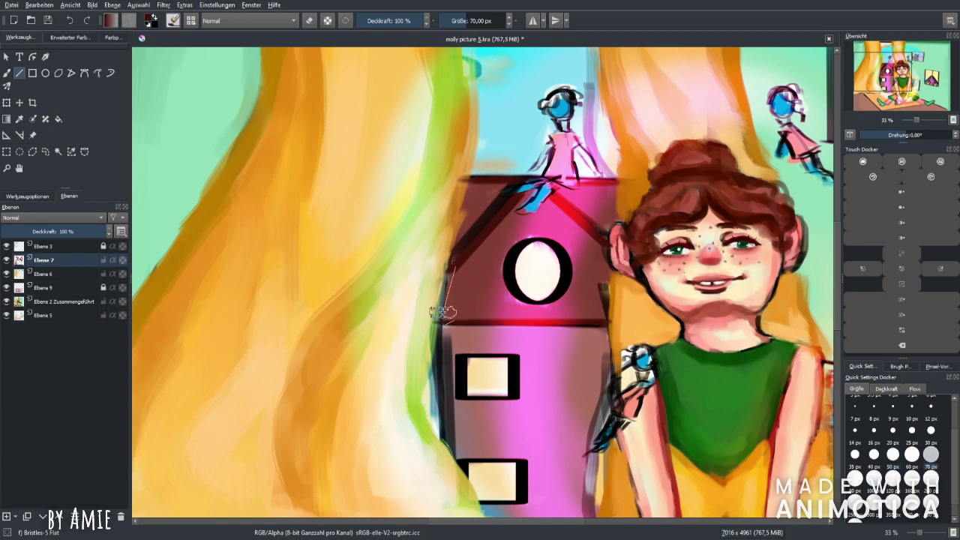
left_click(911, 454)
left_click_drag(454, 263, 435, 316)
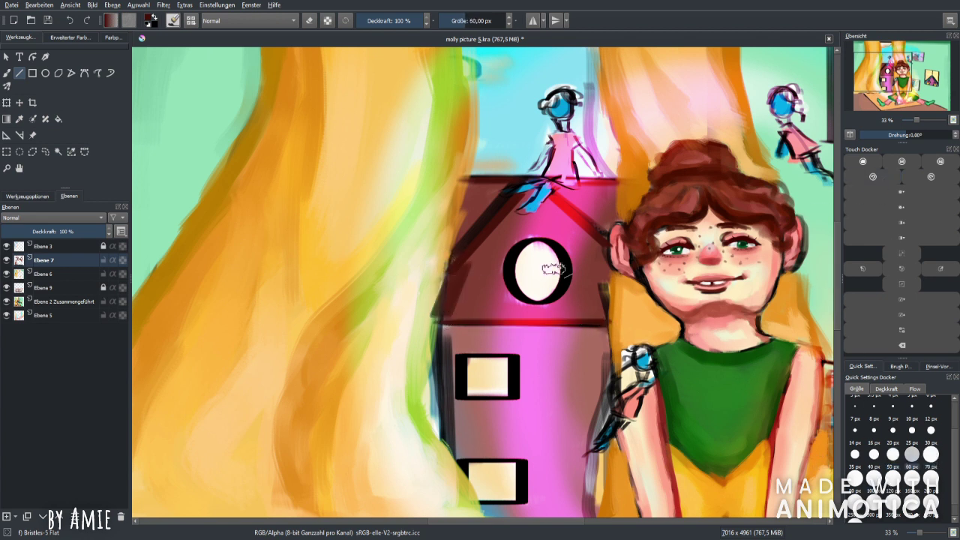
left_click_drag(607, 252, 600, 312)
Step: Shade the dollhouse roof and the rim around its round window with dark reddish brown, using the freehand brush at 60 px
key("b")
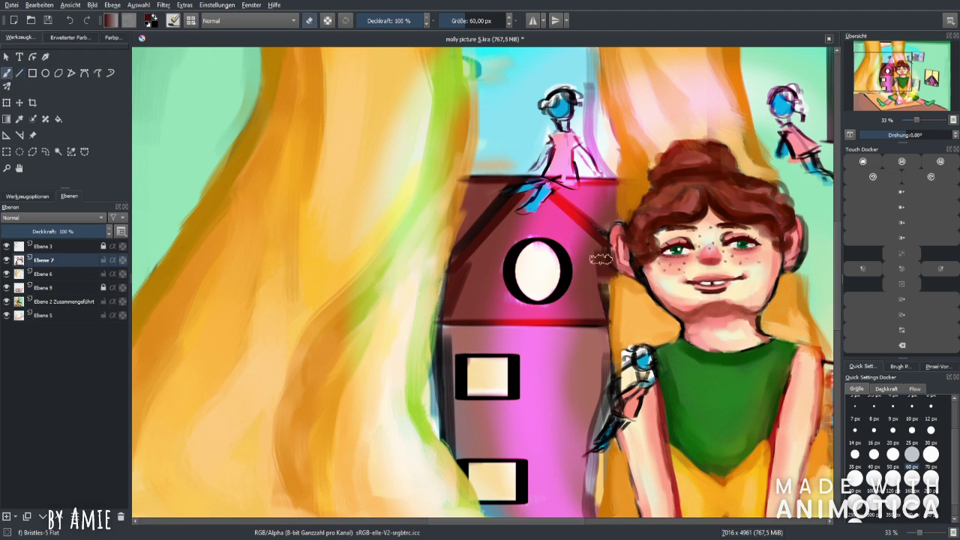
mouse_move(599, 296)
left_mouse_down()
mouse_move(603, 316)
mouse_move(562, 321)
left_mouse_up()
mouse_move(443, 292)
left_mouse_down()
mouse_move(503, 217)
mouse_move(493, 284)
mouse_move(514, 303)
mouse_move(499, 267)
mouse_move(523, 306)
mouse_move(571, 279)
mouse_move(570, 289)
mouse_move(518, 240)
left_mouse_up()
left_click_drag(471, 294, 565, 302)
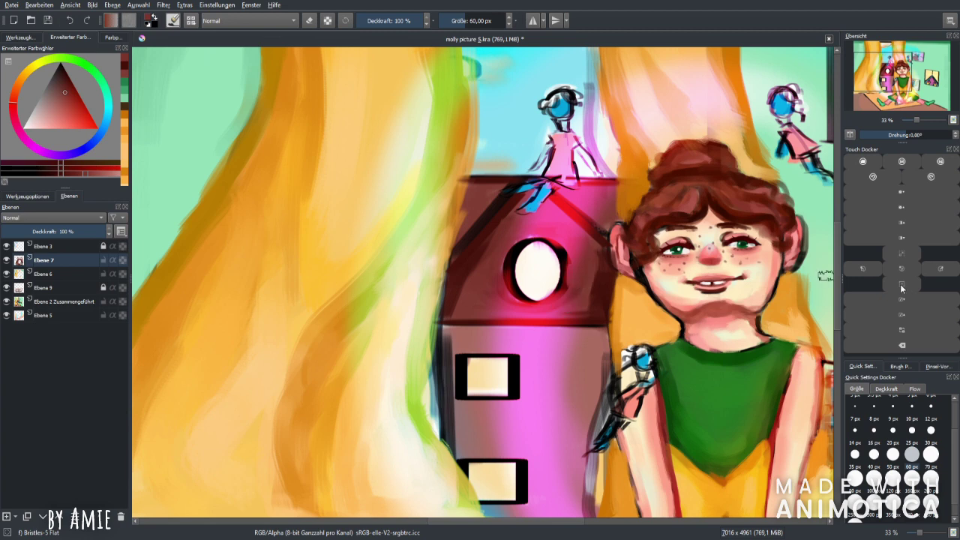
Step: Pick a light orange and add a new layer above the dollhouse shading
key("minus")
key("minus")
key("minus")
key("minus")
left_click(64, 177)
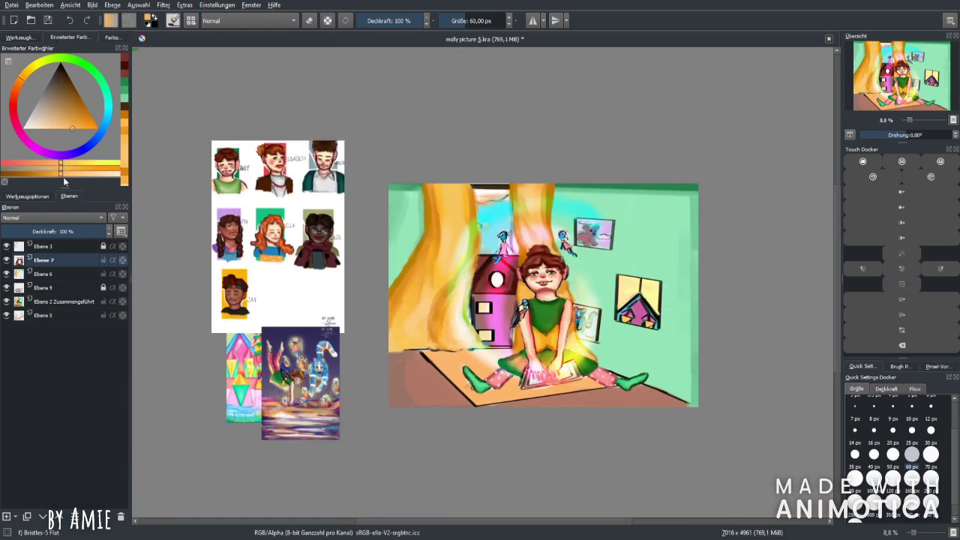
key("Insert")
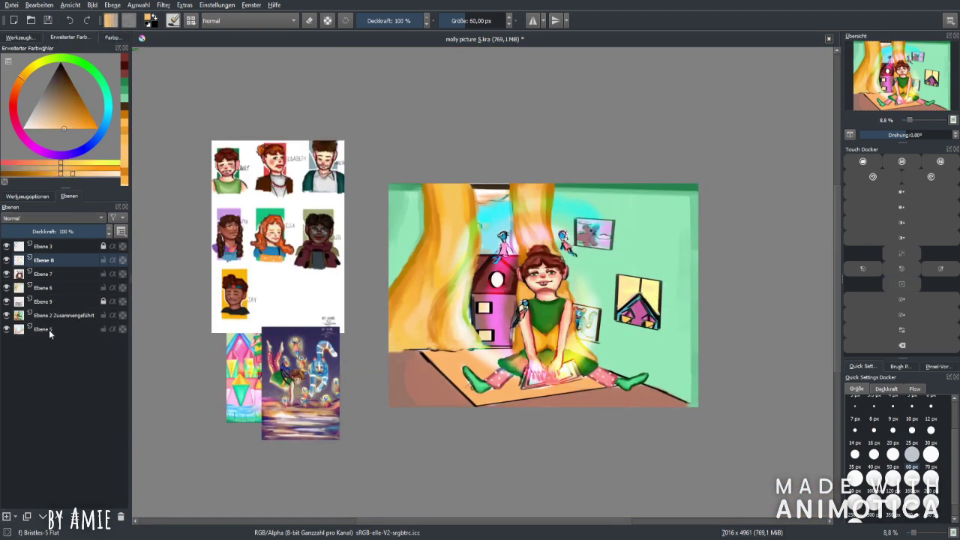
Step: Set the new layer's blending mode to Strahlendes Licht and paint the round window glowing pale yellow at 50 px, adding another layer
key("plus")
key("plus")
key("plus")
key("plus")
key("plus")
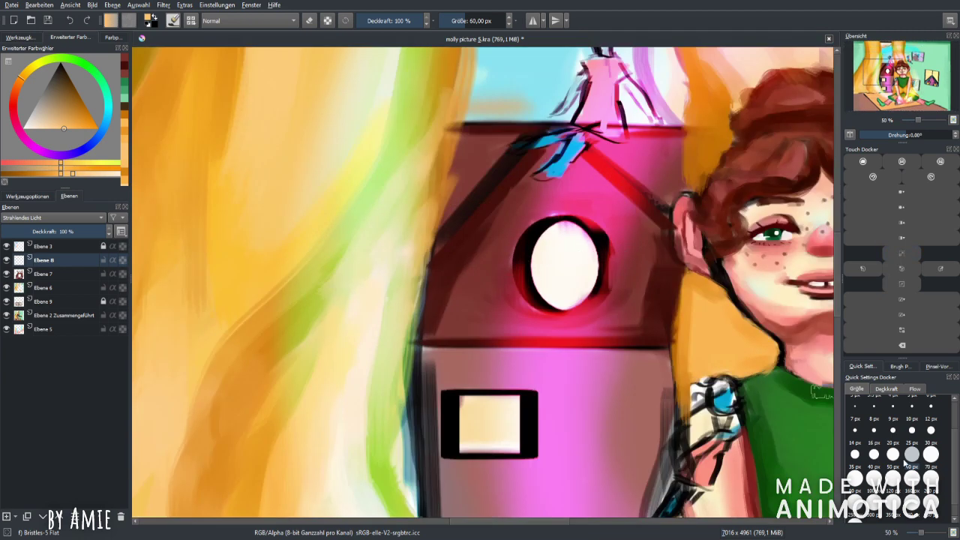
key("bracketleft")
mouse_move(585, 293)
left_mouse_down()
mouse_move(585, 250)
mouse_move(547, 231)
mouse_move(570, 230)
mouse_move(557, 287)
mouse_move(539, 250)
mouse_move(533, 273)
mouse_move(579, 239)
mouse_move(542, 237)
mouse_move(551, 303)
mouse_move(573, 230)
mouse_move(538, 294)
mouse_move(573, 305)
mouse_move(578, 246)
mouse_move(589, 242)
mouse_move(539, 285)
left_mouse_up()
key("Insert")
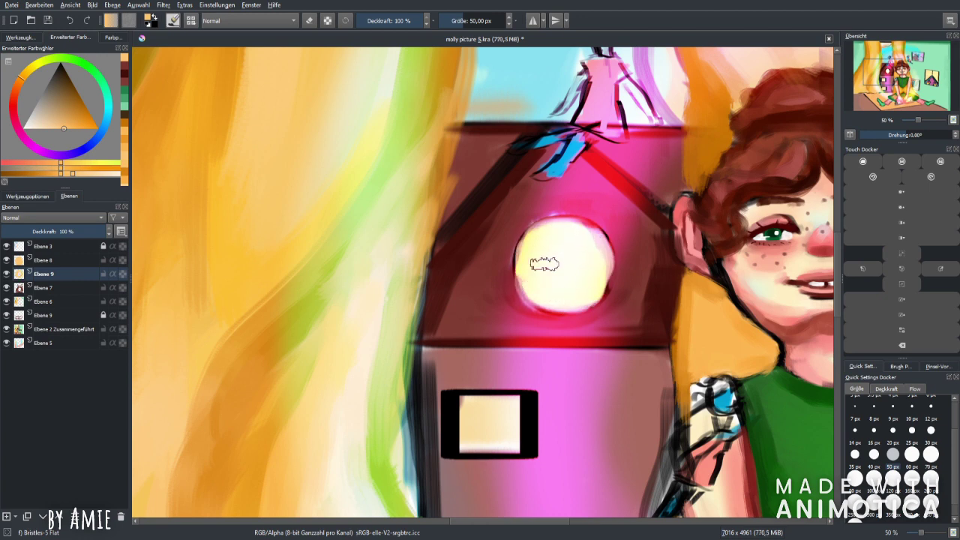
Step: Return to layer Ebene 7 and reinforce the dollhouse roof's lower edge with sampled reddish brown at 60 px
key("minus")
key("minus")
key("minus")
key("minus")
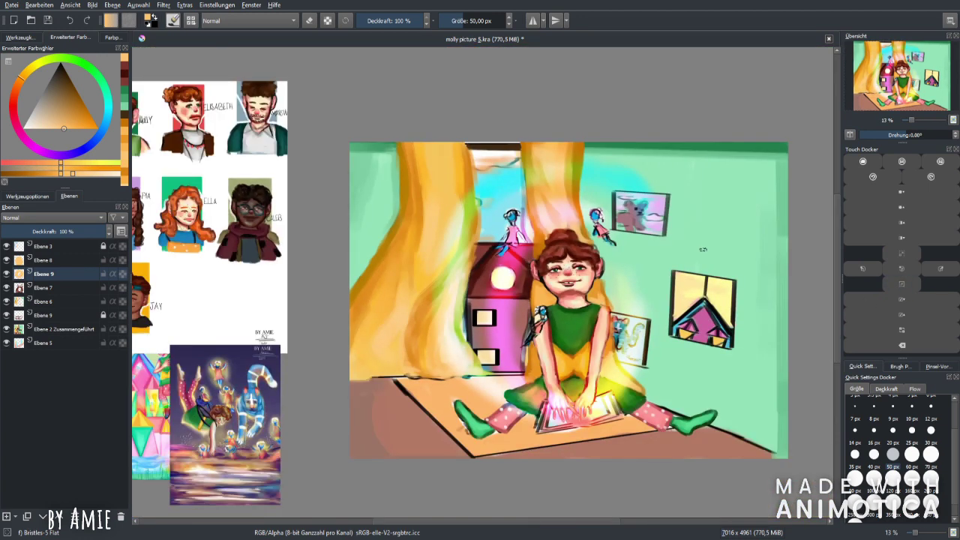
key("Page_Down")
left_click(558, 239, "ctrl")
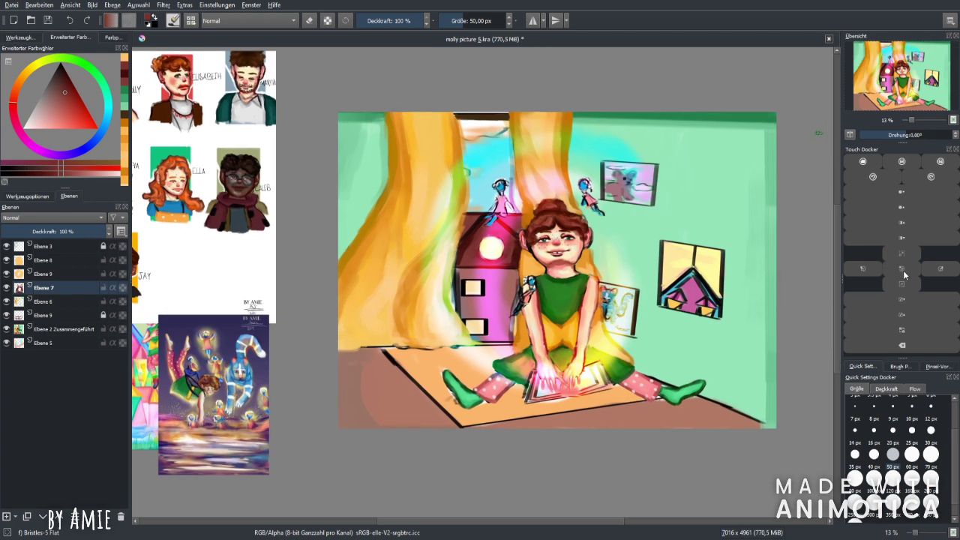
key("plus")
key("plus")
left_click(911, 454)
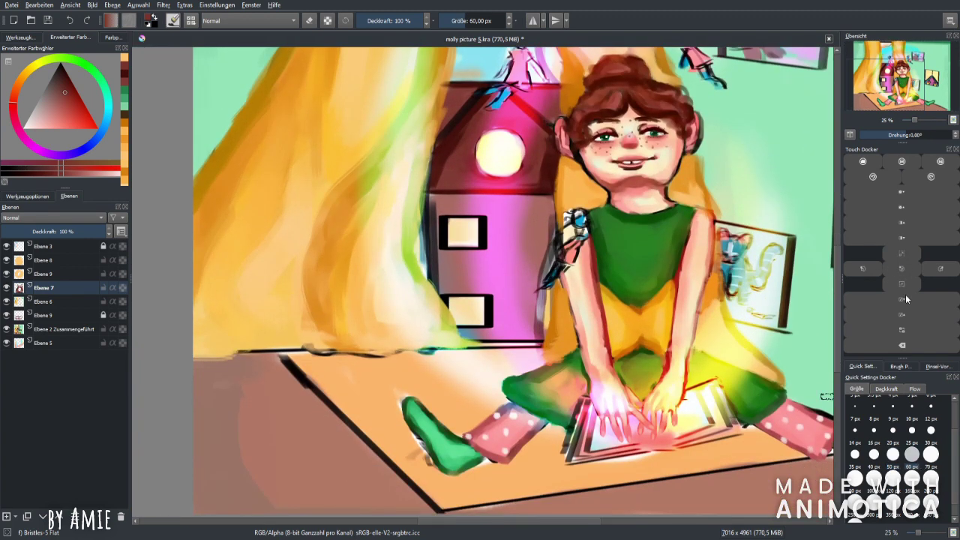
key("plus")
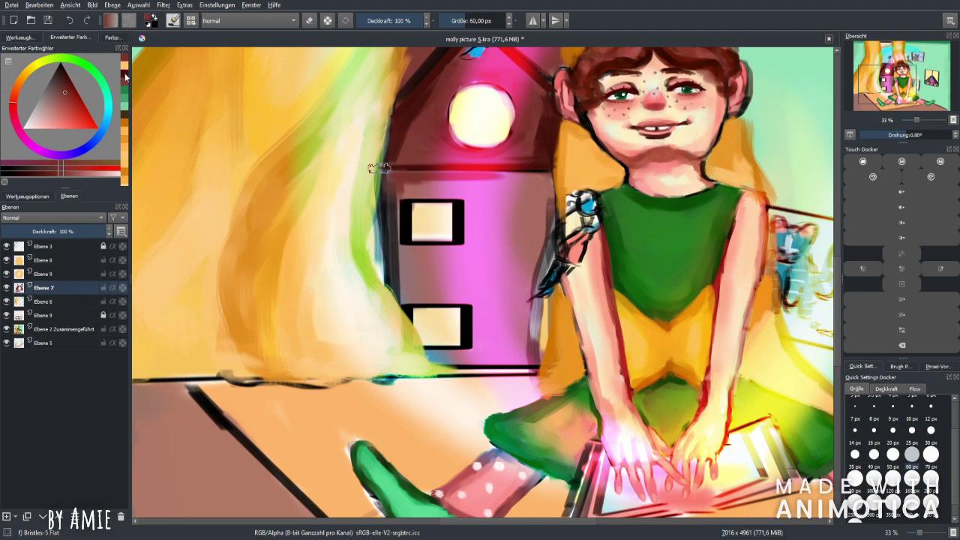
Step: Outline the dollhouse's side walls and bottom edge with very dark red strokes at 60 px
key("v")
mouse_move(384, 169)
left_mouse_down()
mouse_move(398, 297)
mouse_move(474, 302)
left_mouse_up()
key("i")
key("o")
left_click_drag(432, 364, 538, 361)
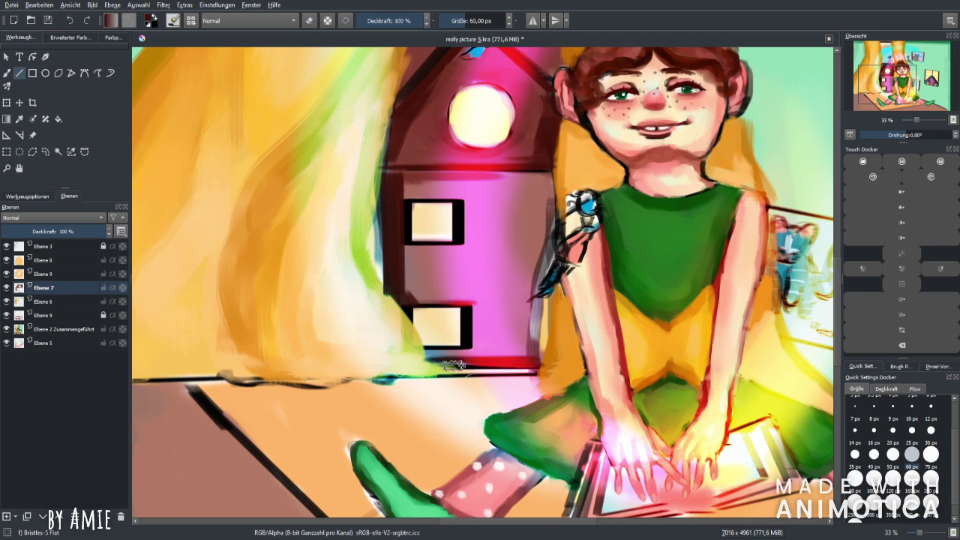
left_click(70, 37)
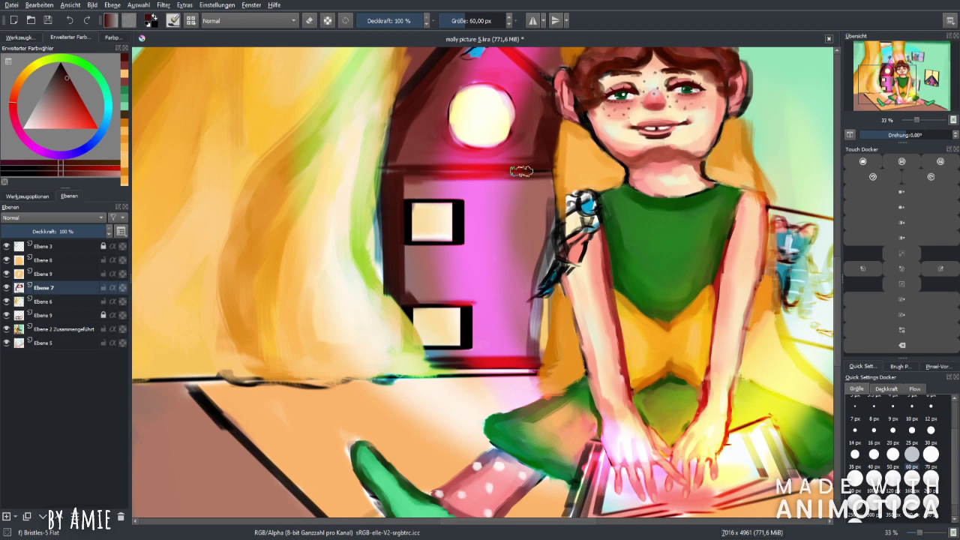
mouse_move(516, 326)
left_mouse_down()
mouse_move(537, 336)
mouse_move(540, 300)
mouse_move(519, 355)
left_mouse_up()
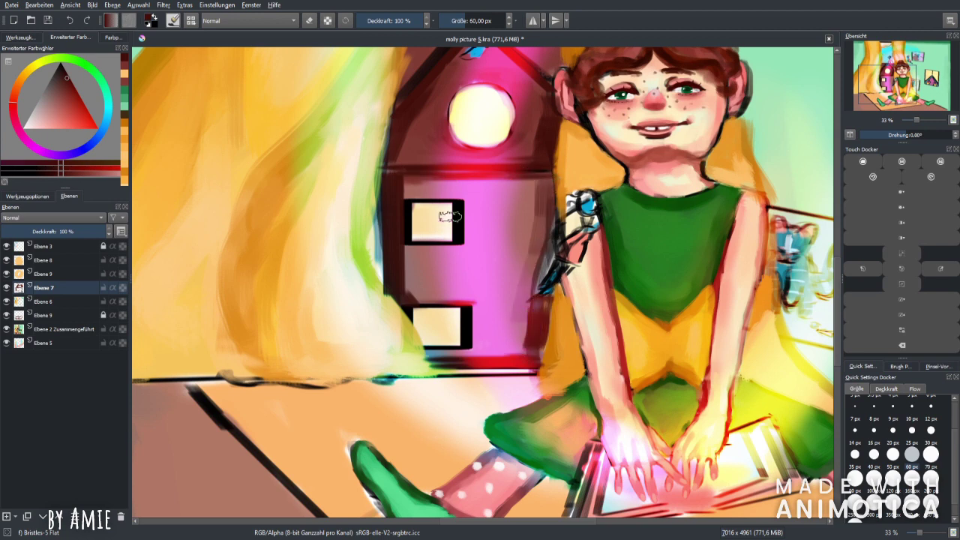
Step: Shade the dollhouse's wall around the square windows with sampled reddish brown at 120 px
left_click(402, 173, "ctrl")
key("bracketright")
key("bracketright")
key("bracketright")
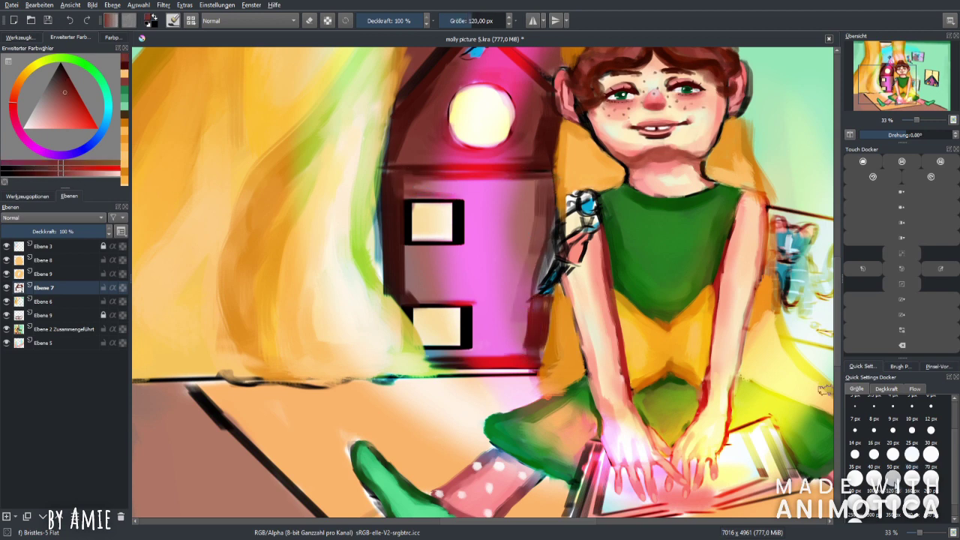
mouse_move(450, 306)
left_mouse_down()
mouse_move(431, 297)
mouse_move(431, 273)
left_mouse_up()
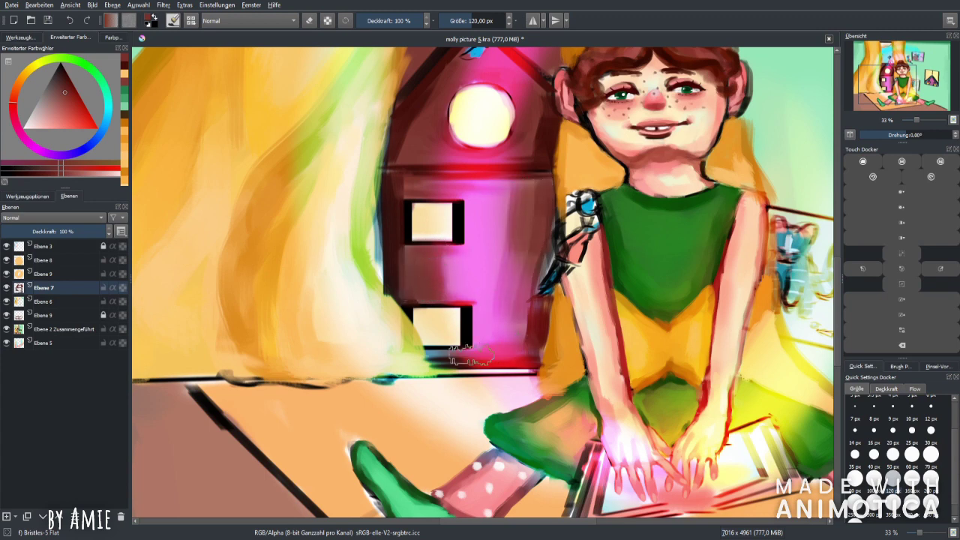
scroll(480, 315, "down", 5)
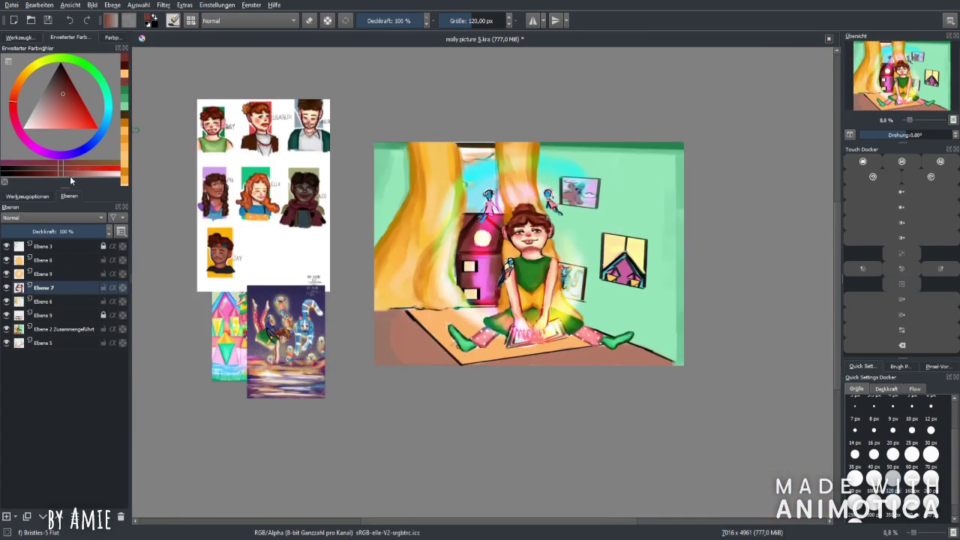
scroll(476, 281, "up", 3)
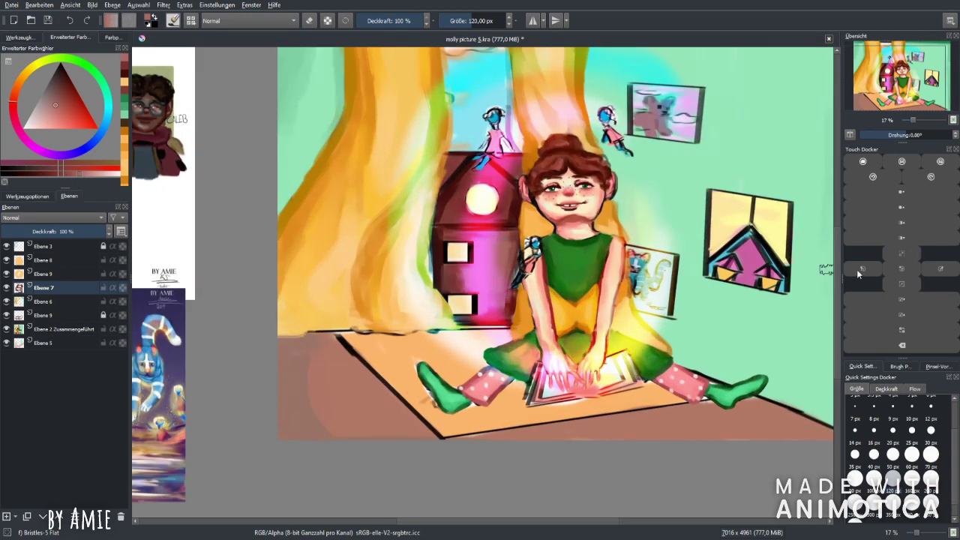
scroll(480, 285, "up", 1)
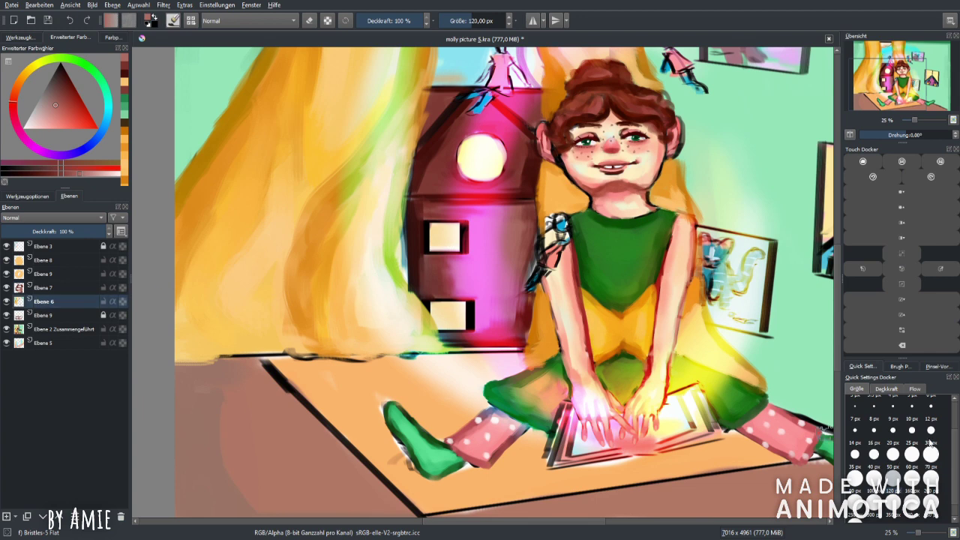
Step: Select layer Ebene 8 and paint both square dollhouse windows glowing yellow with a light orange brush at 30 px
left_click(111, 260)
left_click(124, 91)
key("plus")
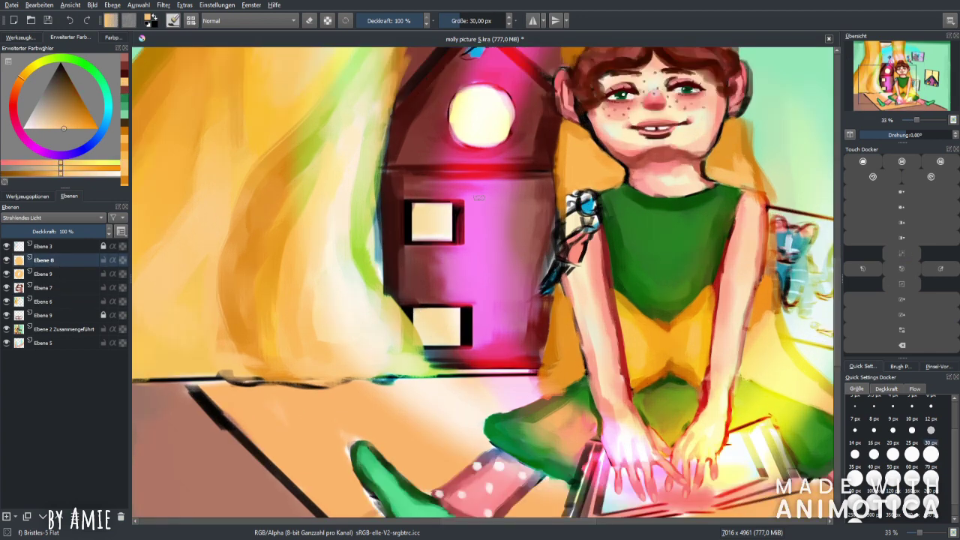
mouse_move(441, 204)
left_mouse_down()
mouse_move(416, 209)
mouse_move(443, 240)
left_mouse_up()
mouse_move(412, 308)
left_mouse_down()
mouse_move(386, 330)
mouse_move(429, 325)
mouse_move(442, 342)
mouse_move(431, 322)
mouse_move(398, 326)
mouse_move(420, 326)
mouse_move(439, 373)
left_mouse_up()
left_click(873, 177)
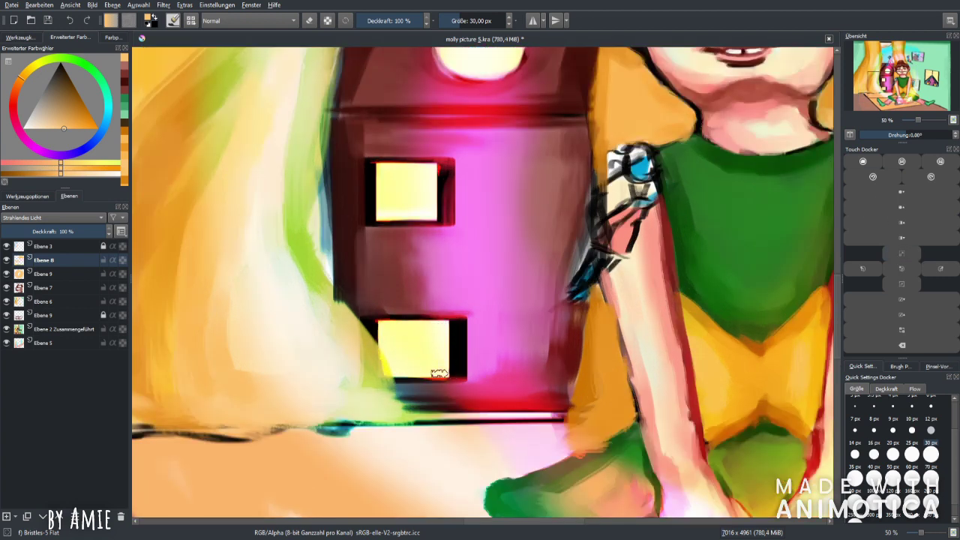
Step: On layer Ebene 9, widen both lit square windows over their dark frames with light orange strokes at 30 px
left_click(63, 273)
mouse_move(374, 163)
left_mouse_down()
mouse_move(368, 216)
mouse_move(400, 203)
mouse_move(433, 165)
mouse_move(444, 216)
mouse_move(379, 217)
mouse_move(441, 320)
mouse_move(448, 366)
mouse_move(375, 330)
mouse_move(441, 338)
left_mouse_up()
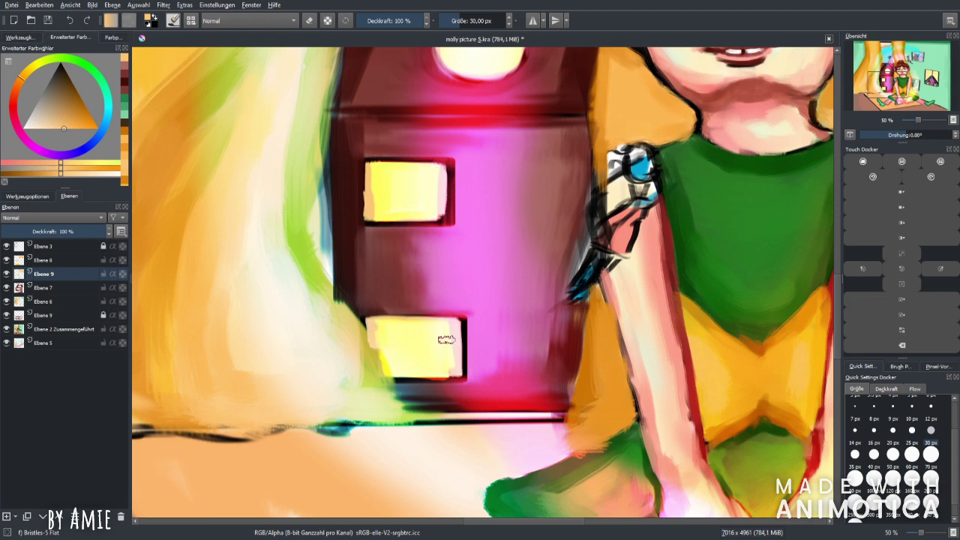
left_click(903, 283)
left_click_drag(891, 78, 911, 100)
left_click(902, 255)
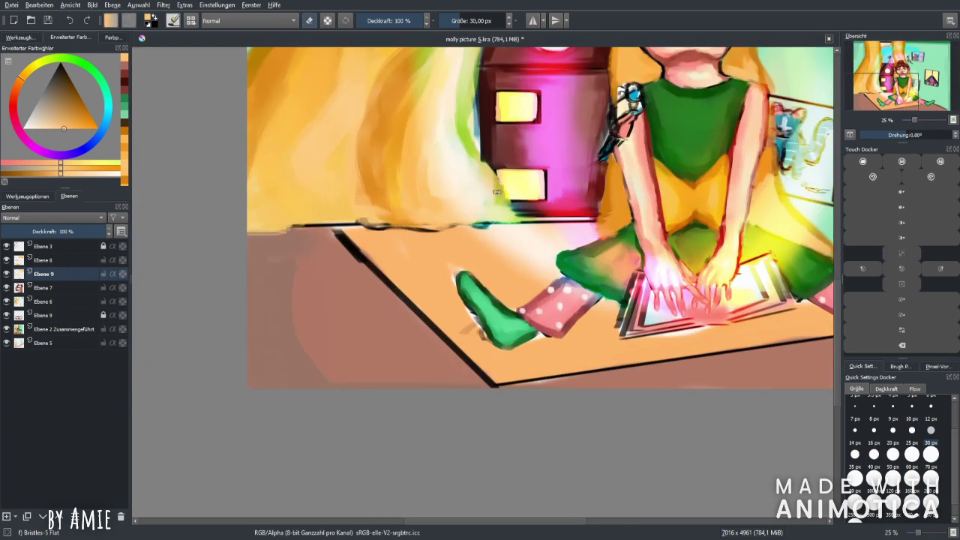
scroll(496, 192, "up", 5)
Step: Pick a paler orange and add a new layer above layer Ebene 8
key("Page_Down")
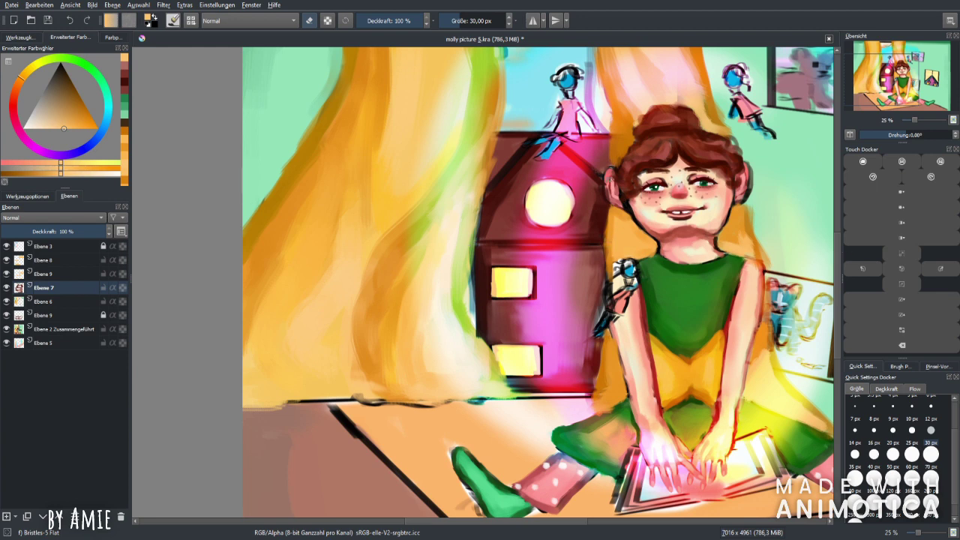
left_click(901, 238)
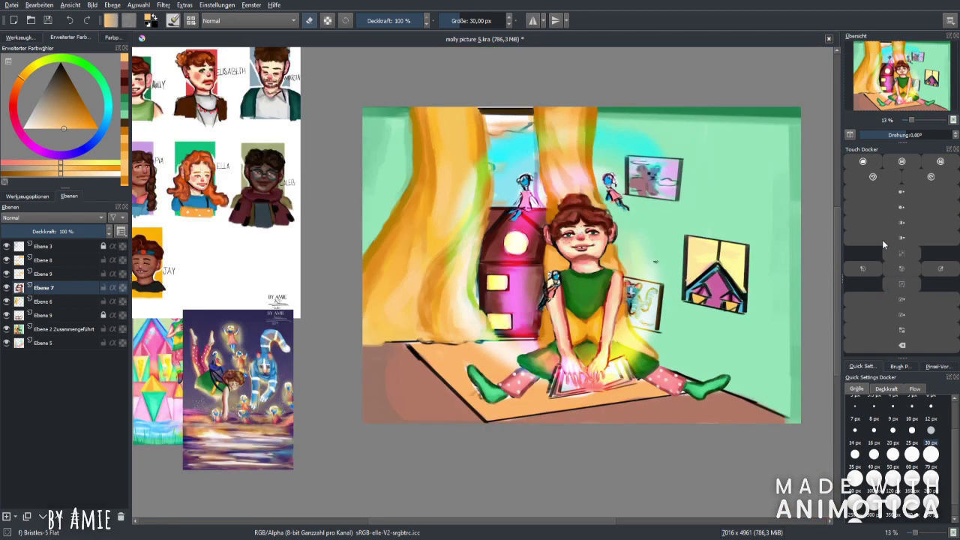
left_click(51, 130)
key("Insert")
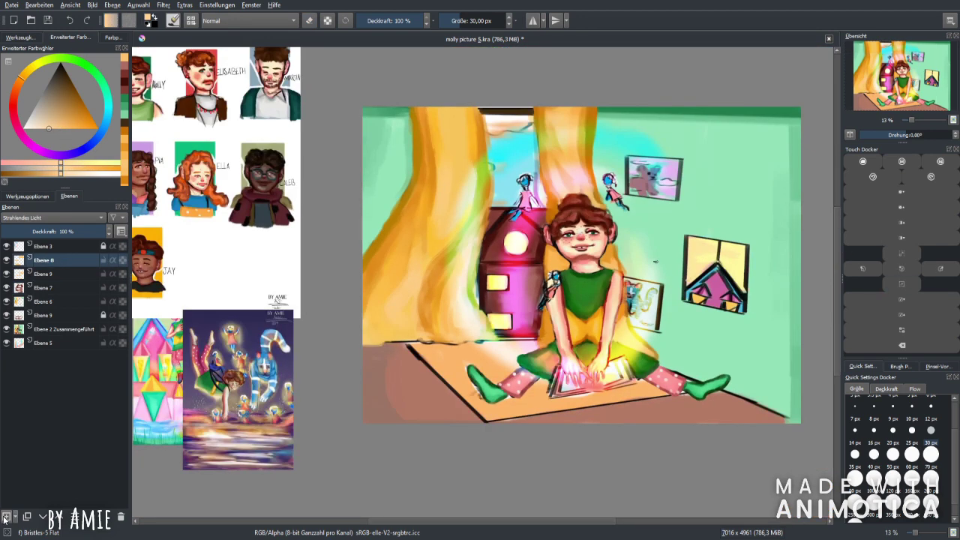
Step: On layer Ebene 2 Zusammengeführt, paint pale orange clouds in the sky between the curtains at 70 px
left_click(50, 345)
left_click(937, 466)
scroll(468, 145, "up", 2)
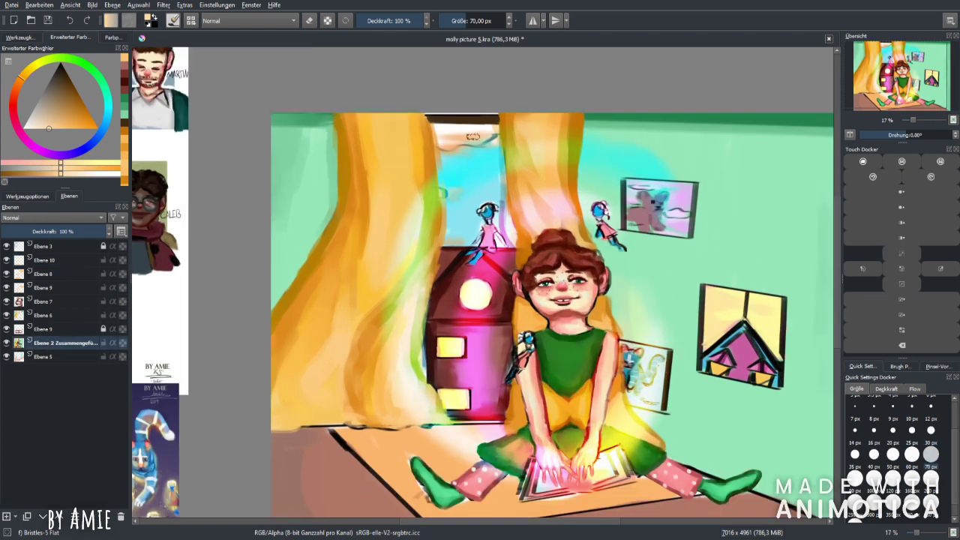
left_click(449, 148, "ctrl")
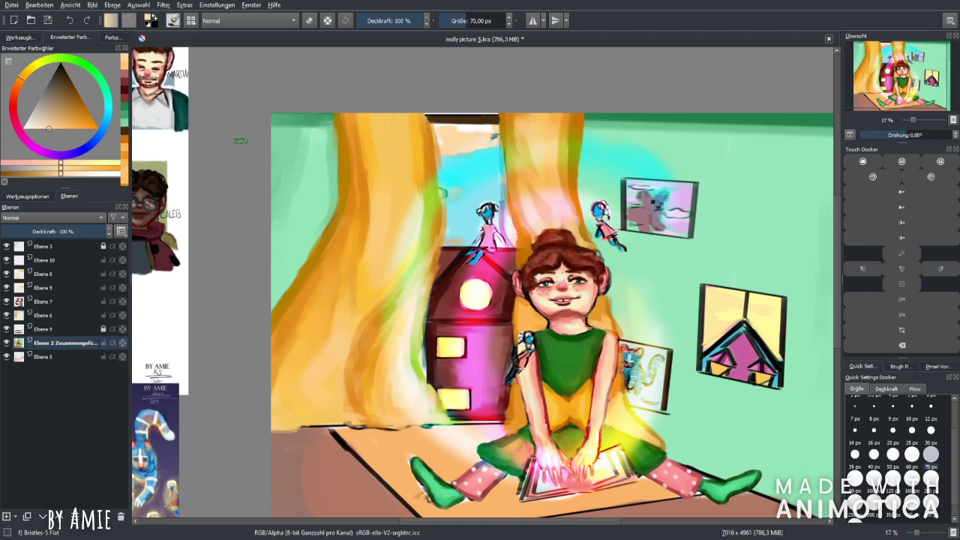
left_click_drag(443, 127, 489, 135)
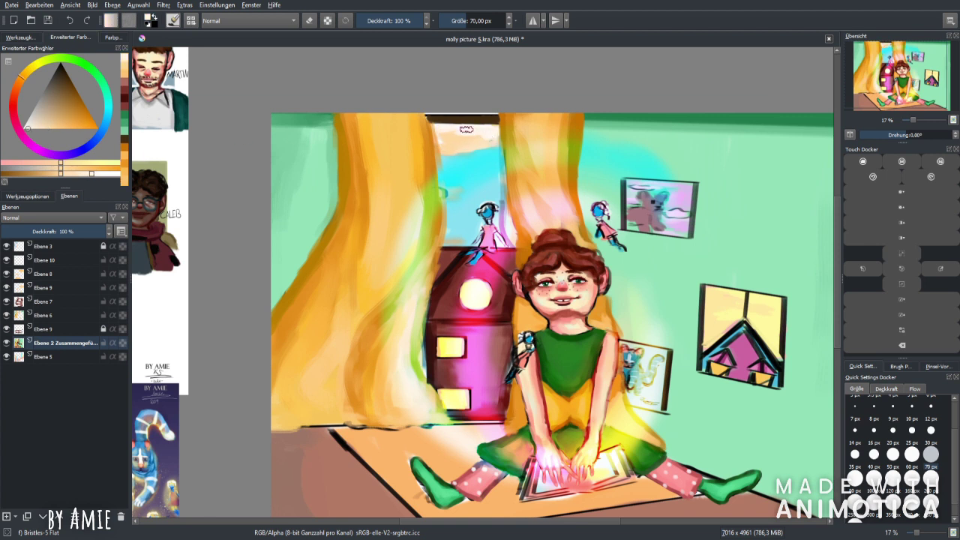
left_click(447, 193)
left_click(447, 192, "ctrl")
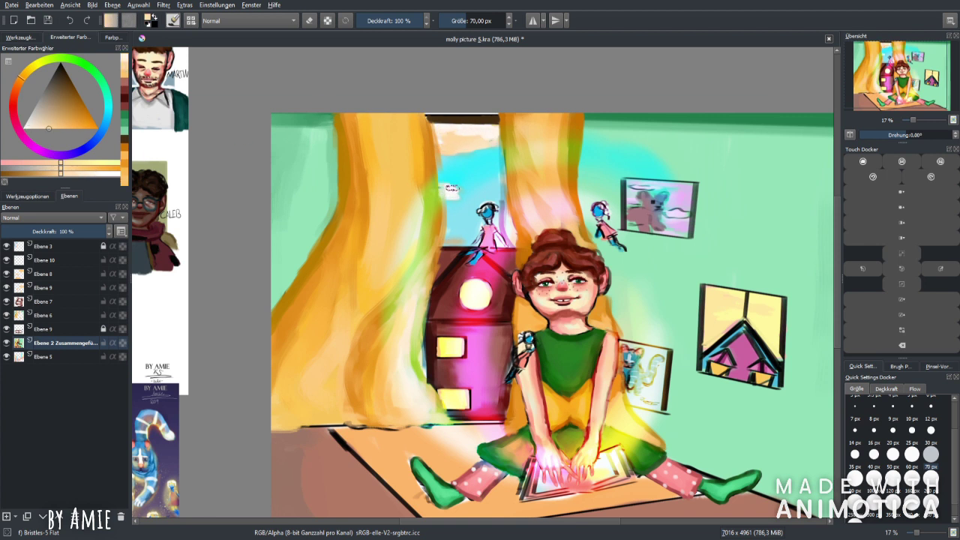
Step: Soften the small cloud between the curtains with the Wet Bristles Rough brush at 100 px
left_click(900, 366)
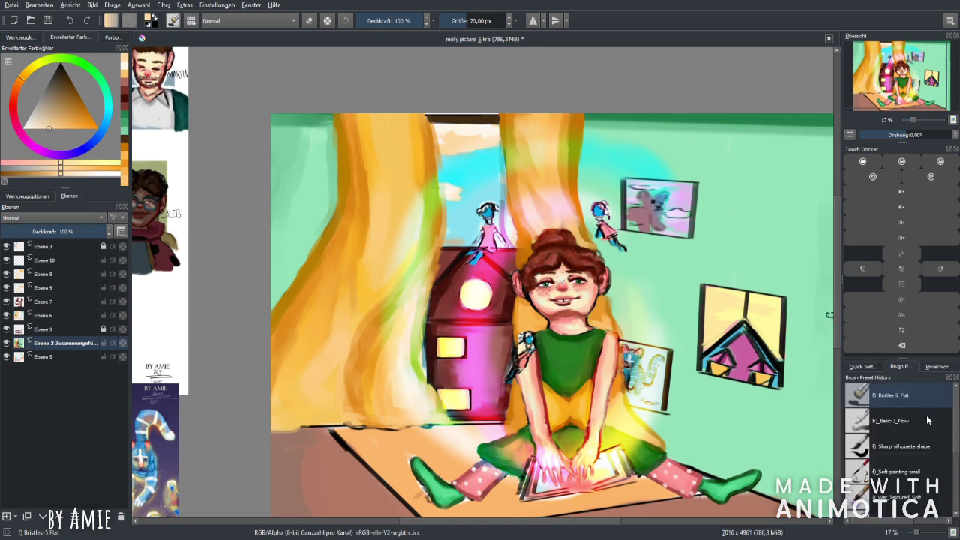
left_click(904, 506)
left_click(862, 366)
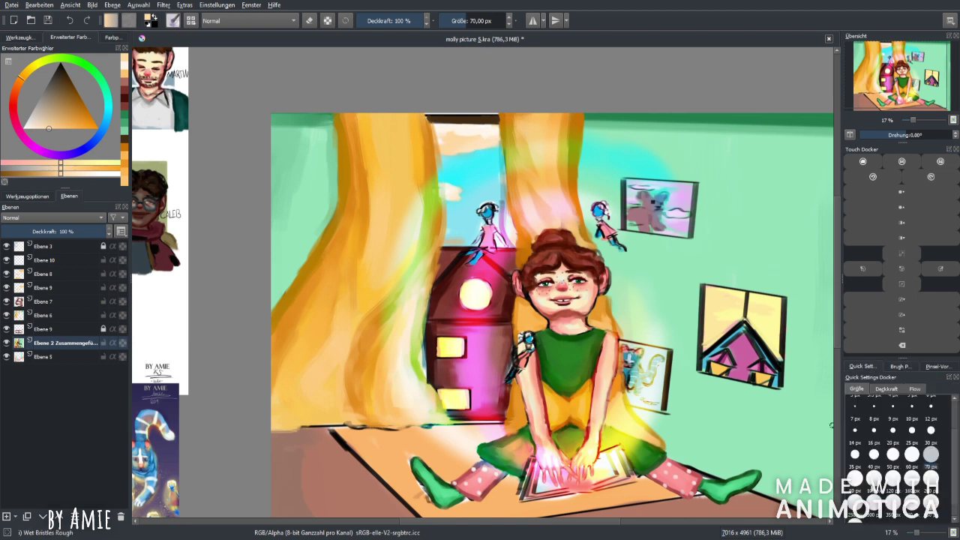
key("bracketright")
key("bracketright")
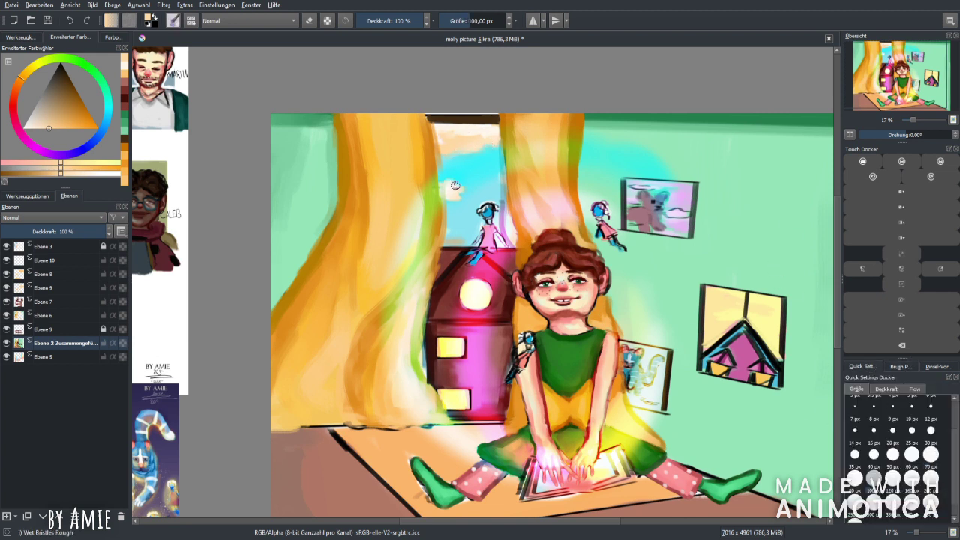
left_click(902, 284)
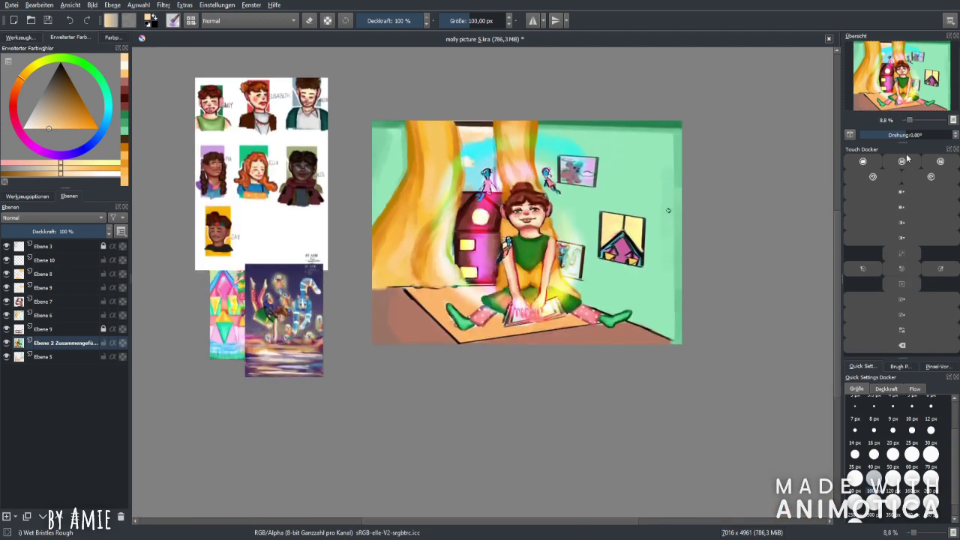
left_click(904, 268)
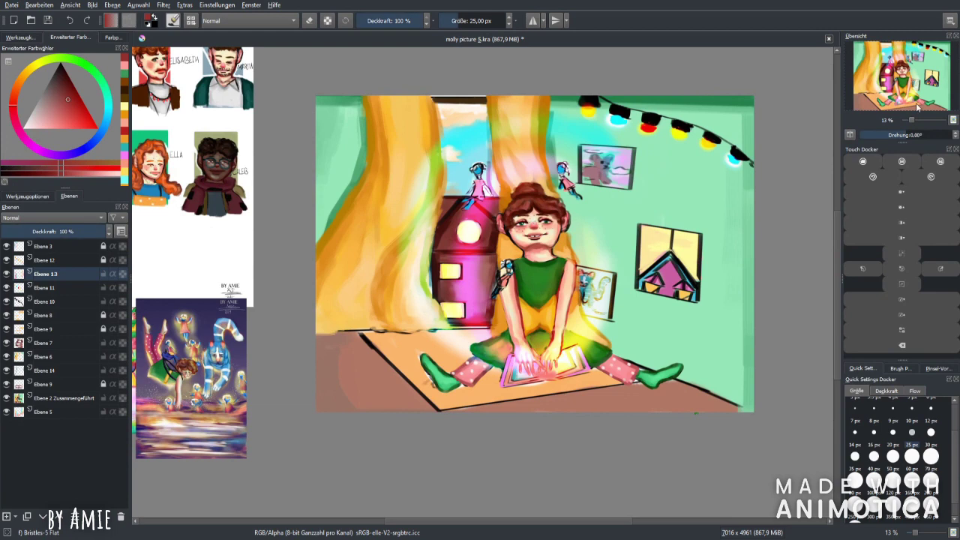
Step: Add a new layer above Ebene 13 and sketch reddish-brown triangle outlines on the left curtain at 25 px
key("Insert")
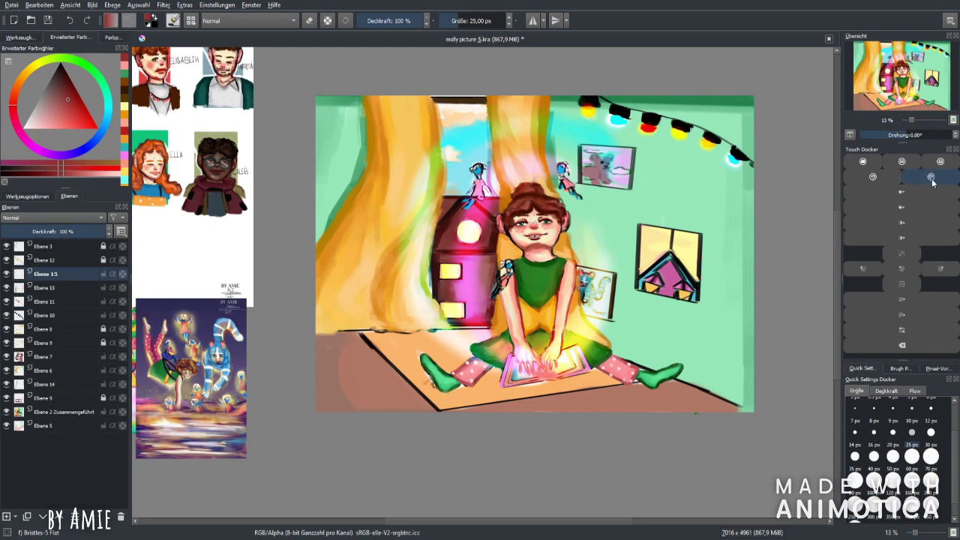
left_click(931, 176)
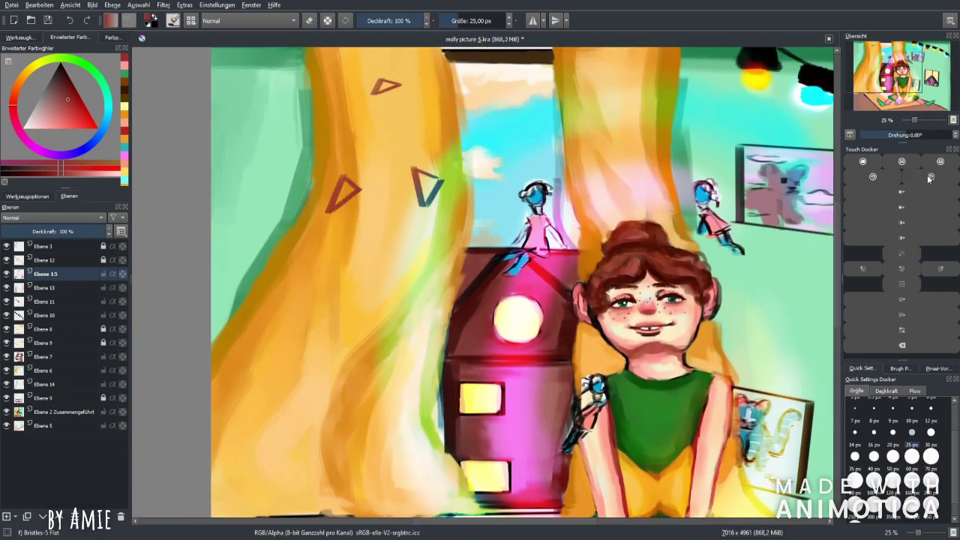
mouse_move(359, 241)
left_mouse_down()
mouse_move(379, 271)
mouse_move(360, 243)
left_mouse_up()
mouse_move(291, 339)
left_mouse_down()
mouse_move(261, 381)
mouse_move(303, 356)
left_mouse_up()
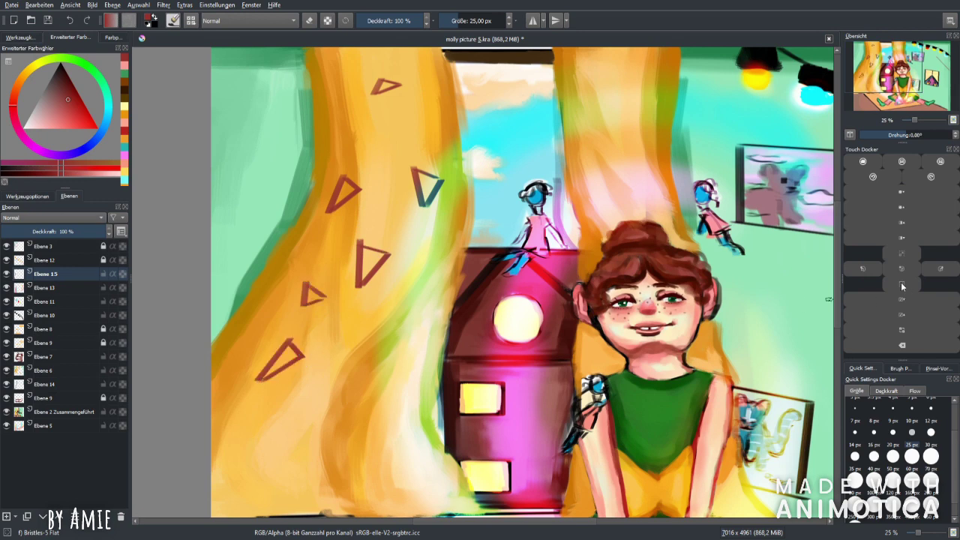
Step: Replace the lower triangles on the left curtain with newly placed reddish-brown outlines at 25 px
left_click(903, 286)
left_click(902, 258)
mouse_move(335, 284)
left_mouse_down()
mouse_move(349, 312)
mouse_move(374, 285)
left_mouse_up()
mouse_move(288, 352)
left_mouse_down()
mouse_move(269, 383)
mouse_move(309, 366)
left_mouse_up()
left_click_drag(309, 366, 288, 353)
left_click_drag(275, 296, 479, 174)
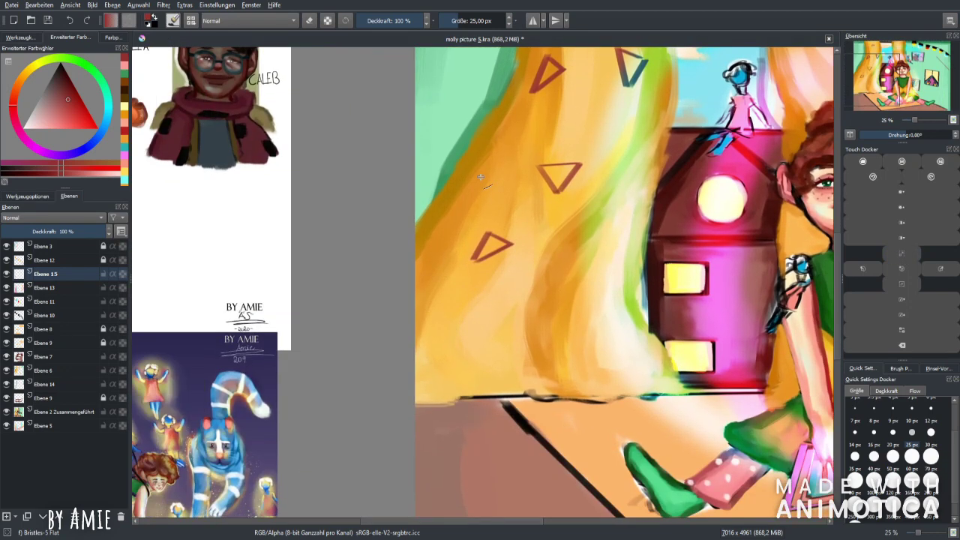
Step: Draw another reddish-brown triangle outline near the bottom of the left curtain
left_click(903, 285)
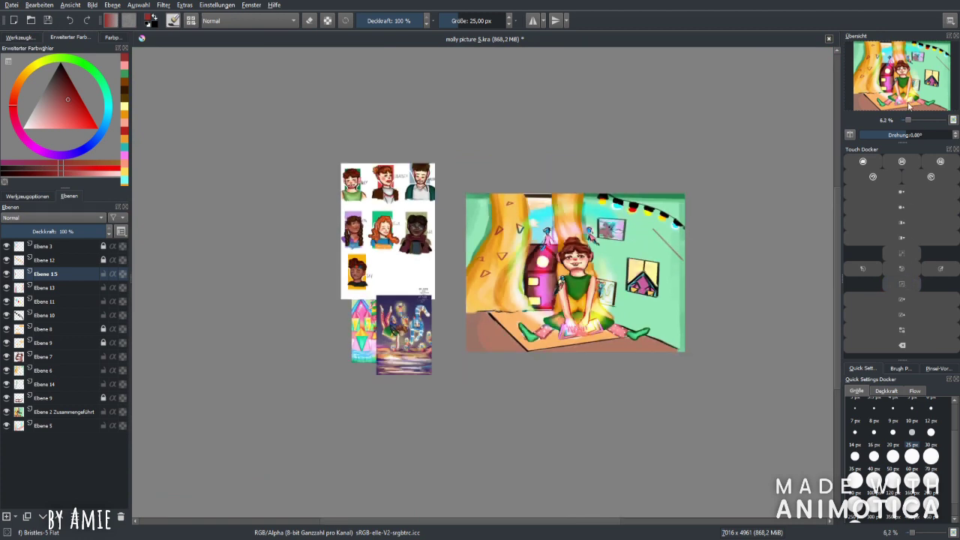
left_click(910, 241)
left_click(899, 277)
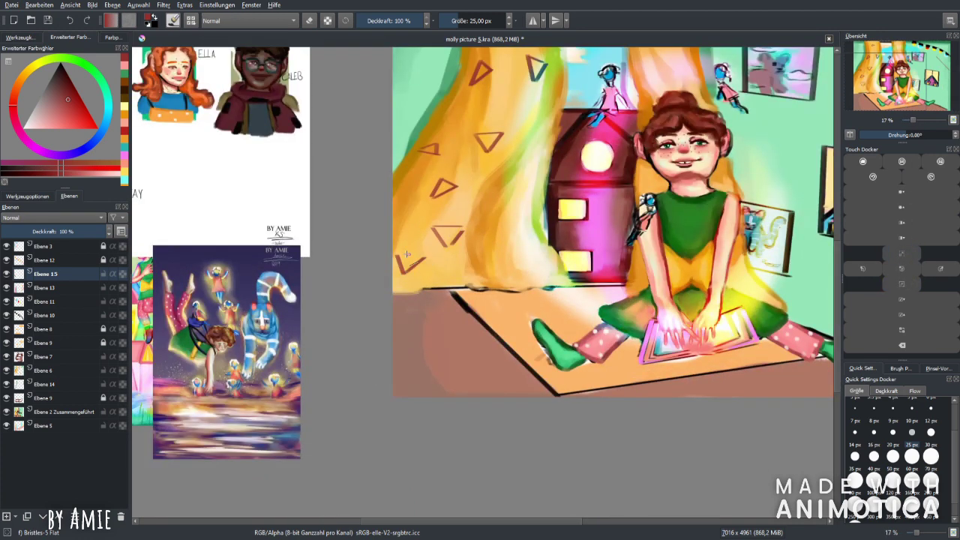
left_click(863, 162)
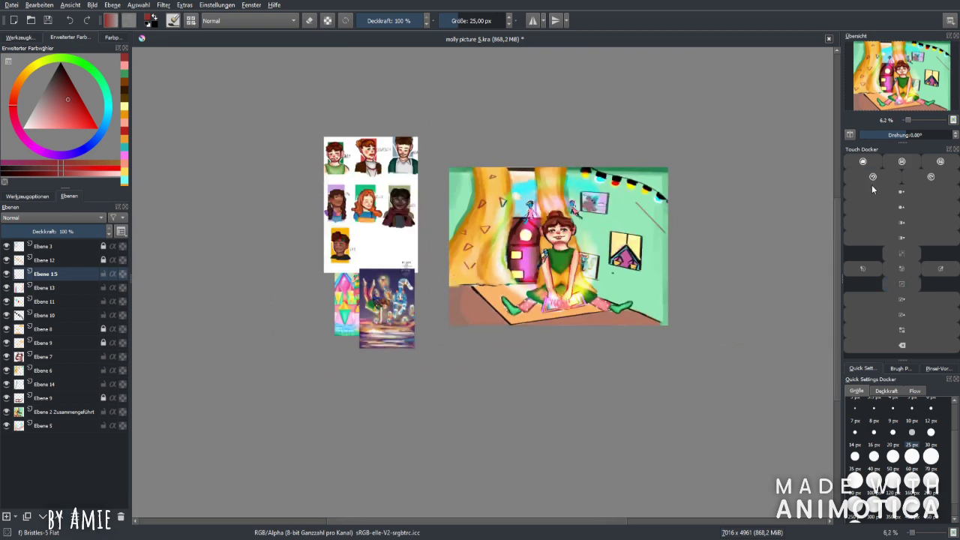
Step: Remove the stray diagonal line from the green wall and sketch triangle outlines on the right curtain at 25 px
left_click(902, 258)
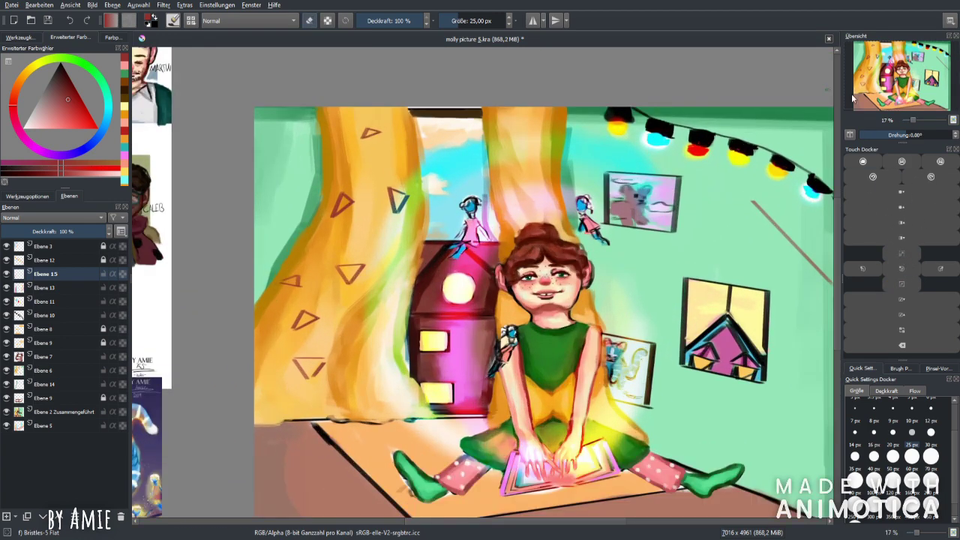
left_click_drag(840, 296, 777, 240)
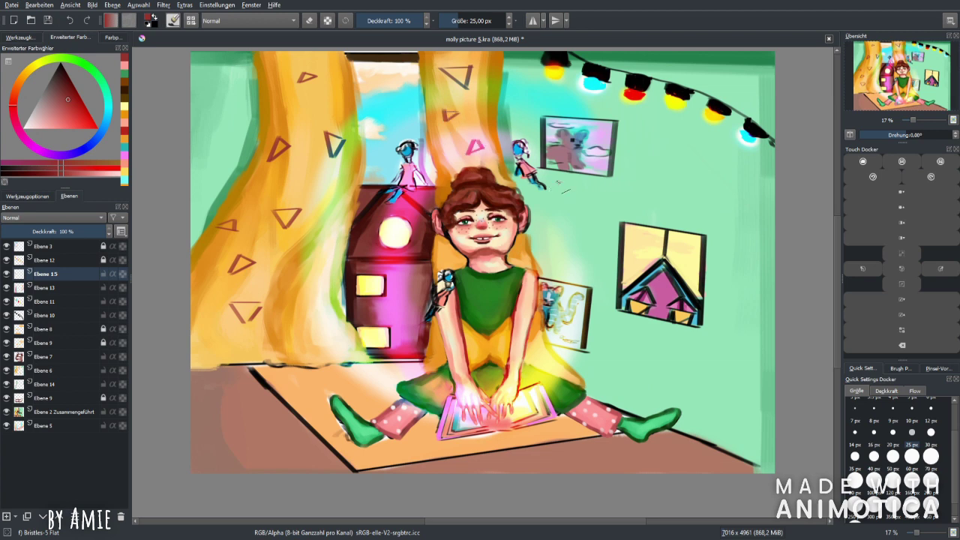
left_click(899, 285)
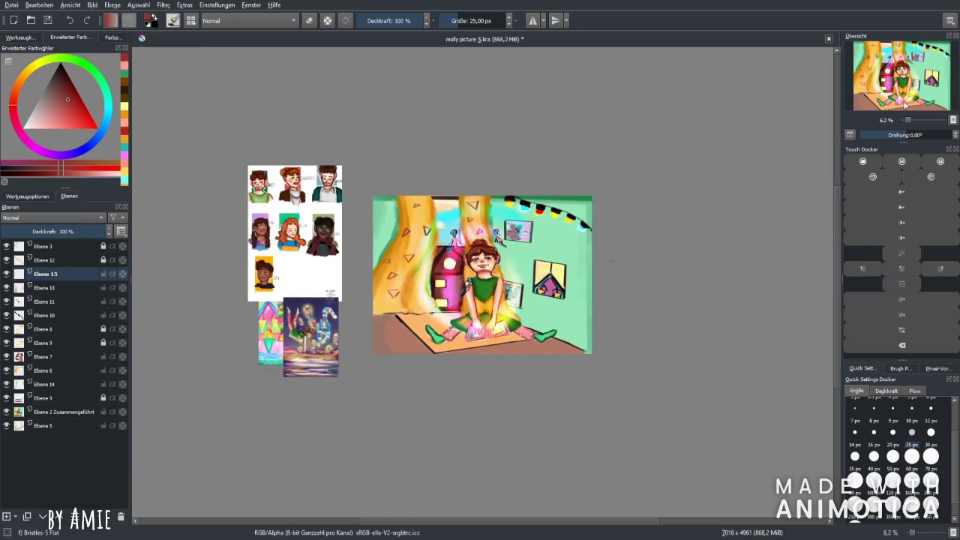
left_click(906, 261)
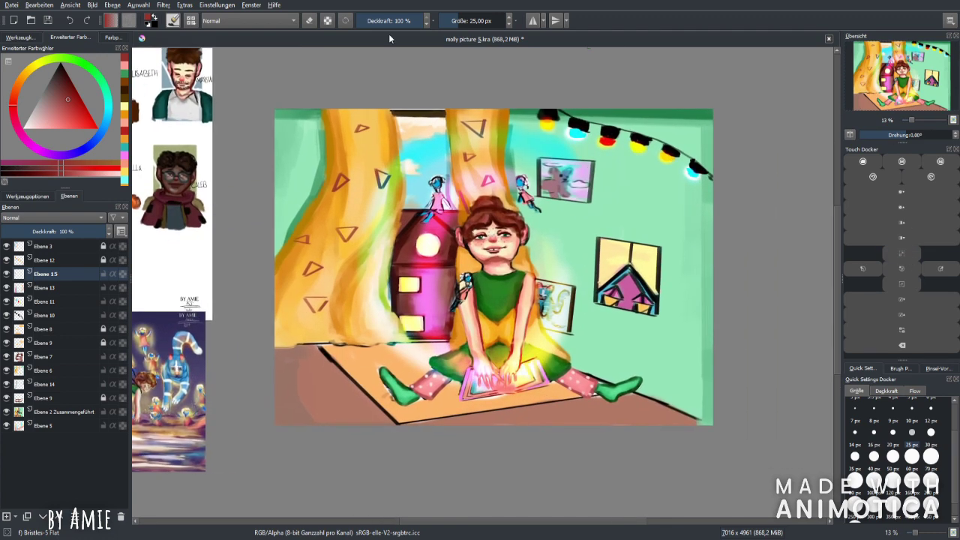
Step: Save the document and add a new layer above layer Ebene 15
left_click(47, 20)
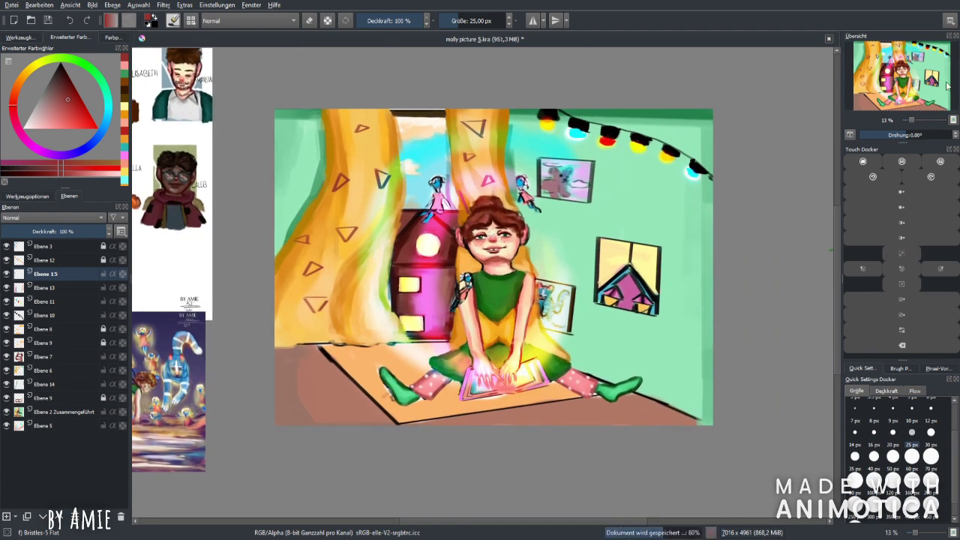
mouse_move(926, 99)
left_mouse_down()
mouse_move(923, 113)
mouse_move(934, 95)
left_mouse_up()
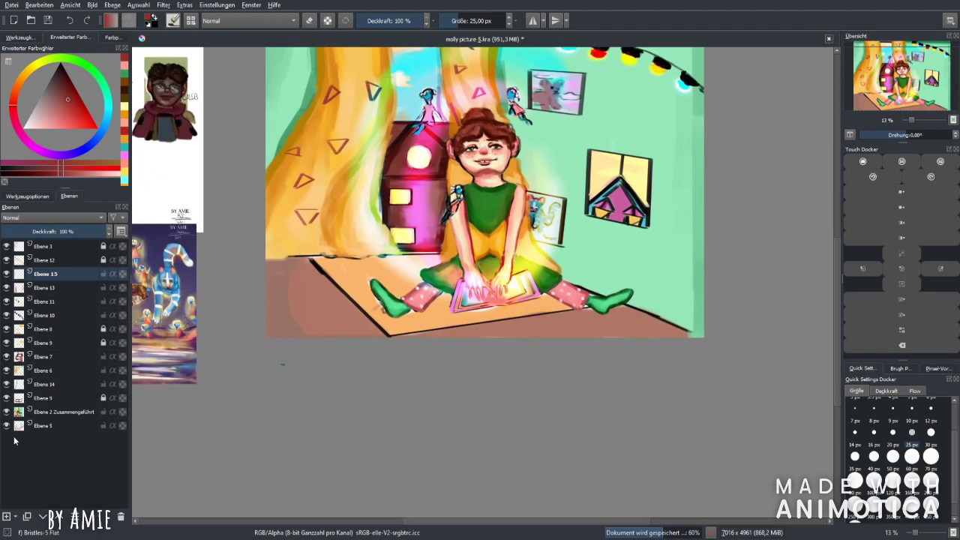
left_click(6, 516)
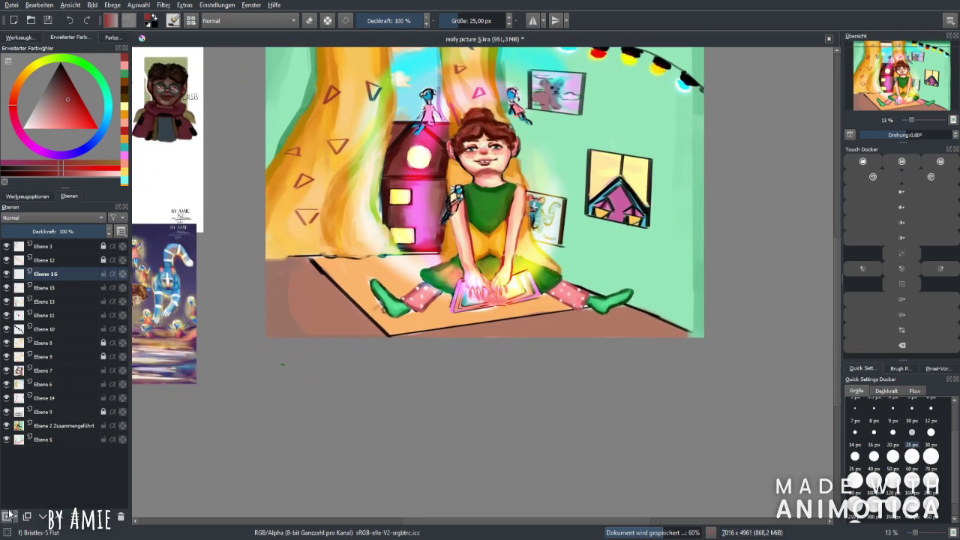
Step: Sample the brown floor color and touch up the floor along the rug and picture edge at 120 px and 40 px
left_click(20, 37)
left_click(545, 301)
left_click(9, 73)
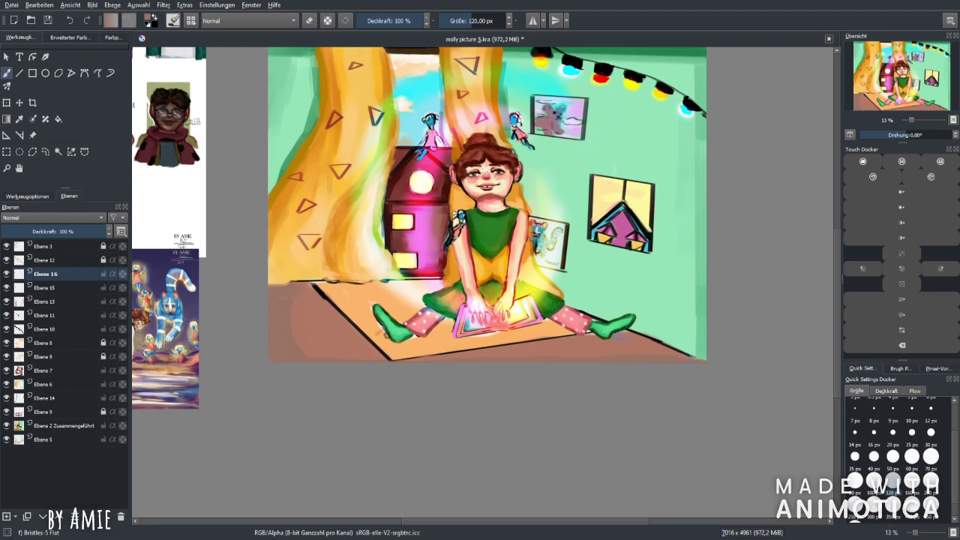
left_click(70, 36)
left_click_drag(561, 135, 537, 34)
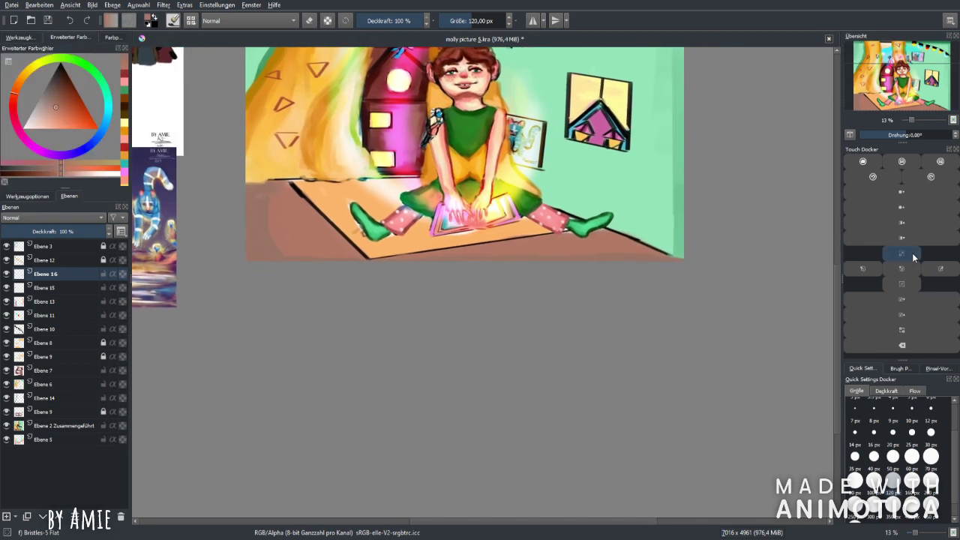
left_click(907, 255)
left_click(908, 255)
left_click(873, 456)
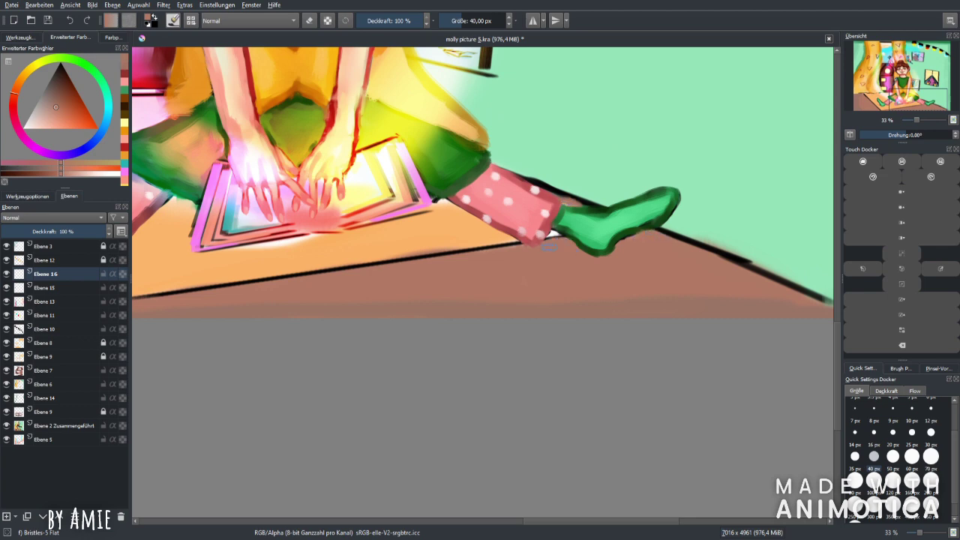
scroll(480, 270, "down", 5)
scroll(480, 270, "up", 5)
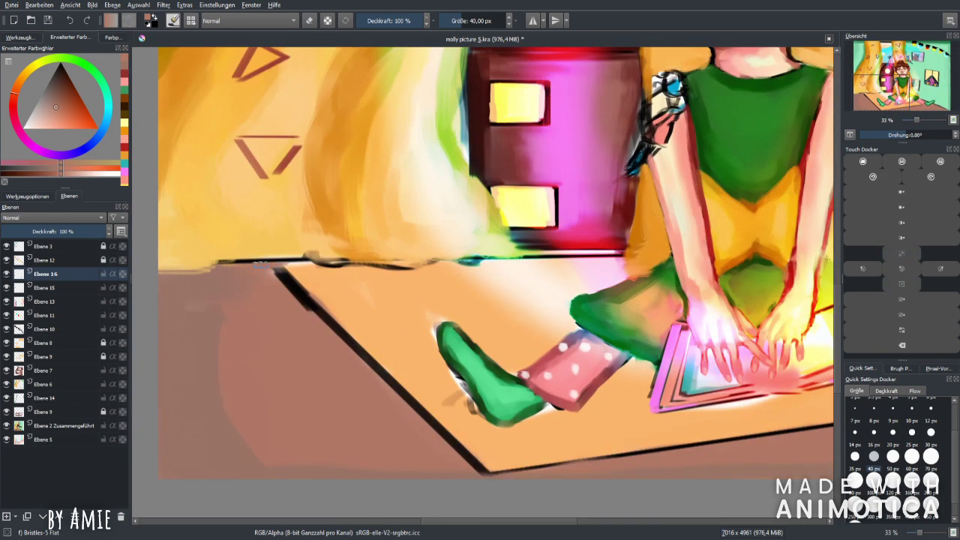
left_click(904, 282)
left_click(905, 282)
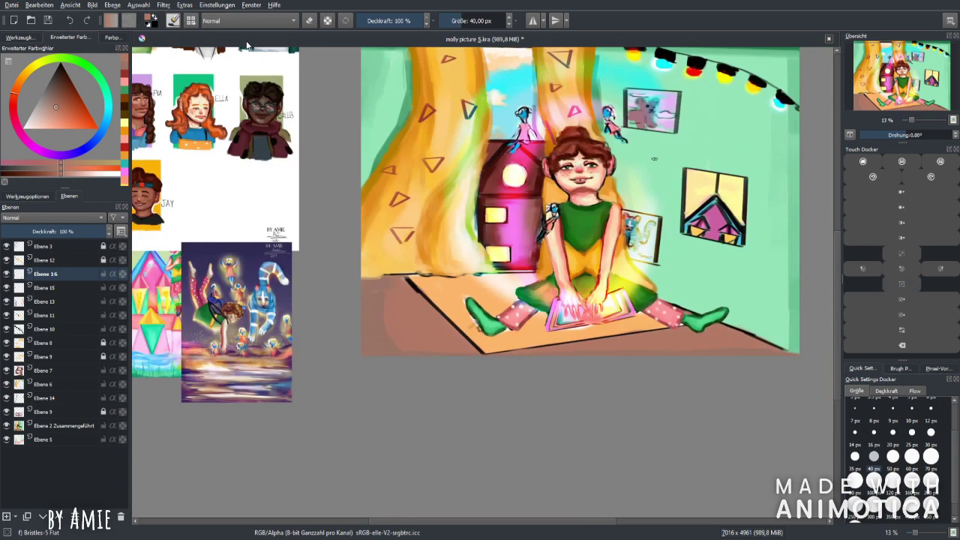
Step: Shade the floor on both sides of the rug with broad brown strokes at 300 px
left_click(69, 179)
left_click(930, 504)
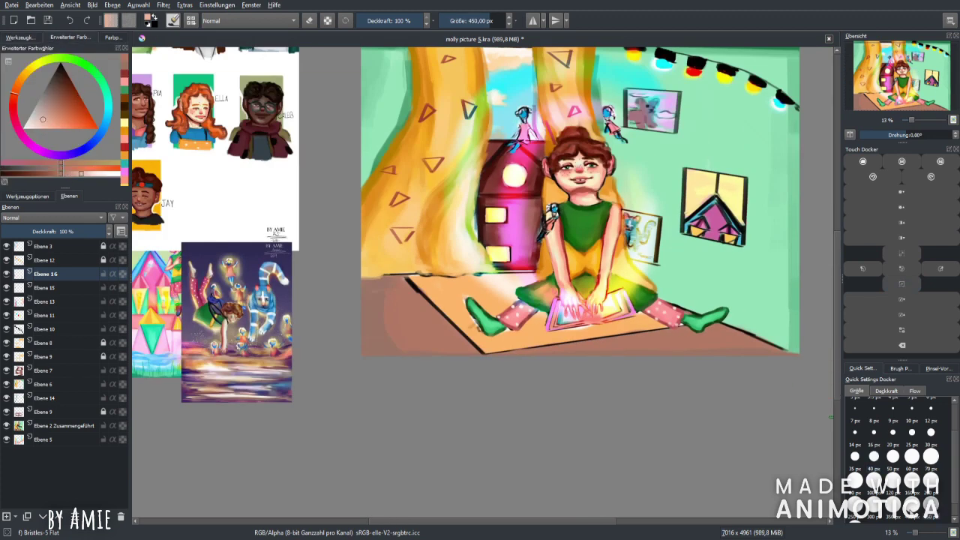
left_click(424, 321)
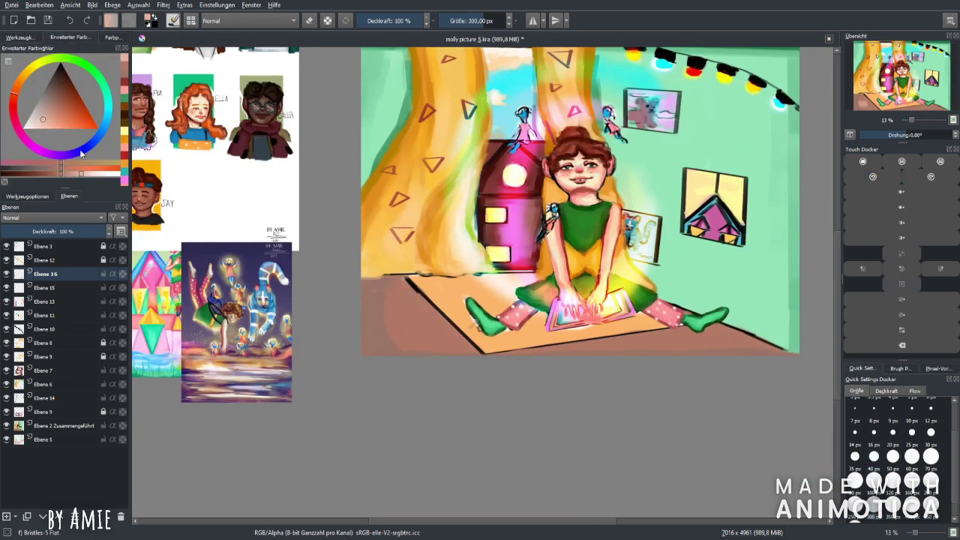
left_click(50, 112)
left_click_drag(390, 297, 427, 330)
left_click_drag(405, 300, 450, 338)
left_click_drag(578, 337, 668, 343)
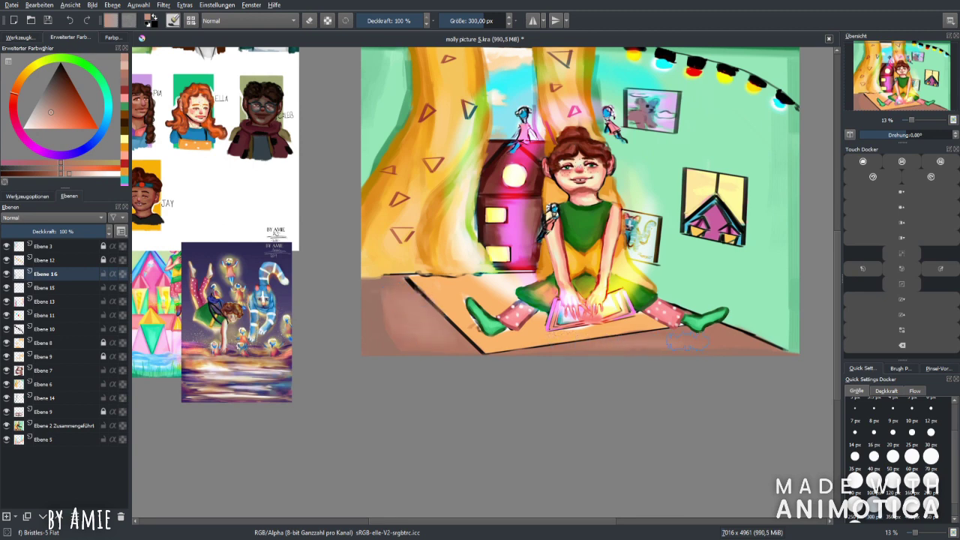
key("minus")
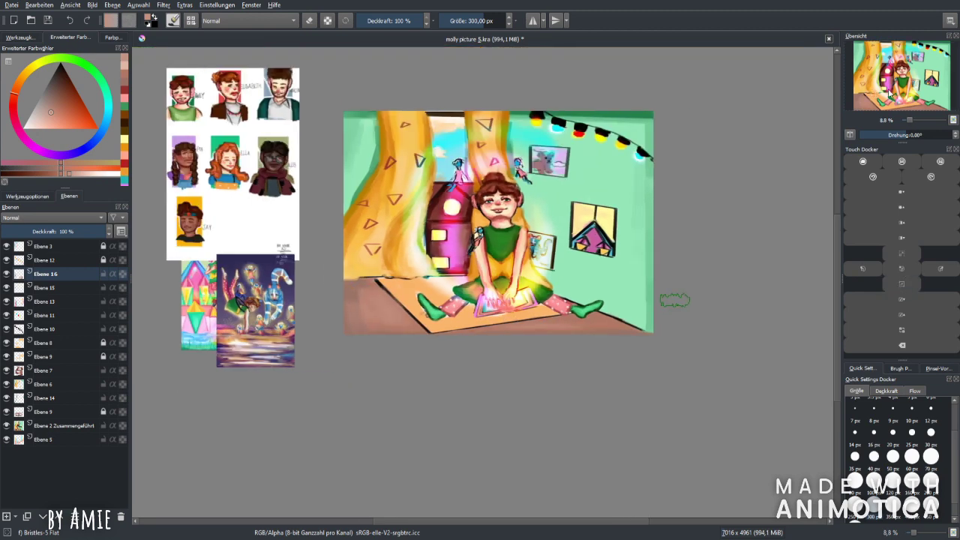
Step: Sample the rug's orange and cover the white edges around the left sock and leg at 60 px and 20 px
left_click(900, 266)
left_click(21, 37)
left_click(19, 119)
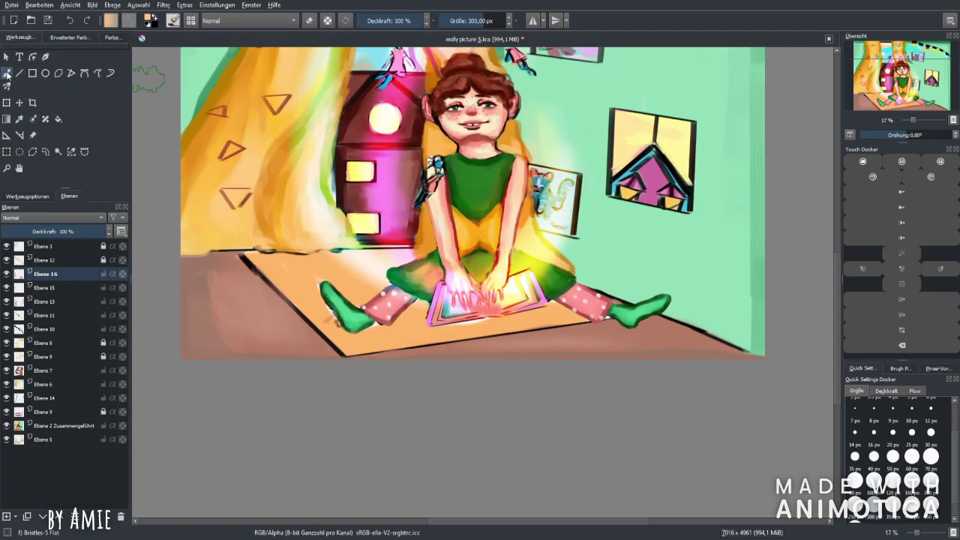
left_click(6, 72)
left_click(911, 456)
key("plus")
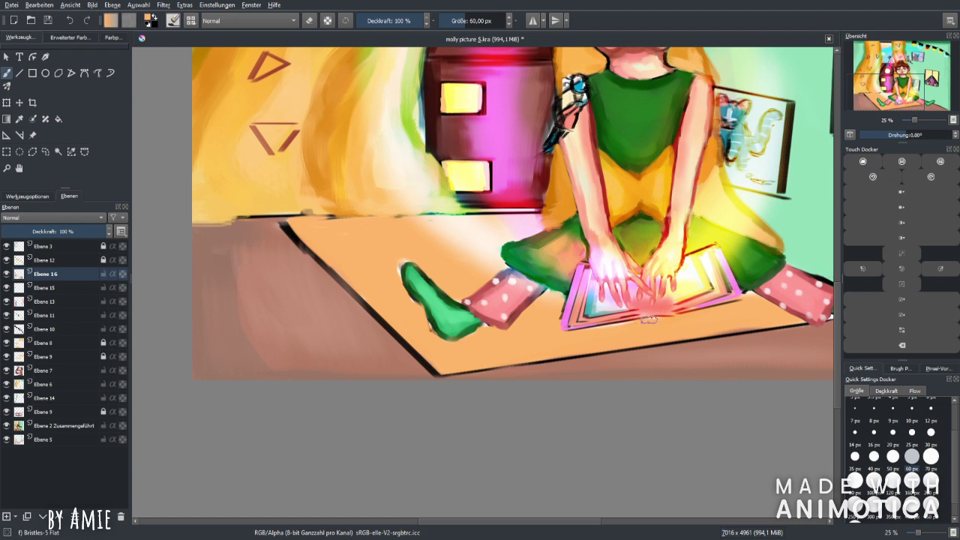
left_click(893, 444)
key("ctrl+plus")
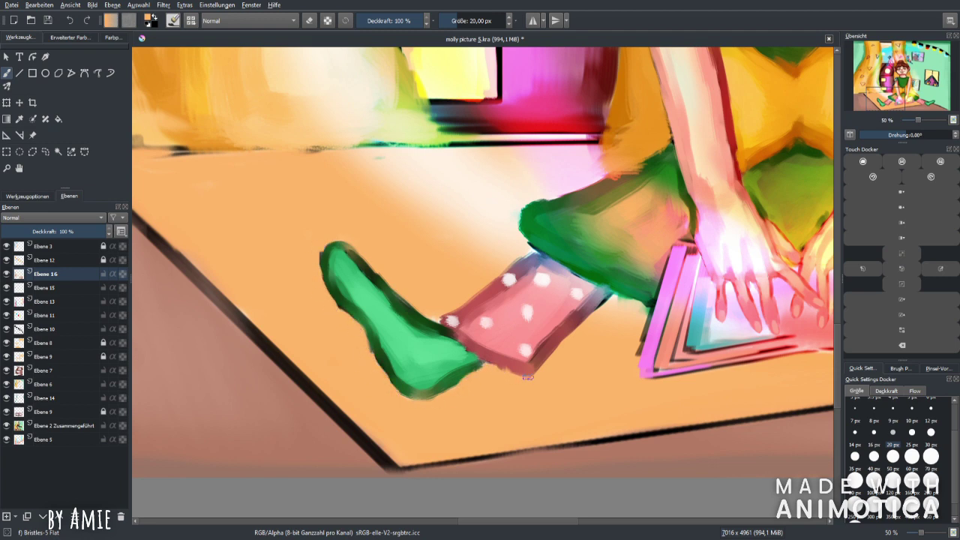
Step: Touch up the rug's orange around the book and right leg at 20 px
left_click(909, 284)
key("ctrl+plus")
key("ctrl+plus")
key("ctrl+plus")
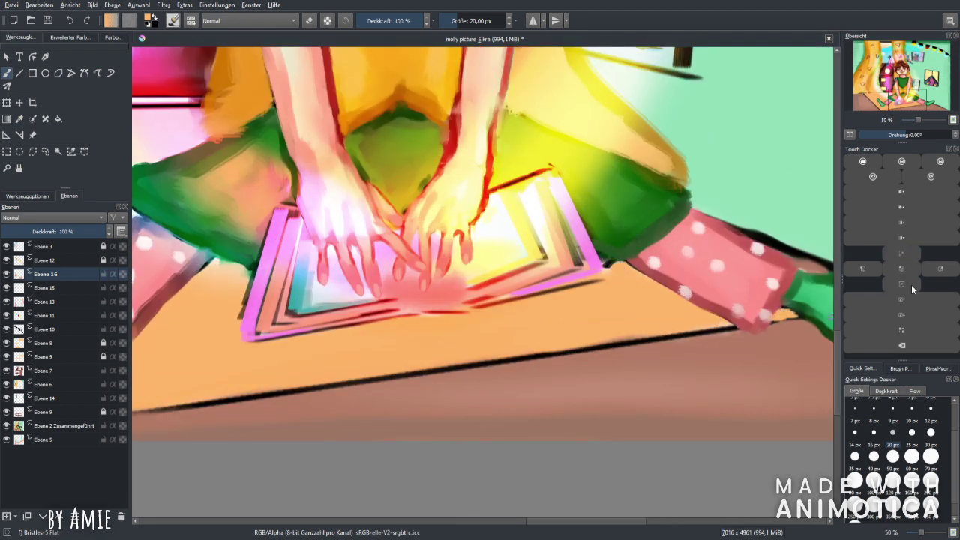
left_click(902, 284)
Step: Draw rows of short brownish-orange strokes on the rug's back left area with the Wet Textured Soft brush at 60 px
left_click(901, 369)
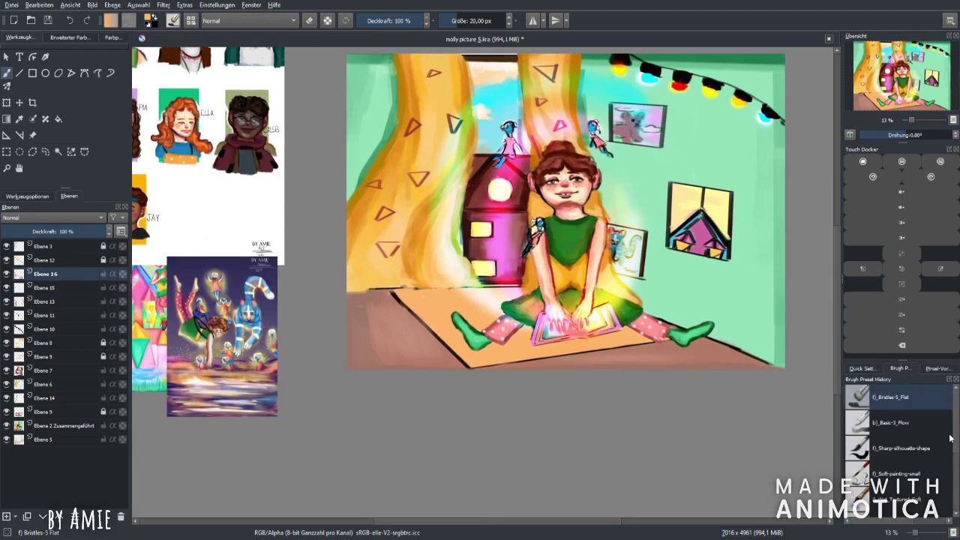
scroll(950, 438, "down", 1)
left_click(950, 438)
key("ctrl+plus")
key("ctrl+plus")
key("ctrl+plus")
left_click(71, 37)
left_click(86, 124)
left_click_drag(86, 122, 64, 113)
left_click(863, 368)
left_click(873, 432)
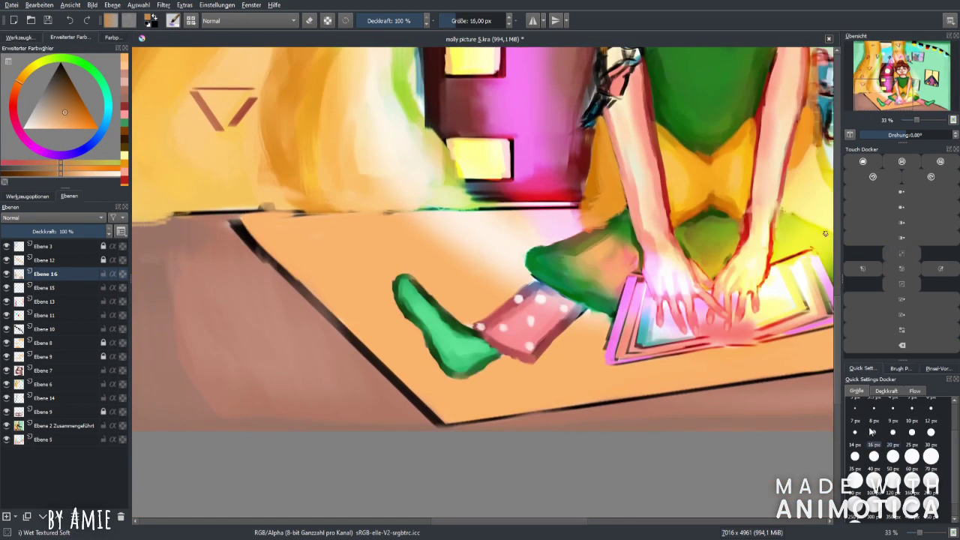
left_click(911, 456)
left_click_drag(328, 240, 328, 262)
mouse_move(317, 234)
left_mouse_down()
mouse_move(316, 255)
mouse_move(306, 251)
left_mouse_up()
left_click_drag(345, 219, 345, 255)
mouse_move(335, 219)
left_mouse_down()
mouse_move(335, 234)
mouse_move(319, 237)
left_mouse_up()
mouse_move(293, 222)
left_mouse_down()
mouse_move(292, 246)
mouse_move(278, 249)
left_mouse_up()
mouse_move(269, 219)
left_mouse_down()
mouse_move(269, 251)
mouse_move(309, 264)
left_mouse_up()
mouse_move(325, 252)
left_mouse_down()
mouse_move(325, 268)
mouse_move(292, 273)
left_mouse_up()
mouse_move(328, 267)
left_mouse_down()
mouse_move(329, 296)
mouse_move(318, 297)
left_mouse_up()
left_click_drag(352, 267, 353, 300)
left_click_drag(355, 241, 355, 258)
mouse_move(372, 231)
left_mouse_down()
mouse_move(372, 267)
mouse_move(384, 270)
left_mouse_up()
left_click_drag(398, 237, 397, 267)
left_click_drag(370, 222, 371, 240)
mouse_move(360, 216)
left_mouse_down()
mouse_move(261, 220)
mouse_move(372, 303)
left_mouse_up()
mouse_move(386, 294)
left_mouse_down()
mouse_move(386, 318)
mouse_move(363, 327)
left_mouse_up()
left_click_drag(344, 297, 343, 322)
left_click_drag(373, 280, 374, 304)
left_click_drag(387, 264, 387, 287)
left_click_drag(439, 252, 439, 280)
left_click_drag(425, 255, 425, 277)
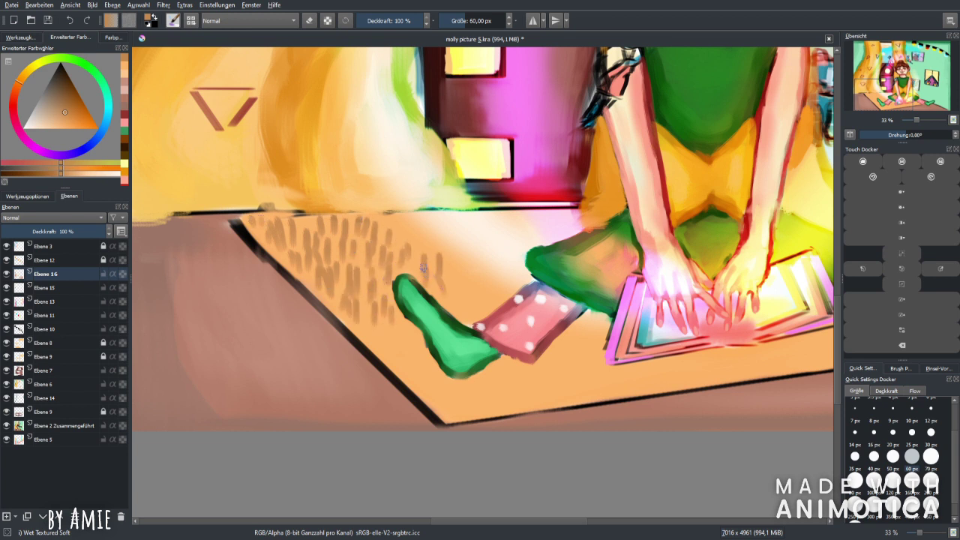
Step: Continue the short texture strokes across the rug between the left sock and the dollhouse at 60 px
scroll(426, 276, "down", 4)
scroll(822, 250, "up", 4)
mouse_move(321, 238)
left_mouse_down()
mouse_move(327, 289)
mouse_move(319, 312)
left_mouse_up()
mouse_move(335, 263)
left_mouse_down()
mouse_move(317, 294)
mouse_move(340, 297)
left_mouse_up()
left_click_drag(303, 255, 303, 288)
left_click_drag(272, 232, 272, 268)
left_click_drag(289, 246, 290, 277)
mouse_move(262, 199)
left_mouse_down()
mouse_move(262, 156)
mouse_move(248, 185)
left_mouse_up()
mouse_move(223, 154)
left_mouse_down()
mouse_move(223, 179)
mouse_move(246, 199)
left_mouse_up()
left_click_drag(298, 151, 303, 200)
left_click_drag(342, 200, 342, 231)
mouse_move(298, 154)
left_mouse_down()
mouse_move(298, 184)
mouse_move(283, 177)
left_mouse_up()
mouse_move(313, 154)
left_mouse_down()
mouse_move(312, 183)
mouse_move(335, 201)
left_mouse_up()
left_click_drag(367, 166, 367, 210)
left_click_drag(381, 214, 381, 251)
left_click_drag(345, 223, 345, 266)
left_click_drag(375, 244, 377, 253)
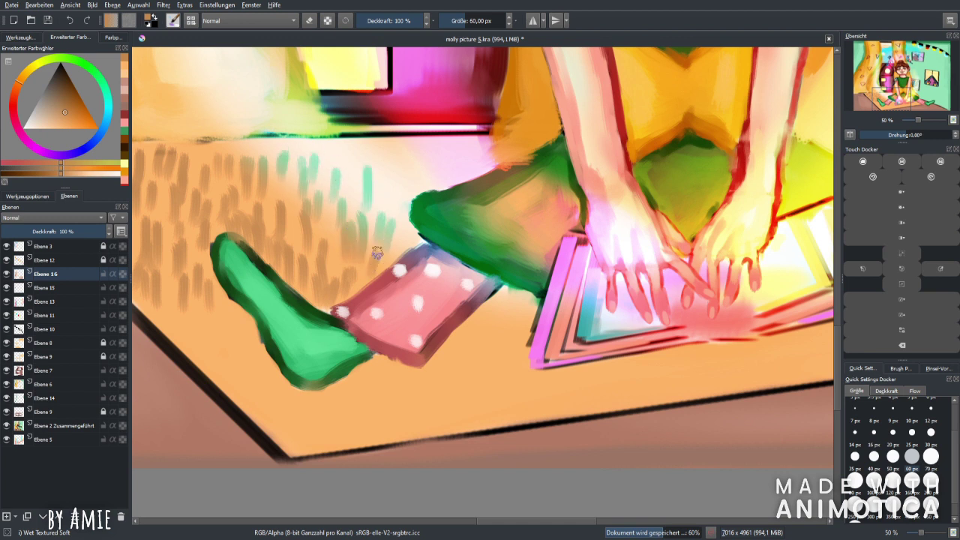
Step: Add short texture strokes to the brightly lit rug area in front of the dollhouse, up to the skirt
left_click_drag(402, 151, 402, 186)
mouse_move(433, 155)
left_mouse_down()
mouse_move(434, 186)
mouse_move(452, 177)
left_mouse_up()
left_click_drag(471, 142, 471, 169)
left_click_drag(368, 139, 368, 176)
mouse_move(339, 175)
left_mouse_down()
mouse_move(332, 149)
mouse_move(300, 162)
left_mouse_up()
left_click_drag(317, 144, 317, 167)
left_click_drag(254, 143, 253, 162)
left_click_drag(348, 170, 347, 206)
left_click_drag(383, 191, 383, 216)
left_click_drag(404, 201, 411, 252)
left_click_drag(398, 237, 398, 255)
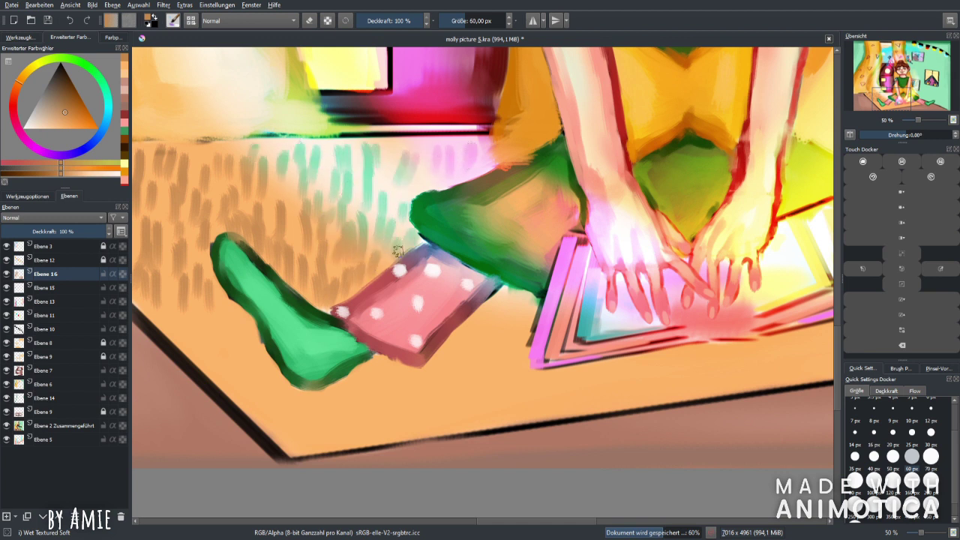
Step: Draw short brownish-orange strokes on the rug between the left leg and the book
left_click(902, 111)
left_click_drag(470, 124, 470, 156)
mouse_move(495, 111)
left_mouse_down()
mouse_move(495, 146)
mouse_move(516, 149)
mouse_move(495, 117)
mouse_move(439, 179)
left_mouse_up()
mouse_move(410, 174)
left_mouse_down()
mouse_move(410, 204)
mouse_move(390, 203)
left_mouse_up()
left_click_drag(375, 155, 375, 189)
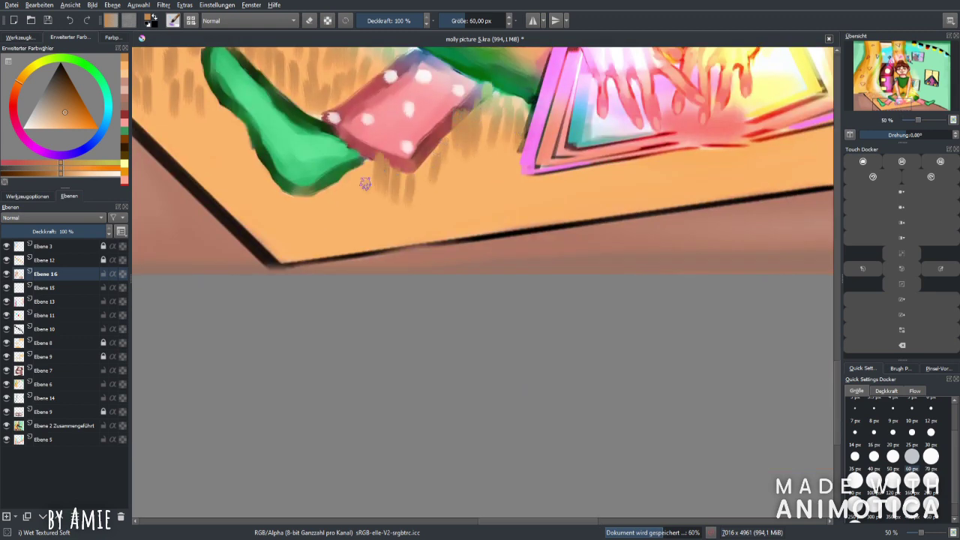
Step: Fill the rug below the left sock and toward its front corner with short brownish-orange strokes
left_click_drag(429, 165, 429, 213)
left_click_drag(470, 176, 469, 219)
left_click_drag(459, 144, 459, 179)
mouse_move(520, 171)
left_mouse_down()
mouse_move(520, 198)
mouse_move(491, 223)
left_mouse_up()
left_click_drag(470, 219, 470, 231)
left_click_drag(452, 206, 453, 236)
mouse_move(384, 234)
left_mouse_down()
mouse_move(386, 197)
mouse_move(359, 229)
left_mouse_up()
left_click_drag(333, 184, 333, 219)
left_click_drag(285, 169, 285, 201)
left_click_drag(350, 147, 349, 186)
left_click(902, 284)
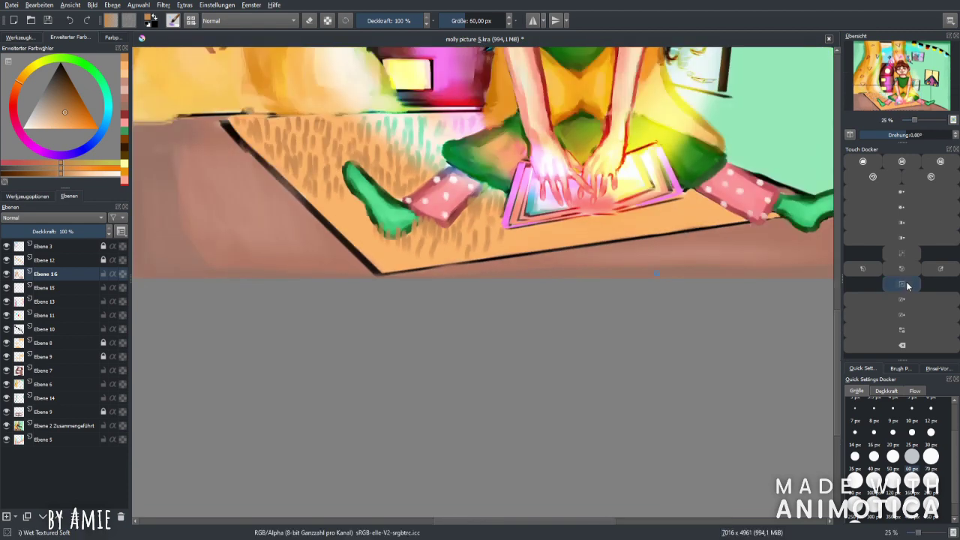
scroll(480, 225, "down", 5)
scroll(503, 223, "up", 8)
left_click_drag(494, 174, 496, 210)
left_click_drag(534, 246, 537, 277)
mouse_move(521, 247)
left_mouse_down()
mouse_move(557, 287)
mouse_move(443, 216)
mouse_move(552, 343)
mouse_move(518, 288)
left_mouse_up()
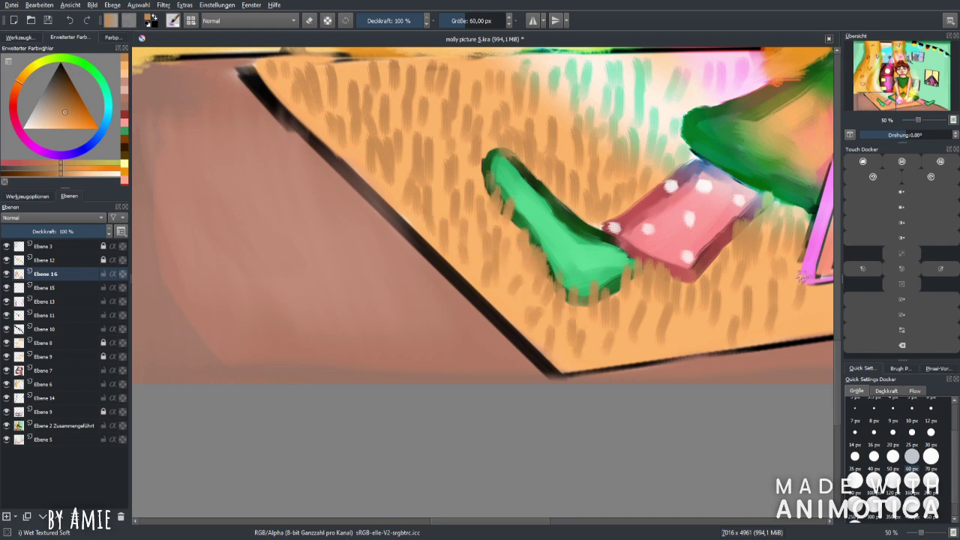
Step: Extend the short texture strokes along the rug's front strip below the book to the right leg
key("minus")
key("minus")
key("minus")
key("minus")
key("plus")
key("plus")
key("plus")
key("plus")
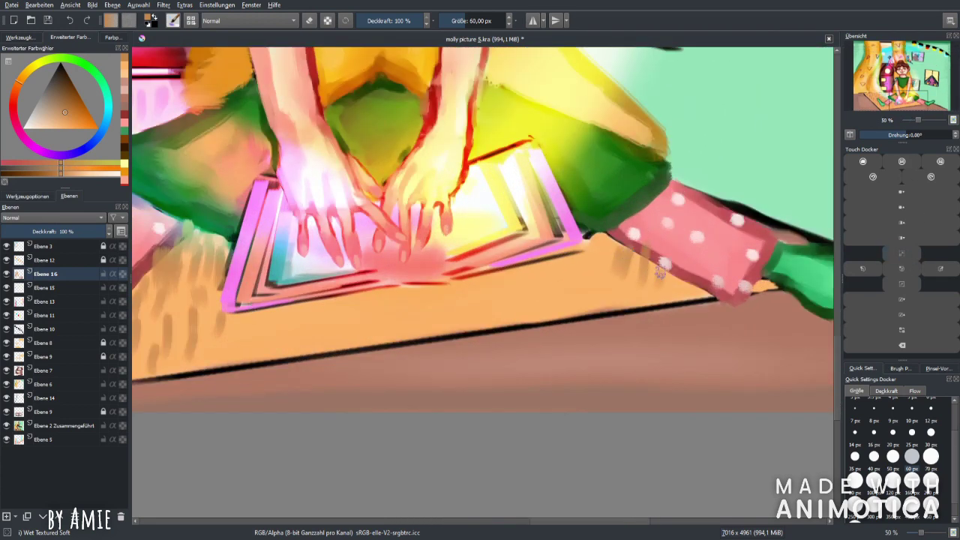
mouse_move(660, 271)
left_mouse_down()
mouse_move(600, 225)
mouse_move(561, 262)
mouse_move(570, 292)
mouse_move(579, 254)
mouse_move(643, 288)
mouse_move(499, 281)
mouse_move(456, 292)
mouse_move(430, 276)
mouse_move(548, 311)
mouse_move(250, 315)
mouse_move(347, 167)
left_mouse_up()
mouse_move(465, 154)
left_mouse_down()
mouse_move(450, 187)
mouse_move(484, 197)
mouse_move(536, 161)
mouse_move(412, 188)
mouse_move(349, 214)
mouse_move(289, 162)
mouse_move(230, 193)
mouse_move(277, 227)
mouse_move(497, 172)
mouse_move(762, 154)
left_mouse_up()
key("minus")
key("minus")
key("minus")
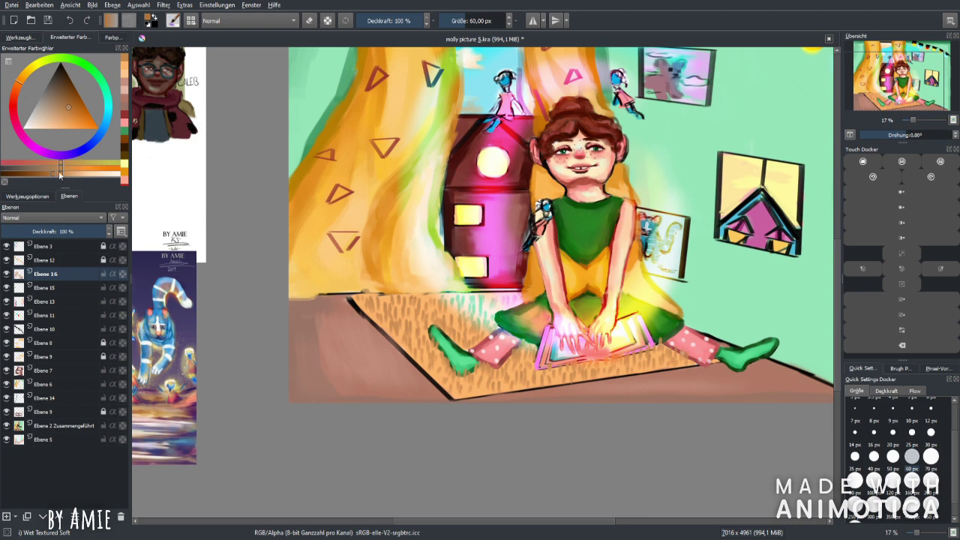
Step: Choose a lighter orange and add short strokes between the darker ones on the rug's back area at 60 px
left_click(68, 173)
key("plus")
key("plus")
key("plus")
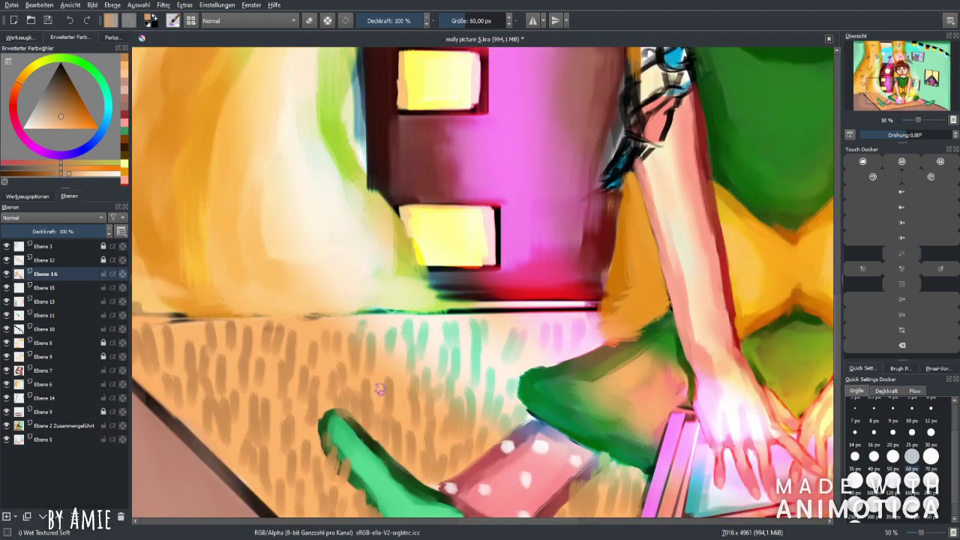
left_click(82, 173)
left_click_drag(275, 336, 281, 414)
left_click_drag(260, 419, 259, 447)
left_click_drag(206, 337, 209, 402)
left_click_drag(356, 338, 356, 368)
left_click_drag(411, 348, 411, 370)
left_click_drag(450, 352, 450, 386)
key("minus")
key("minus")
key("minus")
key("minus")
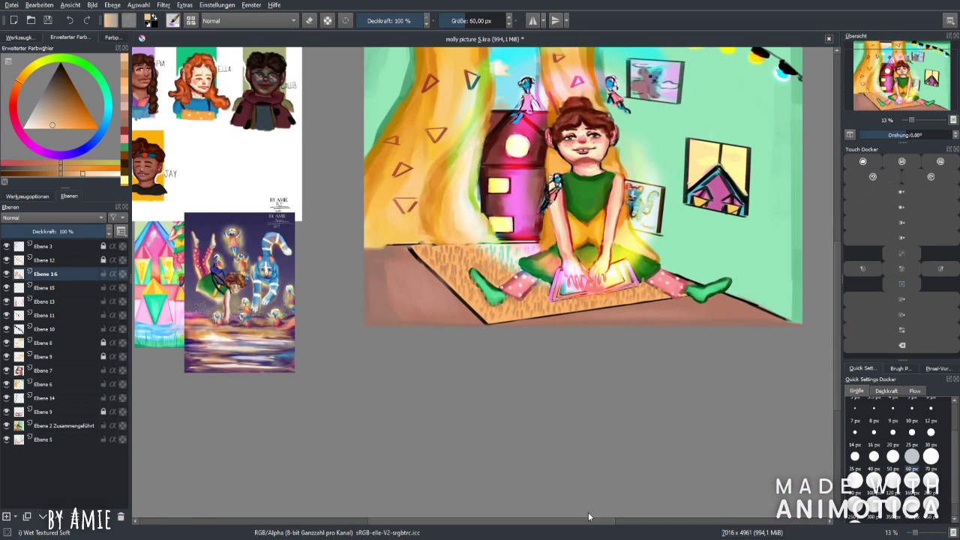
Step: Repaint the rug's black outline in brown with the Bristles-5 Flat brush at 35 px
left_click(920, 109)
left_click(900, 368)
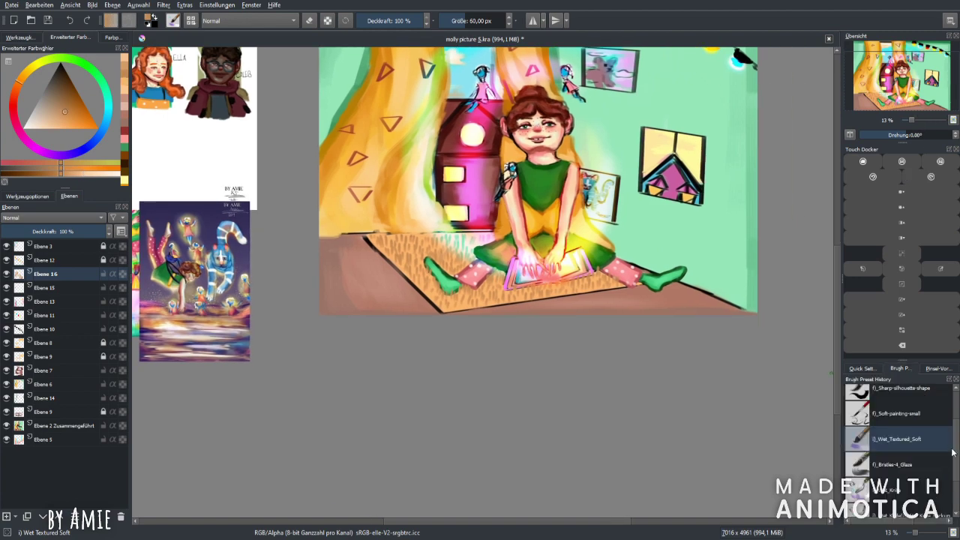
left_click(893, 396)
left_click(903, 298)
left_click(903, 298)
left_click(902, 285)
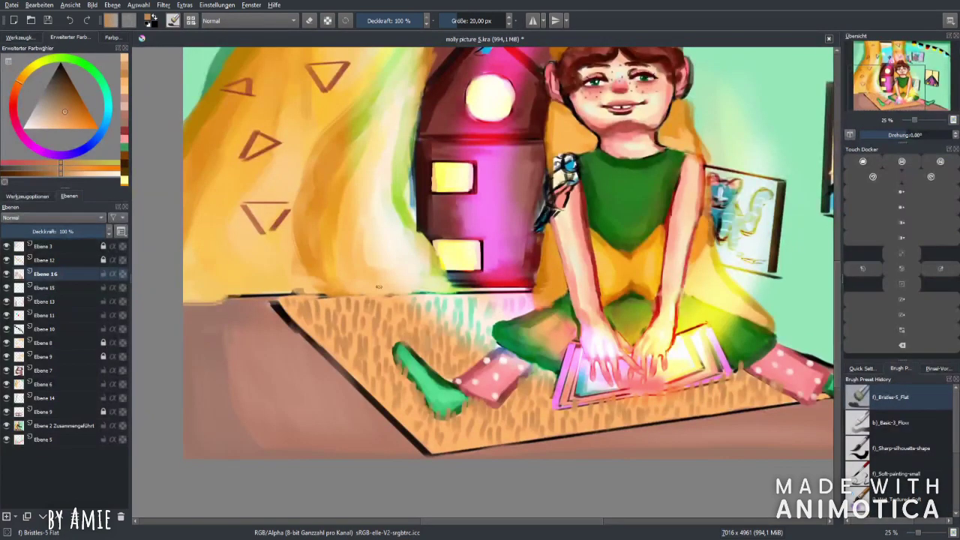
left_click(902, 284)
left_click(23, 36)
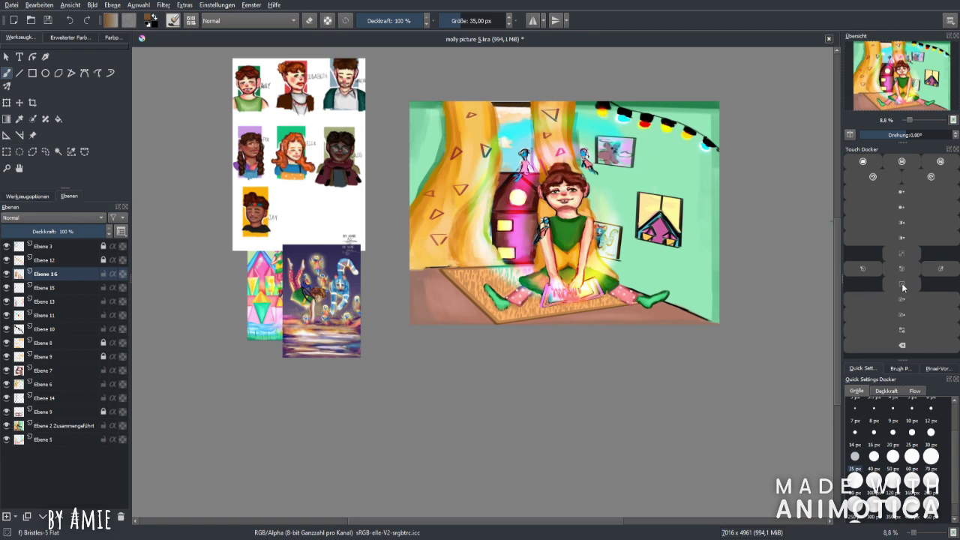
Step: Paint short brown fringes along the rug's left and front edges at 30 px
left_click(901, 267)
left_click(863, 270)
left_click(931, 444)
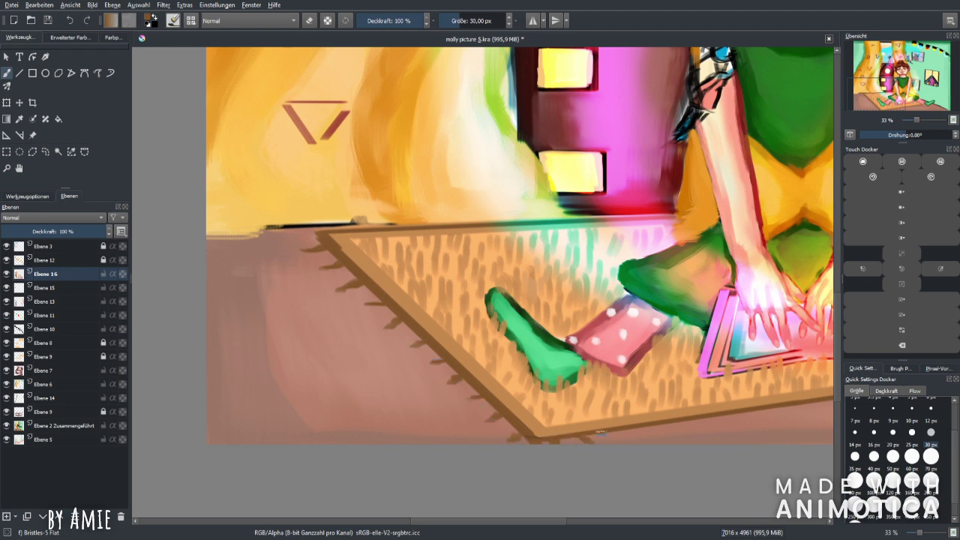
scroll(897, 75, "down", 3)
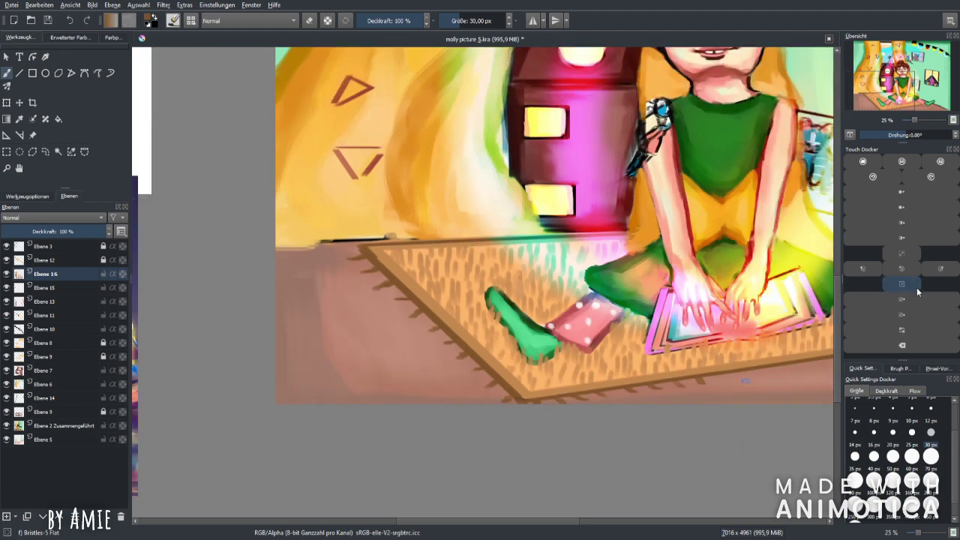
left_click_drag(921, 89, 943, 94)
left_click(901, 284)
scroll(345, 255, "down", 2)
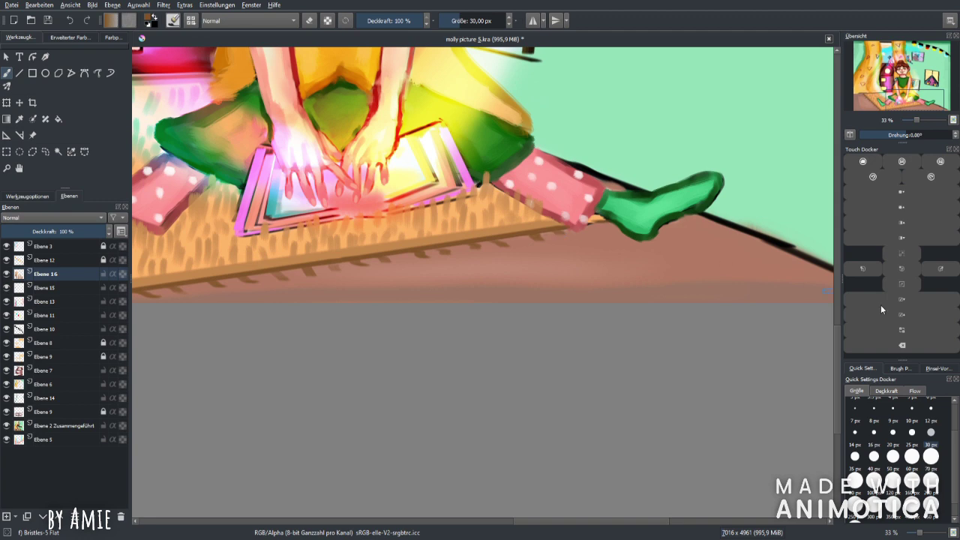
Step: Sample the floor's brown and paint over the end of the black floor line near the picture's lower-right corner at 30 px
key("minus")
key("minus")
key("minus")
key("minus")
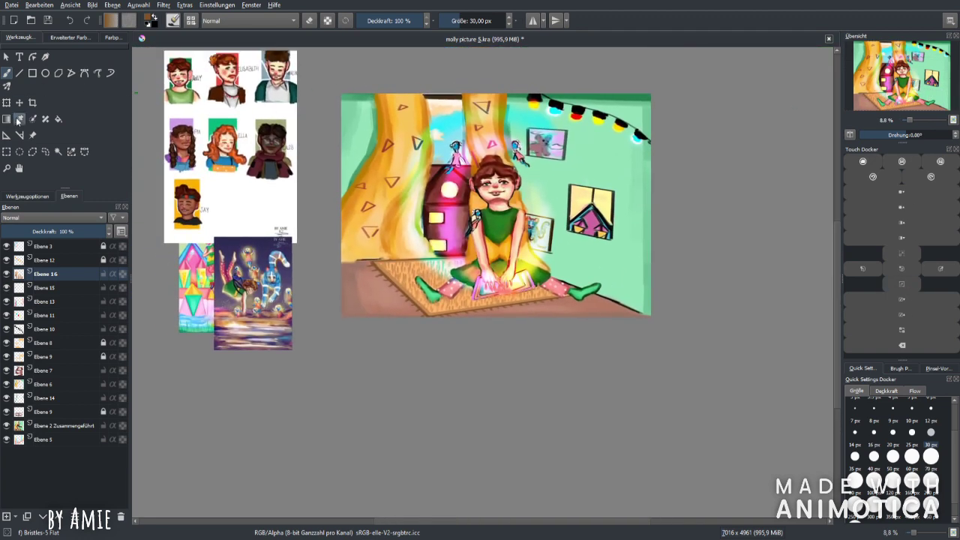
left_click(18, 120)
scroll(576, 285, "up", 4)
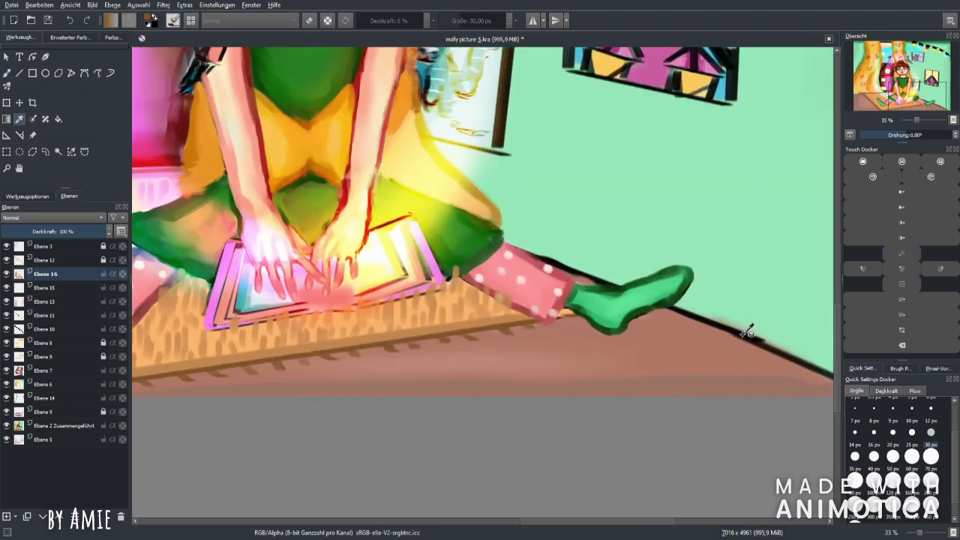
key("b")
mouse_move(715, 326)
left_mouse_down()
mouse_move(558, 214)
mouse_move(646, 255)
left_mouse_up()
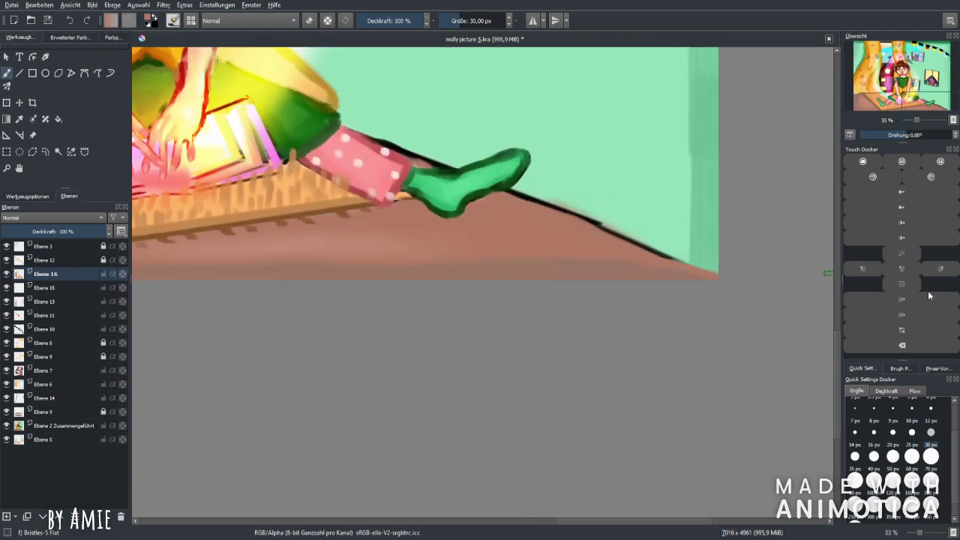
scroll(656, 274, "down", 5)
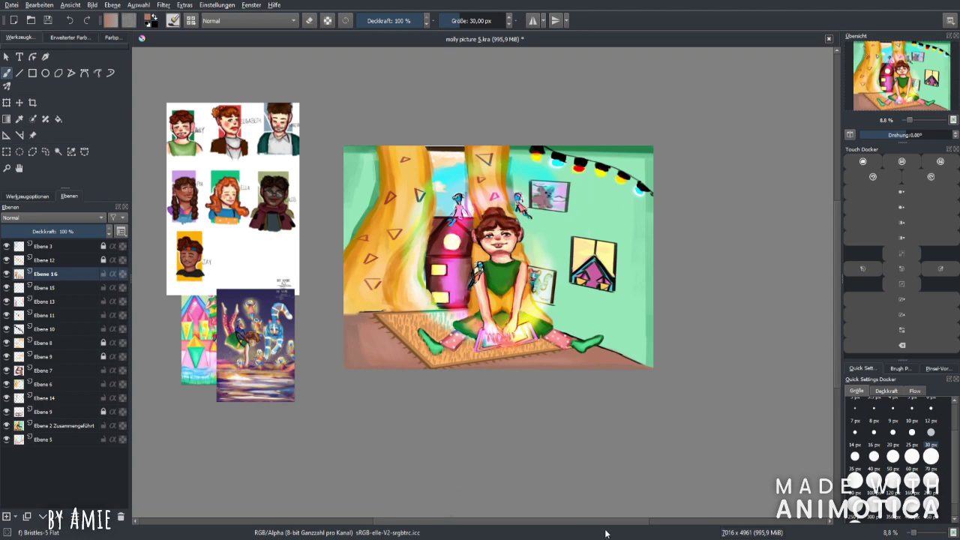
Step: Add a new layer above Ebene 16 and choose the Wet Textured Soft brush at 20 px
key("plus")
key("plus")
key("plus")
key("plus")
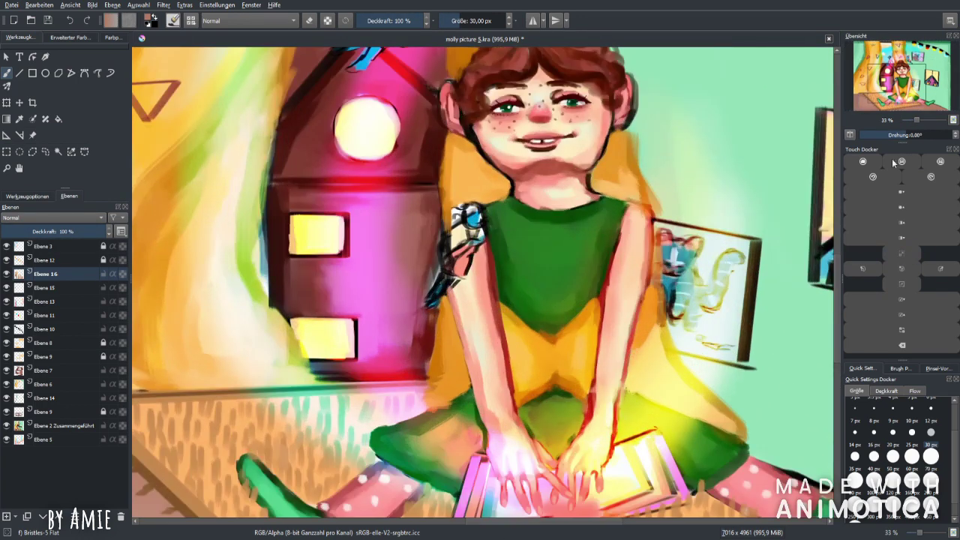
key("plus")
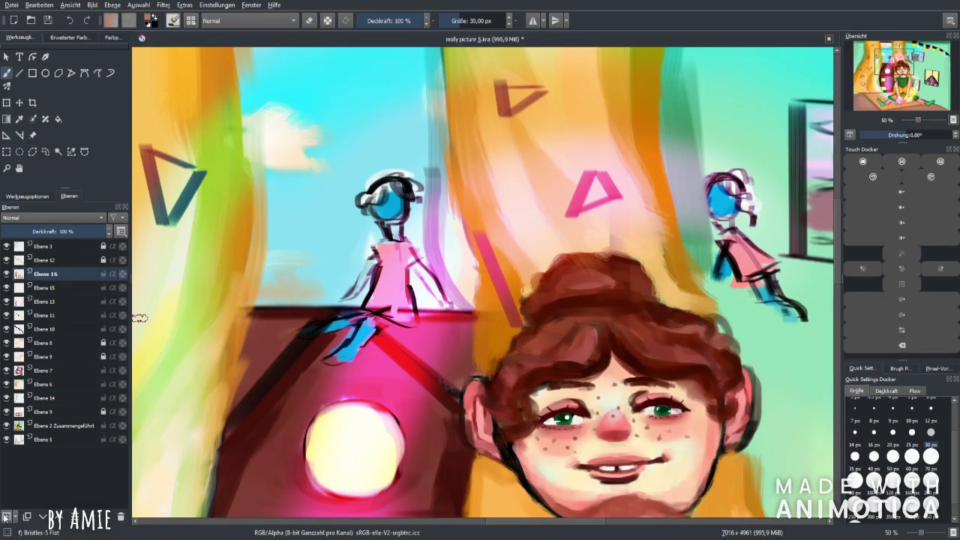
key("Insert")
left_click(900, 369)
left_click(893, 498)
left_click(861, 368)
left_click(893, 445)
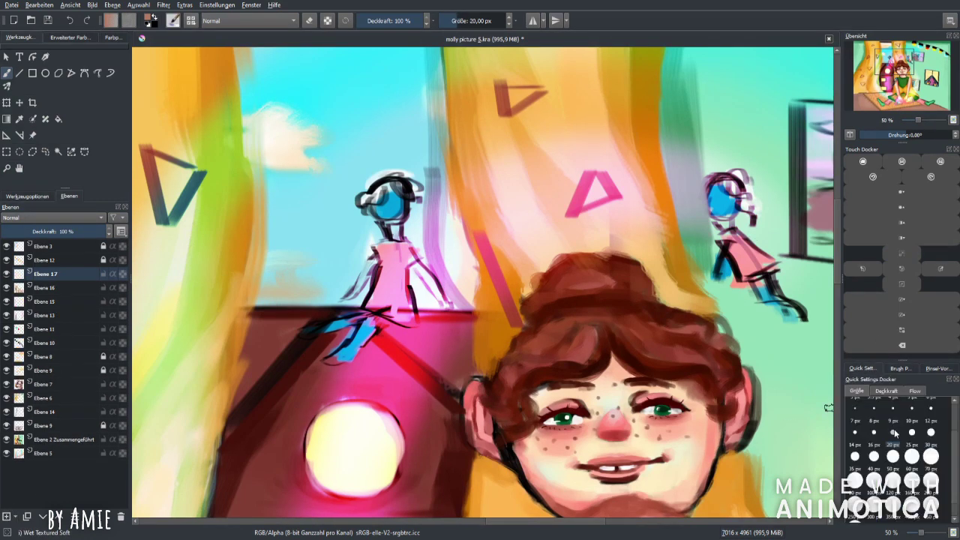
Step: Paint the seated fairy's arms and legs in sampled blue at 30 px and shade her face and neck darker
key("plus")
key("p")
key("b")
left_click(893, 469)
left_click_drag(370, 173, 363, 164)
left_click(930, 453)
left_click_drag(335, 251, 300, 303)
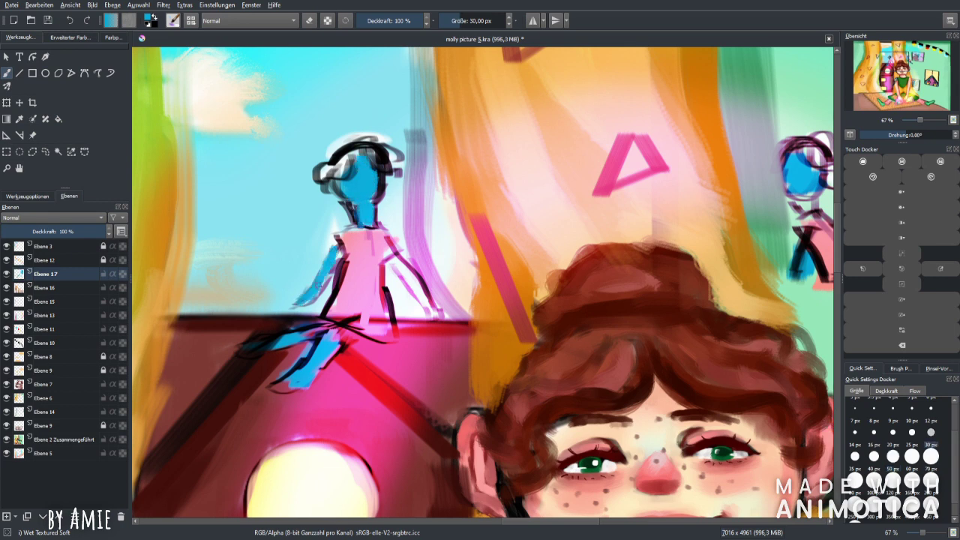
mouse_move(398, 265)
left_mouse_down()
mouse_move(433, 312)
mouse_move(403, 271)
left_mouse_up()
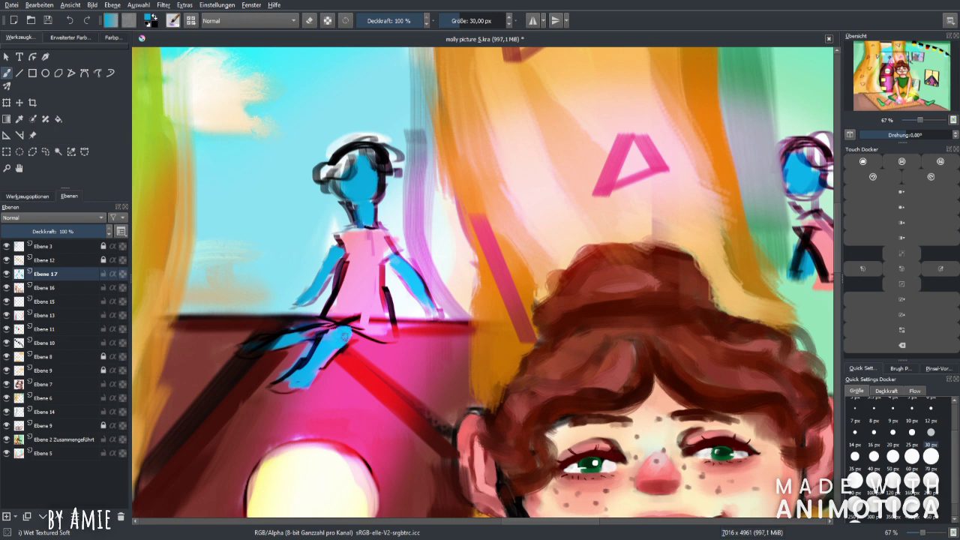
left_click_drag(315, 327, 241, 348)
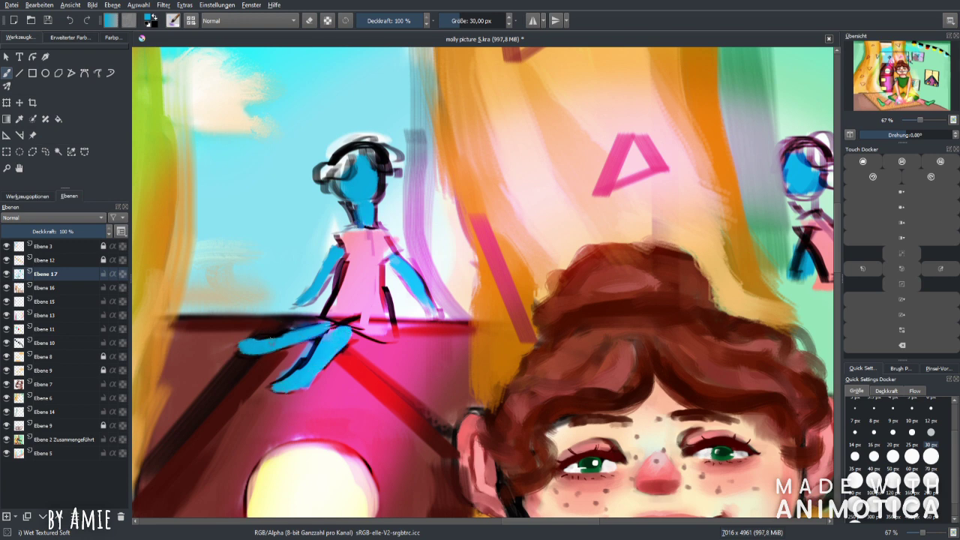
left_click(70, 36)
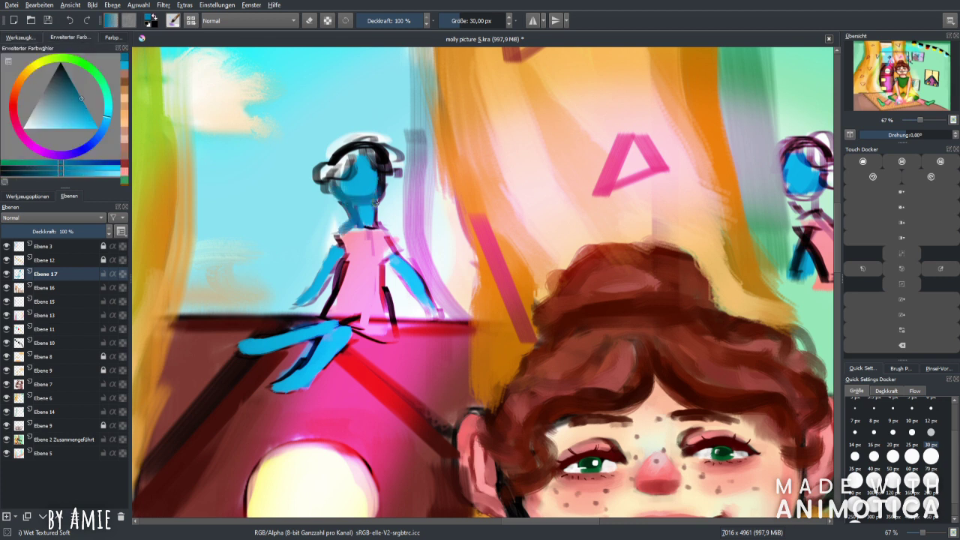
Step: Fill the seated fairy's dress with pink over the black sketch lines, using lighter and deeper pink tones at 50 px
left_click(24, 38)
left_click(345, 238, "ctrl")
mouse_move(345, 234)
left_mouse_down()
mouse_move(330, 310)
mouse_move(358, 323)
left_mouse_up()
left_click(69, 36)
left_click_drag(55, 125, 48, 130)
left_click(893, 456)
mouse_move(341, 231)
left_mouse_down()
mouse_move(379, 247)
mouse_move(366, 307)
left_mouse_up()
left_click(57, 128)
mouse_move(359, 236)
left_mouse_down()
mouse_move(380, 243)
mouse_move(372, 323)
mouse_move(362, 328)
mouse_move(387, 244)
mouse_move(341, 236)
mouse_move(348, 276)
mouse_move(382, 299)
left_mouse_up()
key("minus")
key("minus")
key("minus")
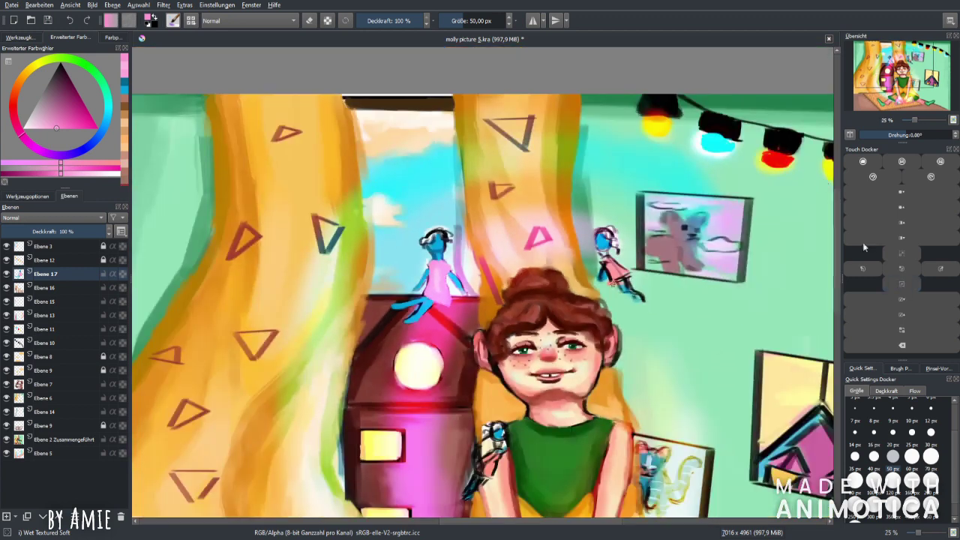
Step: Touch up the seated fairy's legs and feet in bright blue at 40 px
left_click(124, 88)
left_click(874, 456)
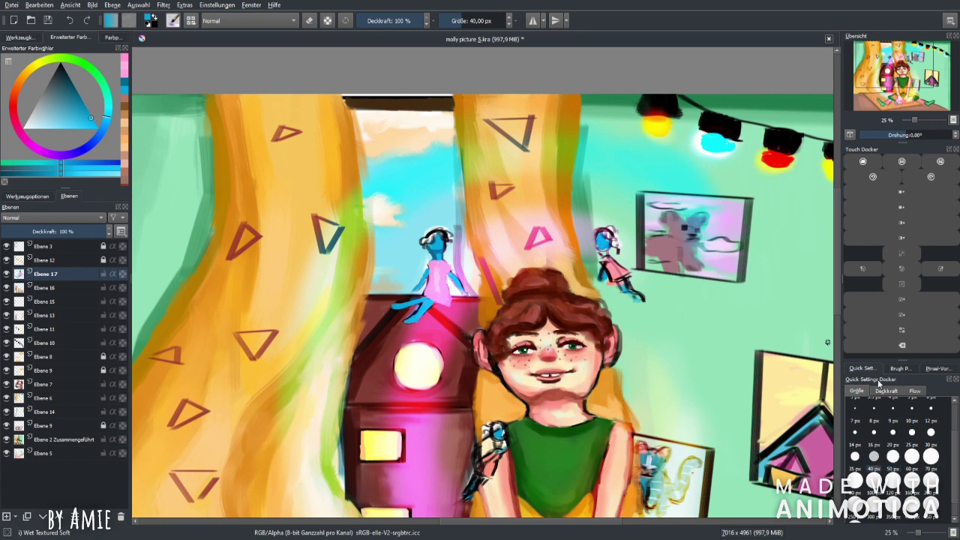
key("plus")
key("plus")
key("plus")
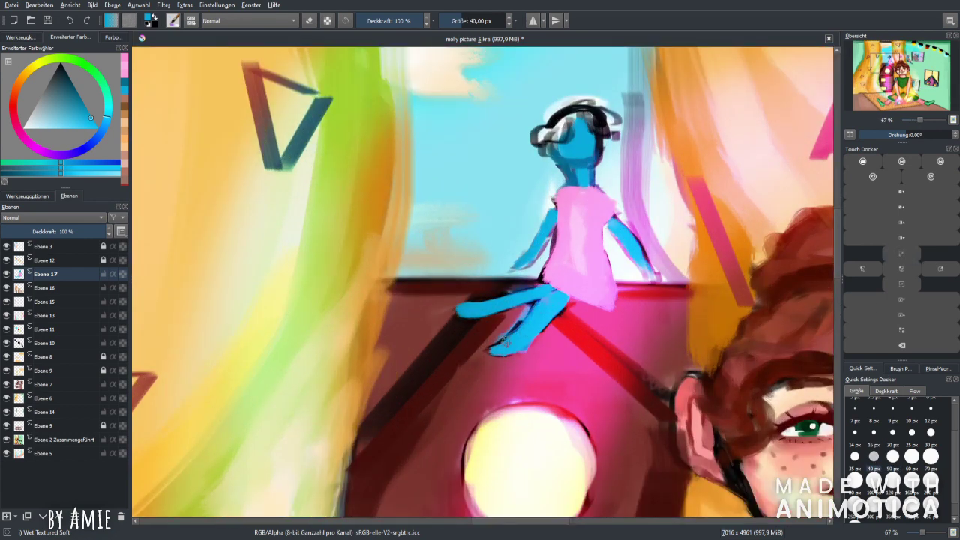
left_click_drag(827, 96, 782, 145)
Step: Paint the seated fairy's curly hair white at 30 px and add light grey shading to it
left_click(125, 60)
key("bracketleft")
key("bracketleft")
mouse_move(524, 174)
left_mouse_down()
mouse_move(495, 191)
mouse_move(503, 169)
mouse_move(486, 185)
mouse_move(541, 164)
mouse_move(564, 165)
mouse_move(557, 175)
left_mouse_up()
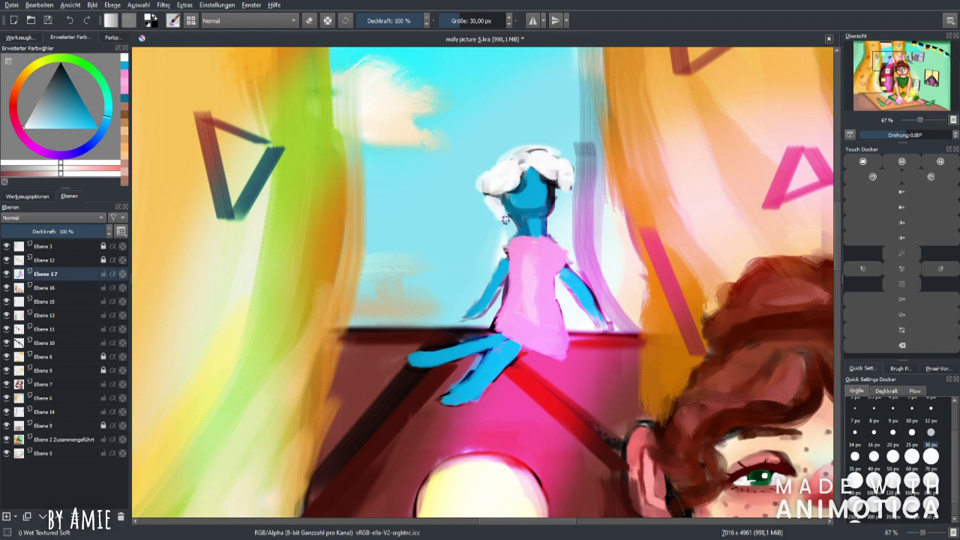
left_click(27, 121)
mouse_move(491, 191)
left_mouse_down()
mouse_move(540, 154)
mouse_move(553, 174)
left_mouse_up()
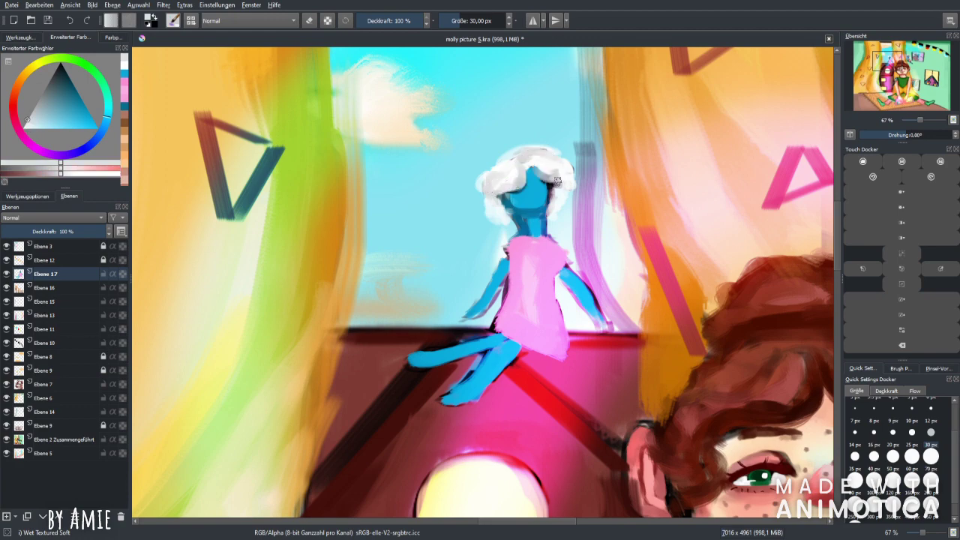
scroll(660, 75, "down", 4)
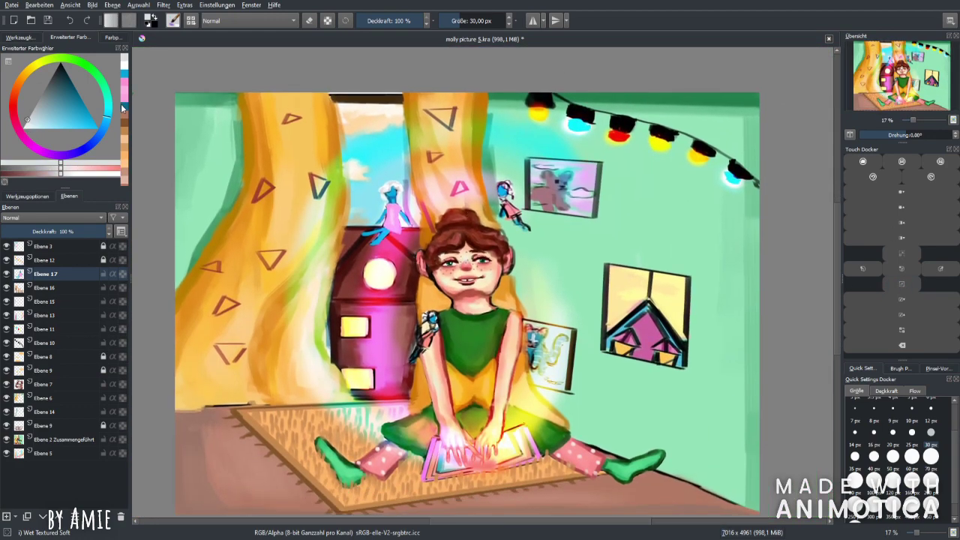
Step: Shade the seated fairy's arms and legs with dark blue at 30 px and blend bright blue over the legs
left_click(123, 108)
scroll(383, 183, "up", 5)
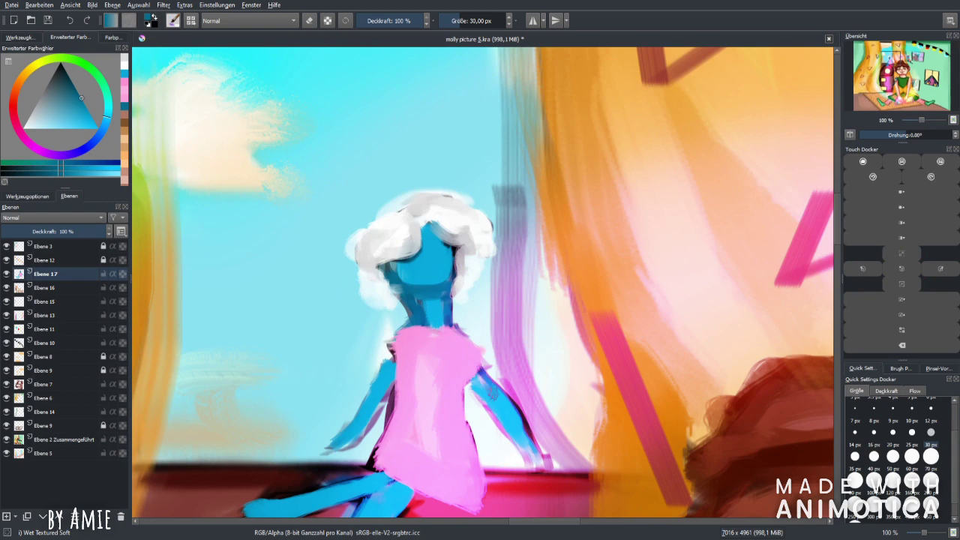
left_click_drag(480, 375, 513, 413)
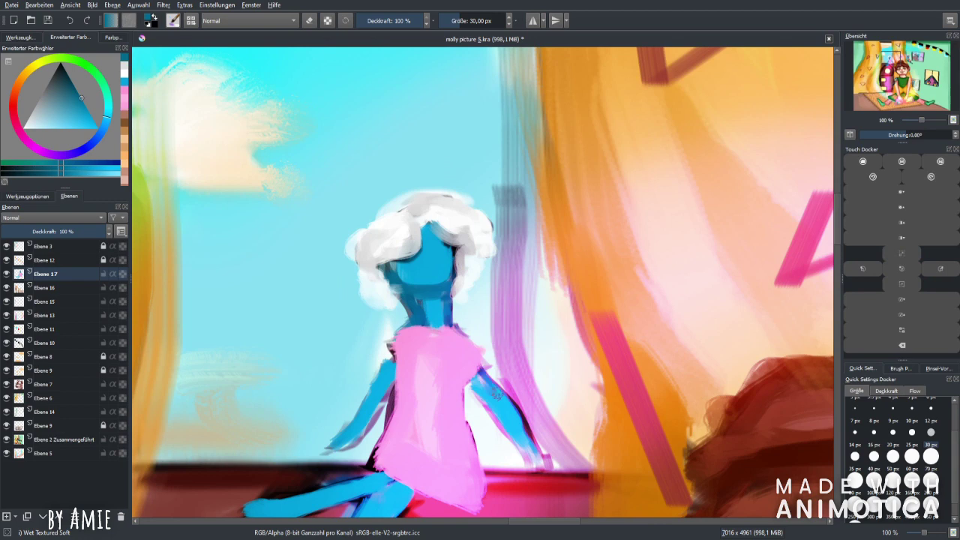
mouse_move(388, 354)
left_mouse_down()
mouse_move(357, 406)
mouse_move(485, 90)
left_mouse_up()
mouse_move(495, 184)
left_mouse_down()
mouse_move(433, 257)
mouse_move(486, 186)
mouse_move(442, 191)
left_mouse_up()
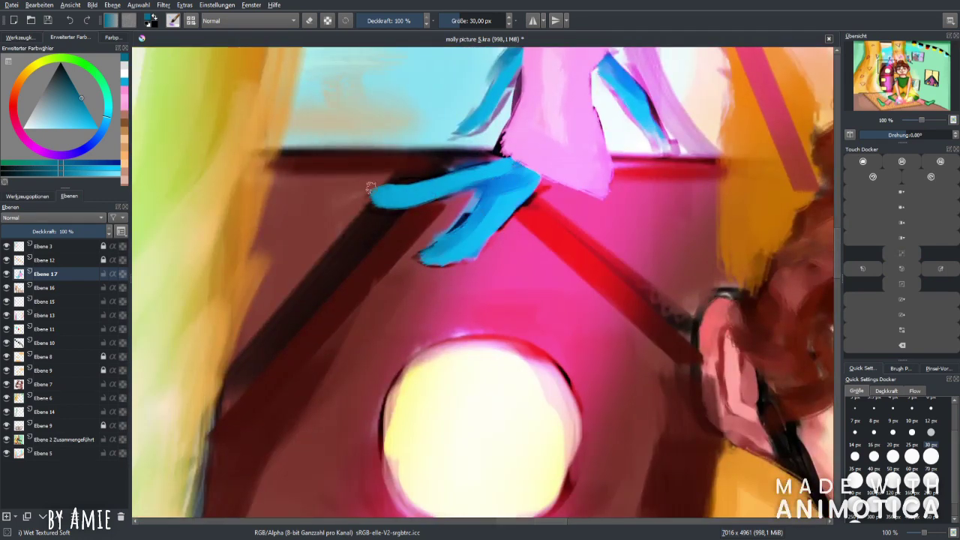
left_click(125, 77)
mouse_move(518, 166)
left_mouse_down()
mouse_move(496, 175)
mouse_move(523, 172)
mouse_move(420, 201)
left_mouse_up()
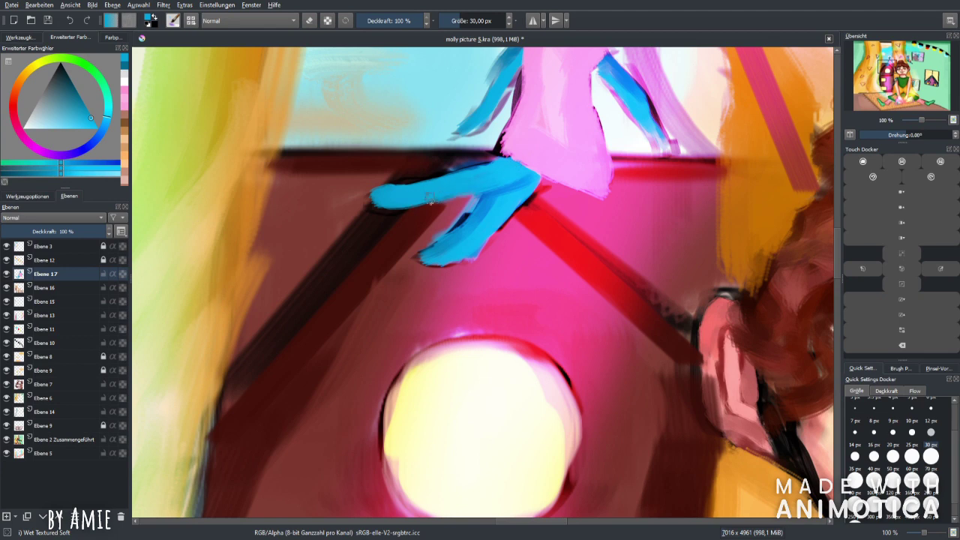
scroll(529, 104, "down", 6)
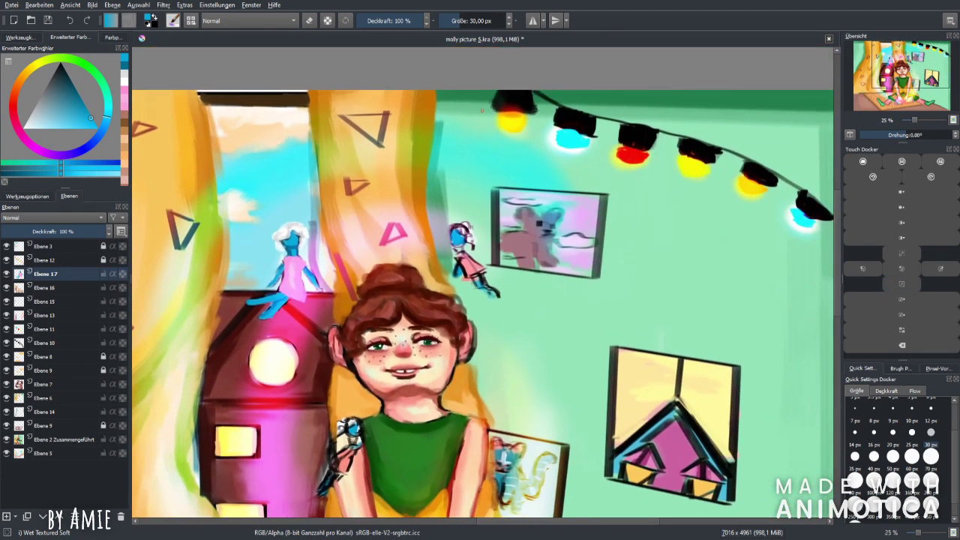
Step: Shade the hem and sides of the seated fairy's dress in dark magenta at 25 px
scroll(480, 285, "up", 2)
left_click(125, 92)
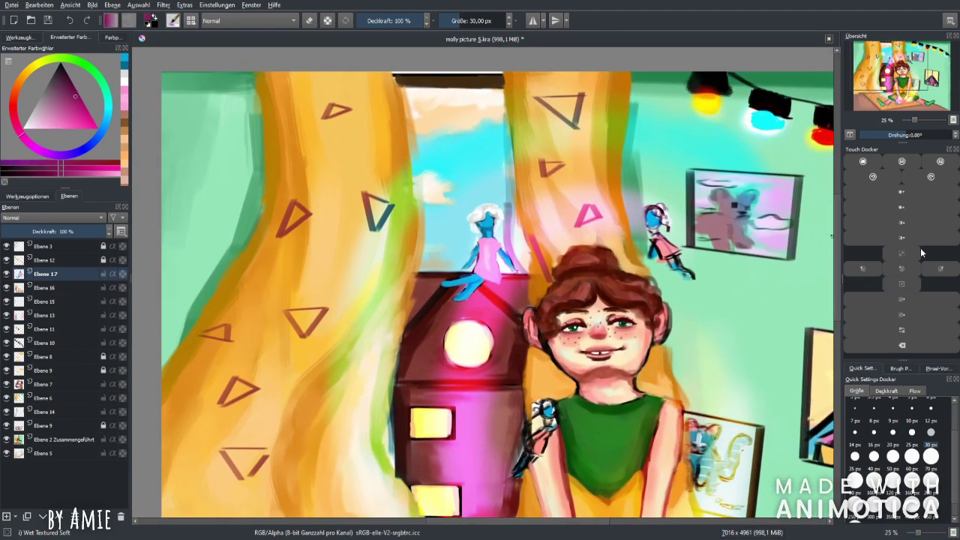
scroll(480, 285, "up", 3)
left_click(912, 444)
left_click_drag(454, 257, 529, 285)
left_click_drag(474, 206, 459, 254)
left_click_drag(521, 205, 522, 246)
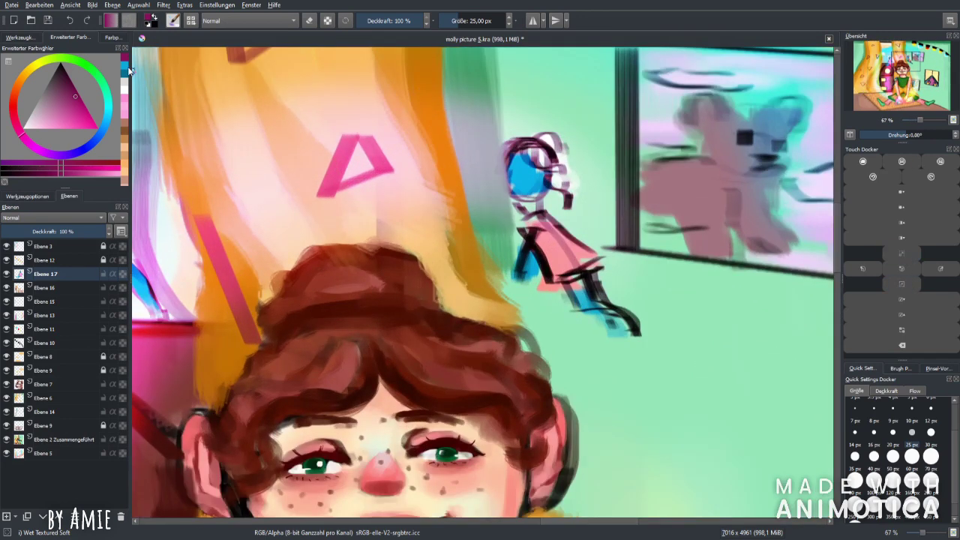
Step: Paint the flying fairy's face, arm and legs blue at 25 px and trim the arm's edge with the mint wall colour
left_click(128, 69)
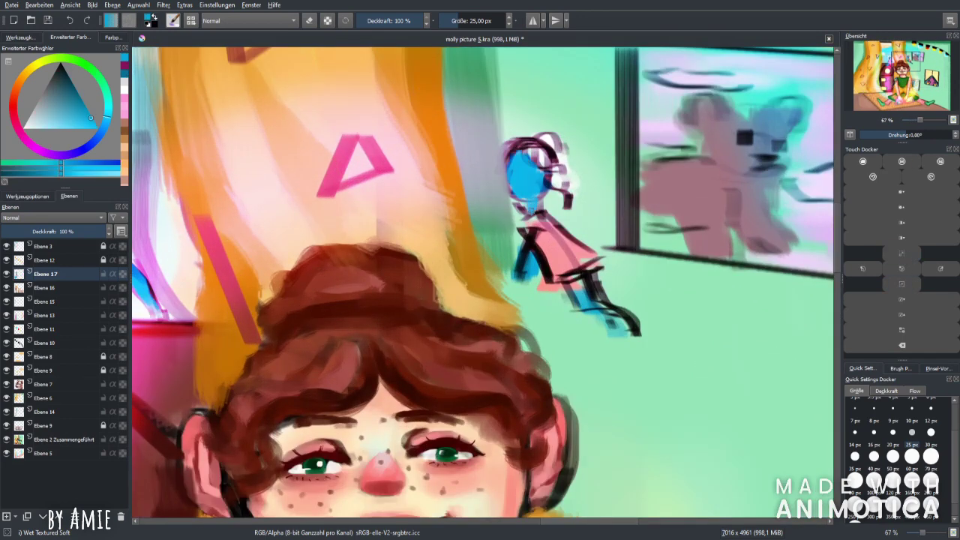
left_click_drag(525, 241, 517, 285)
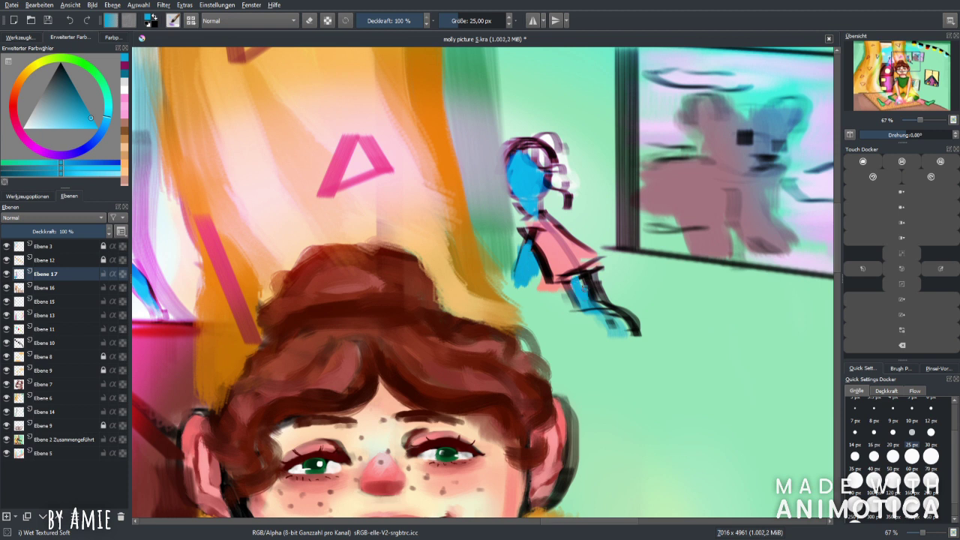
left_click_drag(621, 325, 594, 297)
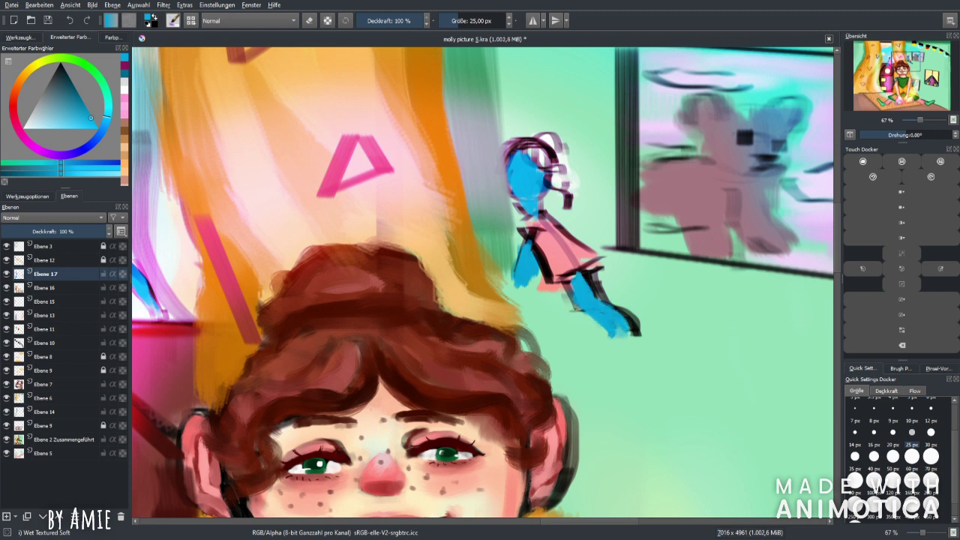
left_click(20, 37)
left_click(539, 301, "ctrl")
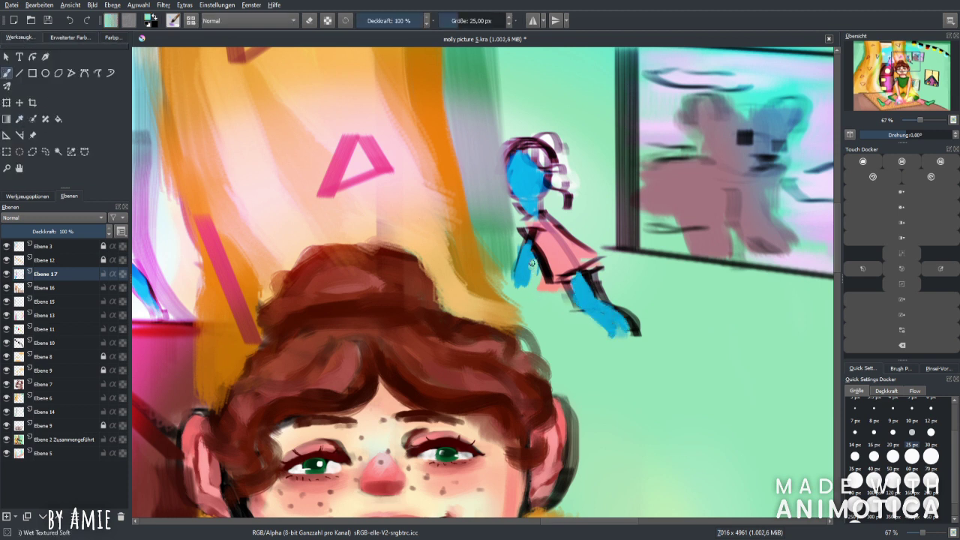
left_click(70, 37)
Step: Sample a light pink and repaint the flying fairy's dress with it at 60 px
left_click(535, 225, "ctrl")
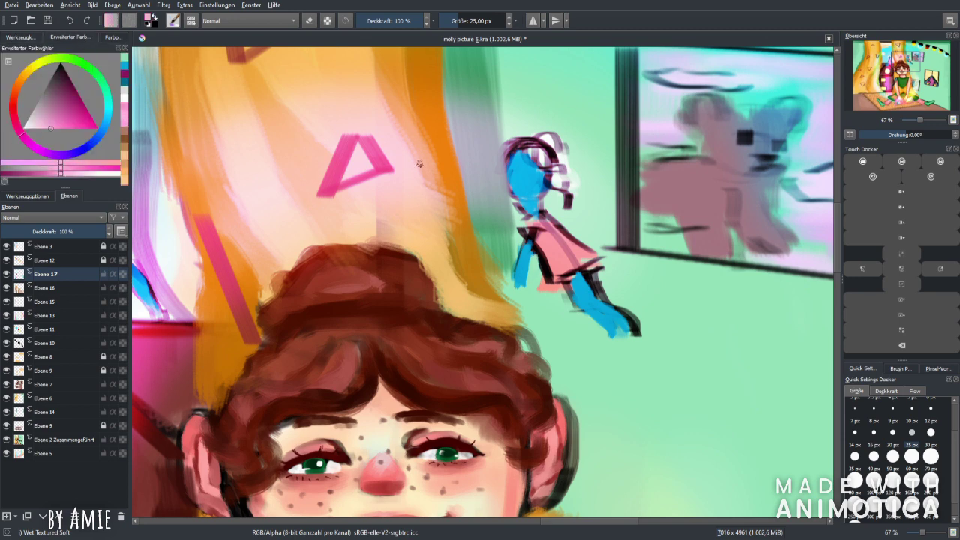
left_click(911, 456)
mouse_move(551, 236)
left_mouse_down()
mouse_move(566, 258)
mouse_move(557, 267)
mouse_move(551, 233)
mouse_move(526, 223)
mouse_move(573, 258)
left_mouse_up()
key("minus")
key("minus")
key("minus")
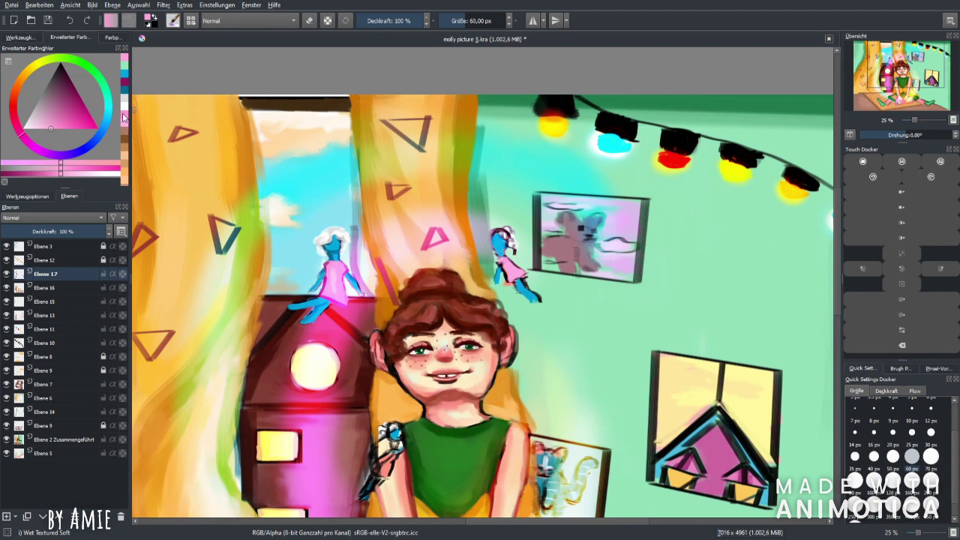
Step: Shade the edges of the flying fairy's dress in dark magenta at 25 px and lighten its middle with pink
left_click(124, 89)
left_click(874, 456)
key("plus")
key("plus")
key("plus")
key("plus")
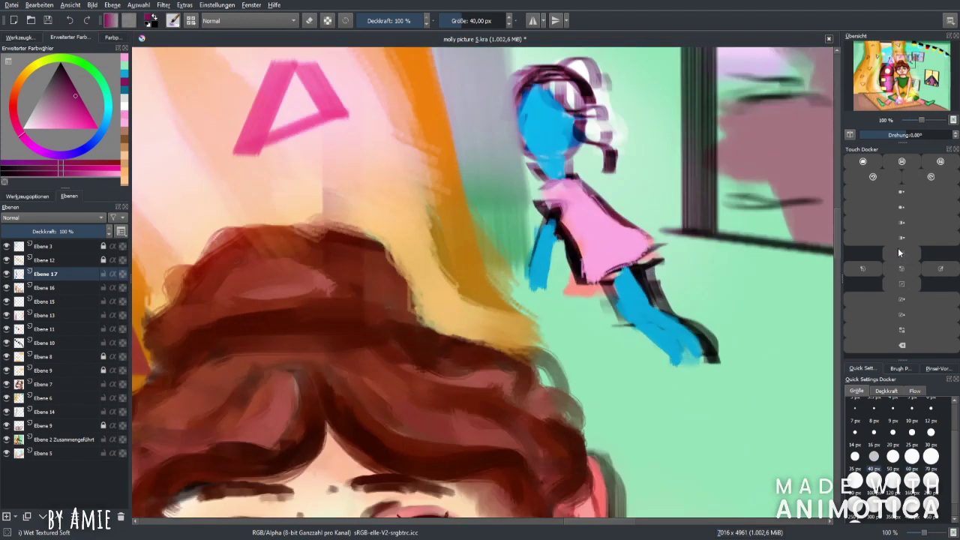
key("bracketleft")
key("bracketleft")
mouse_move(542, 200)
left_mouse_down()
mouse_move(582, 258)
mouse_move(611, 263)
mouse_move(576, 188)
mouse_move(657, 252)
mouse_move(574, 177)
mouse_move(645, 247)
mouse_move(586, 241)
left_mouse_up()
left_click(125, 98)
Step: Paint the flying fairy's curly hair white over the dark sketch lines at 25 px
left_click(125, 114)
mouse_move(548, 77)
left_mouse_down()
mouse_move(600, 142)
mouse_move(573, 75)
mouse_move(543, 74)
mouse_move(503, 105)
mouse_move(510, 154)
mouse_move(517, 127)
left_mouse_up()
left_click(872, 177)
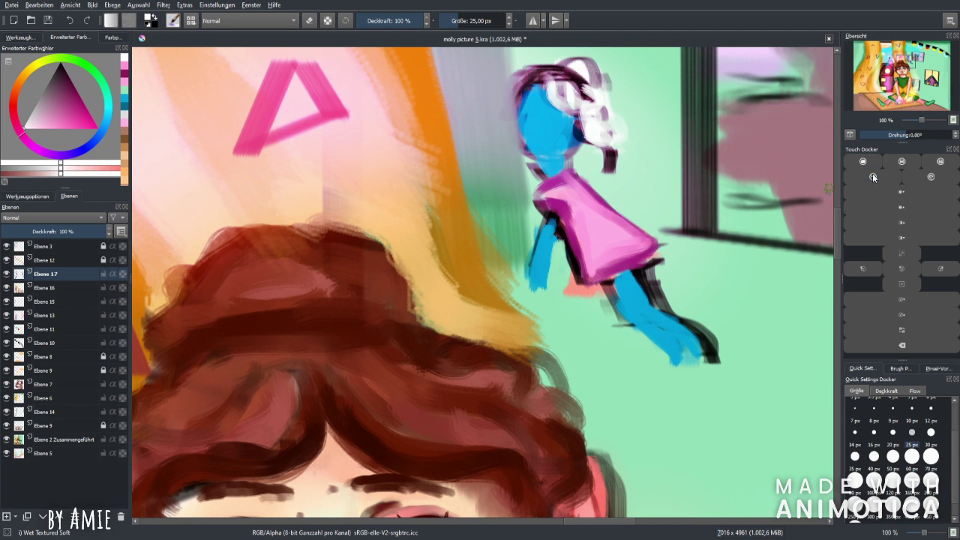
left_click(931, 176)
left_click(872, 177)
left_click(931, 176)
mouse_move(504, 109)
left_mouse_down()
mouse_move(581, 67)
mouse_move(540, 68)
mouse_move(513, 92)
mouse_move(515, 116)
mouse_move(592, 132)
mouse_move(575, 158)
mouse_move(598, 112)
mouse_move(595, 87)
mouse_move(558, 95)
mouse_move(609, 166)
left_mouse_up()
left_click(902, 284)
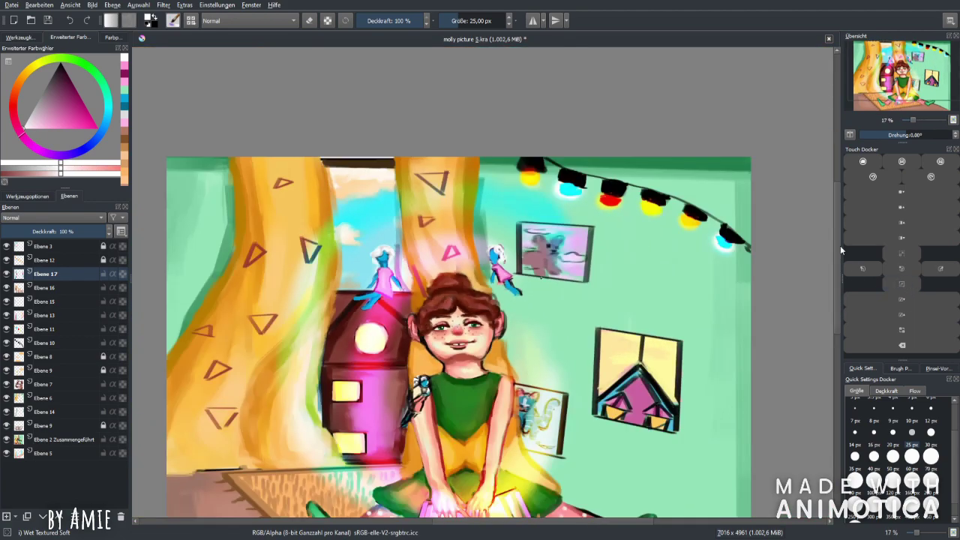
Step: Cover the leftover salmon patch below the flying fairy's dress with the mint wall colour
left_click(112, 94)
left_click(902, 255)
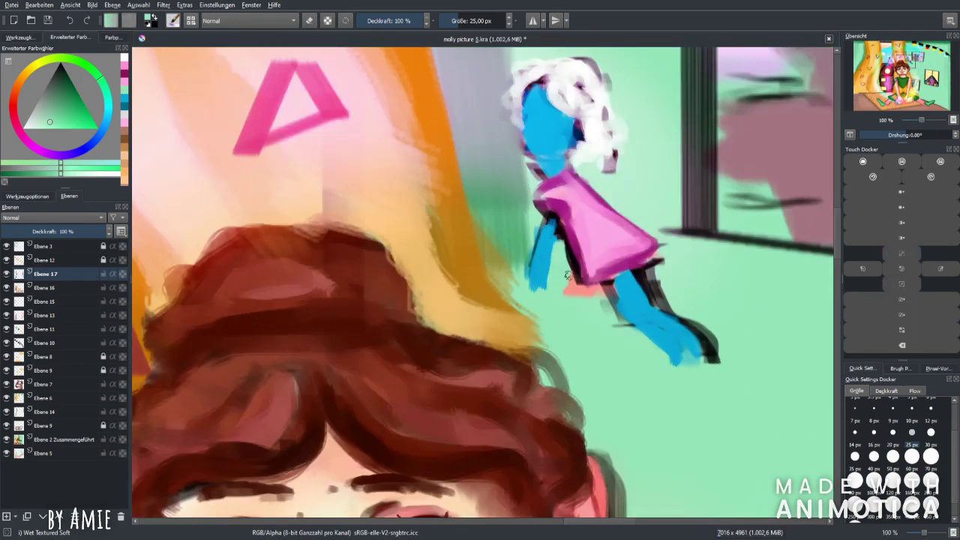
left_click(561, 297, "ctrl")
Step: Shade the flying fairy's neck, legs and arm with dark blue at 25 px
mouse_move(540, 154)
left_mouse_down()
mouse_move(562, 146)
mouse_move(536, 169)
left_mouse_up()
left_click_drag(609, 282, 679, 354)
left_click_drag(548, 255, 553, 252)
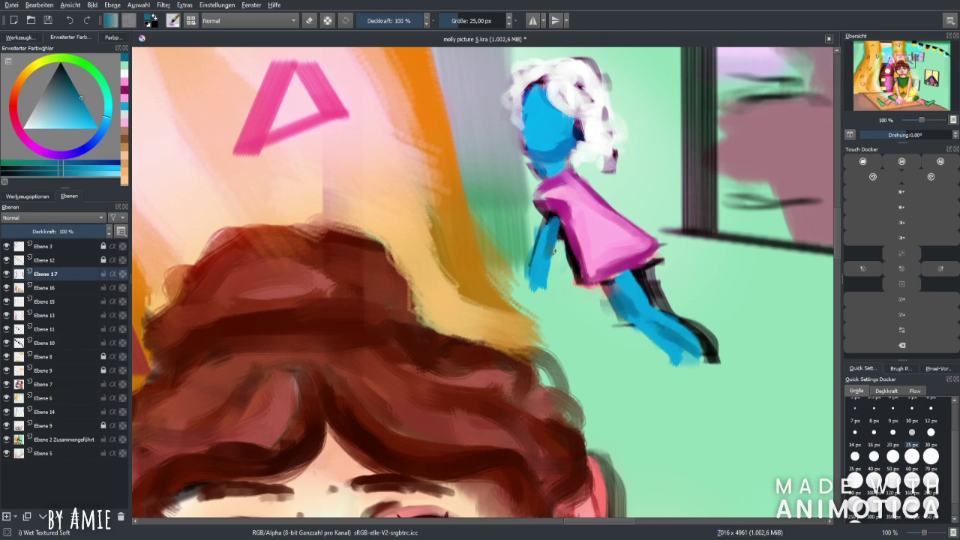
Step: Cover the black sketch lines beside the flying fairy's legs and arm with the mint wall colour at 25 px
key("minus")
key("minus")
key("minus")
left_click(125, 69)
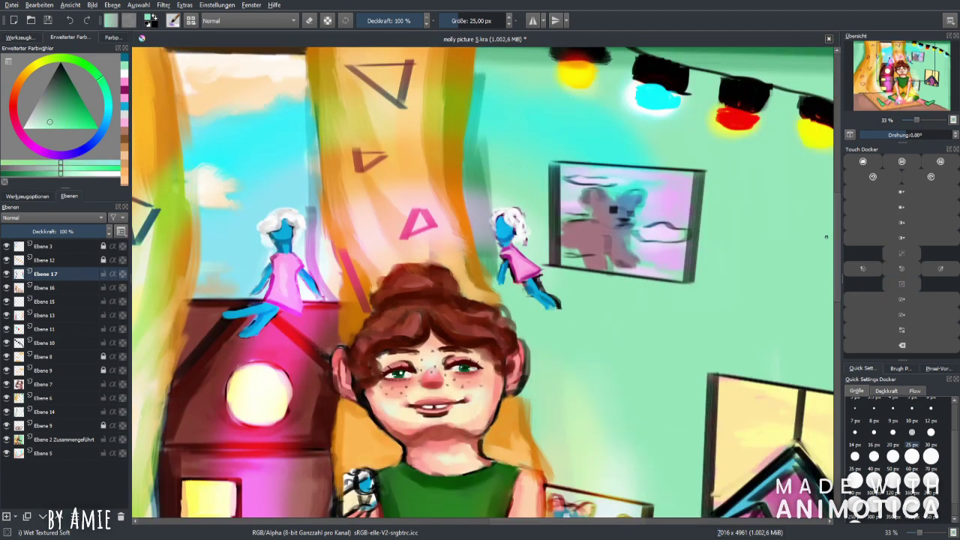
key("plus")
key("plus")
key("plus")
mouse_move(654, 259)
left_mouse_down()
mouse_move(728, 358)
mouse_move(656, 284)
mouse_move(715, 352)
mouse_move(707, 330)
mouse_move(703, 367)
mouse_move(709, 329)
mouse_move(653, 266)
left_mouse_up()
left_click_drag(574, 280, 579, 248)
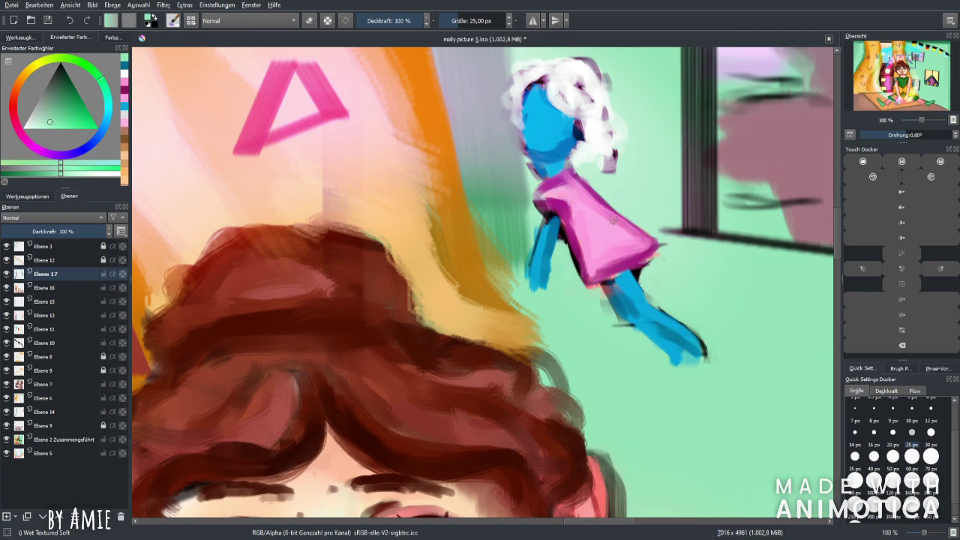
Step: Paint the face, arm and legs of the fairy on the girl's shoulder bright blue at 25 px
scroll(816, 303, "down", 6)
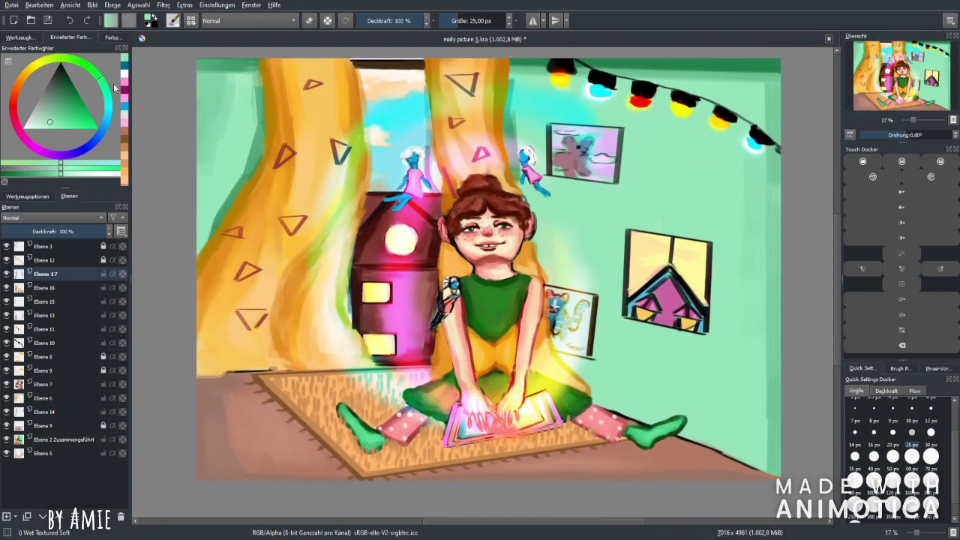
left_click(125, 106)
key("plus")
key("plus")
key("plus")
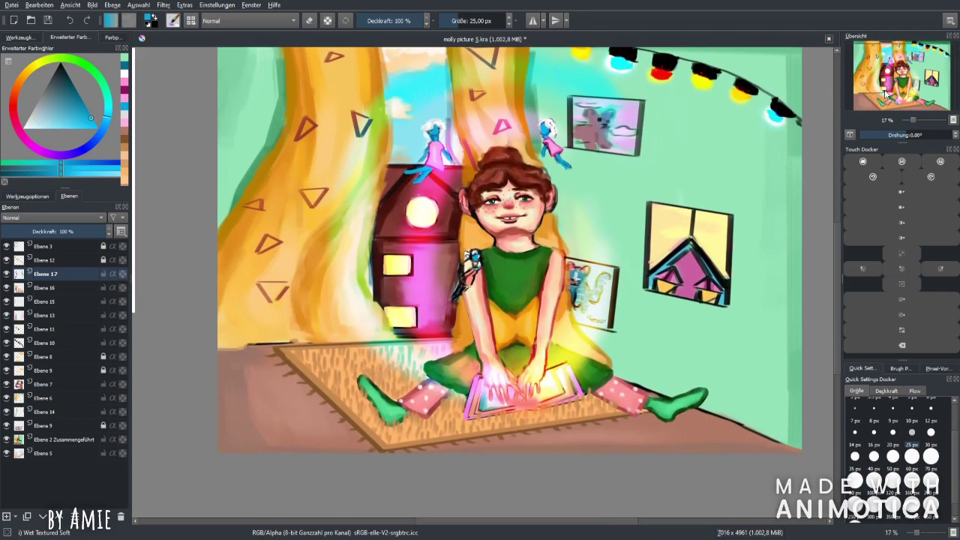
key("plus")
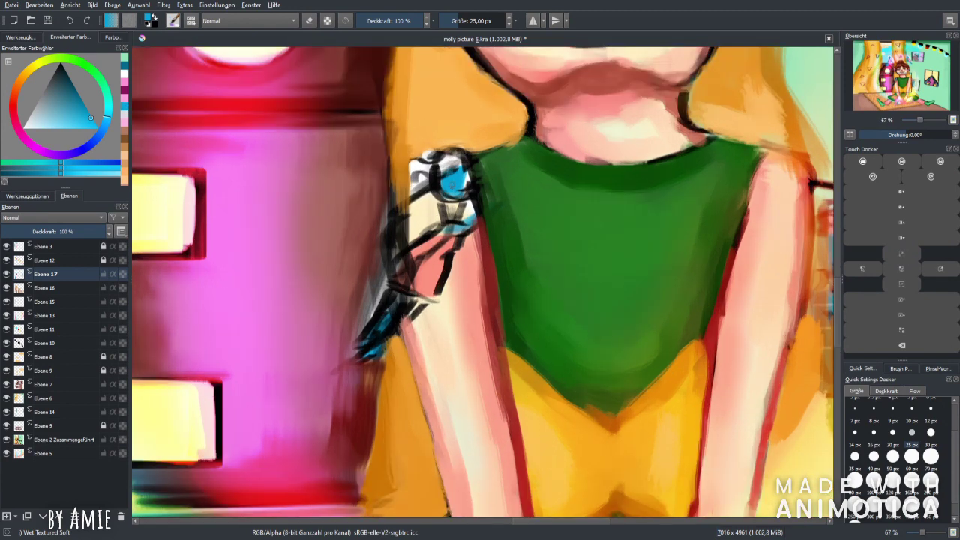
left_click_drag(455, 224, 497, 201)
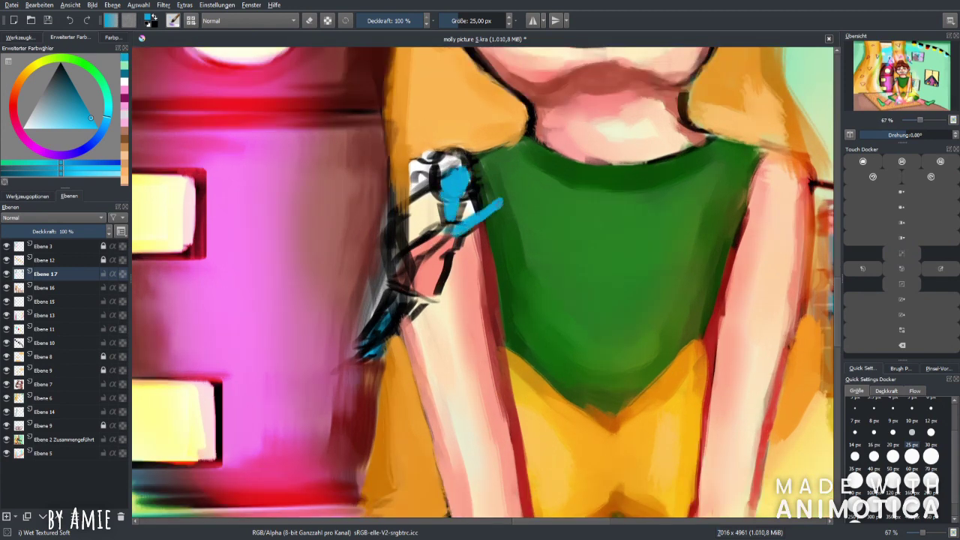
mouse_move(389, 288)
left_mouse_down()
mouse_move(409, 309)
mouse_move(367, 353)
mouse_move(398, 308)
mouse_move(369, 347)
left_mouse_up()
Step: Shade the shoulder fairy's legs and arm with dark blue at 25 px
left_click(81, 98)
mouse_move(405, 294)
left_mouse_down()
mouse_move(375, 341)
mouse_move(407, 304)
left_mouse_up()
left_click_drag(450, 225, 495, 201)
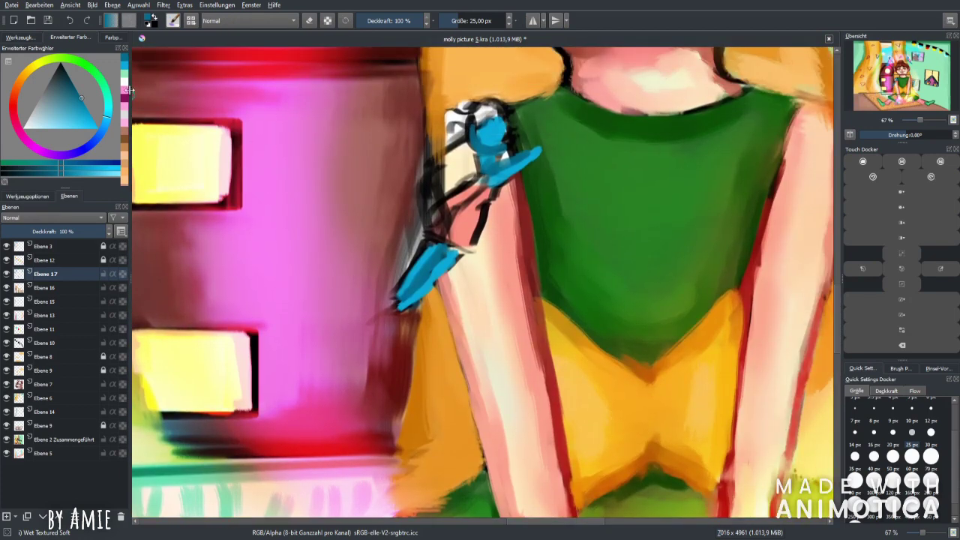
Step: Fill the shoulder fairy's dress with pink at 50 px
left_click(126, 90)
left_click(892, 456)
left_click_drag(484, 183, 429, 238)
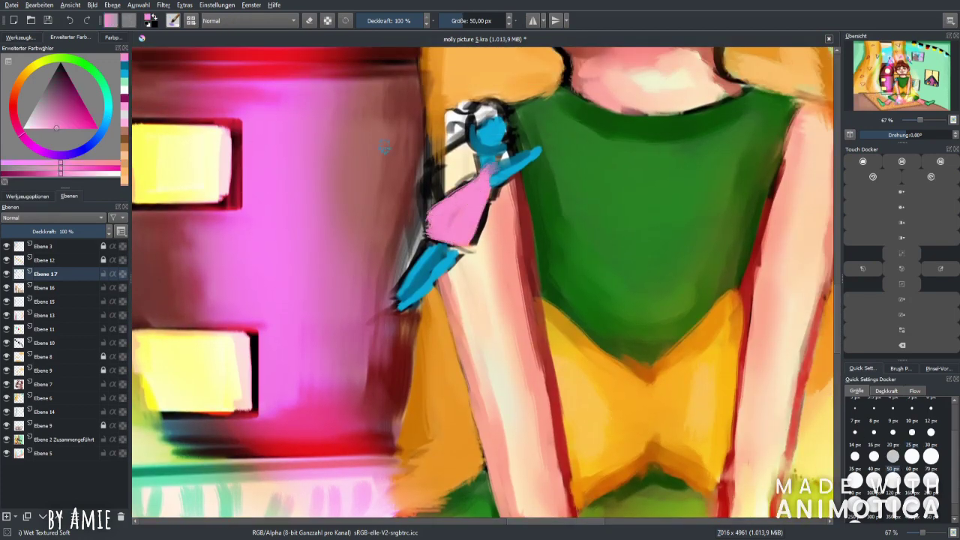
Step: Shade the edges of the shoulder fairy's dress with dark magenta at 30 px and blend the middle with pink
left_click(75, 95)
left_click(931, 439)
mouse_move(483, 169)
left_mouse_down()
mouse_move(426, 223)
mouse_move(473, 244)
left_mouse_up()
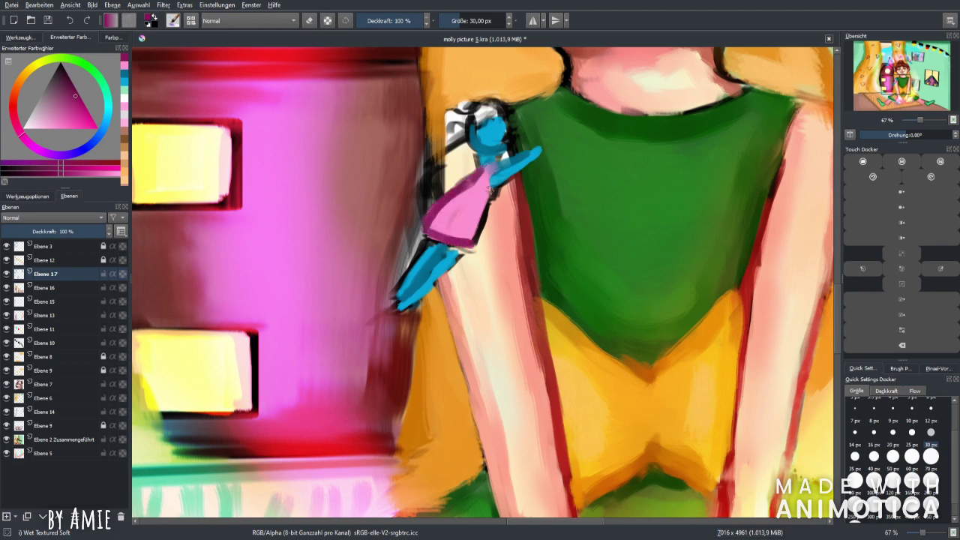
left_click(123, 107)
left_click_drag(484, 171, 435, 218)
left_click(125, 91)
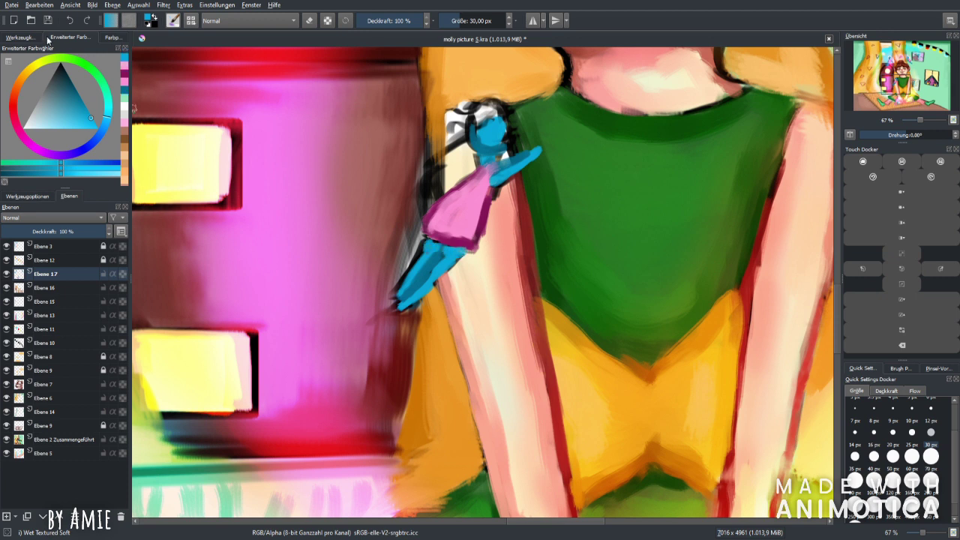
Step: Cover the sketch lines around the shoulder fairy with the sampled brown house colour and the girl's cream skin tone
left_click(21, 37)
left_click(386, 228, "ctrl")
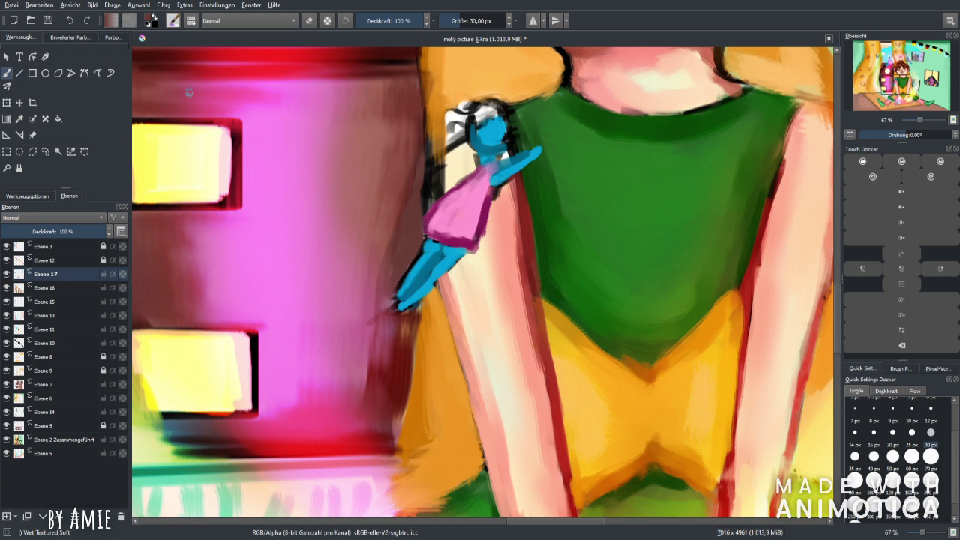
left_click(19, 119)
left_click(931, 457)
left_click(6, 73)
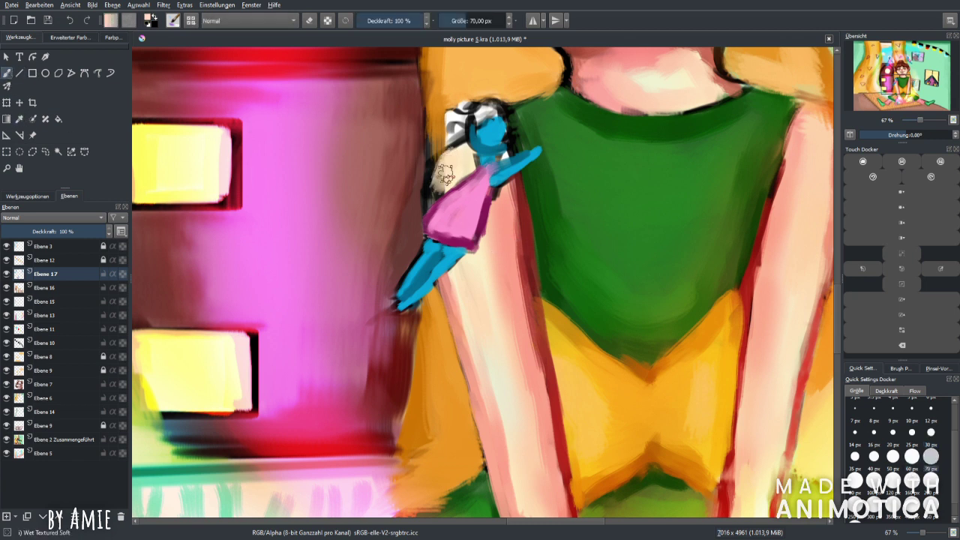
left_click(422, 182, "ctrl")
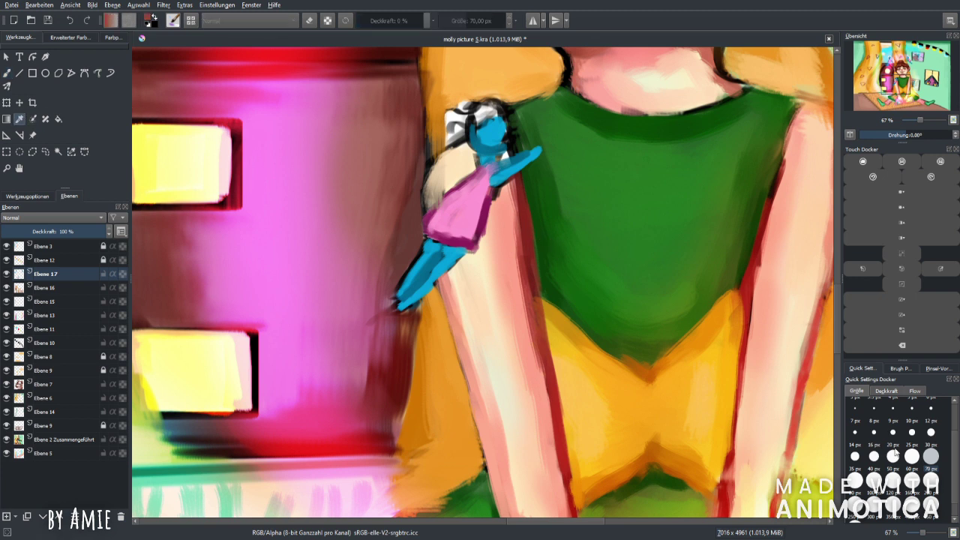
Step: Shade the girl's upper arm behind the shoulder fairy with salmon at 40 px
key("bracketleft")
key("bracketleft")
key("bracketleft")
mouse_move(430, 168)
left_mouse_down()
mouse_move(425, 210)
mouse_move(457, 141)
mouse_move(429, 196)
left_mouse_up()
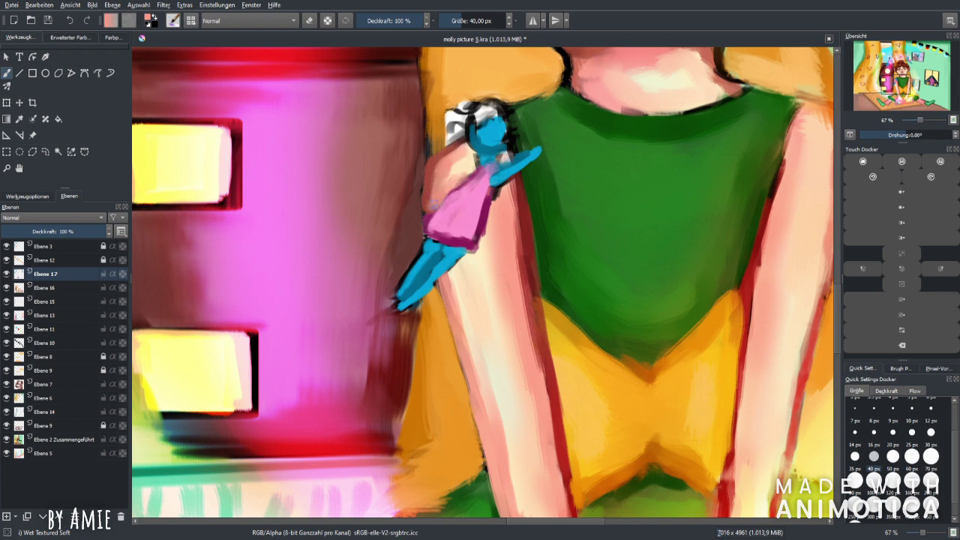
Step: Paint the shoulder fairy's curly hair white over the dark sketch lines at 60 px
left_click(902, 283)
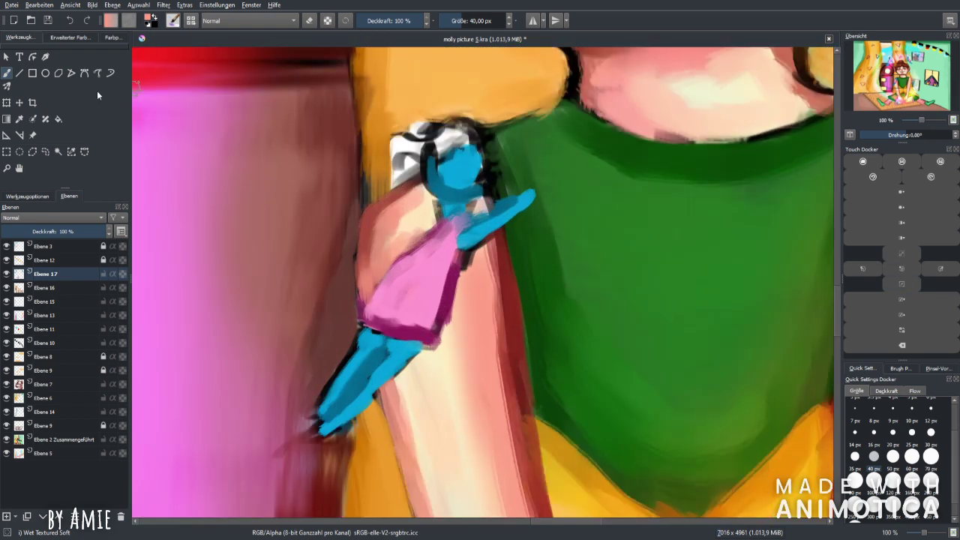
left_click(69, 37)
left_click(23, 128)
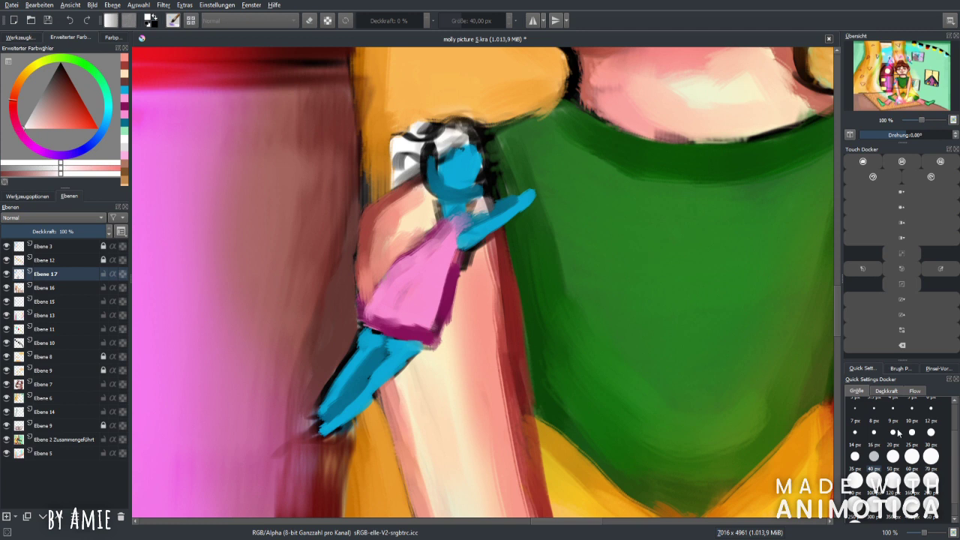
left_click(885, 444)
left_click(20, 37)
left_click(912, 459)
mouse_move(450, 139)
left_mouse_down()
mouse_move(414, 150)
mouse_move(433, 120)
mouse_move(475, 122)
mouse_move(432, 134)
mouse_move(442, 140)
mouse_move(403, 161)
mouse_move(412, 170)
mouse_move(430, 155)
mouse_move(413, 170)
mouse_move(397, 155)
mouse_move(427, 139)
mouse_move(397, 136)
left_mouse_up()
Step: Add light grey curl shading to the shoulder fairy's white hair at 30 px
left_click(874, 456)
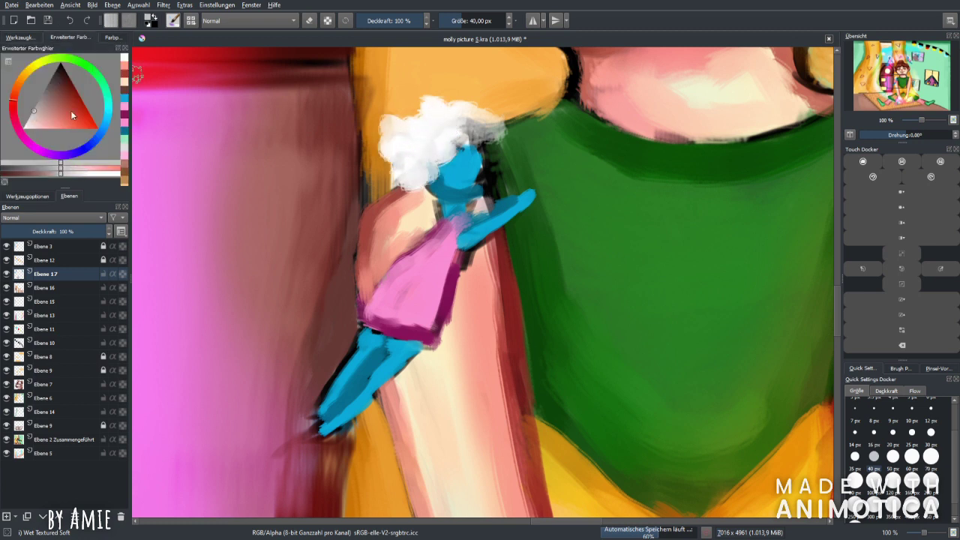
key("[")
mouse_move(452, 140)
left_mouse_down()
mouse_move(402, 128)
mouse_move(429, 105)
left_mouse_up()
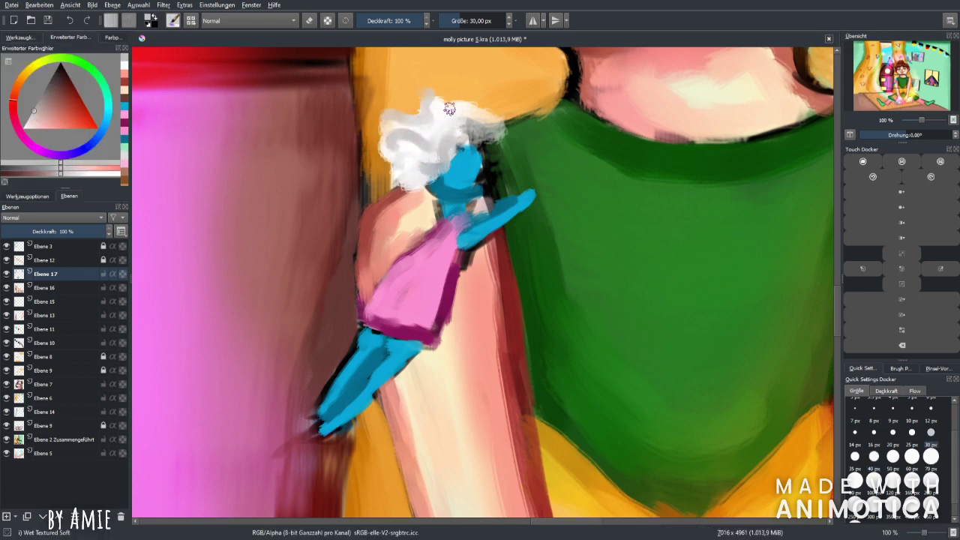
left_click_drag(457, 139, 493, 132)
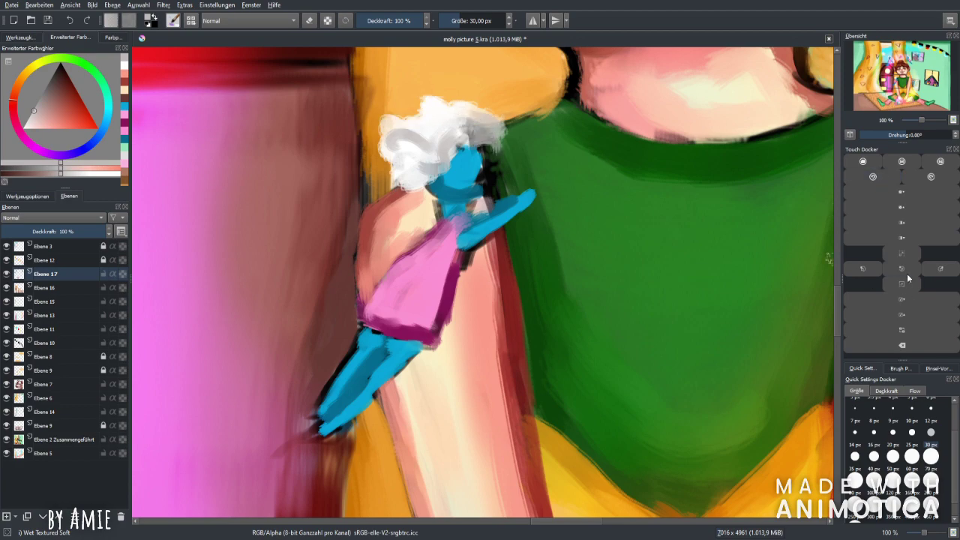